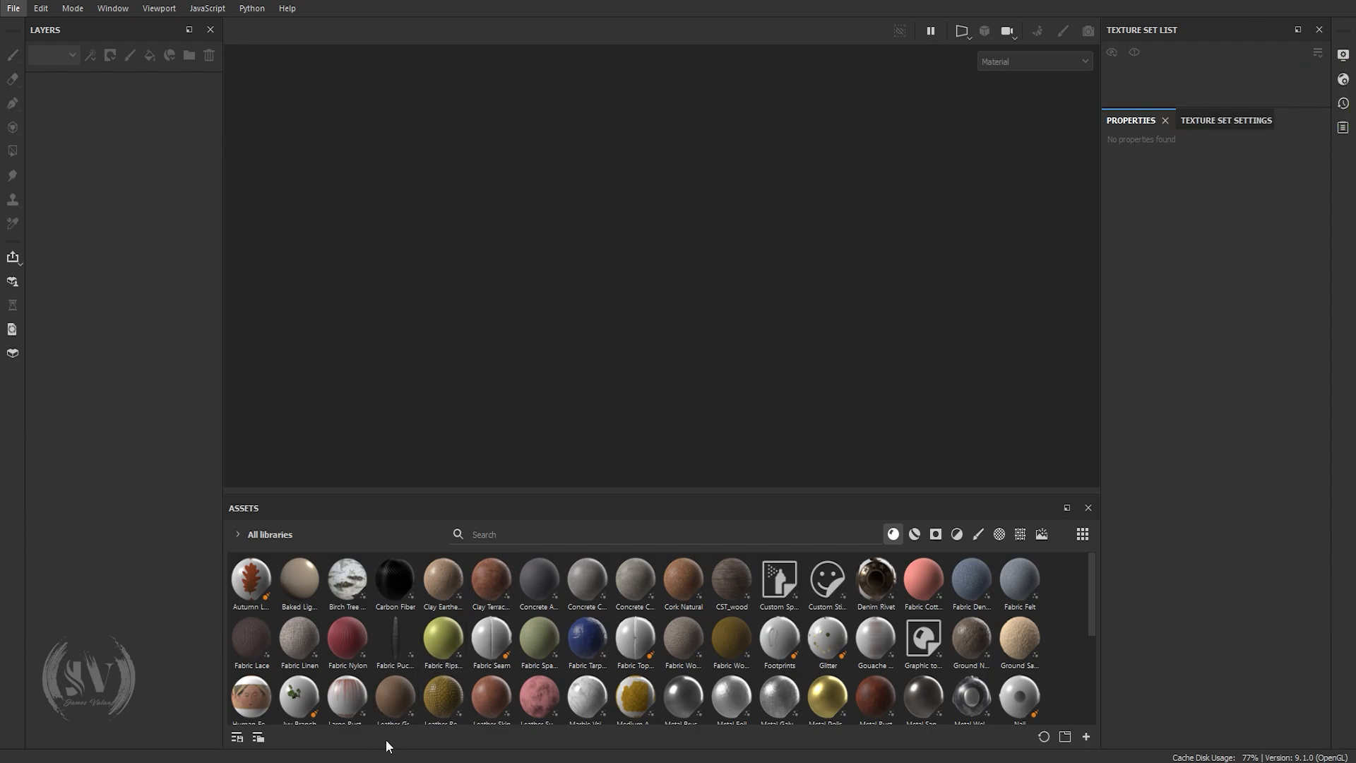
Bring up the lantern reference image and examine the surface of its dark metal roof and frame up close.
click(358, 762)
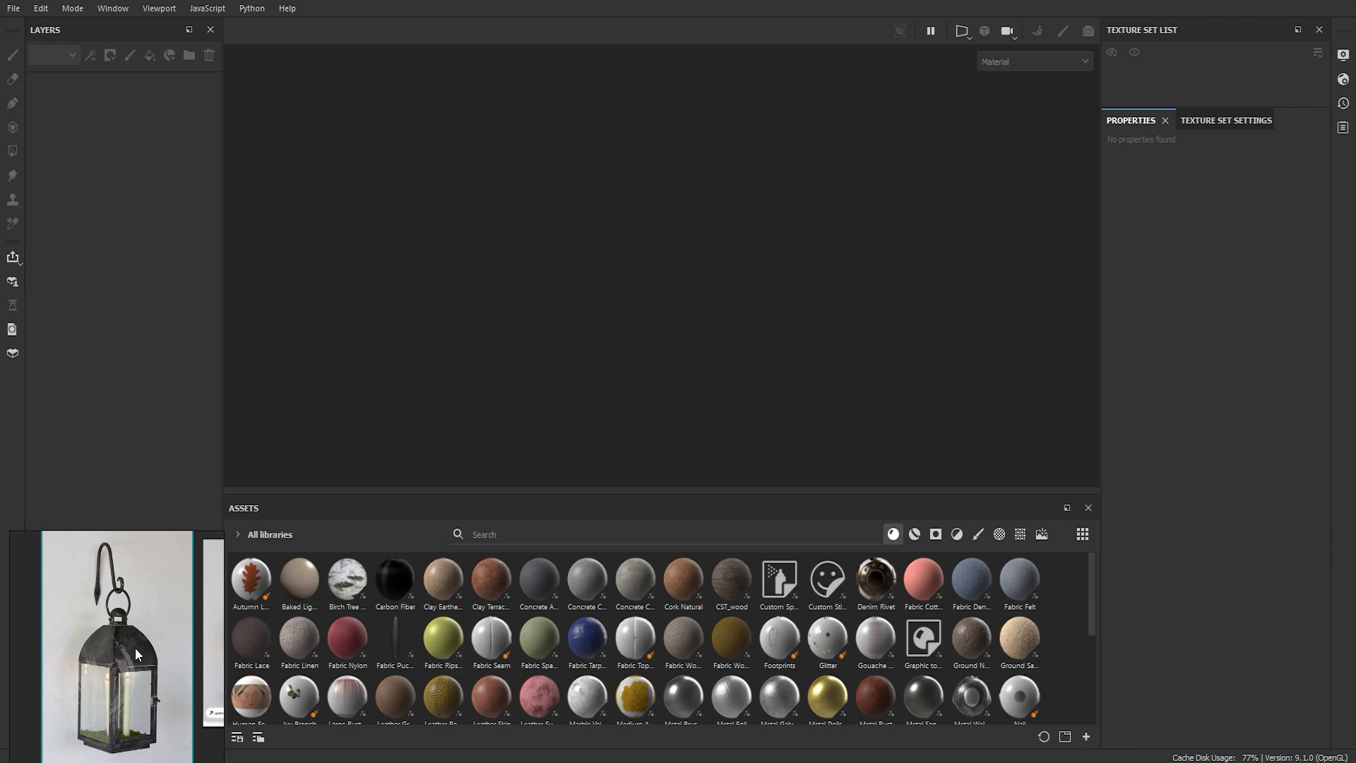
scroll(117, 647, up, 7)
scroll(96, 629, down, 3)
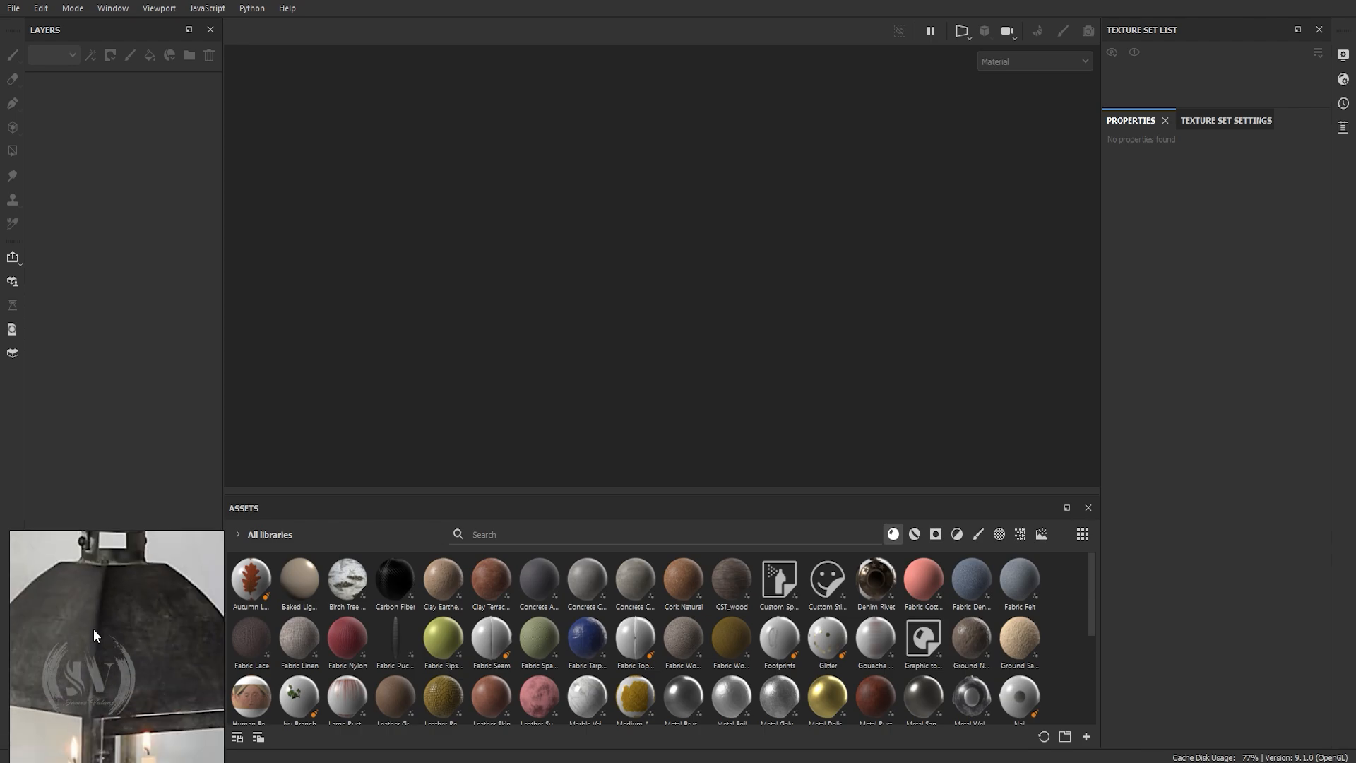
scroll(108, 606, down, 2)
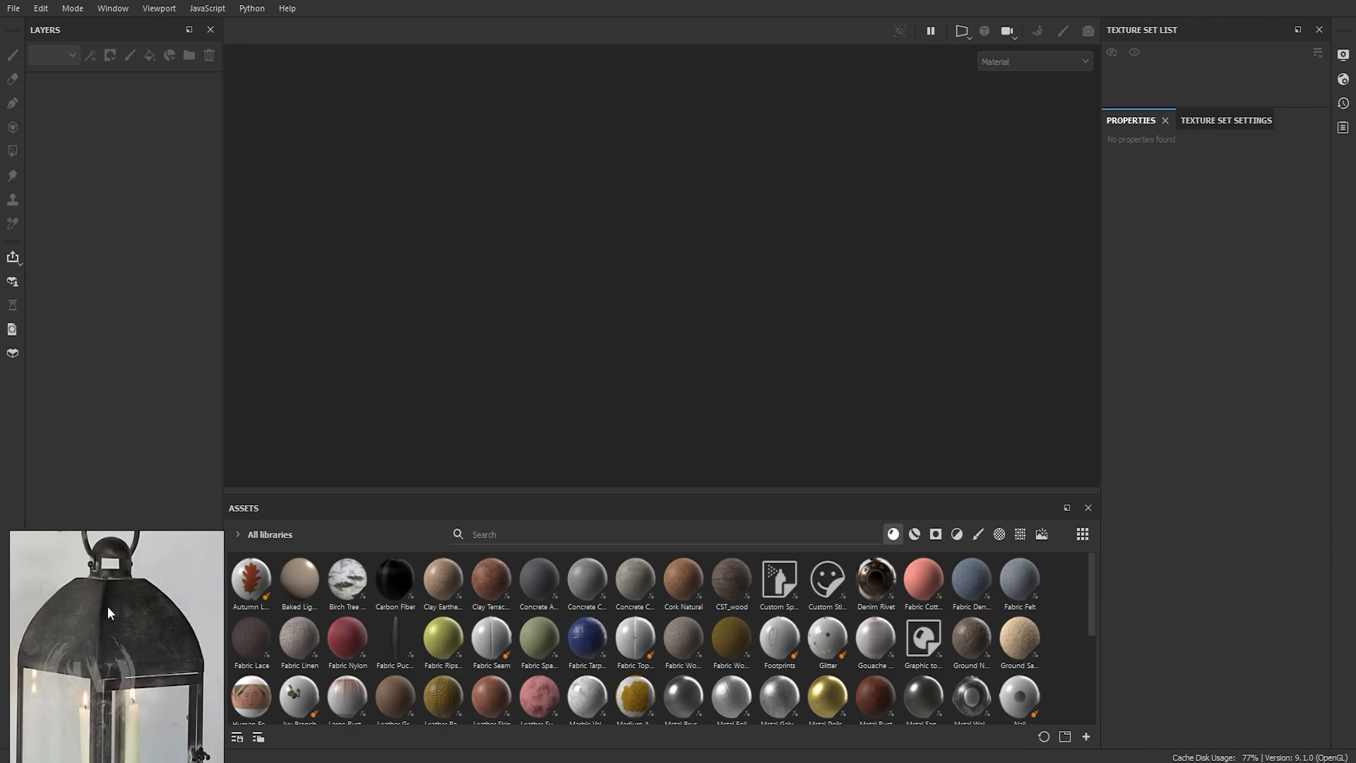
scroll(106, 670, up, 3)
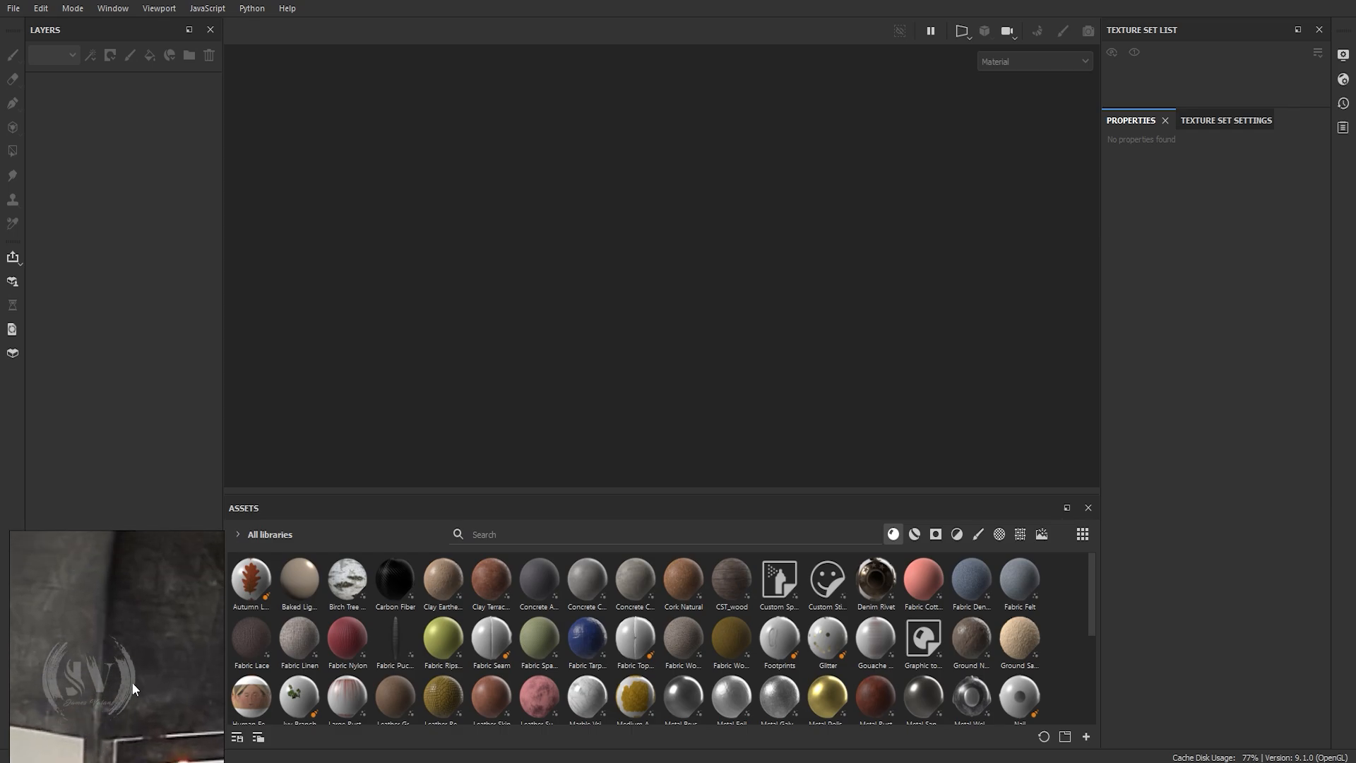
drag(128, 696, 144, 642)
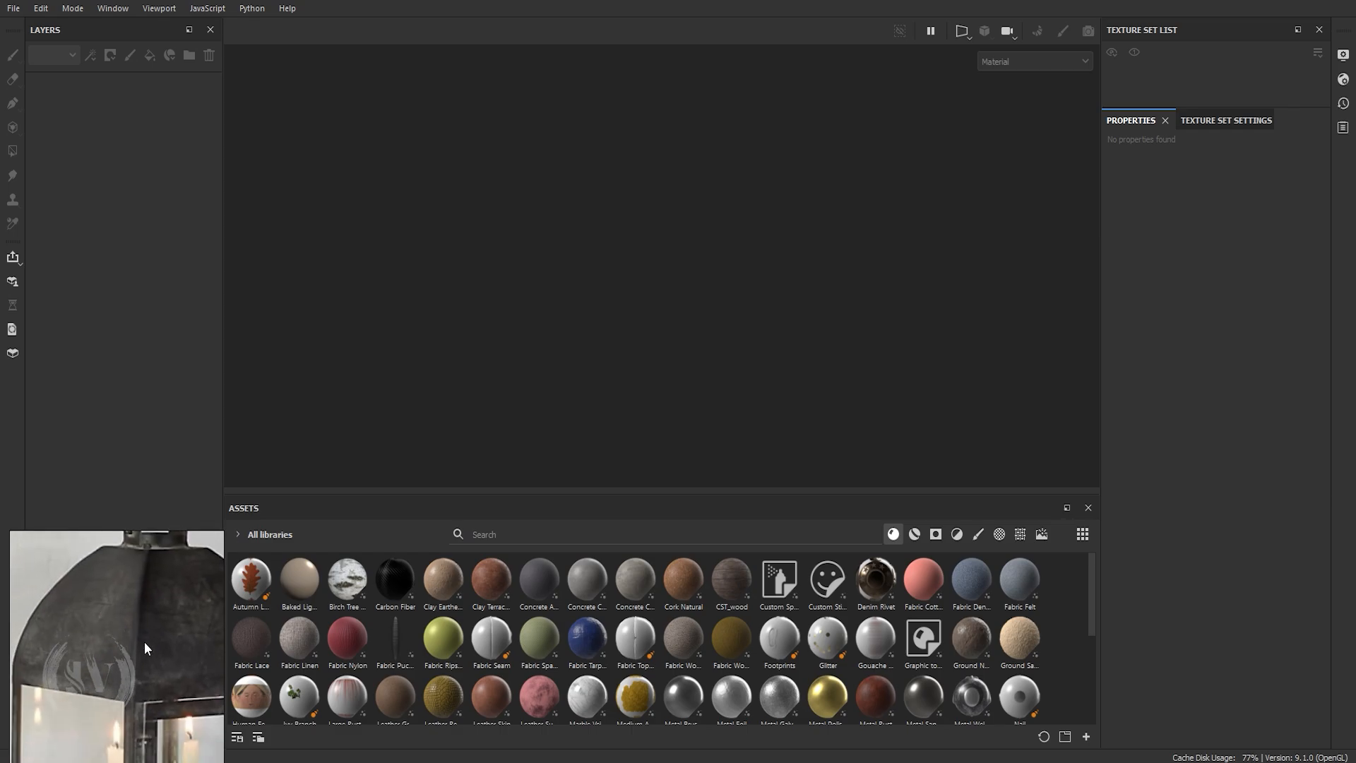
scroll(112, 637, down, 4)
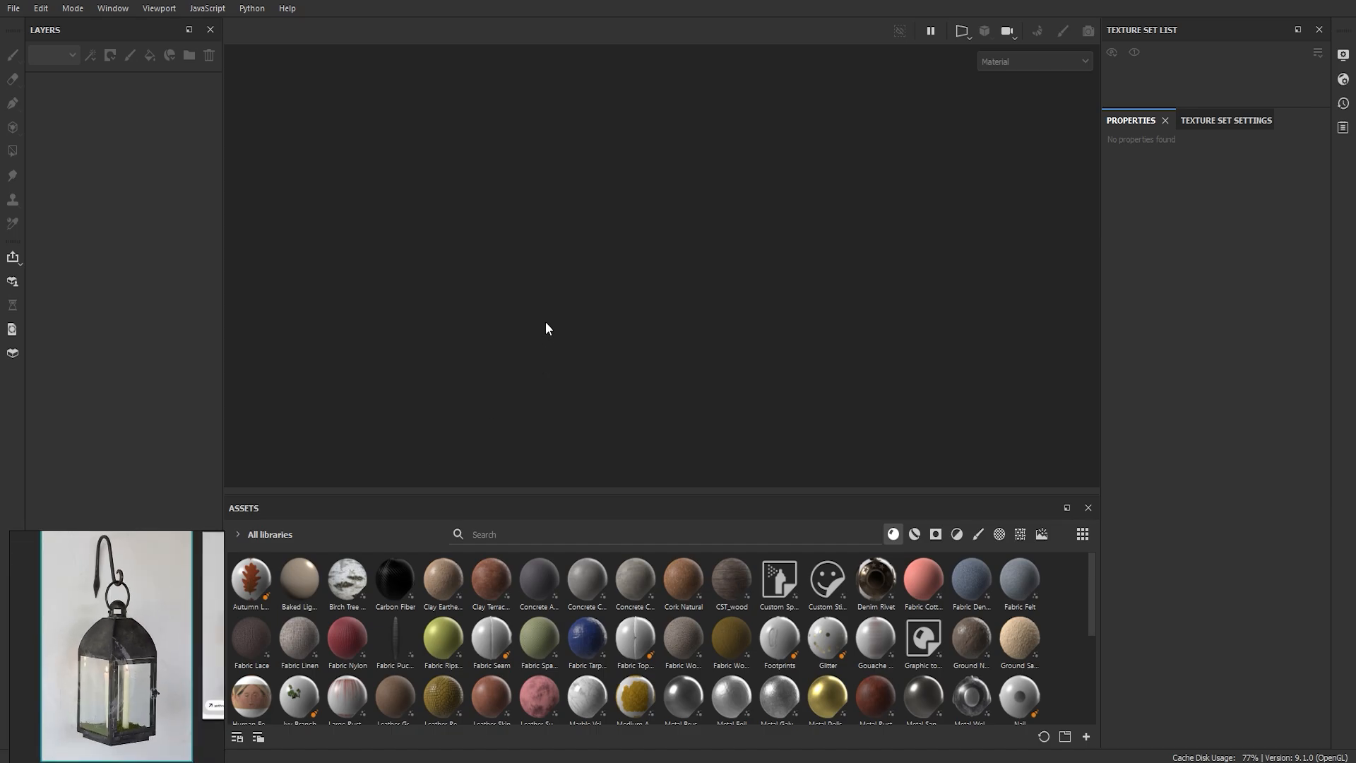
Create a new project from the Lamp.fbx mesh, keeping the 4096 document resolution and OpenGL normal map format.
key(ctrl+n)
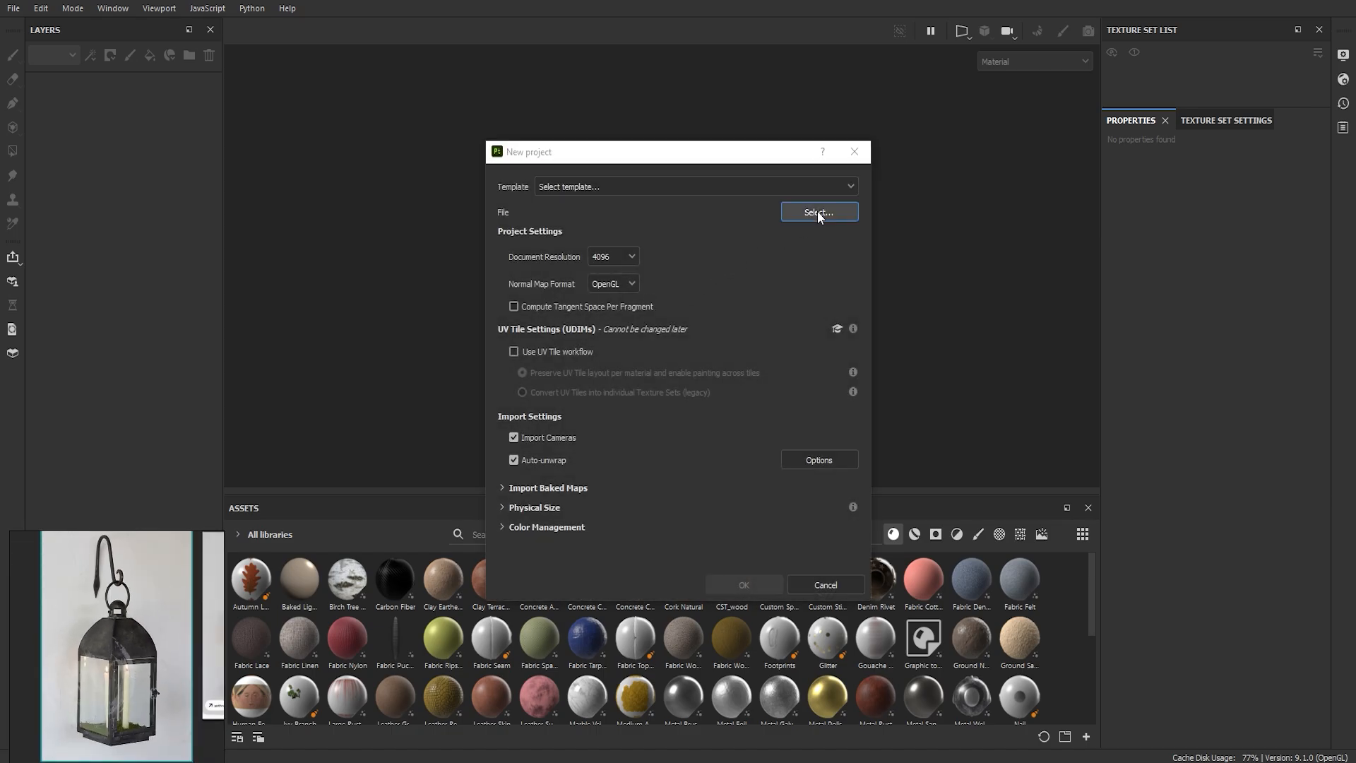
click(816, 210)
double_click(669, 268)
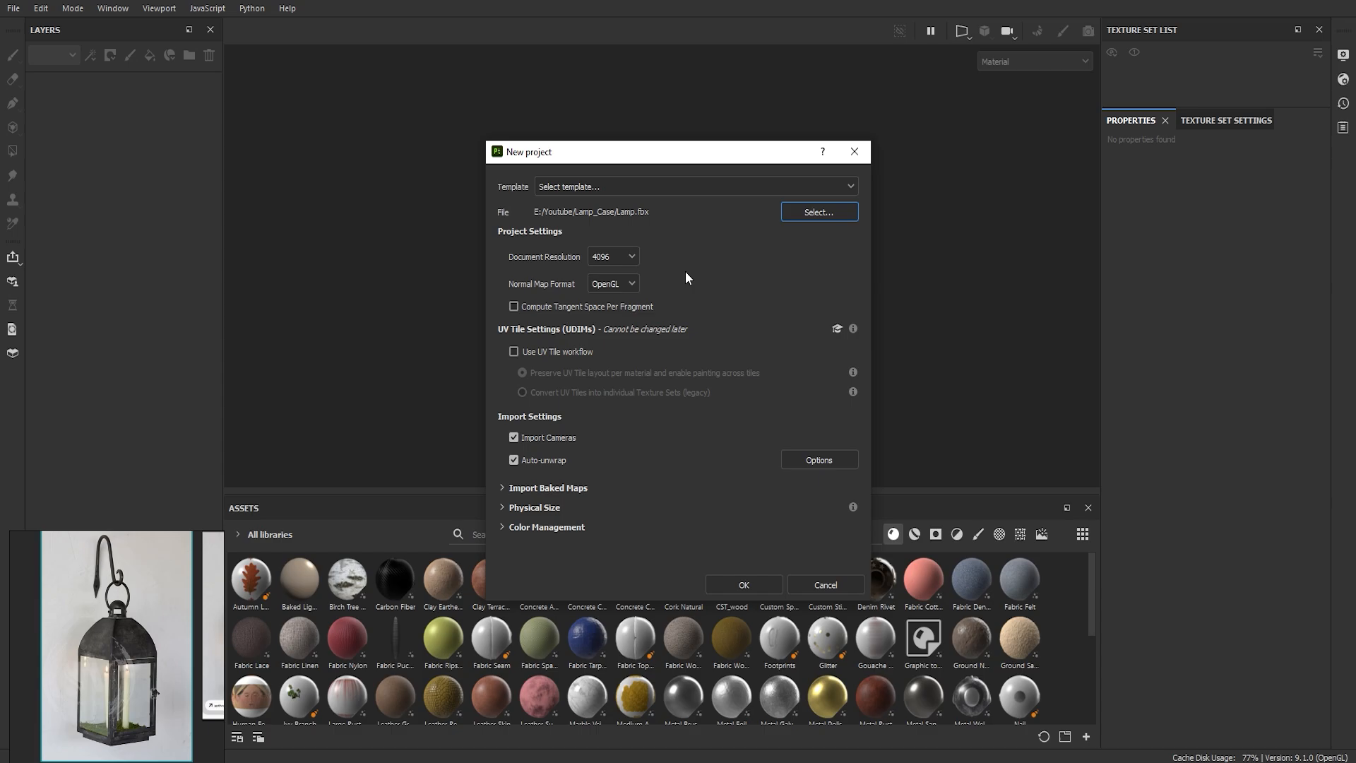
click(747, 584)
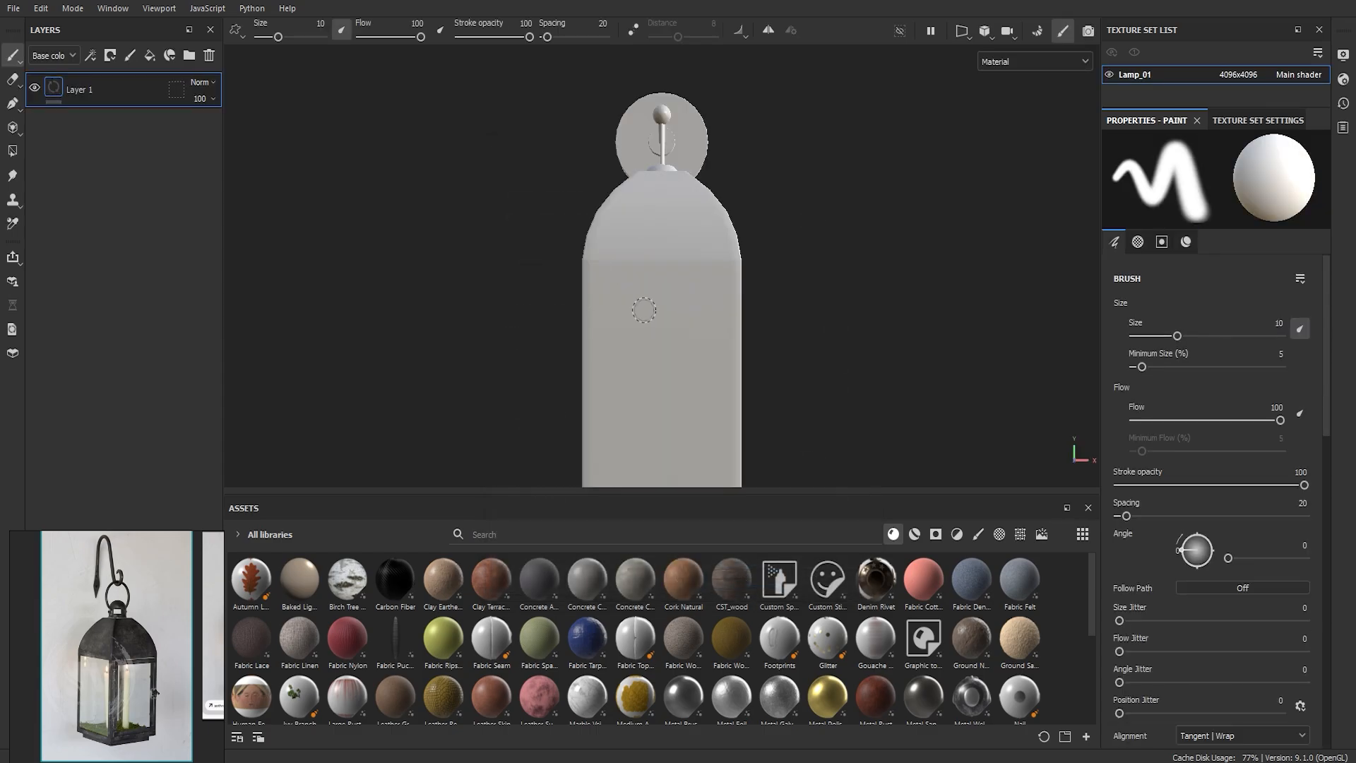
Configure mesh map baking for Lamp_01 to use the low poly mesh as high poly mesh with Supersampling 4x antialiasing.
scroll(643, 309, down, 3)
alt+drag(644, 310, 679, 338)
alt+middle_drag(679, 338, 714, 328)
scroll(714, 328, up, 2)
scroll(717, 326, down, 2)
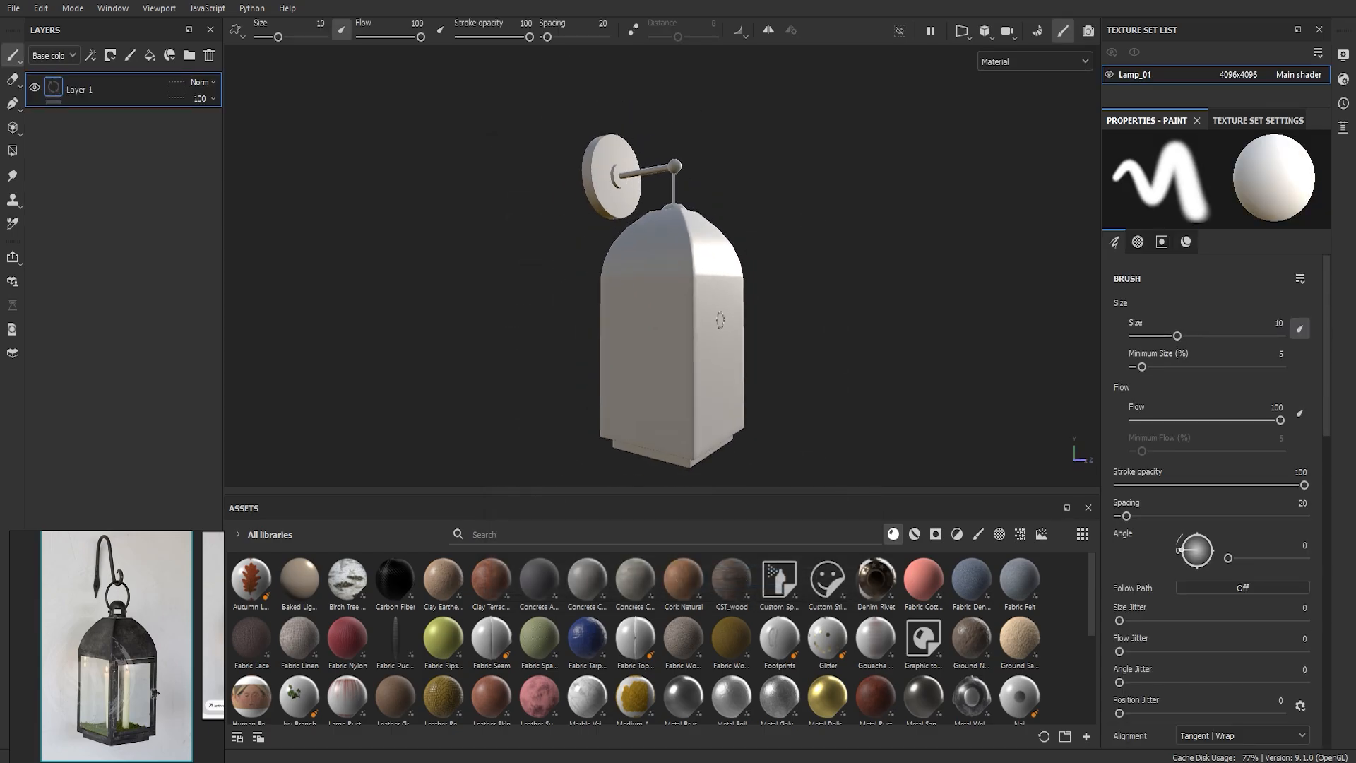
alt+drag(722, 320, 707, 340)
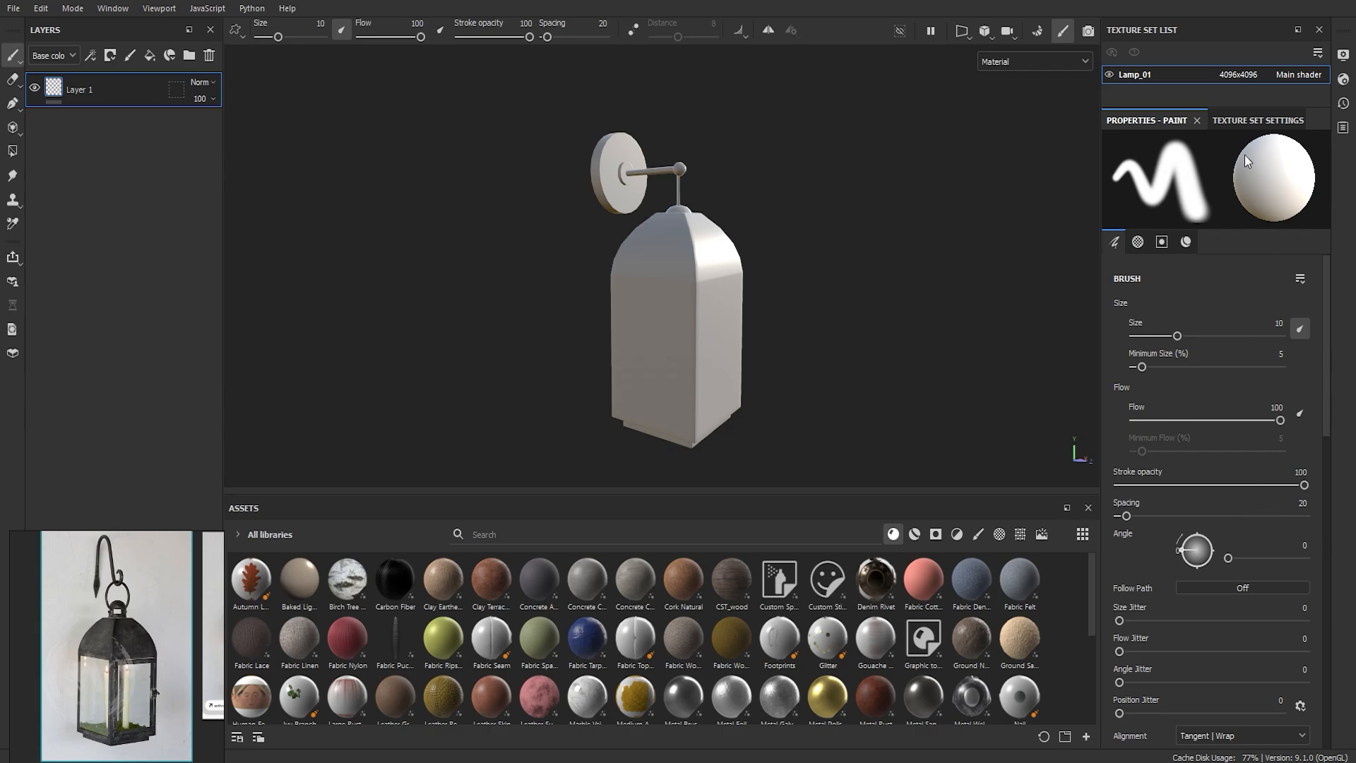
click(1243, 121)
click(1257, 626)
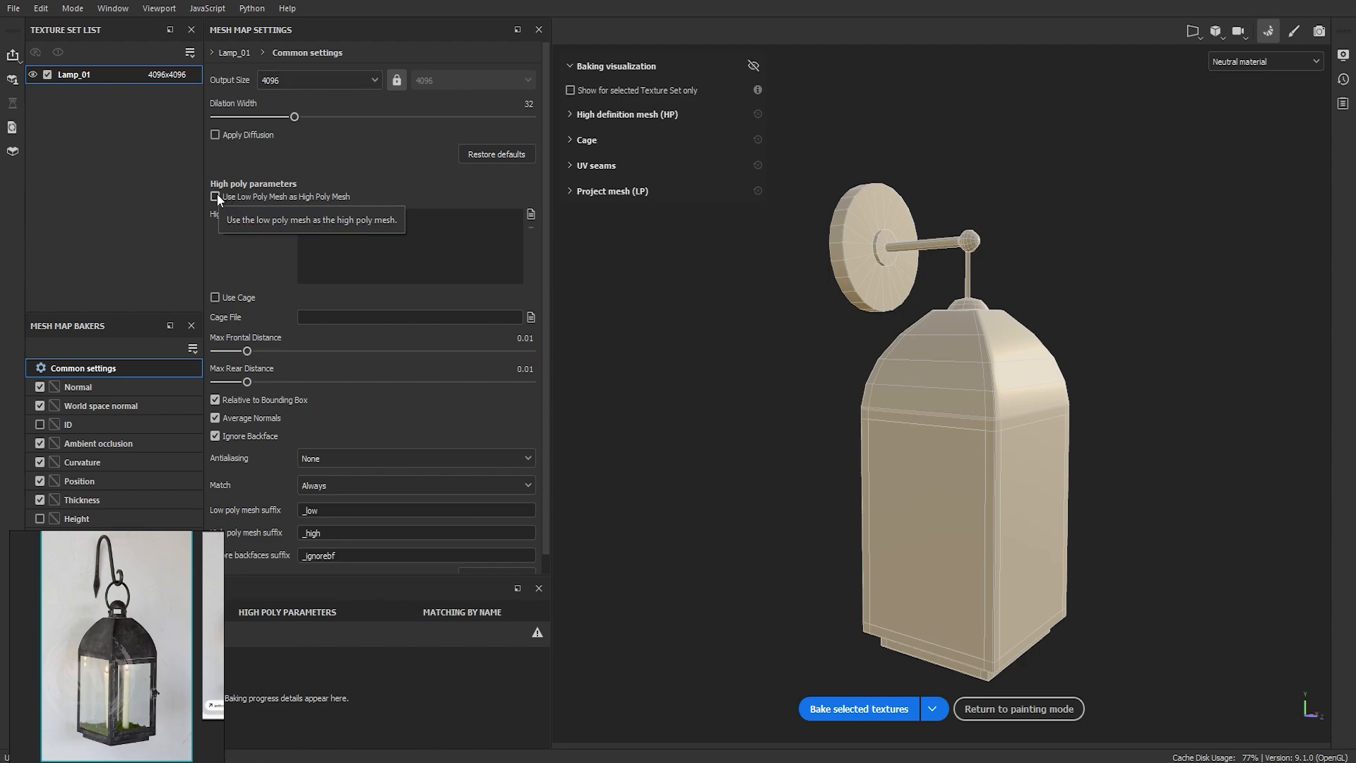
click(361, 458)
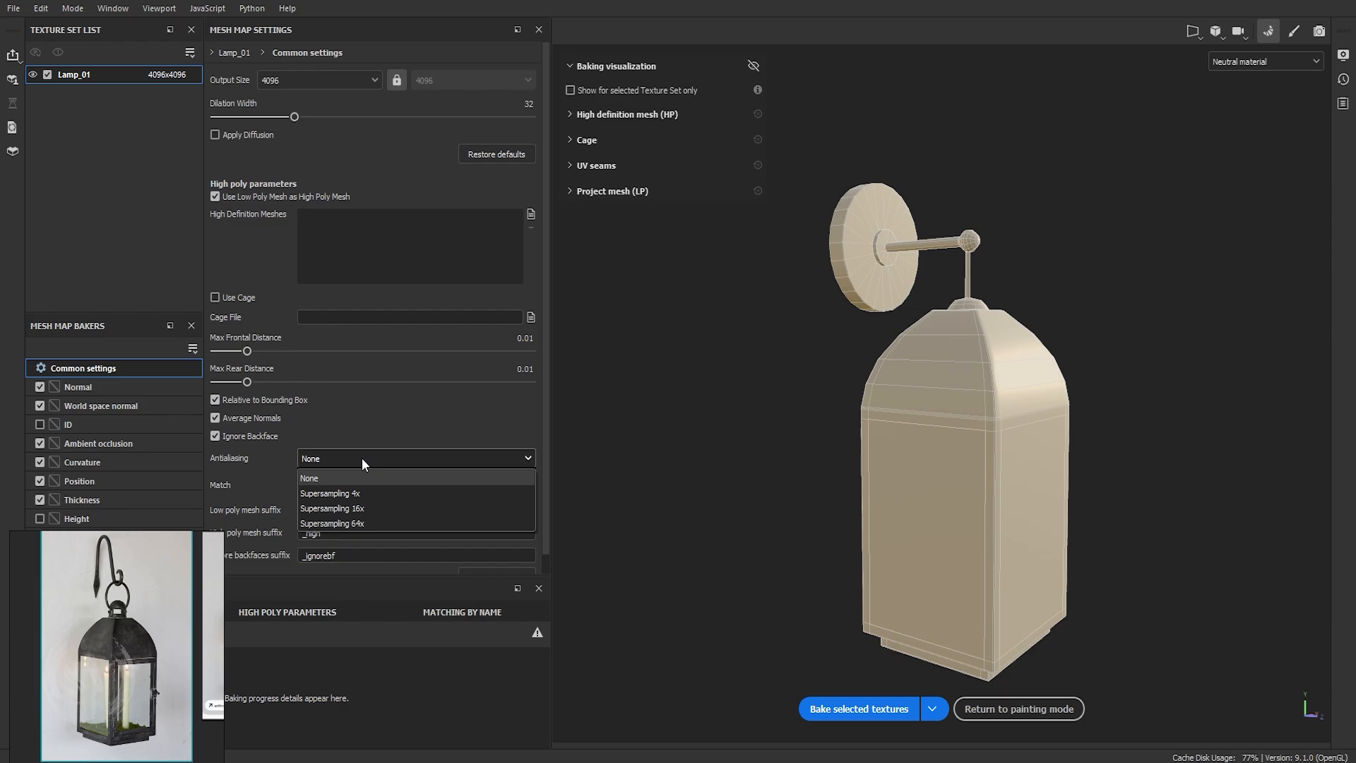
click(367, 494)
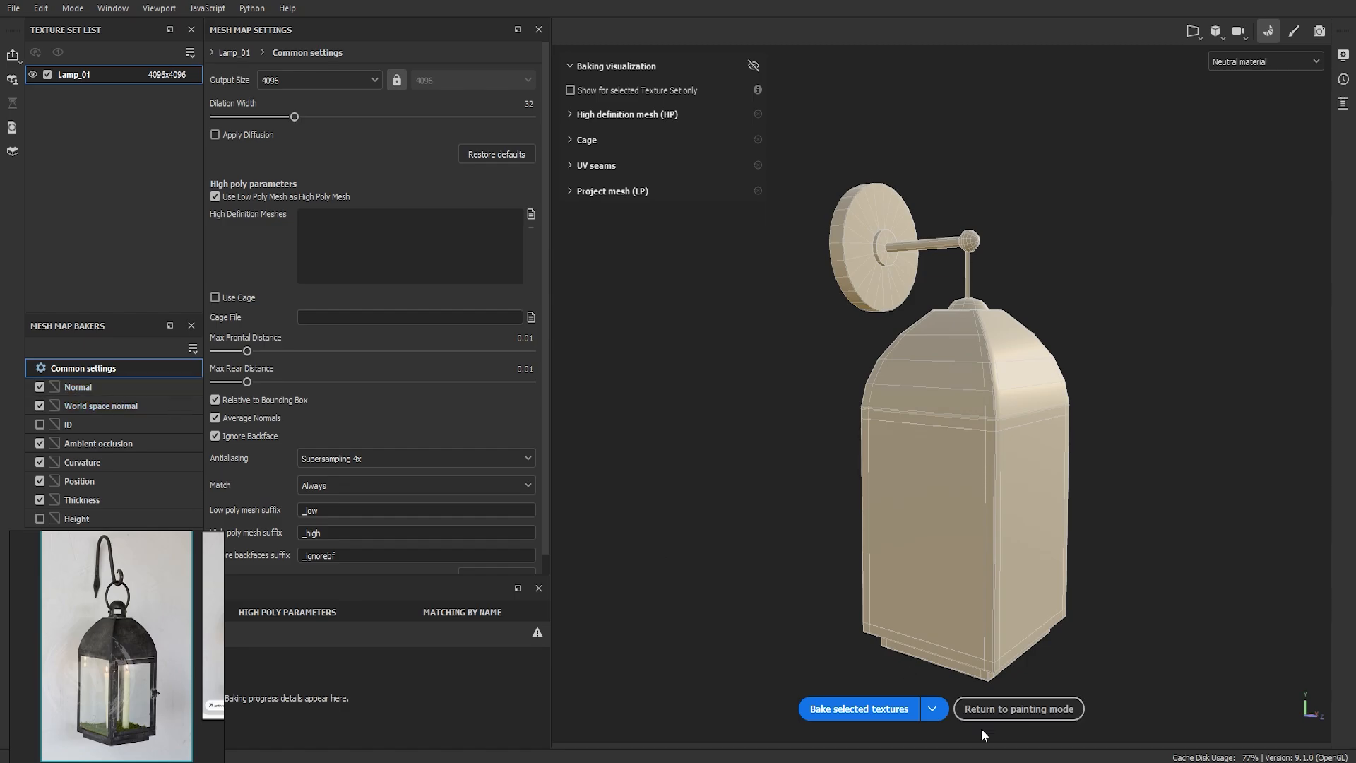
Bake the selected mesh maps for Lamp_01, inspect the lamp from several sides, and return to painting mode.
click(884, 711)
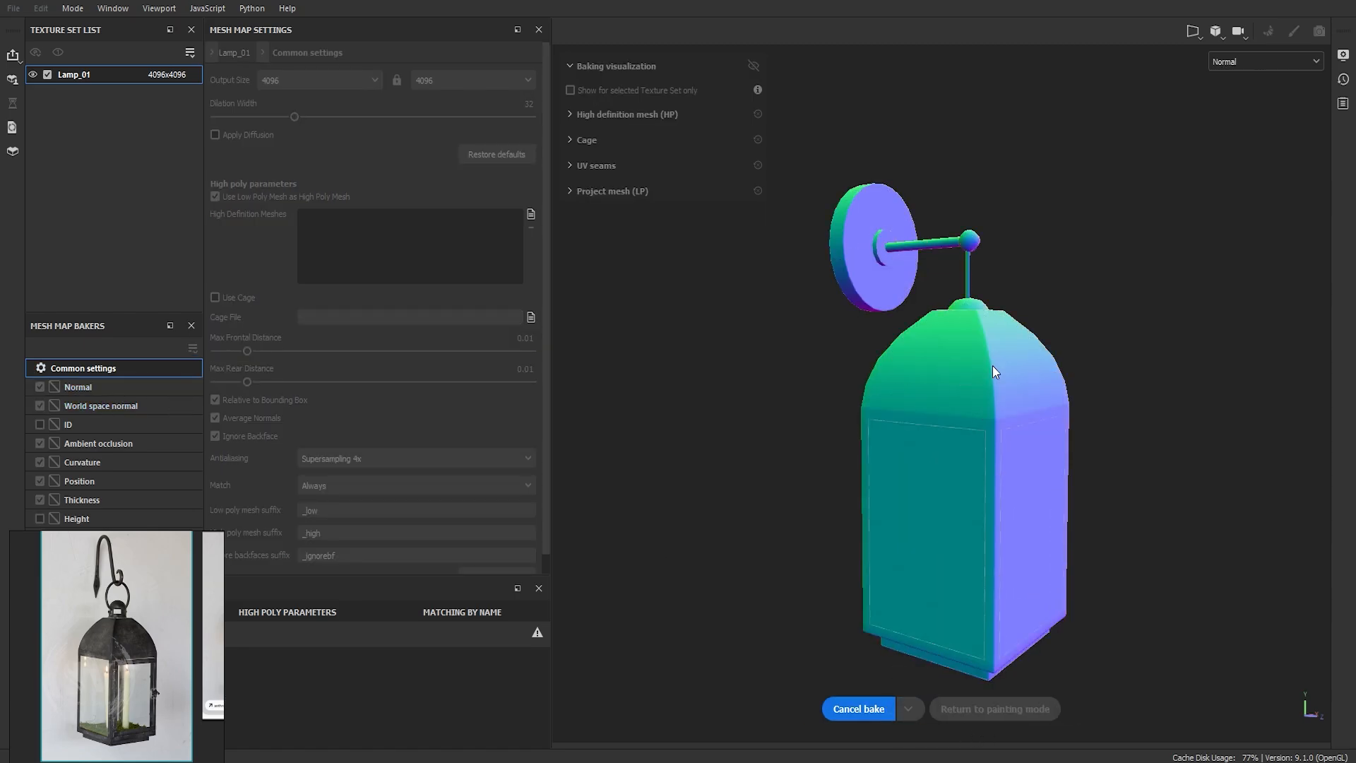
alt+drag(885, 379, 655, 397)
alt+middle_drag(1045, 382, 909, 362)
scroll(910, 361, up, 4)
alt+drag(897, 396, 998, 356)
alt+middle_drag(988, 359, 1097, 264)
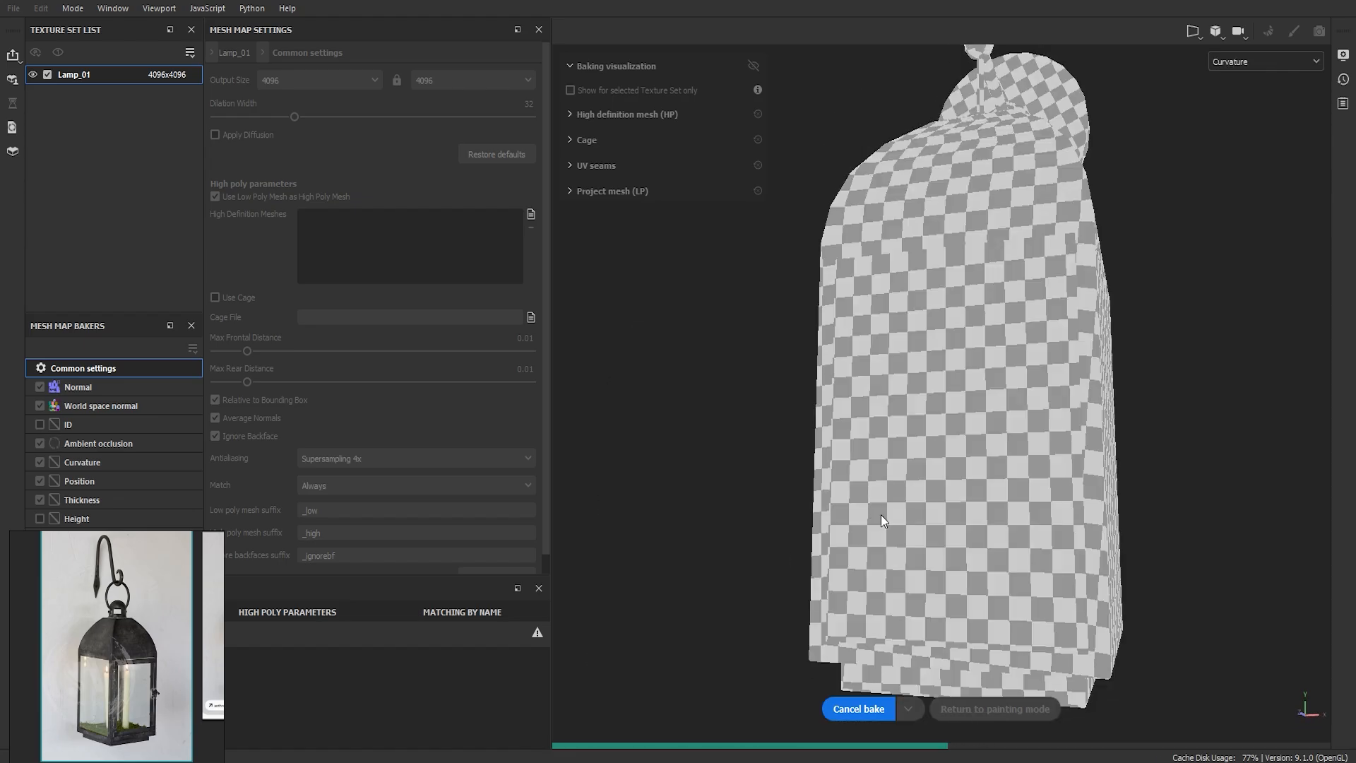
mouse_move(880, 516)
alt+mouse_down()
mouse_move(1201, 433)
mouse_move(895, 492)
alt+mouse_up()
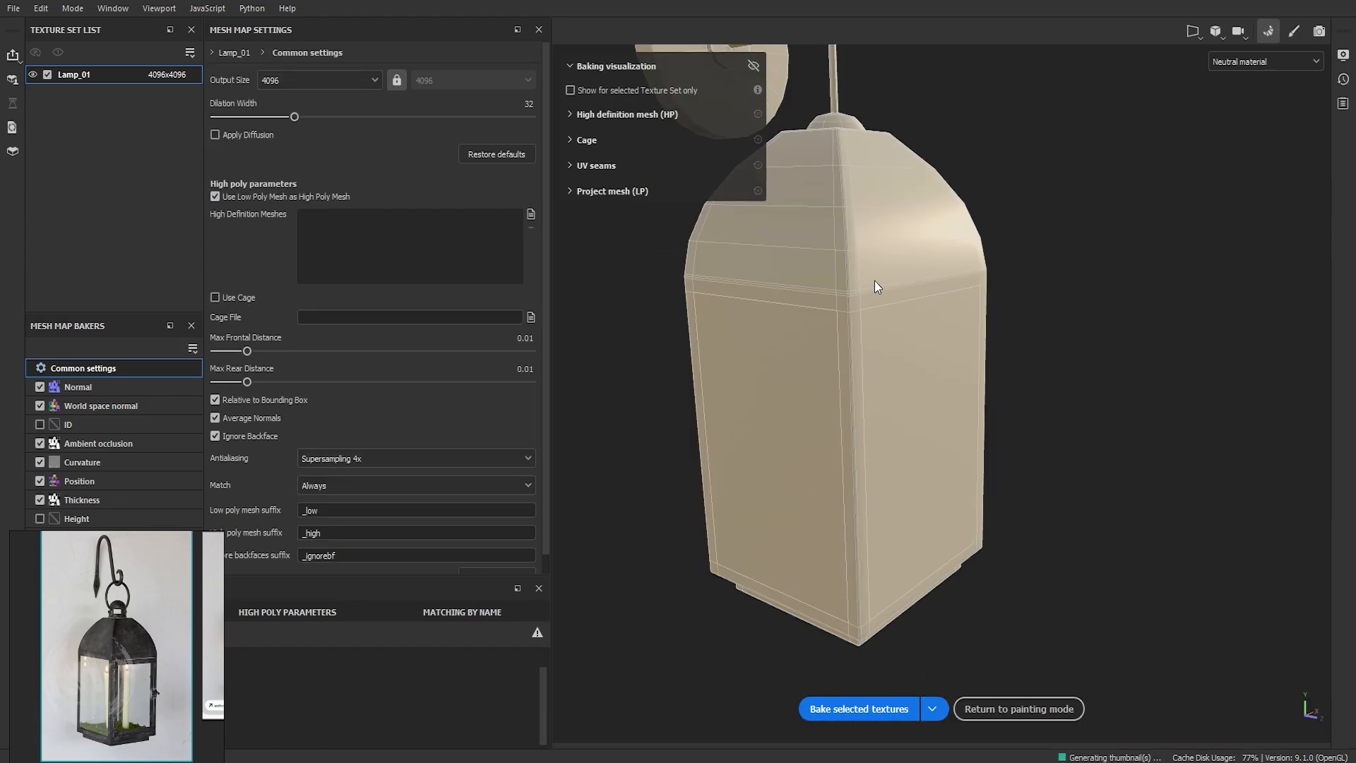
alt+drag(875, 286, 963, 352)
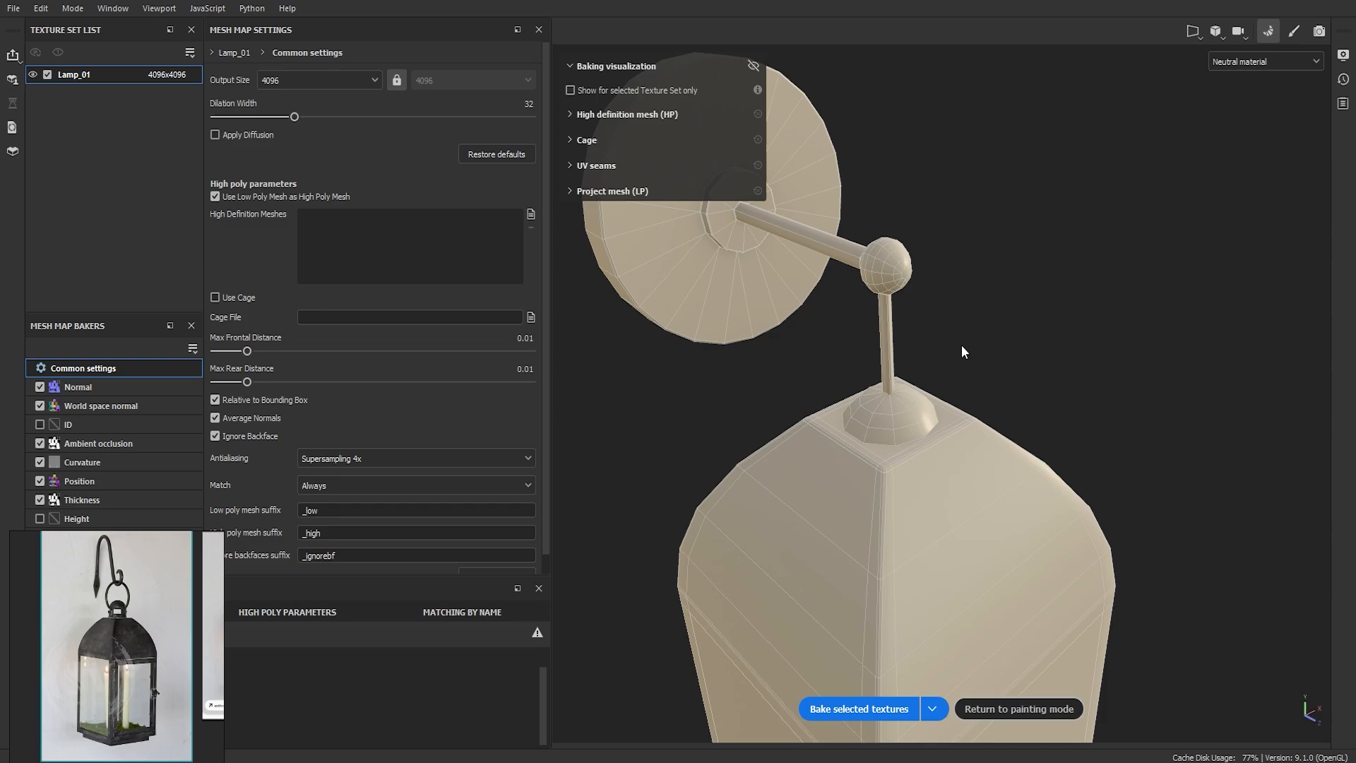
click(1295, 32)
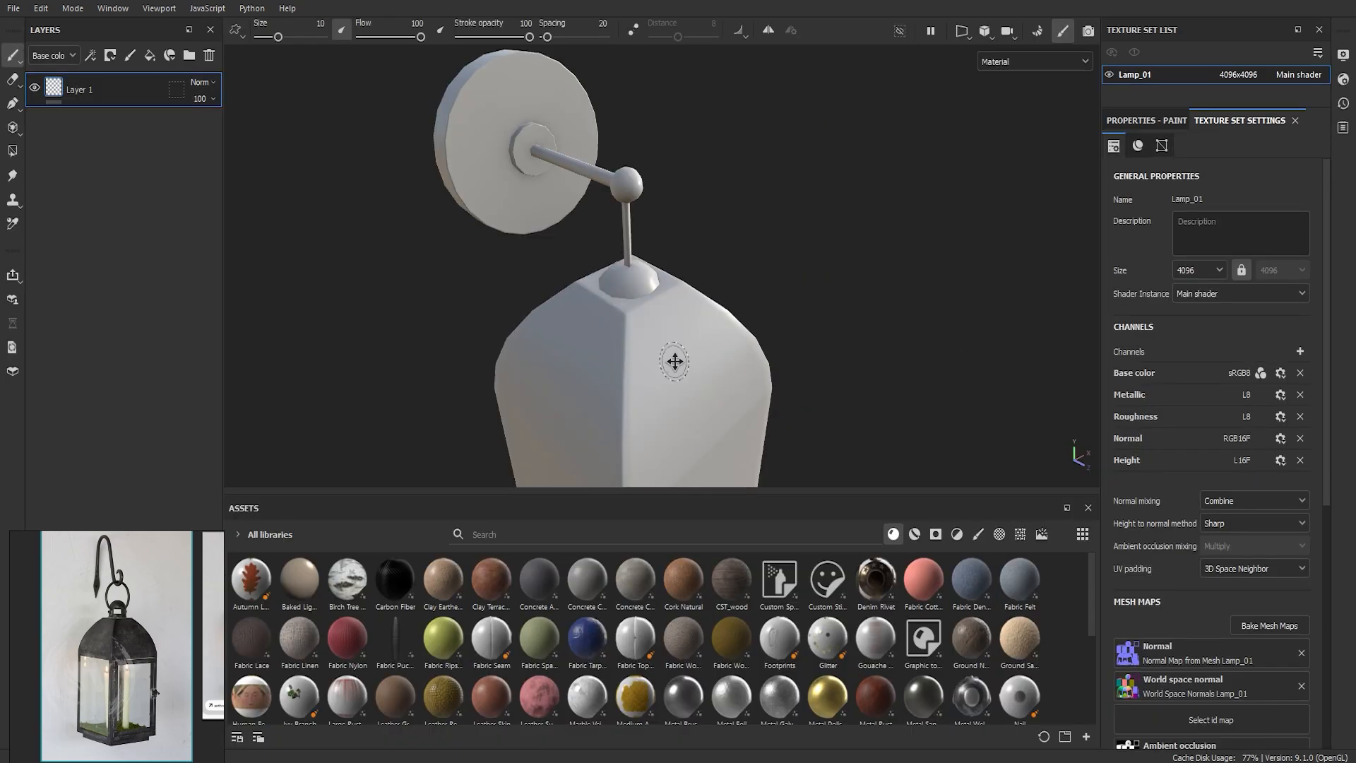
Delete the default Layer 1 from the Lamp_01 layer stack.
alt+drag(701, 270, 675, 266)
alt+middle_drag(674, 266, 694, 380)
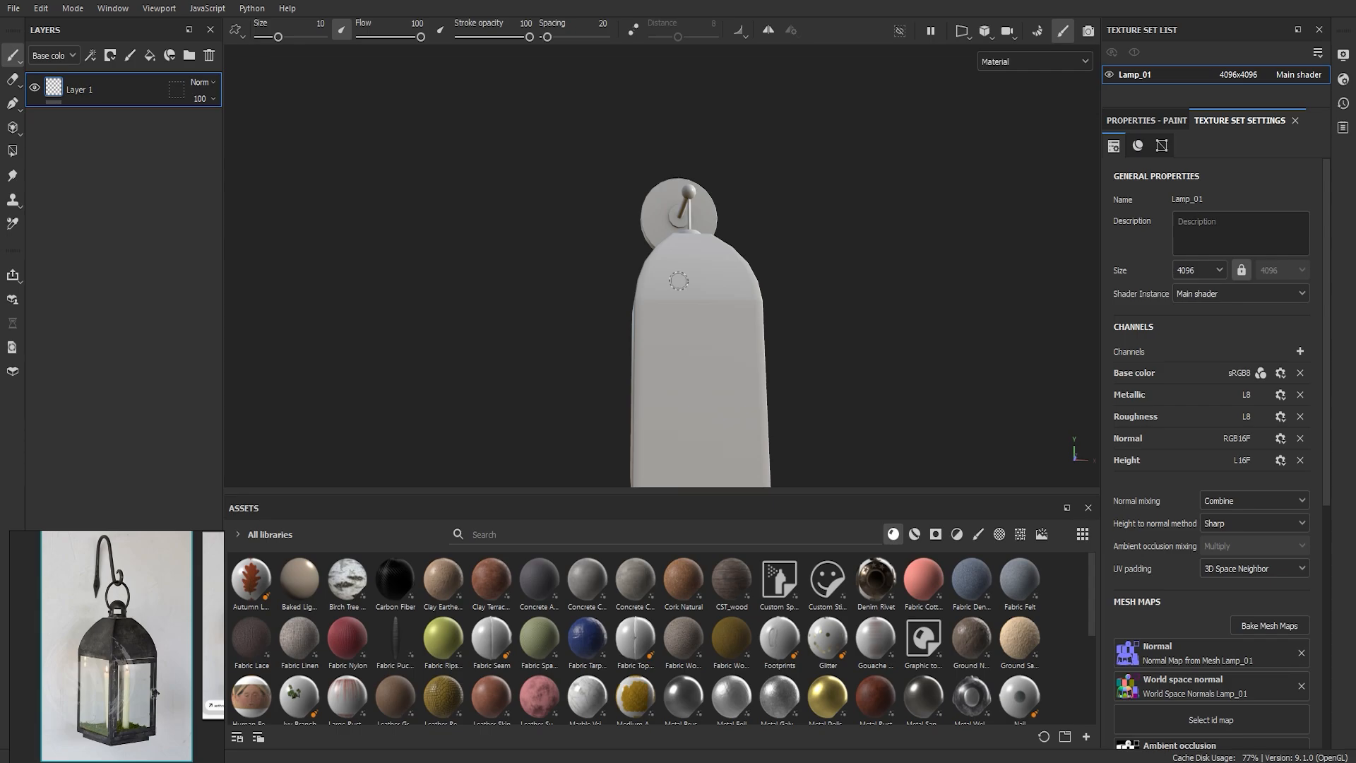
alt+drag(675, 279, 735, 324)
alt+middle_drag(735, 324, 714, 293)
alt+drag(712, 359, 693, 361)
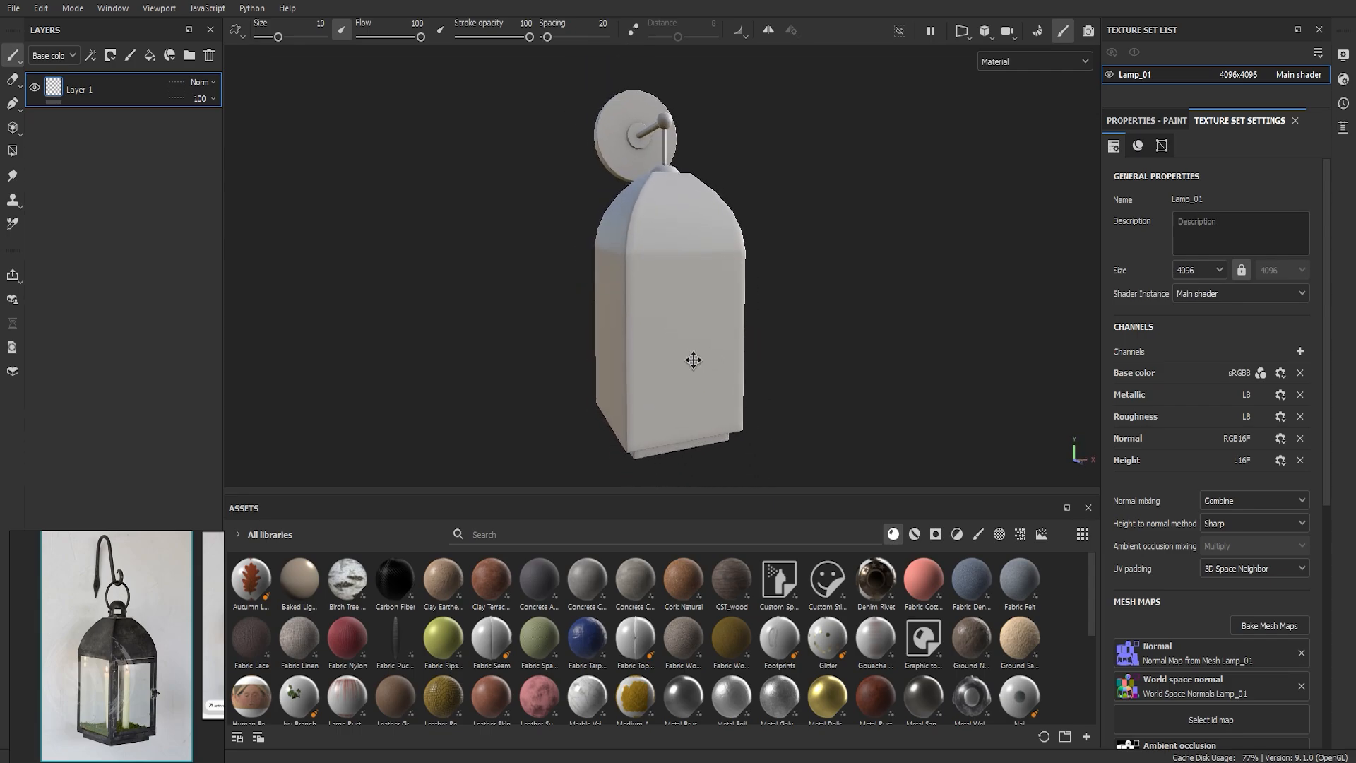
alt+middle_drag(693, 360, 682, 349)
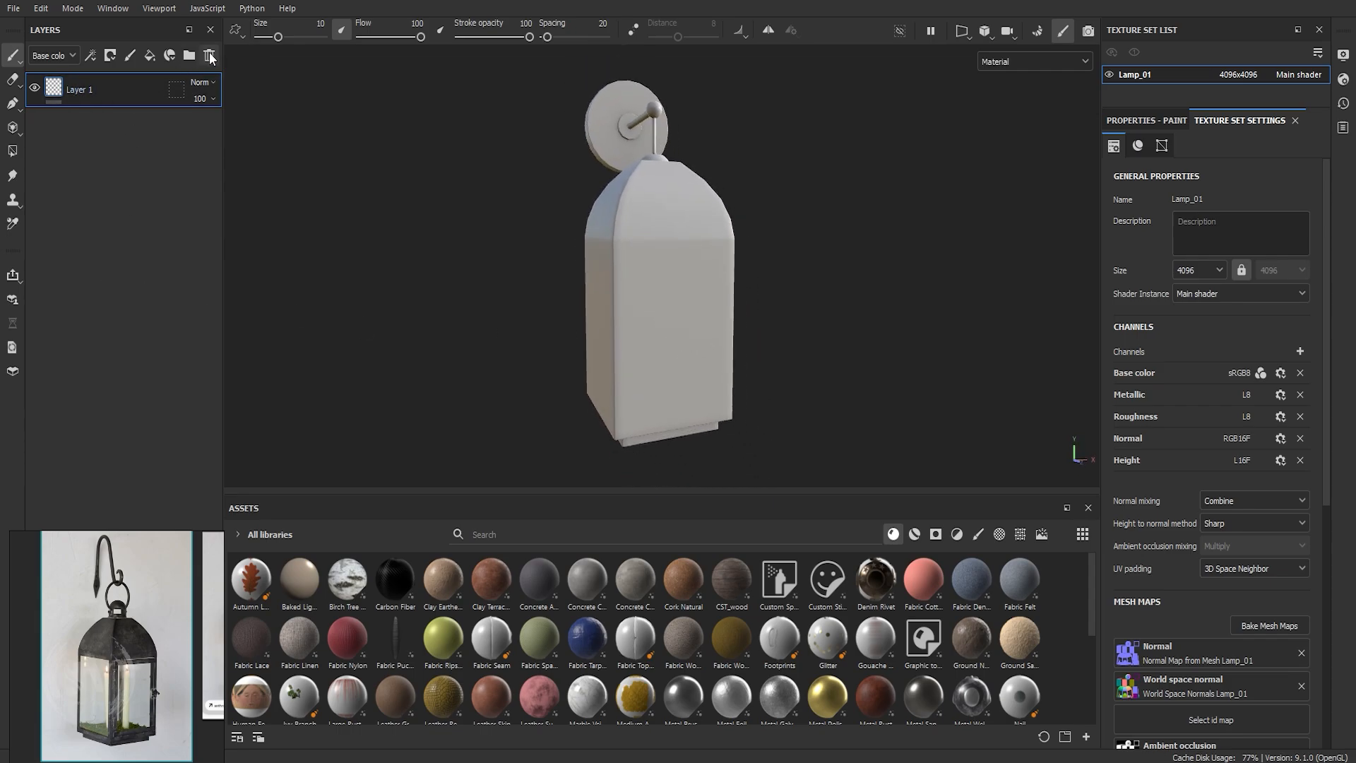
click(209, 55)
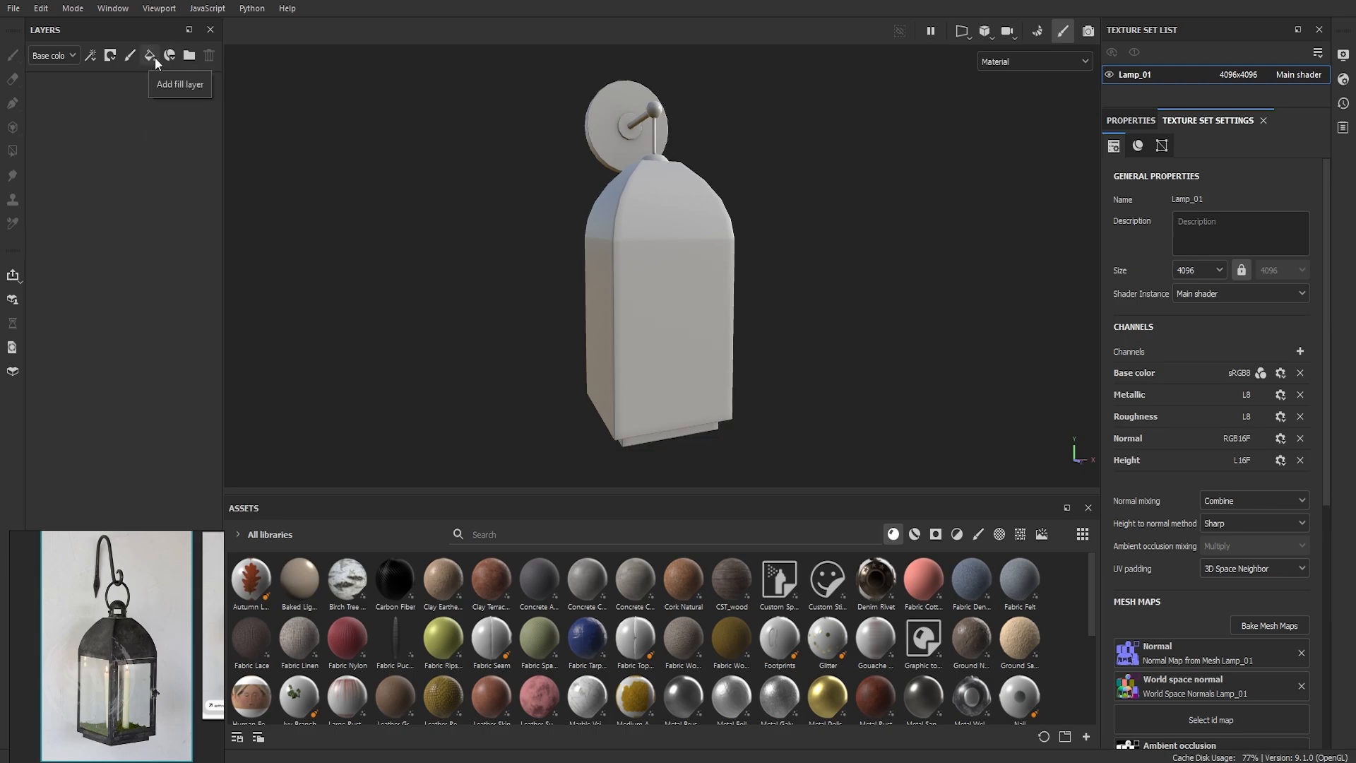
Add a new folder to the empty layer stack and name it Glass.
click(189, 55)
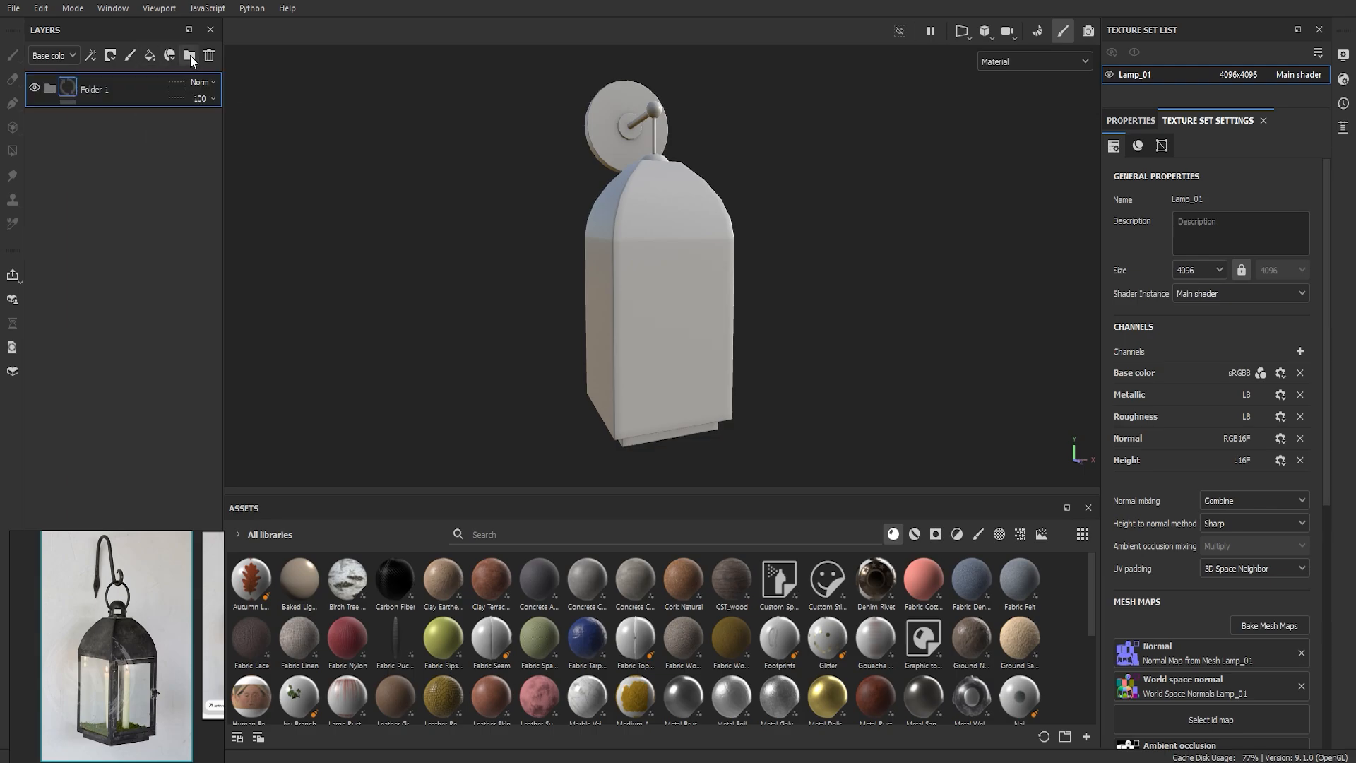
double_click(92, 88)
text(G)
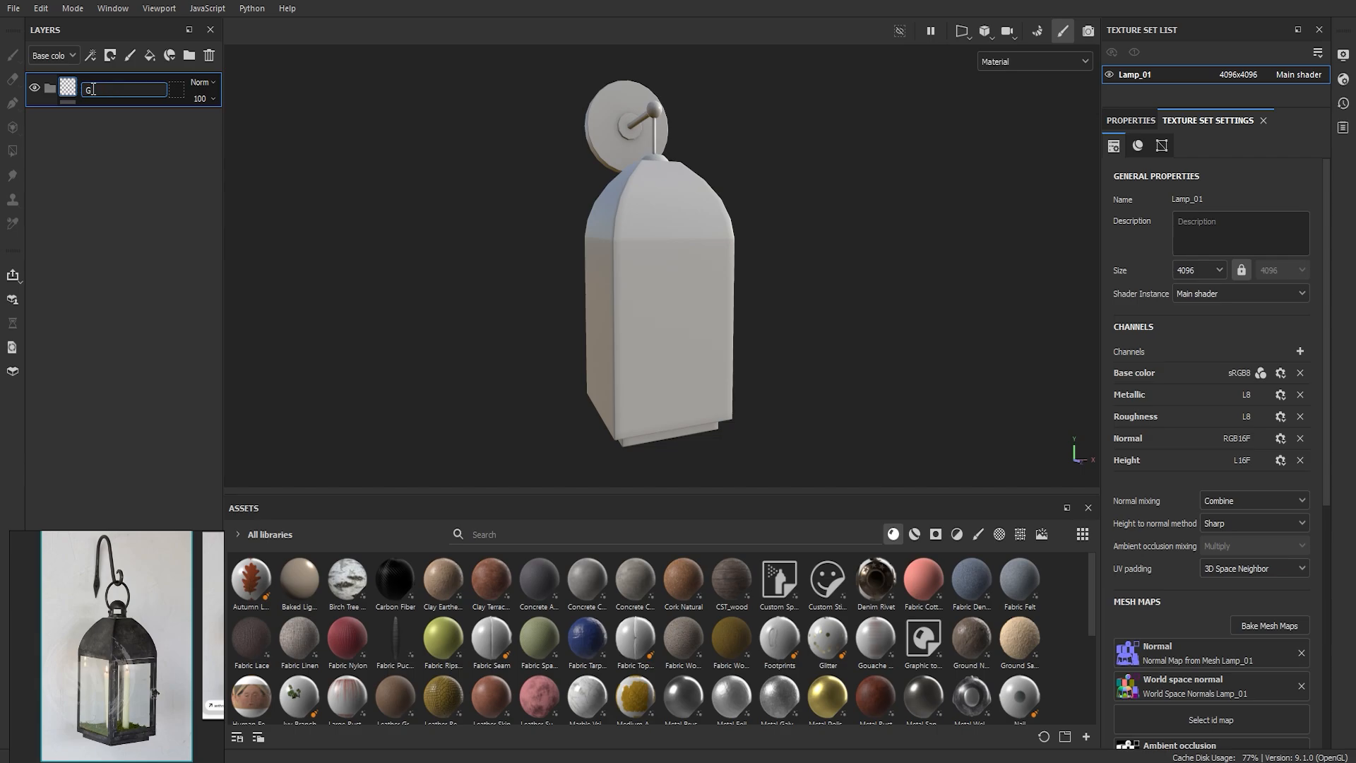
text(lass)
key(Return)
Add a black mask to the Glass folder and view it in isolation with the Polygon Fill tool active.
click(111, 55)
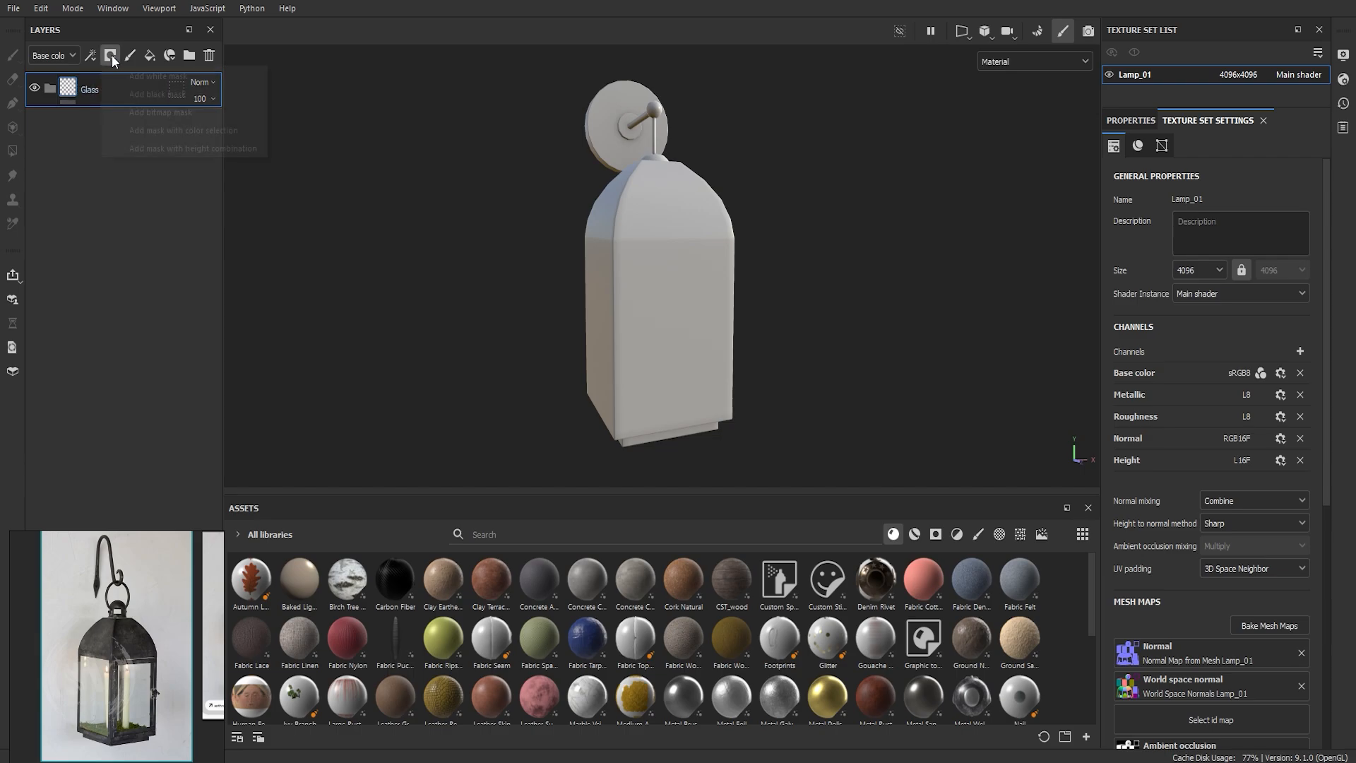
click(168, 94)
alt+click(92, 86)
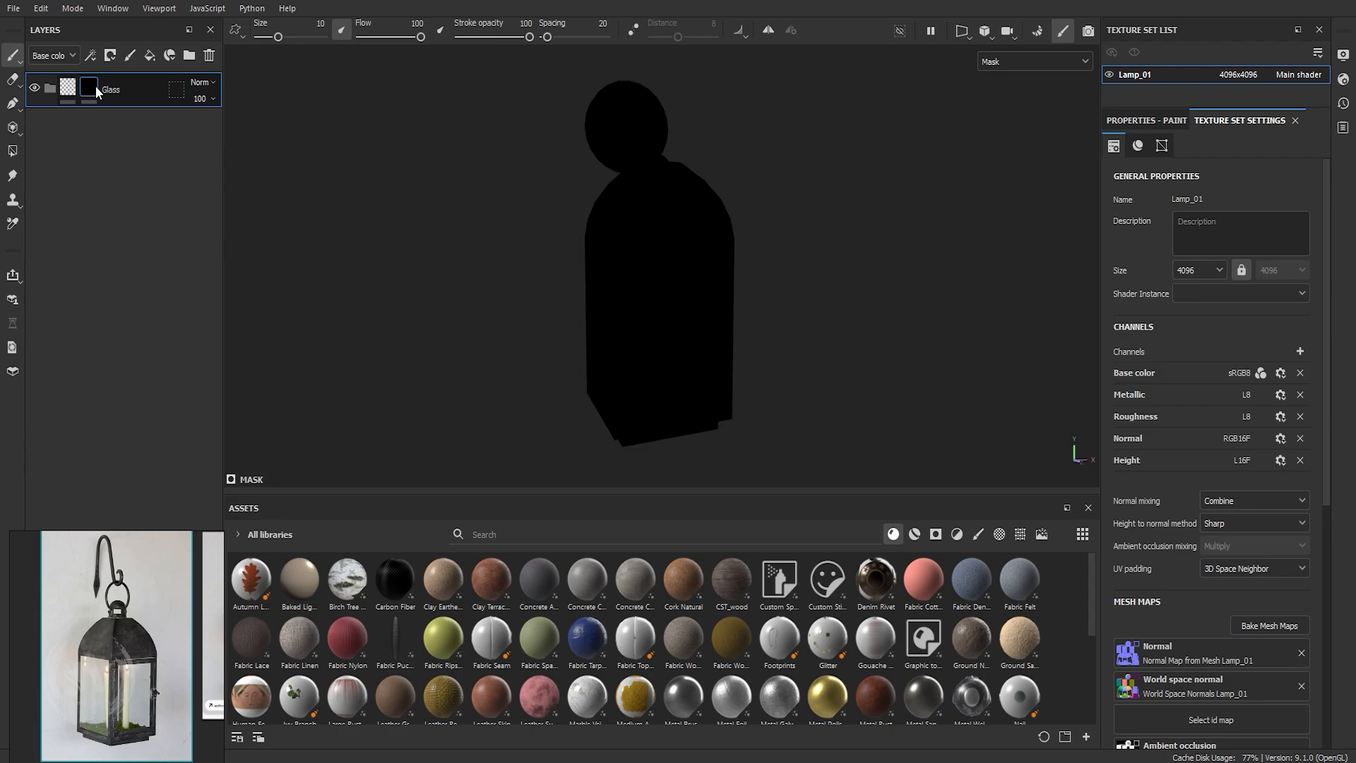
mouse_move(89, 86)
key(4)
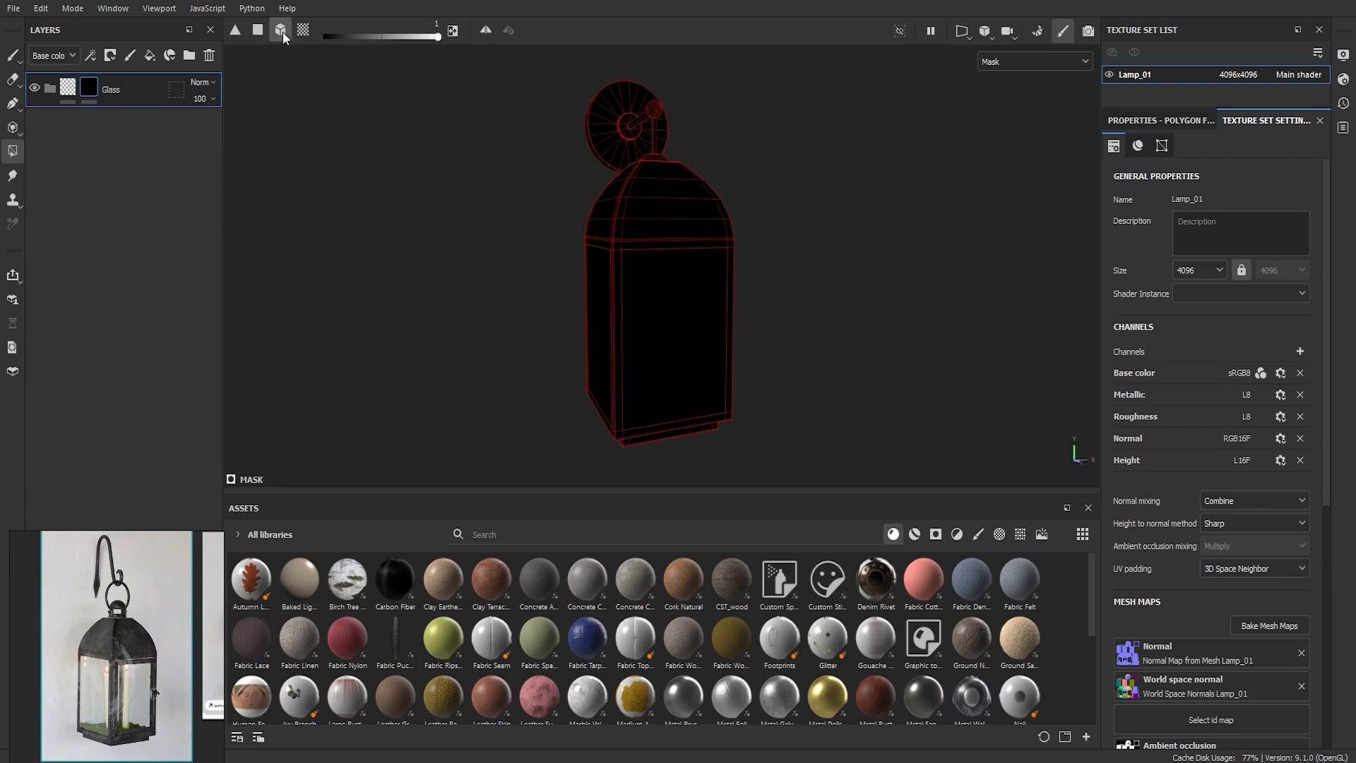
Try filling the whole lantern body white in the Glass mask with mesh fill, and clear it again with black.
click(655, 295)
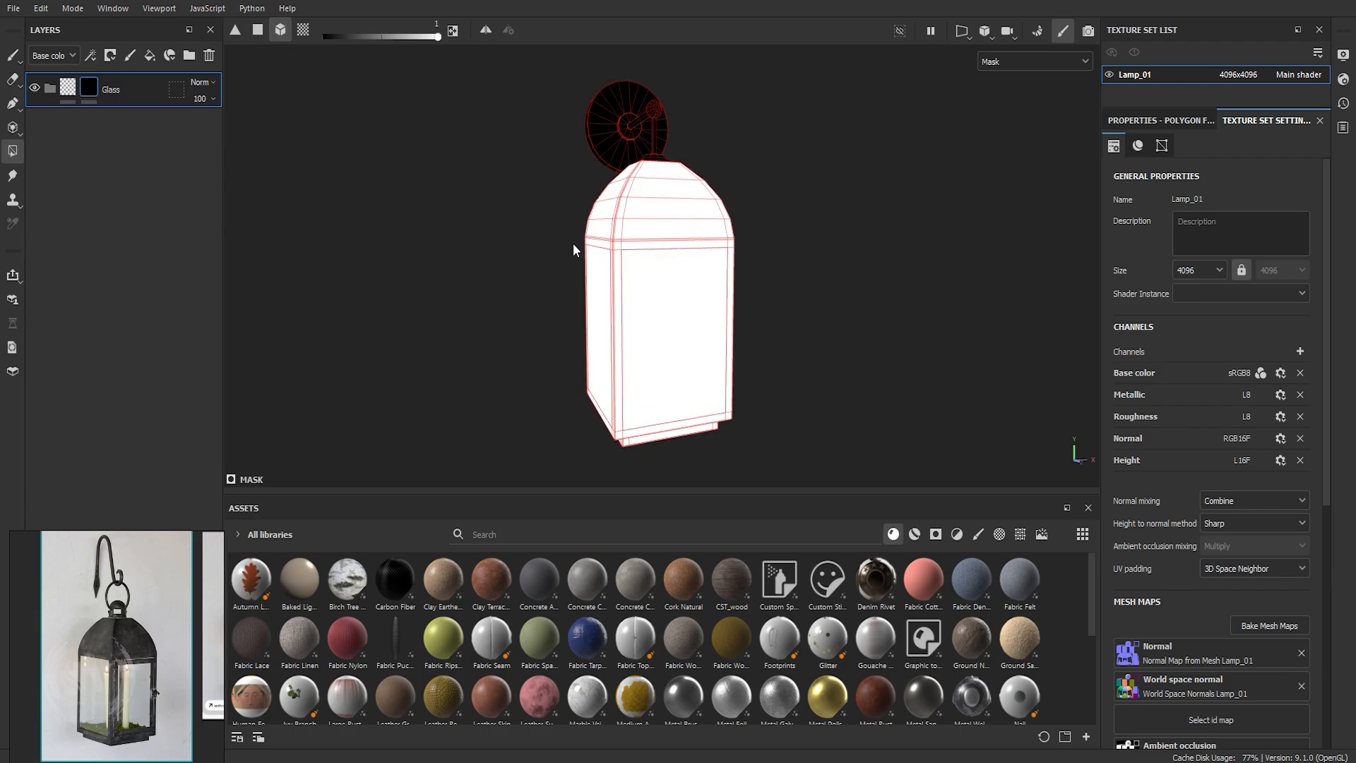
key(x)
click(681, 291)
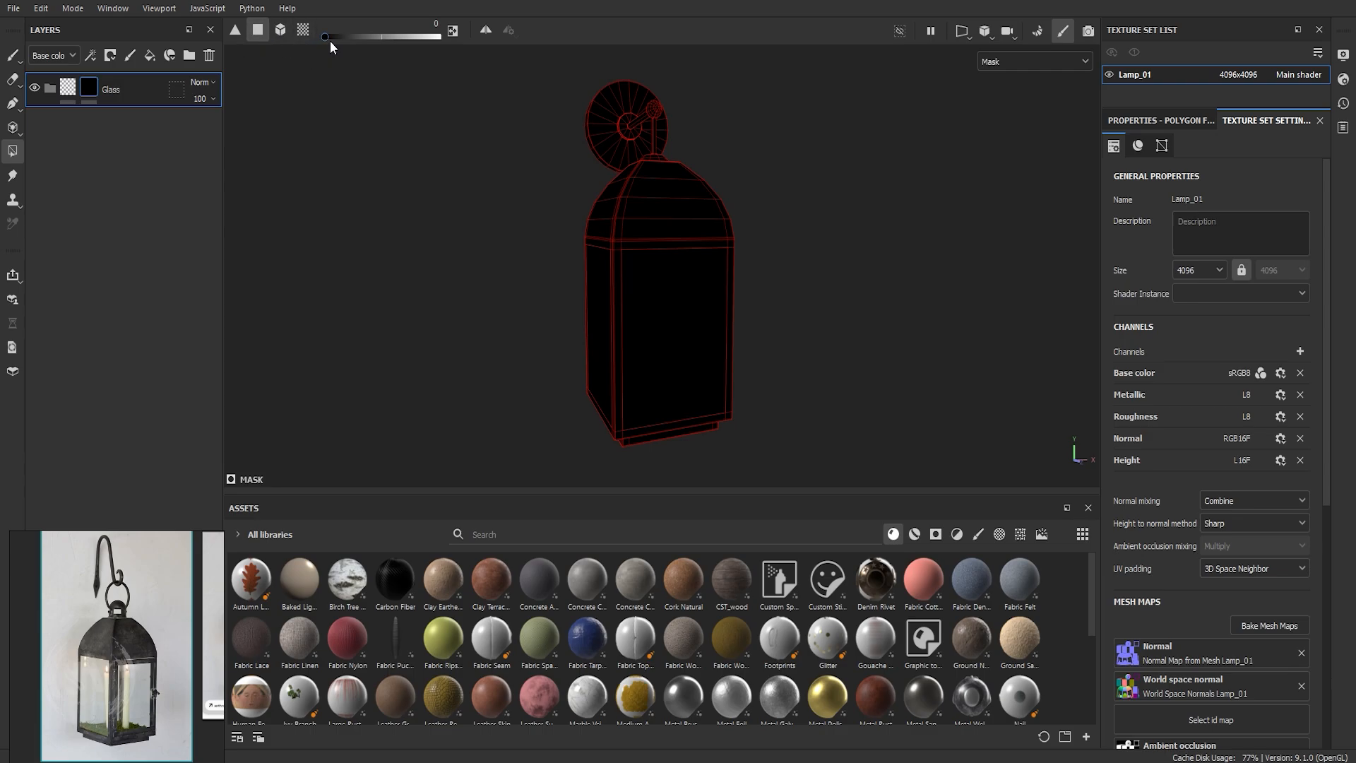
key(x)
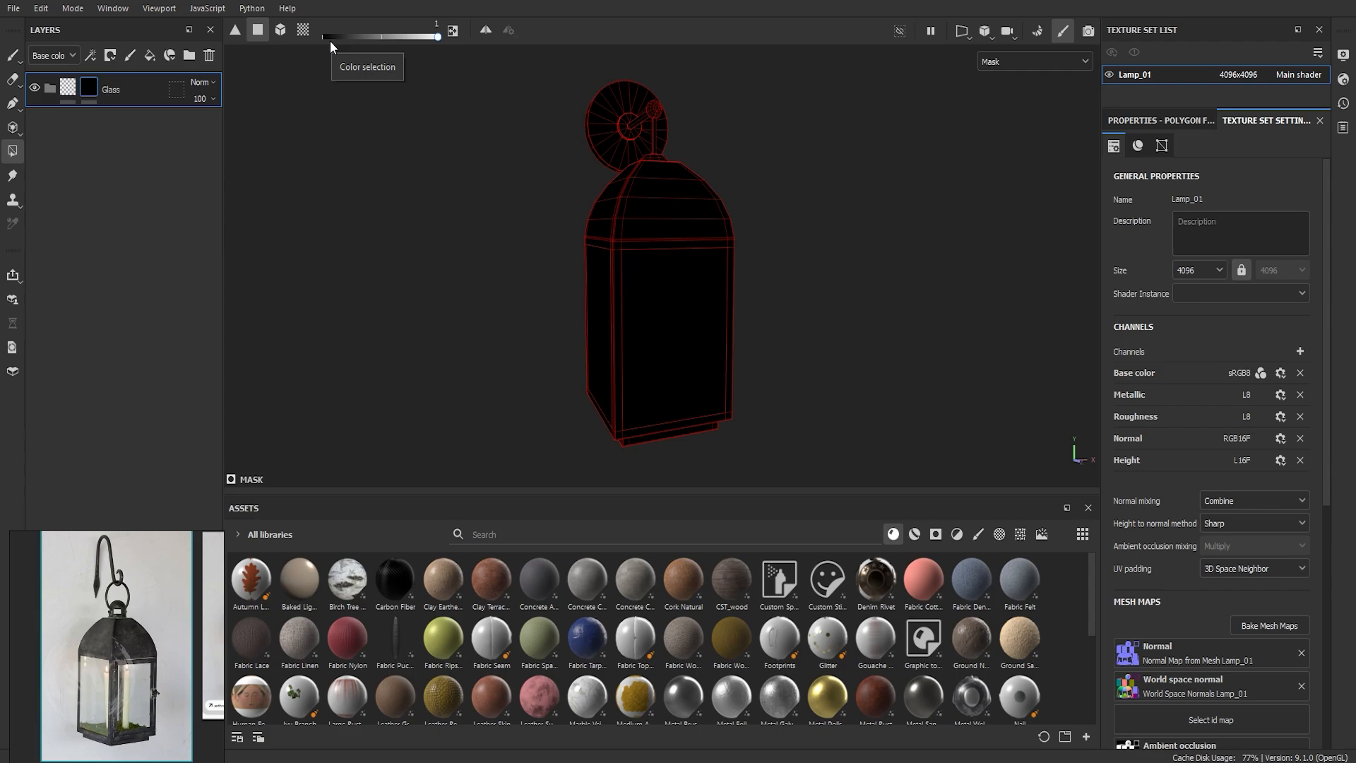
key(x)
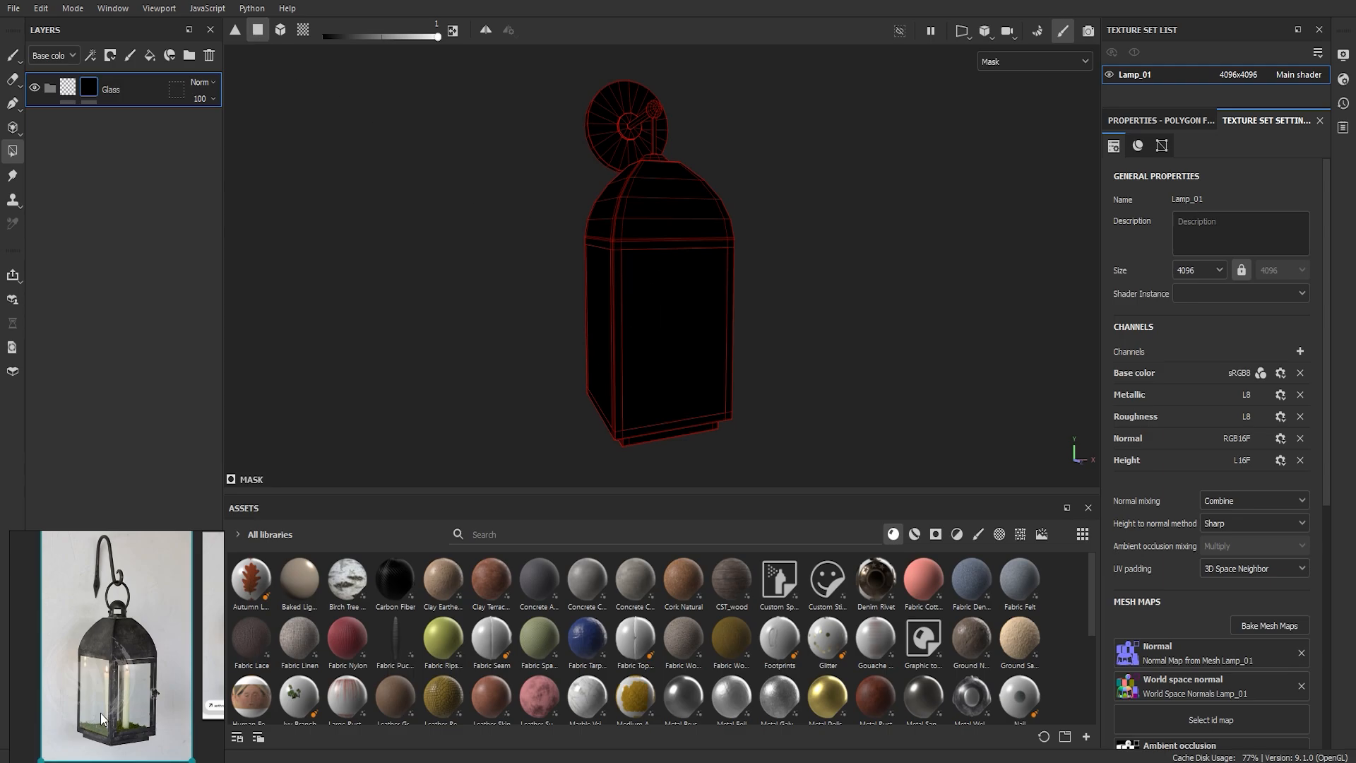
Fill the four large pane faces of the lantern white in the Glass mask, matching the glass in the reference image.
scroll(115, 681, up, 5)
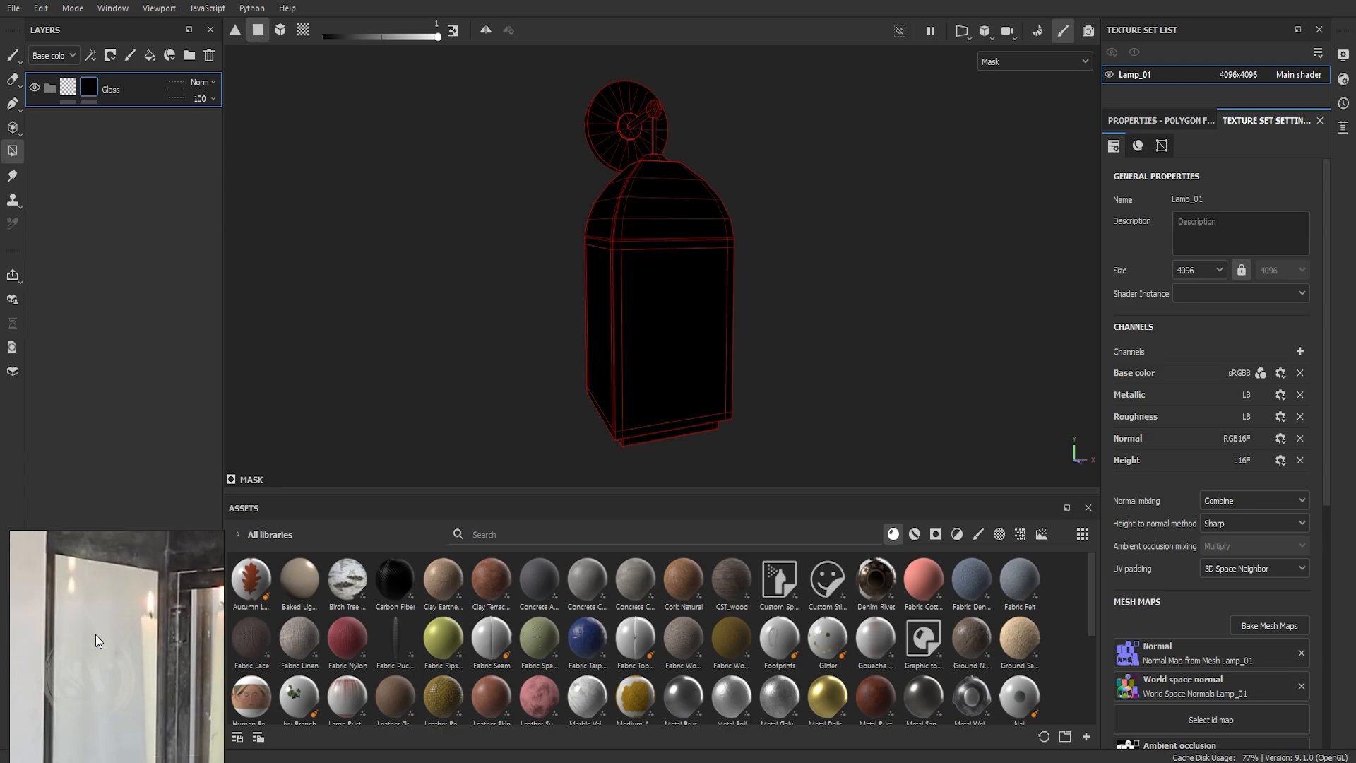
scroll(646, 246, up, 4)
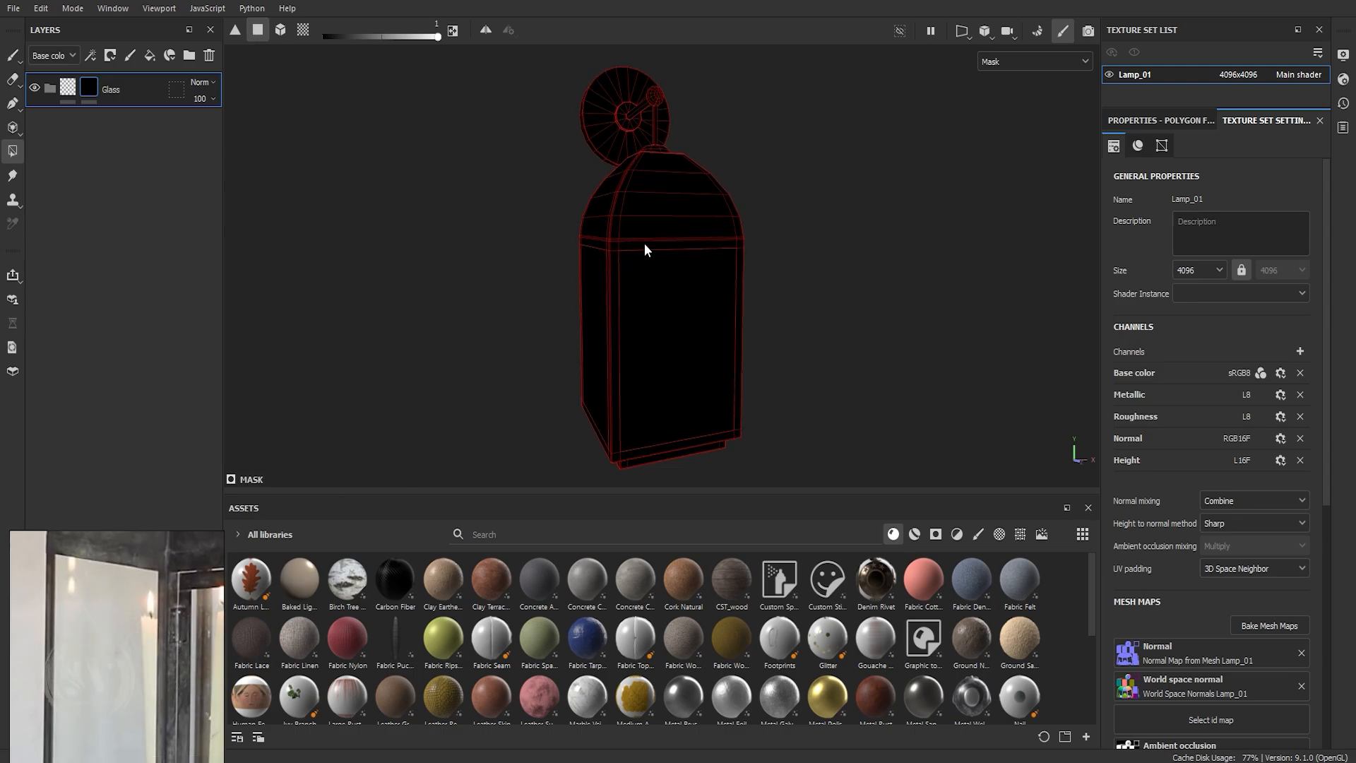
alt+drag(659, 338, 716, 281)
alt+middle_drag(716, 281, 709, 198)
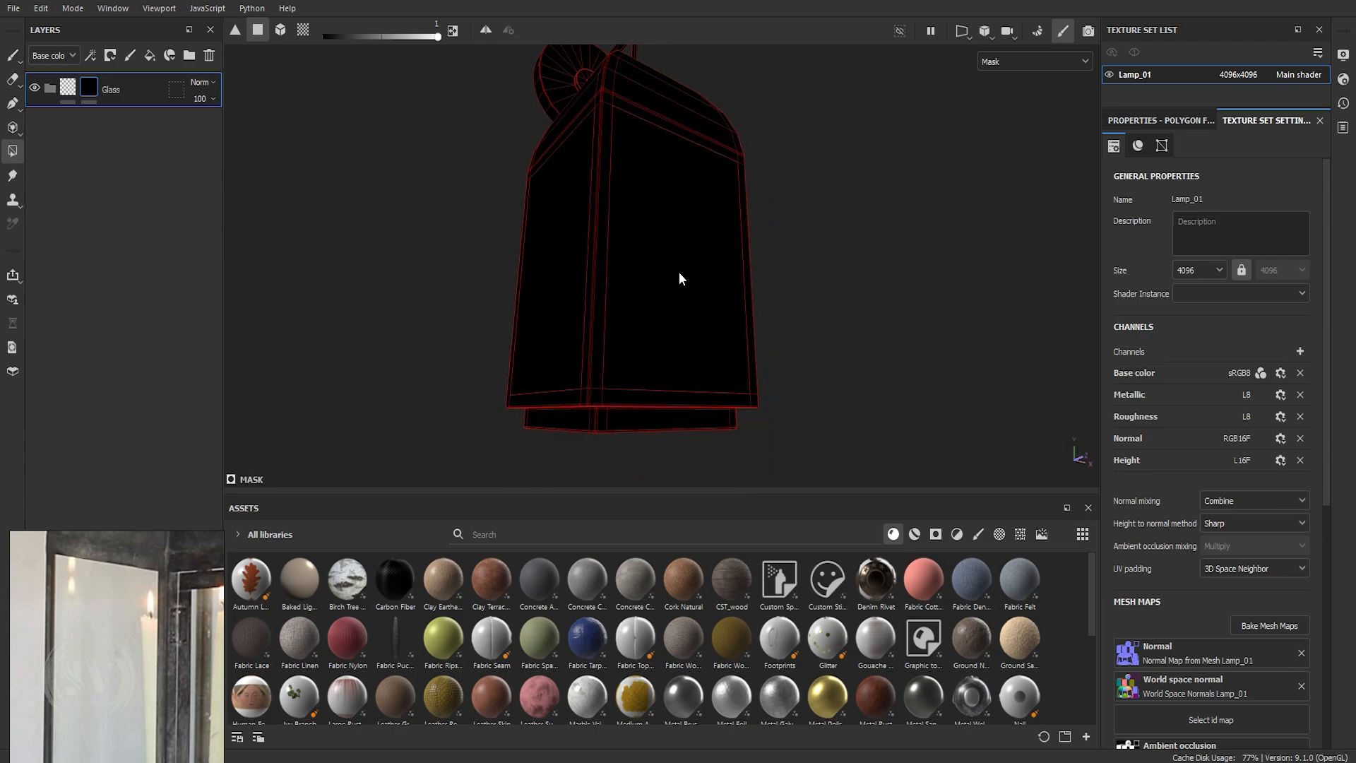
mouse_move(679, 279)
alt+mouse_down()
mouse_move(660, 290)
mouse_move(681, 301)
alt+mouse_up()
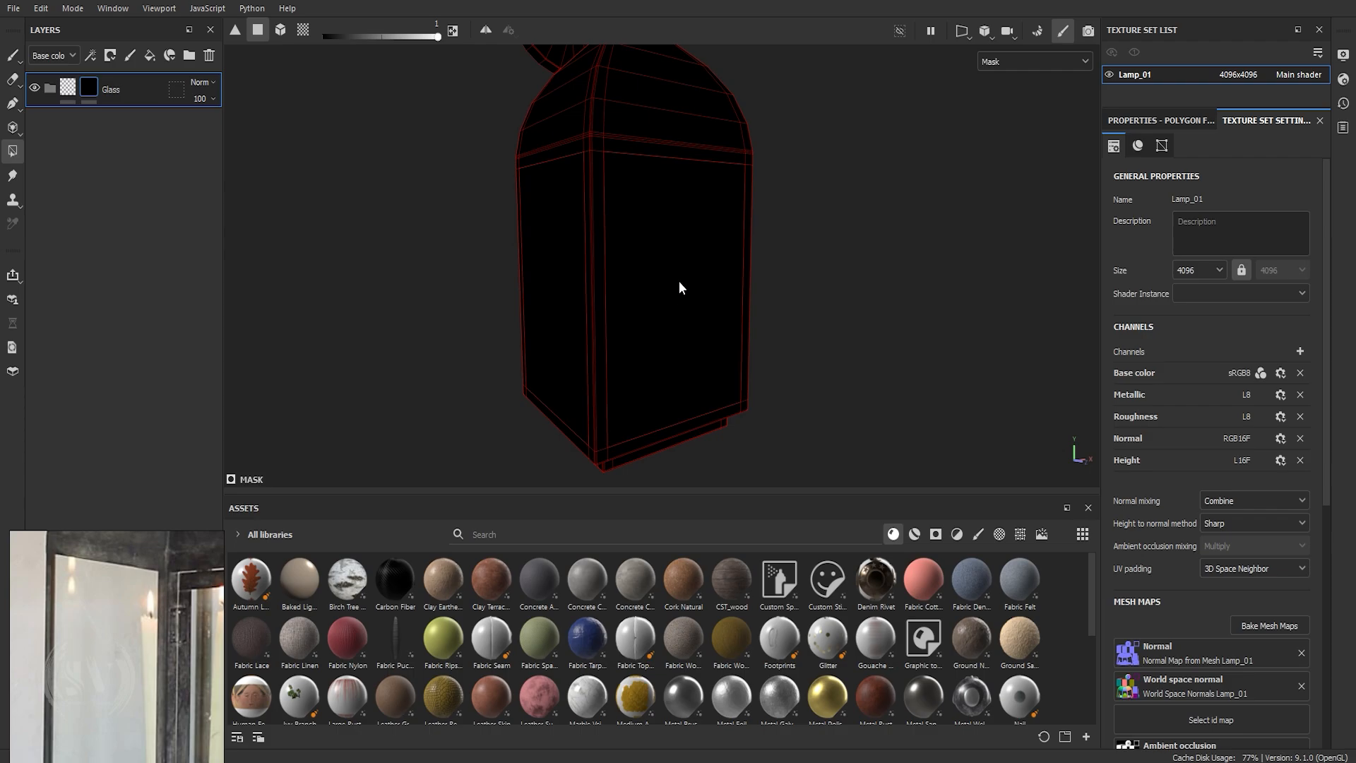
click(679, 288)
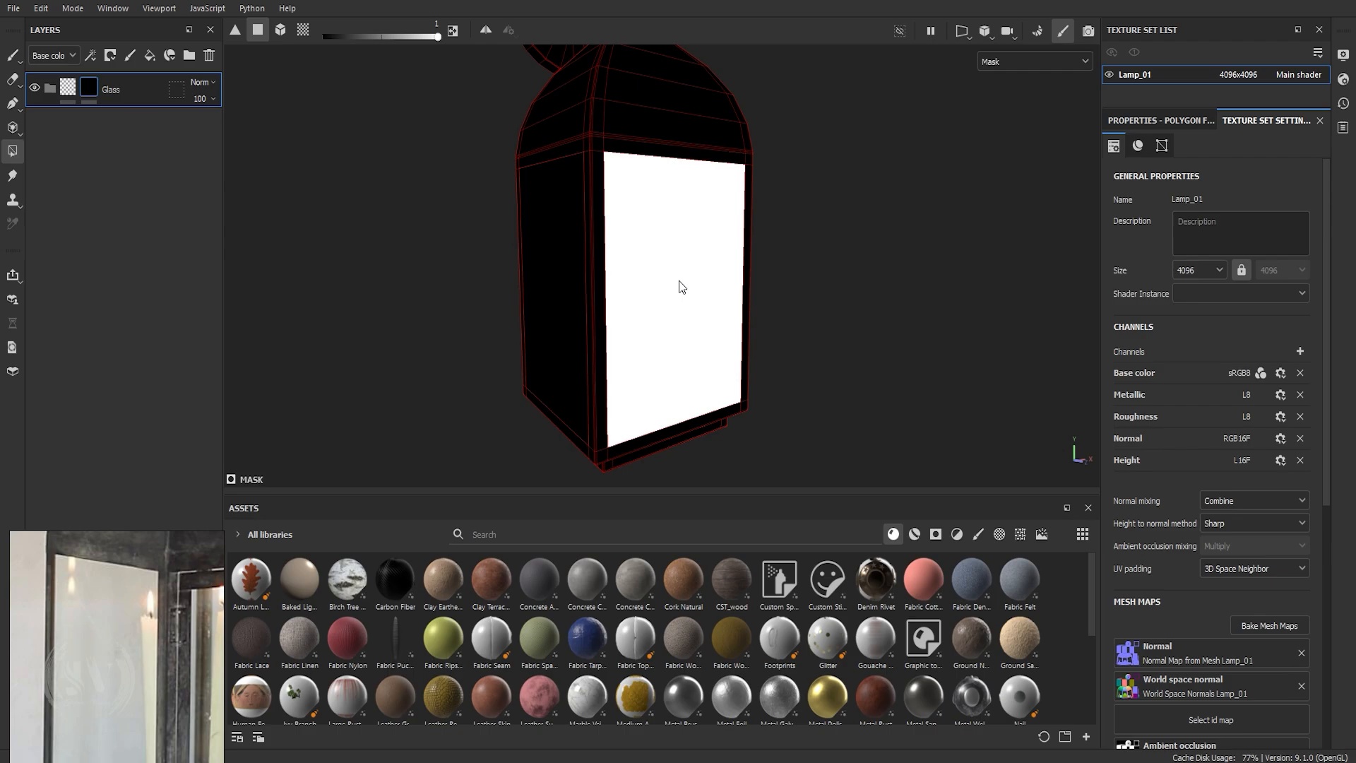
click(551, 226)
alt+drag(538, 294, 803, 287)
click(620, 243)
click(639, 256)
alt+drag(639, 257, 671, 331)
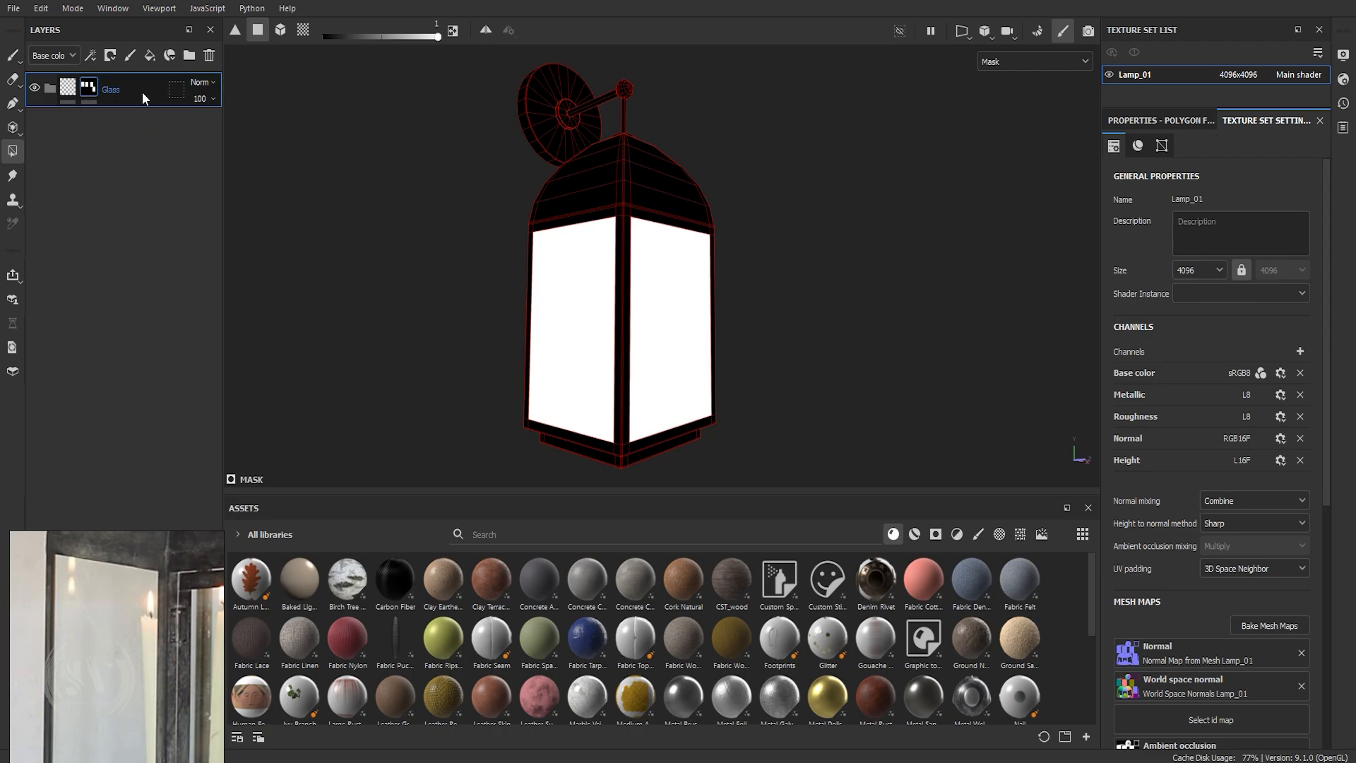
Return to the full material view and assign the pbr-metal-rough-with-alpha-blending shader to the Main shader instance.
key(m)
alt+drag(455, 253, 651, 288)
scroll(653, 293, up, 3)
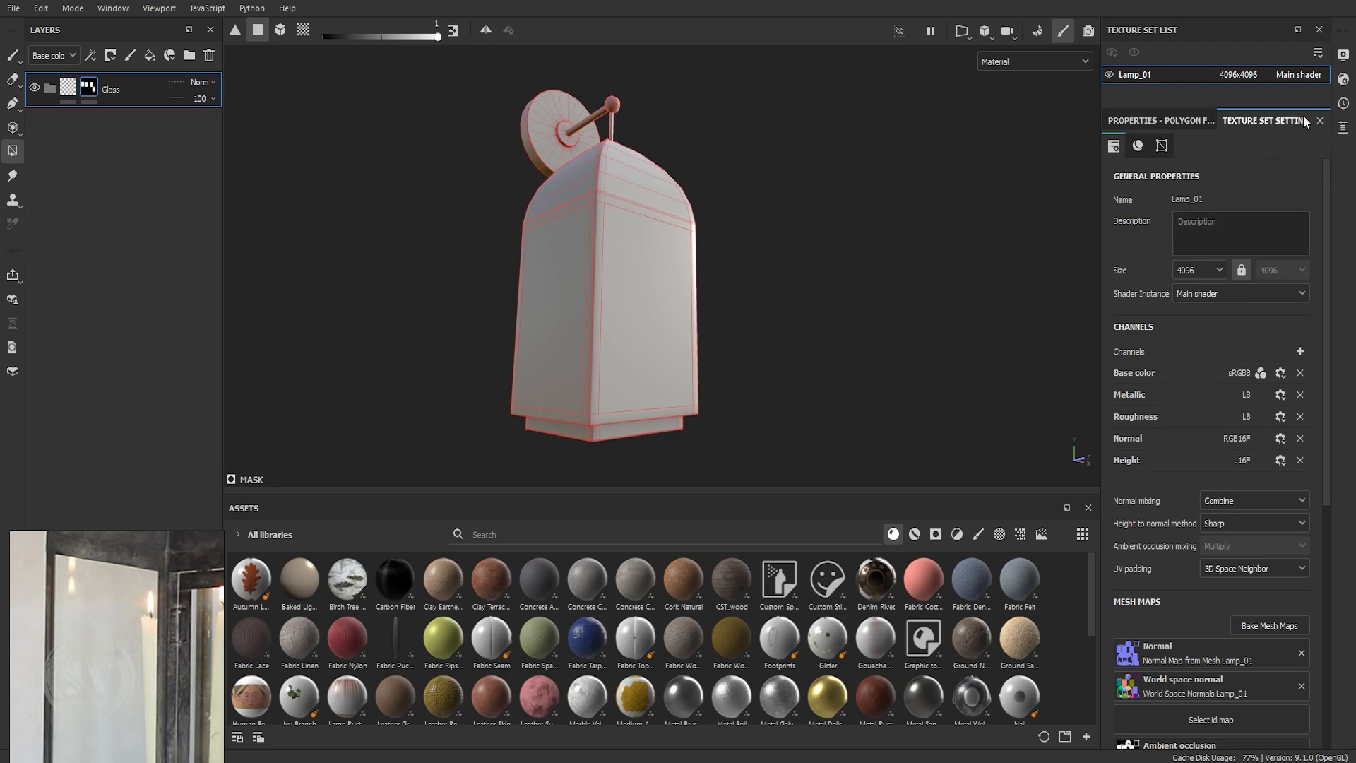
click(1343, 79)
click(1162, 125)
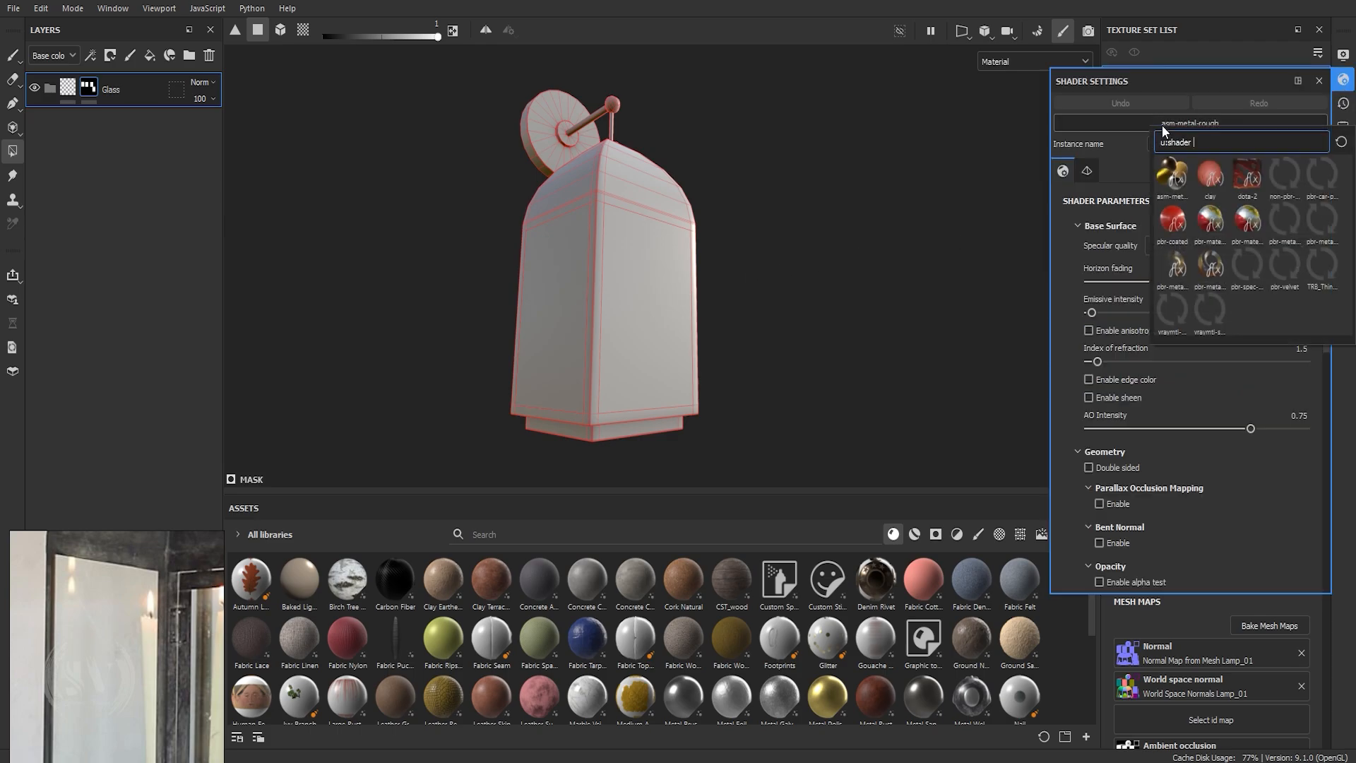
mouse_move(1176, 265)
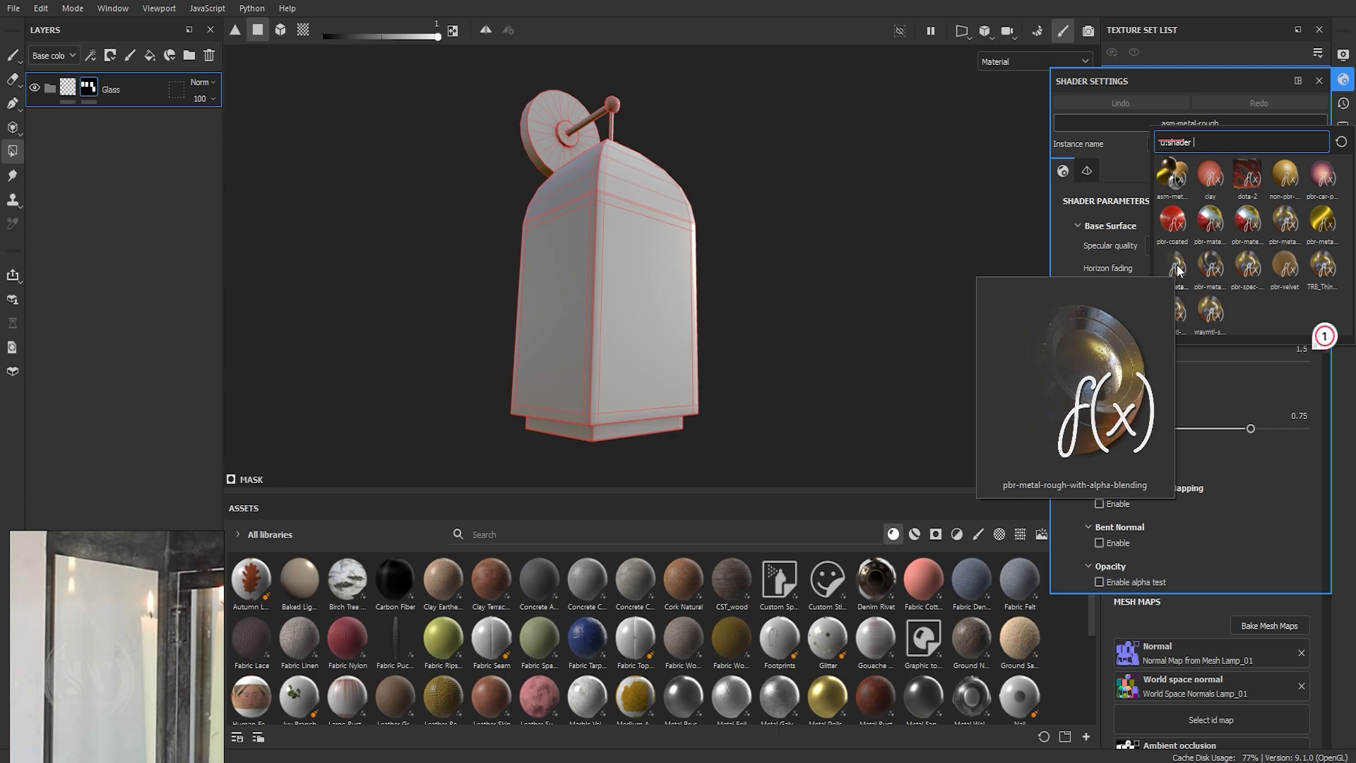
click(1177, 264)
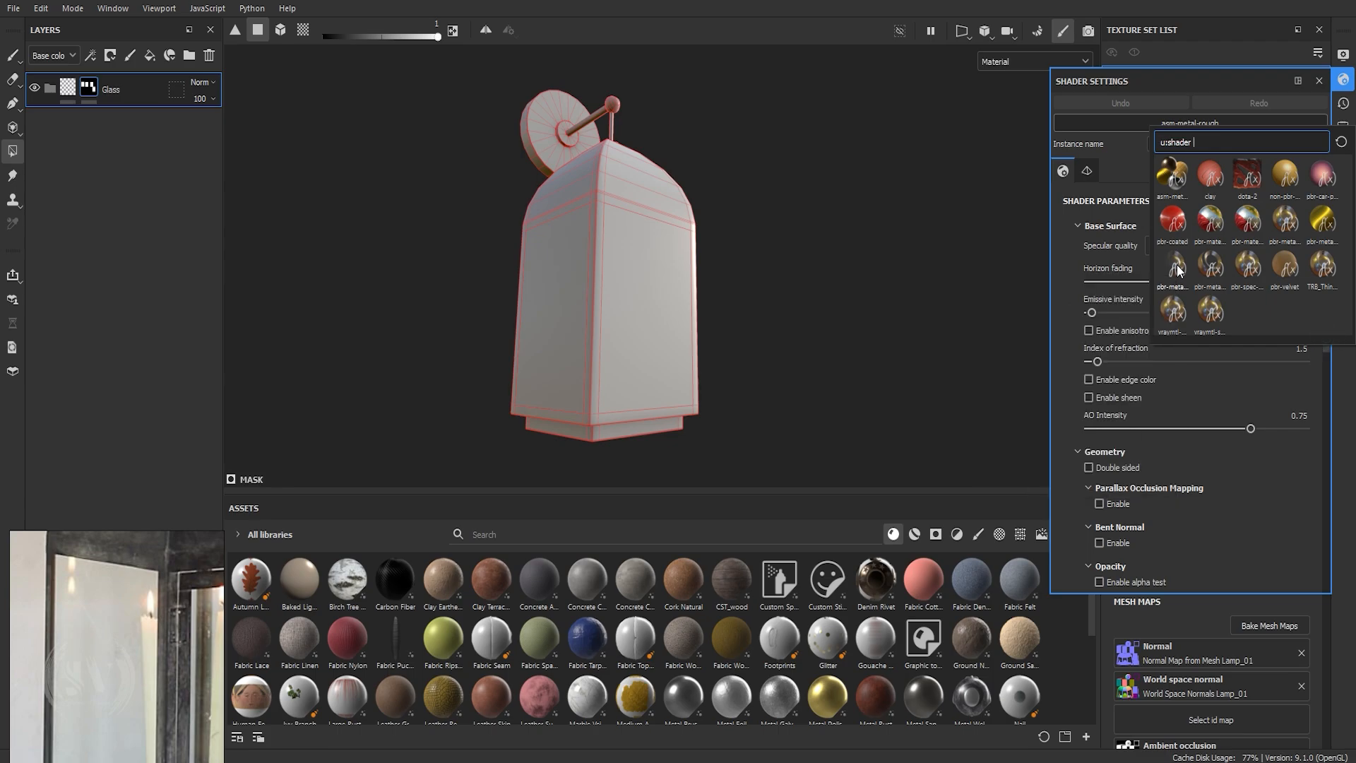
click(1318, 82)
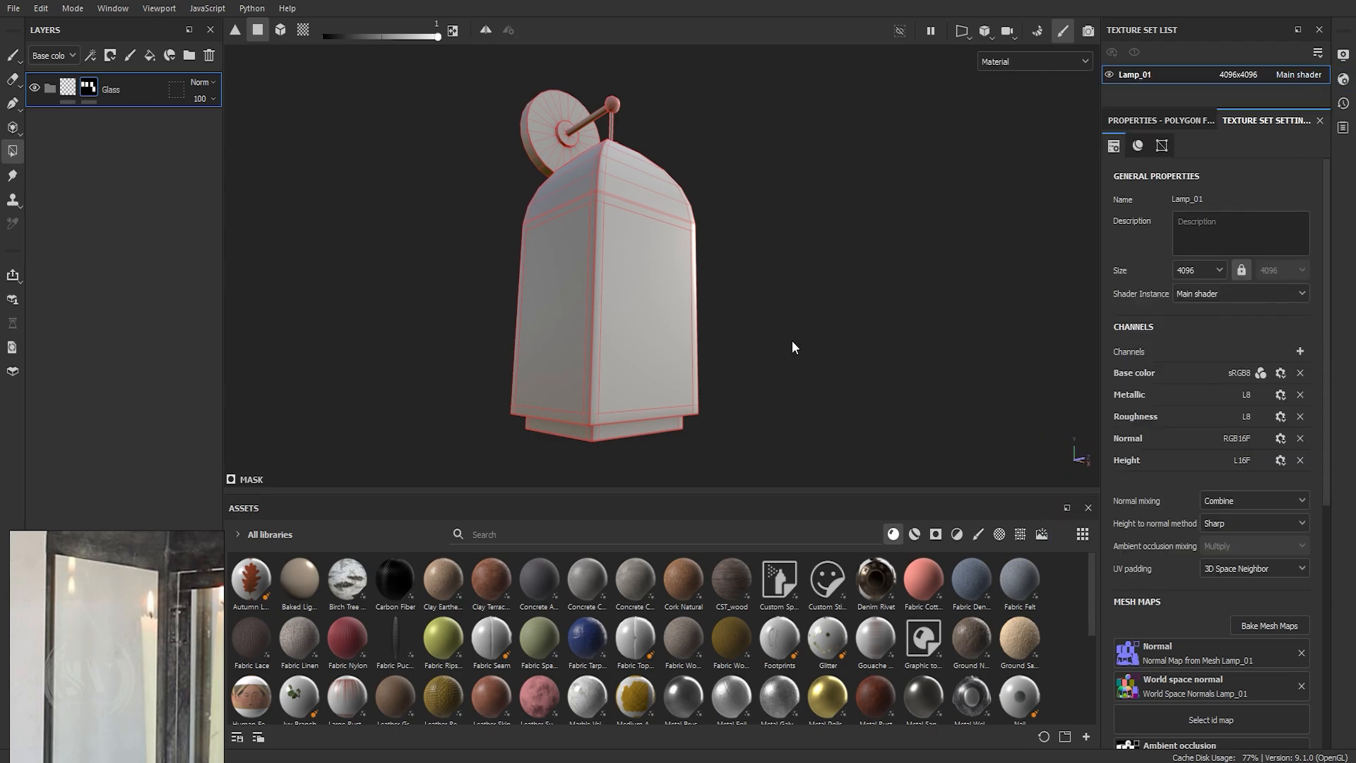
Add an Opacity channel to the Lamp_01 texture set.
scroll(617, 276, up, 3)
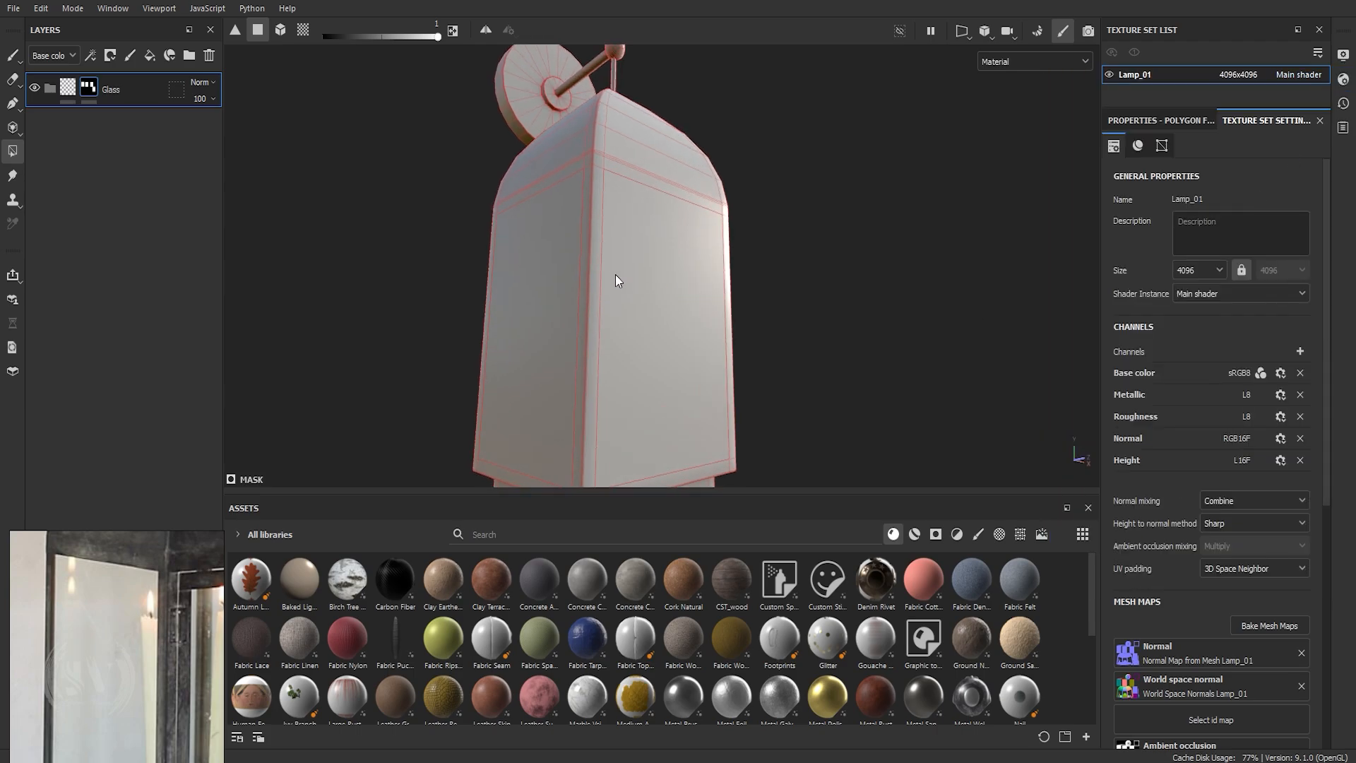
click(1300, 351)
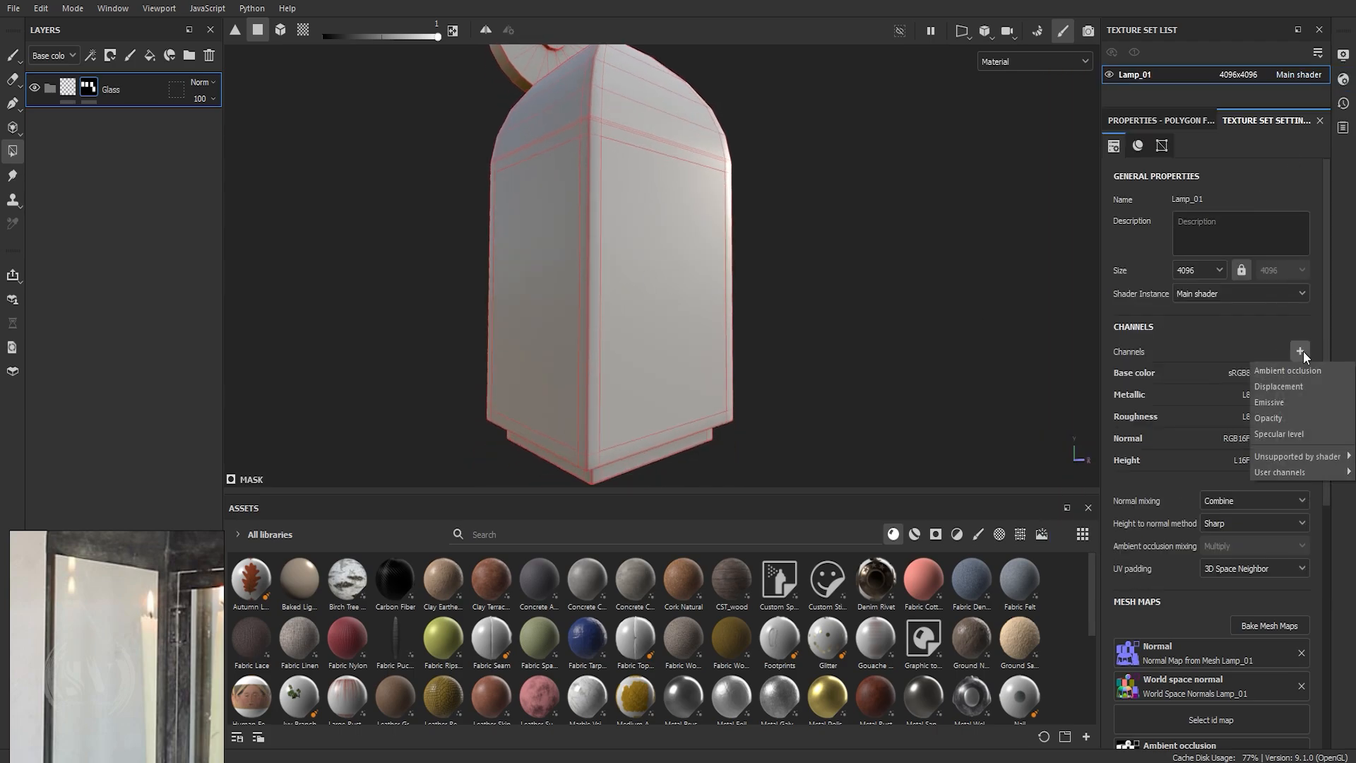
click(1280, 417)
Add a fill layer inside the Glass folder and name it Base.
click(1132, 121)
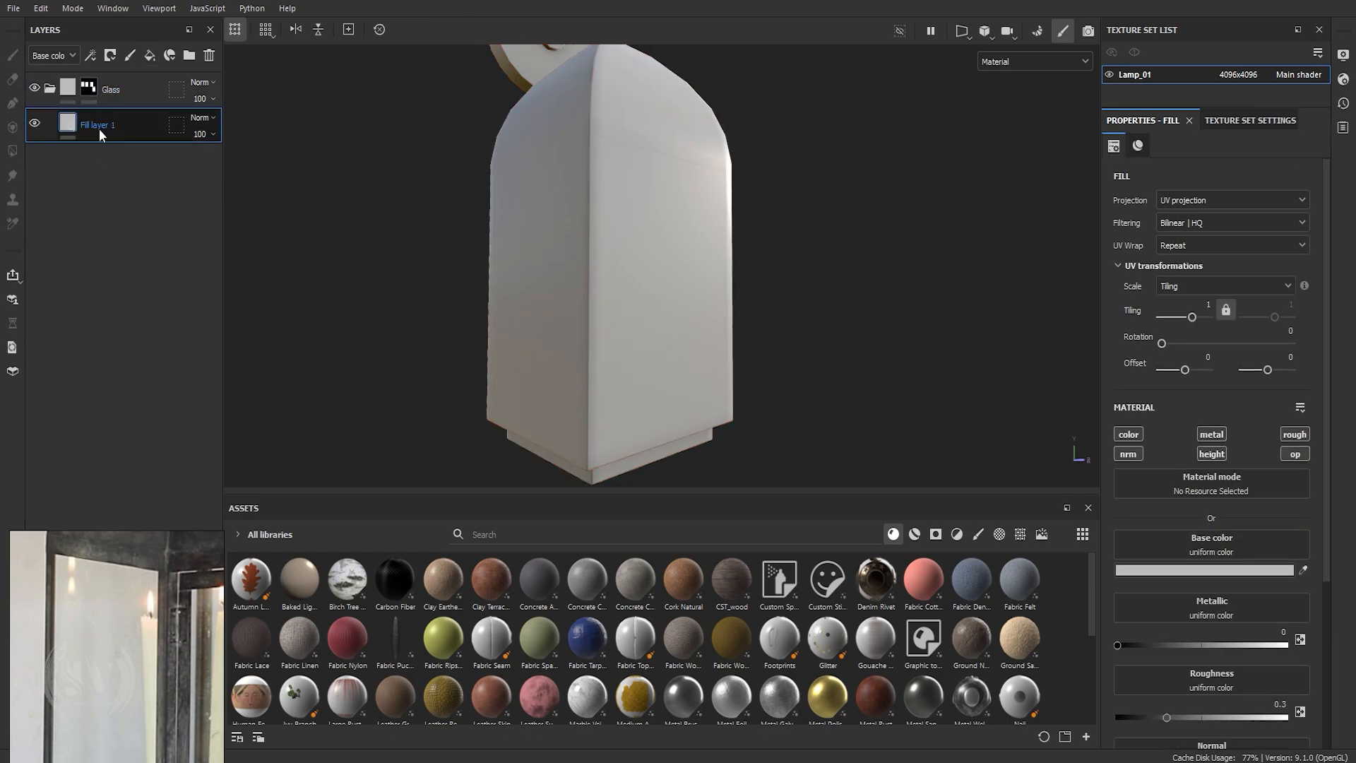
double_click(98, 127)
text(BAse)
key(Return)
double_click(98, 127)
text(Base)
key(Return)
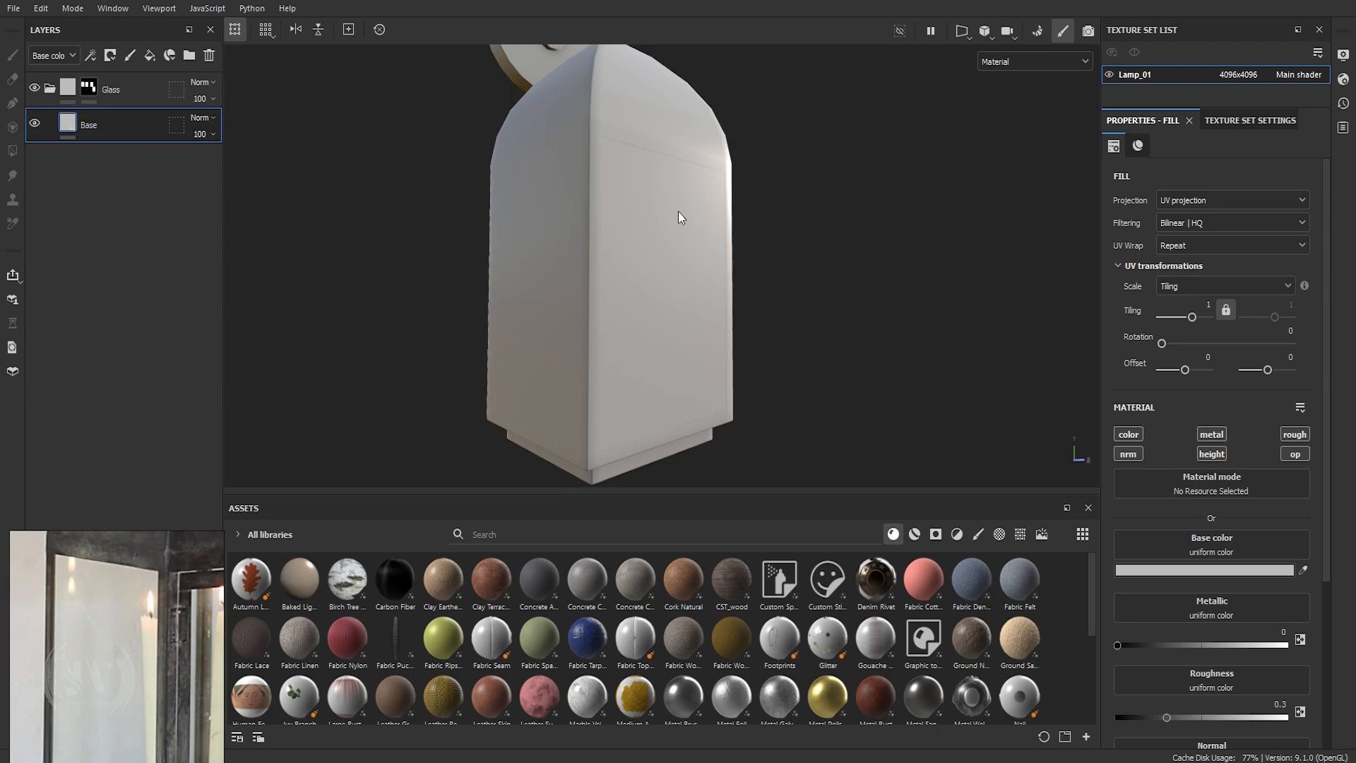
Restrict the Base fill layer to the color, roughness and opacity channels.
click(1130, 434)
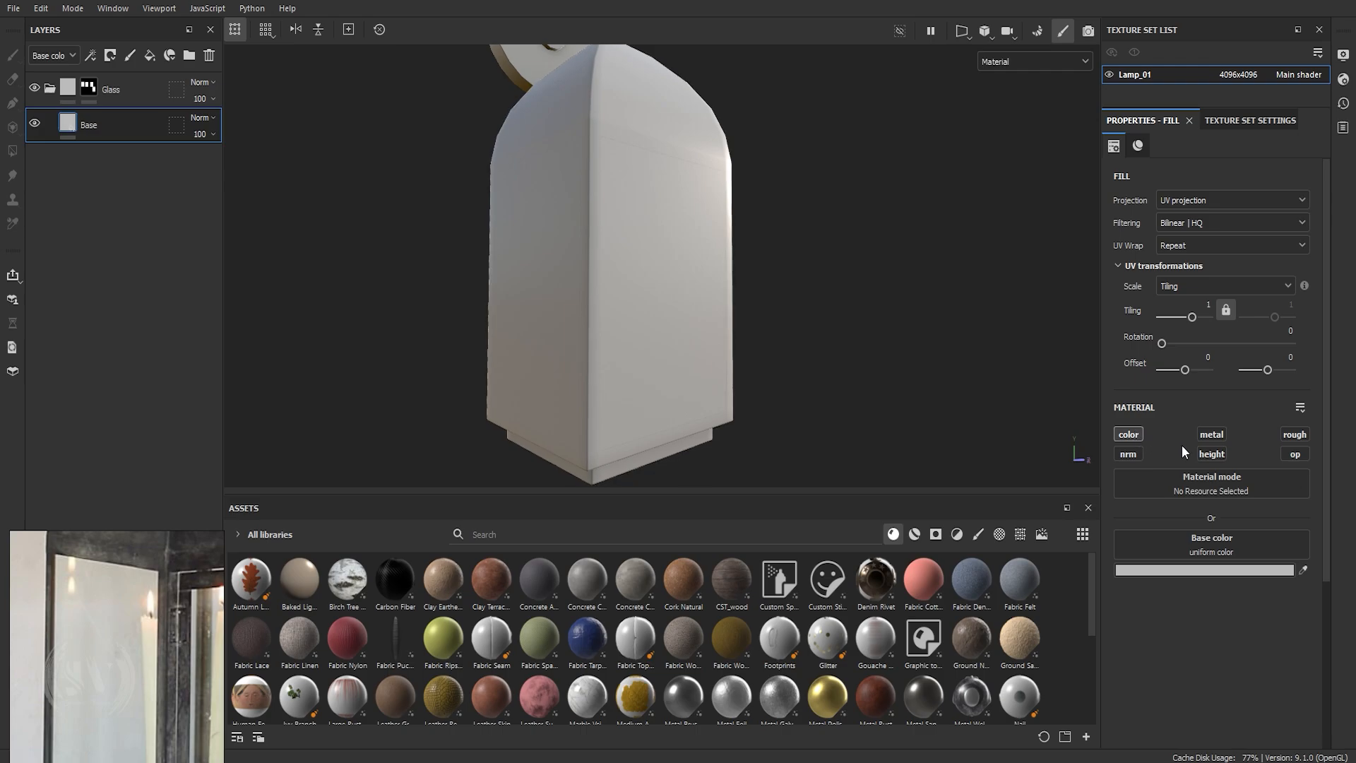
click(1294, 435)
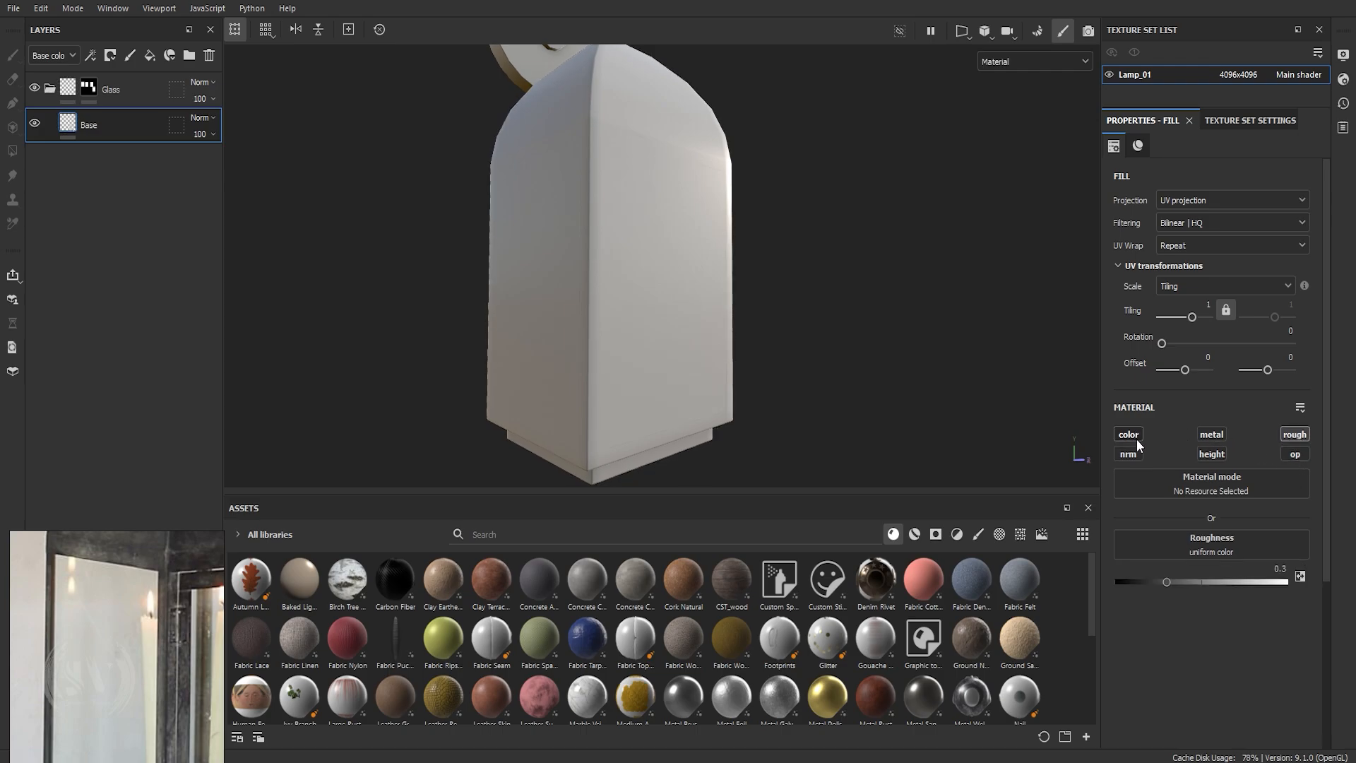
click(1137, 438)
click(1294, 454)
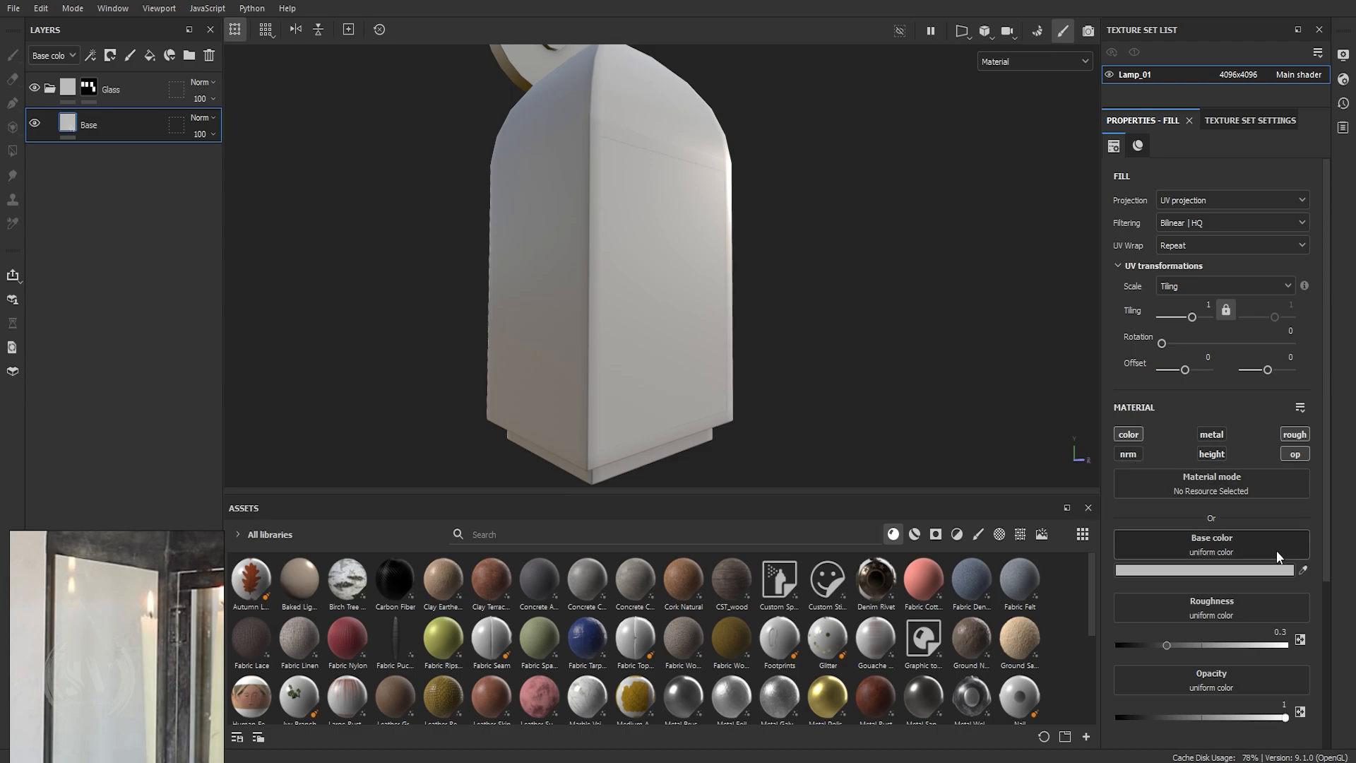
Set the Base fill's base color to dark grey 222222.
click(1187, 570)
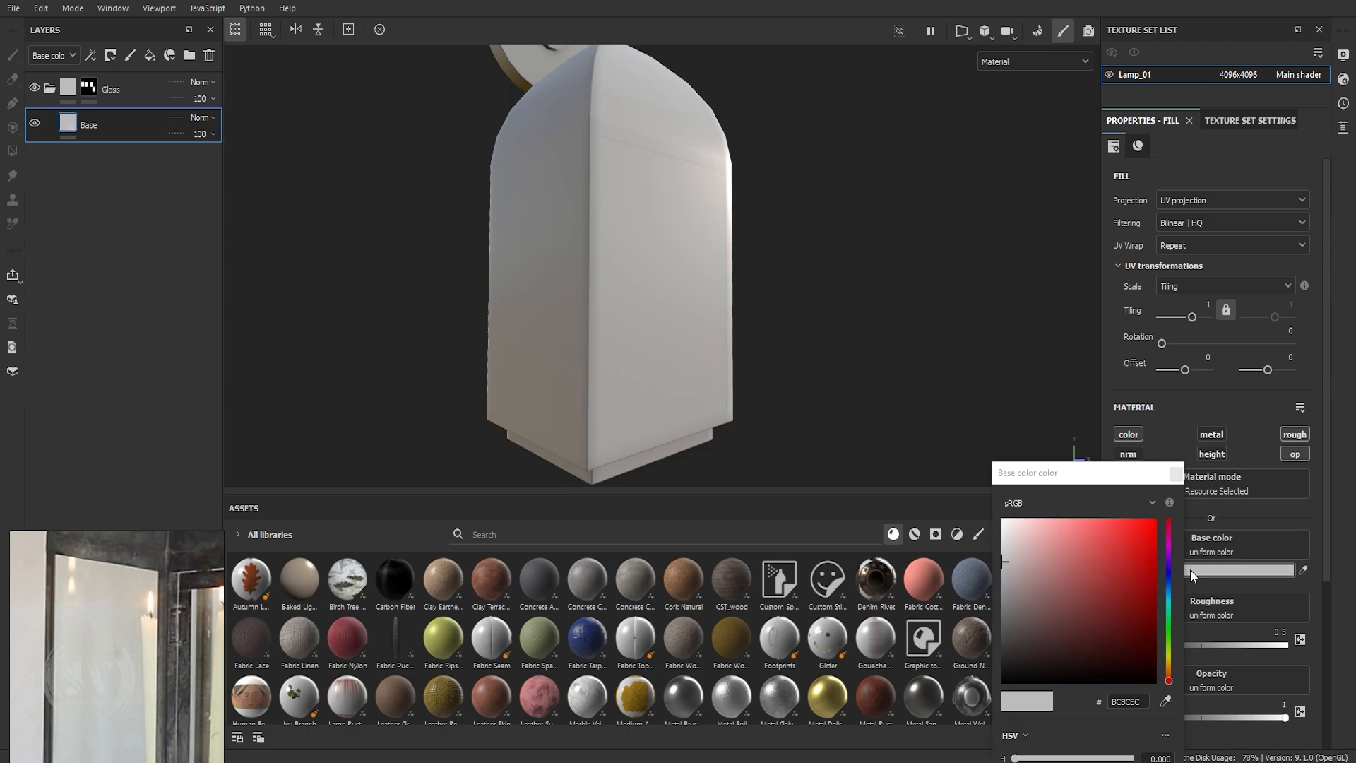
drag(1038, 469, 950, 252)
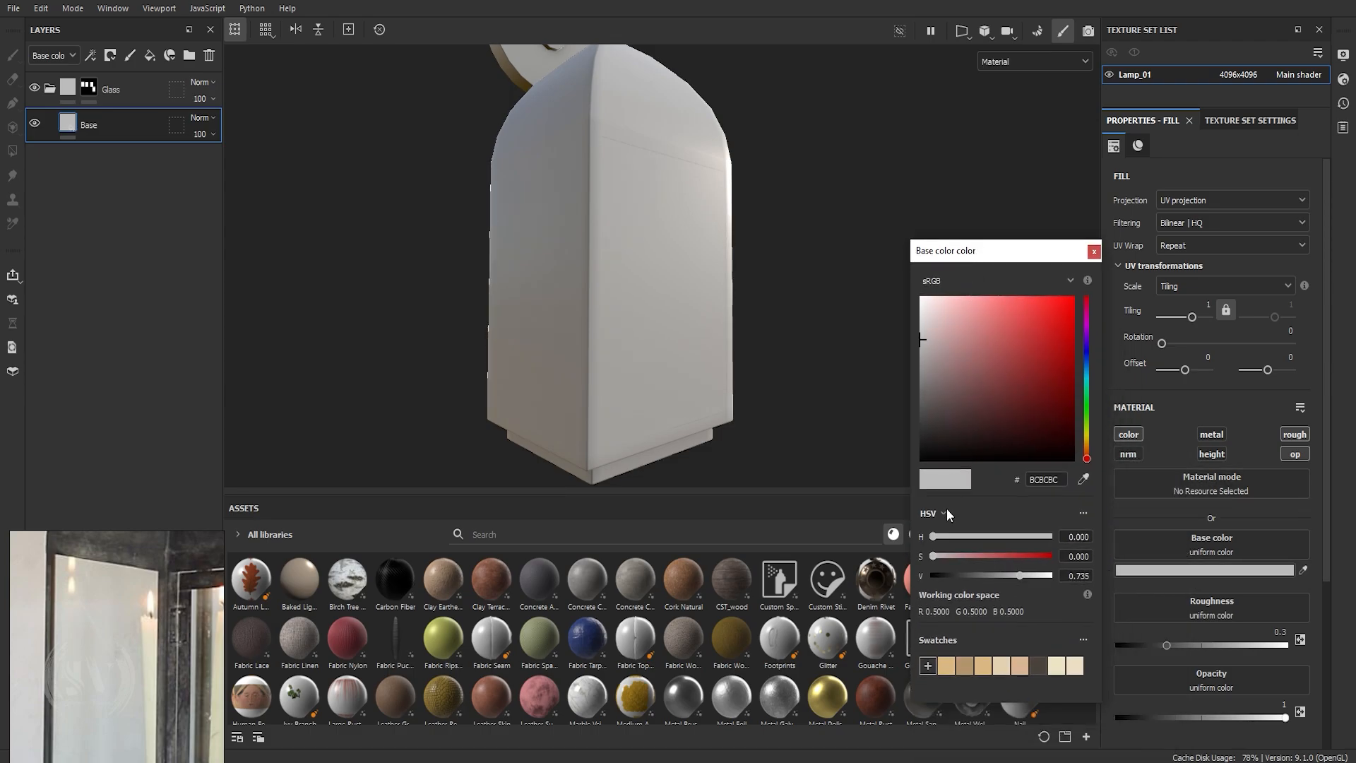
drag(947, 574, 942, 575)
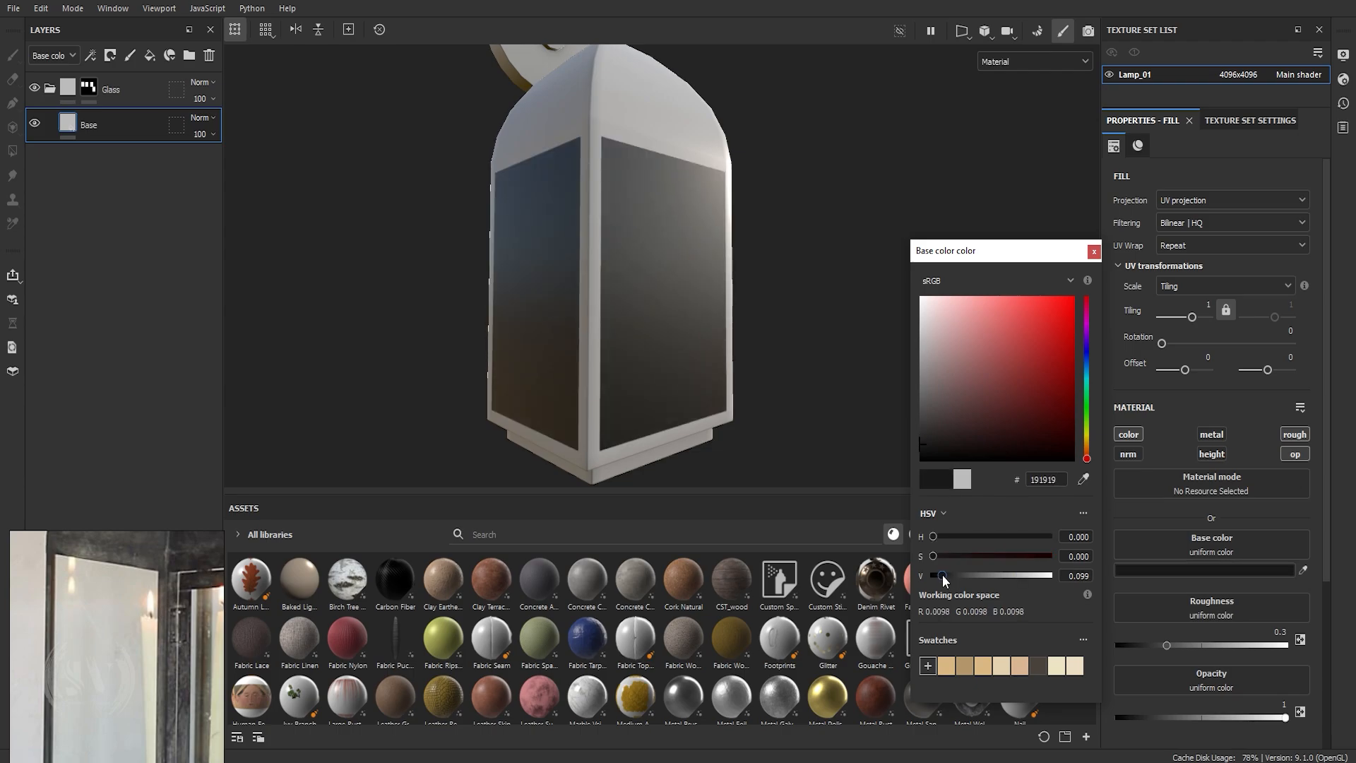
drag(1068, 577, 1118, 572)
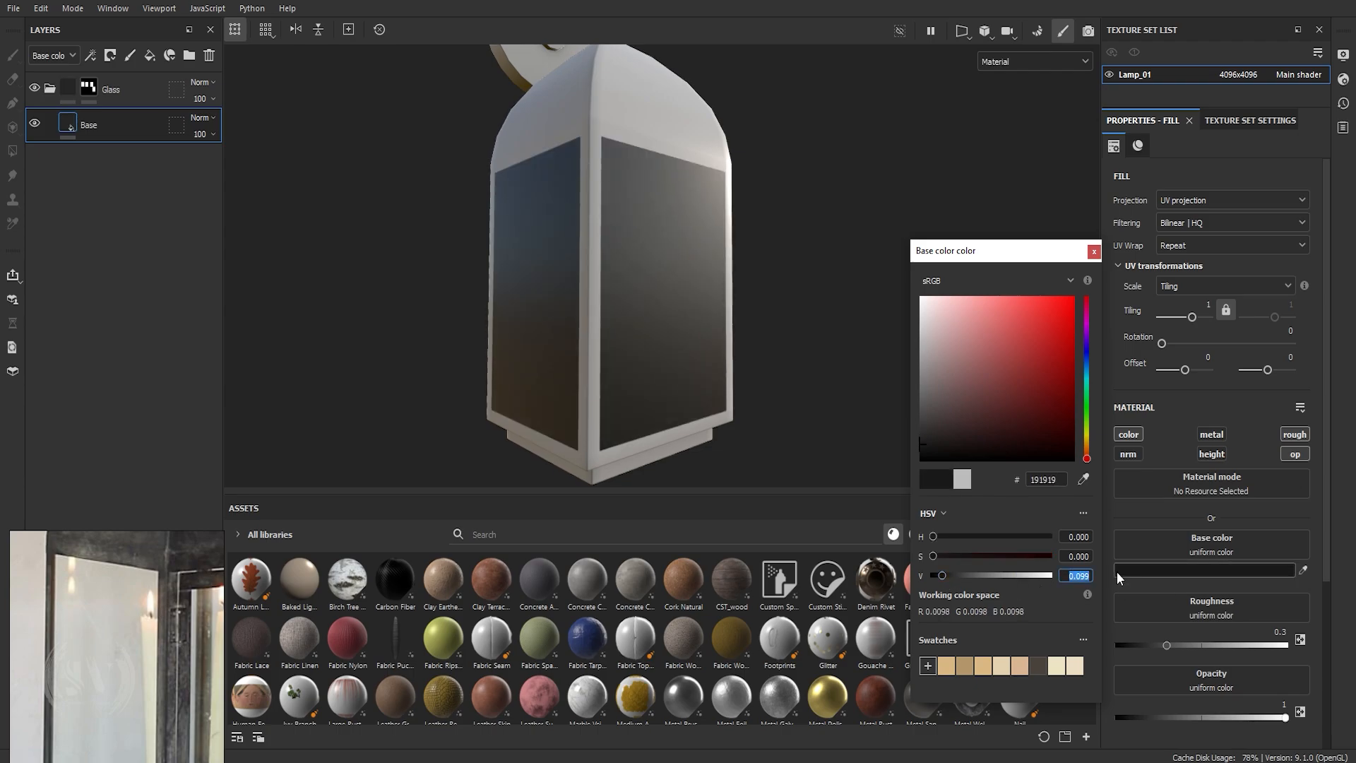
text(0.93)
key(Return)
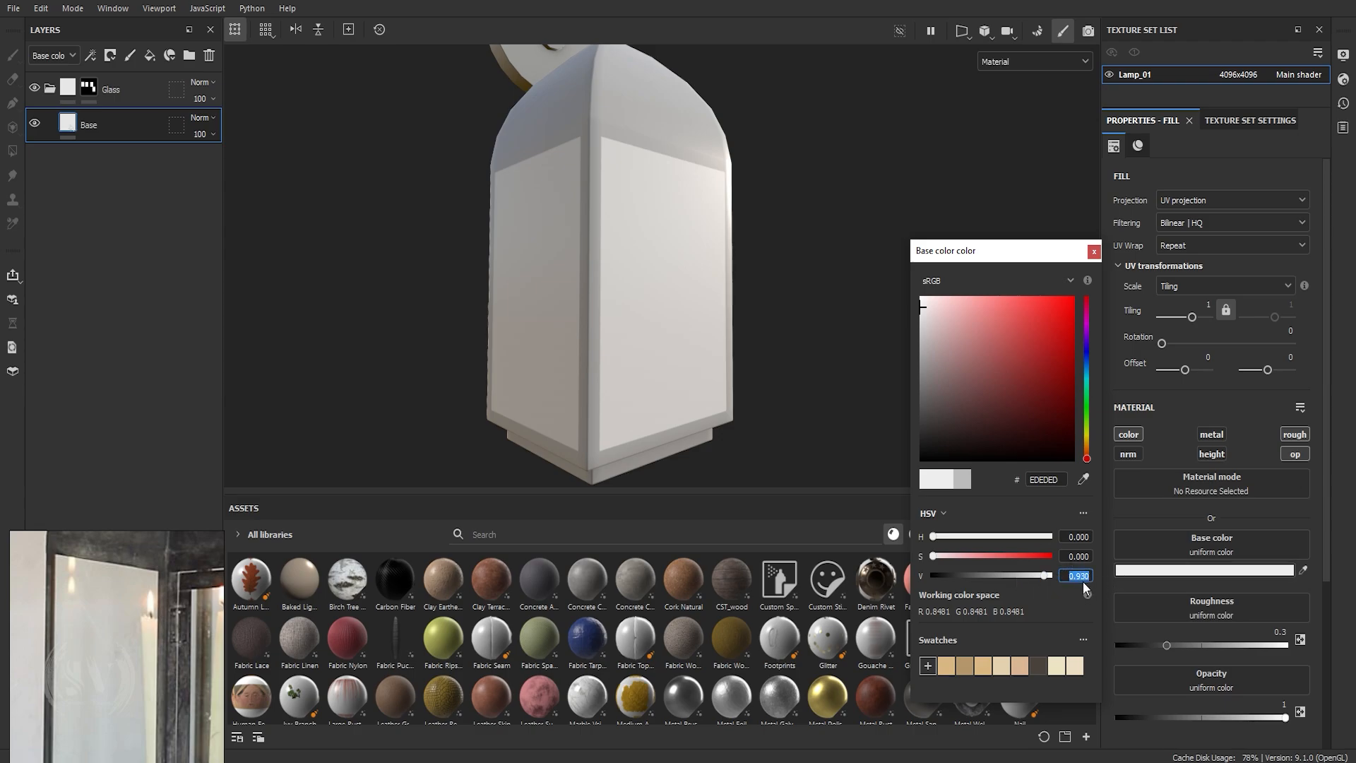
click(940, 575)
drag(939, 576, 948, 577)
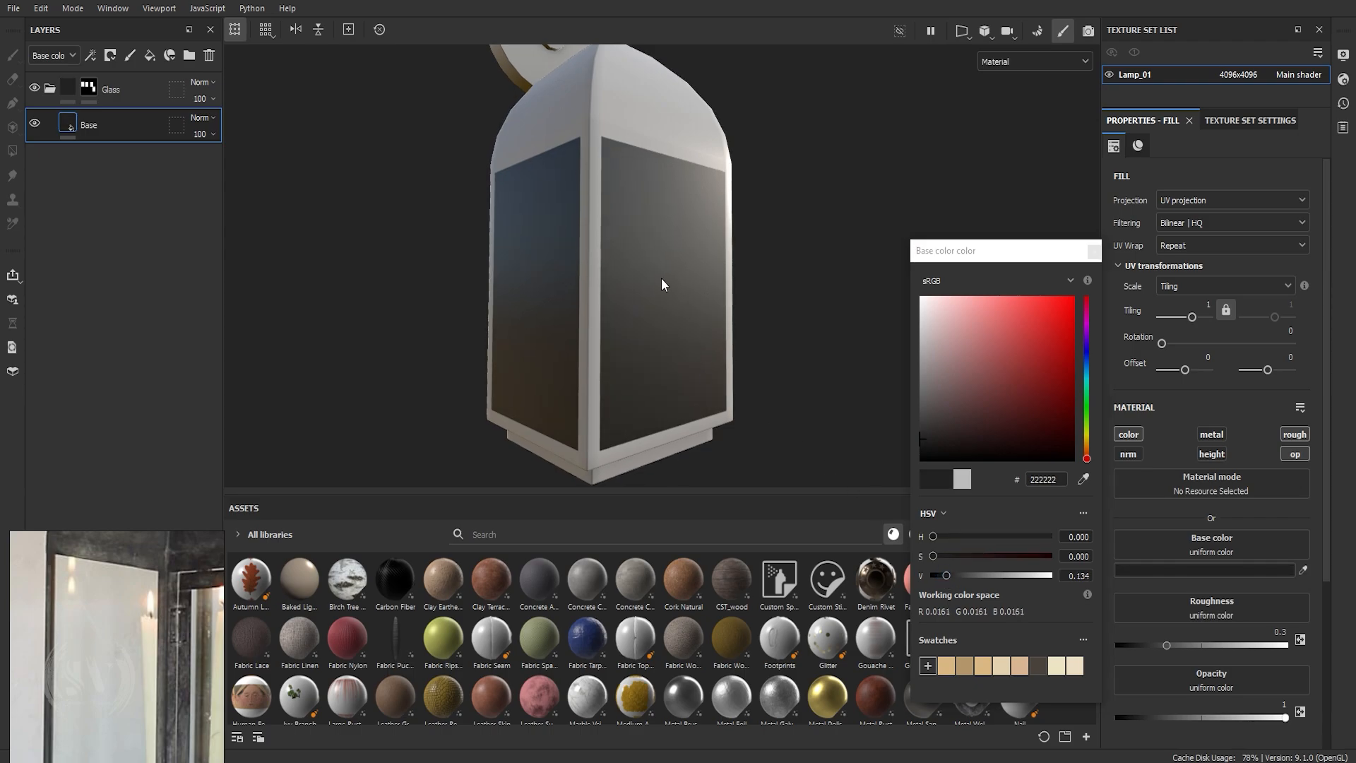
alt+drag(684, 309, 650, 294)
alt+right_drag(650, 294, 666, 324)
click(1093, 250)
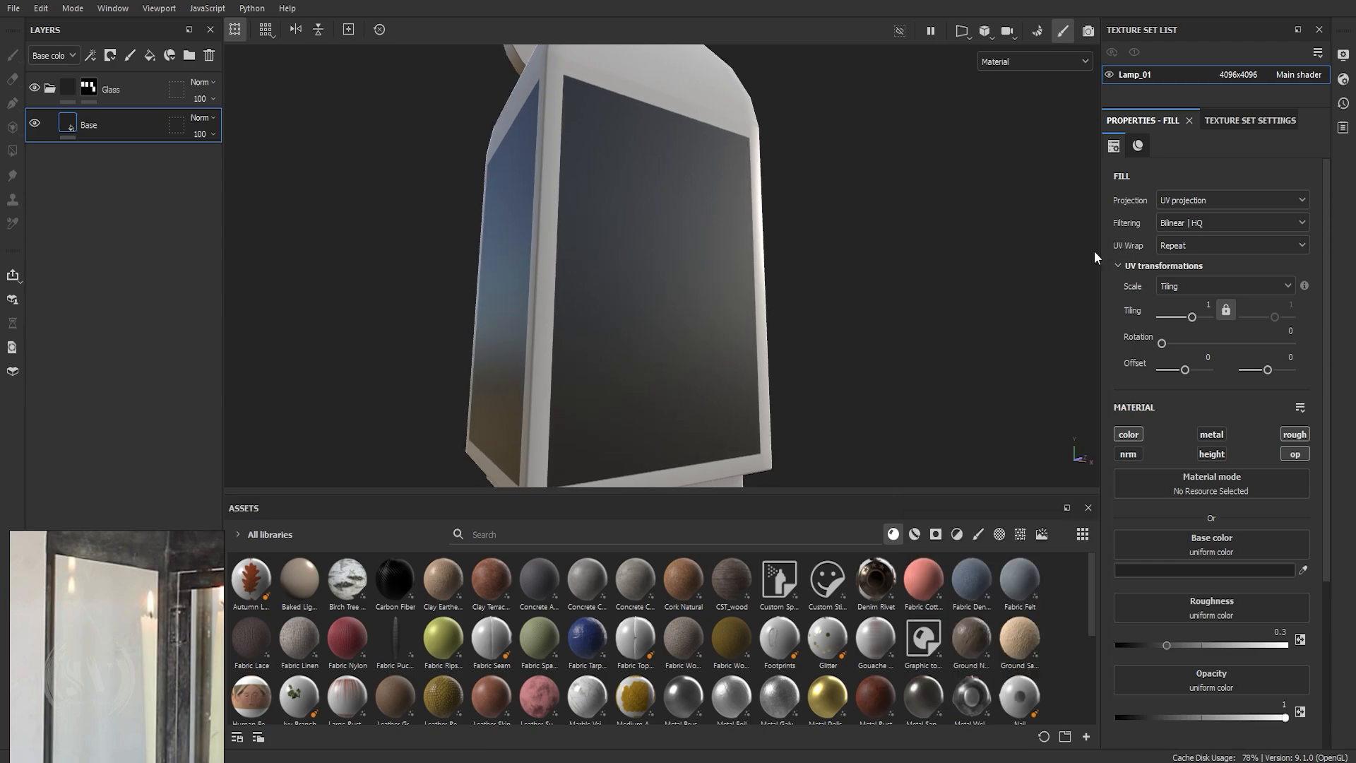
Try an opacity of about 0.27 and a roughness of about 0.91 on the Base fill and inspect the panes.
scroll(1216, 618, down, 2)
drag(1219, 581, 1163, 590)
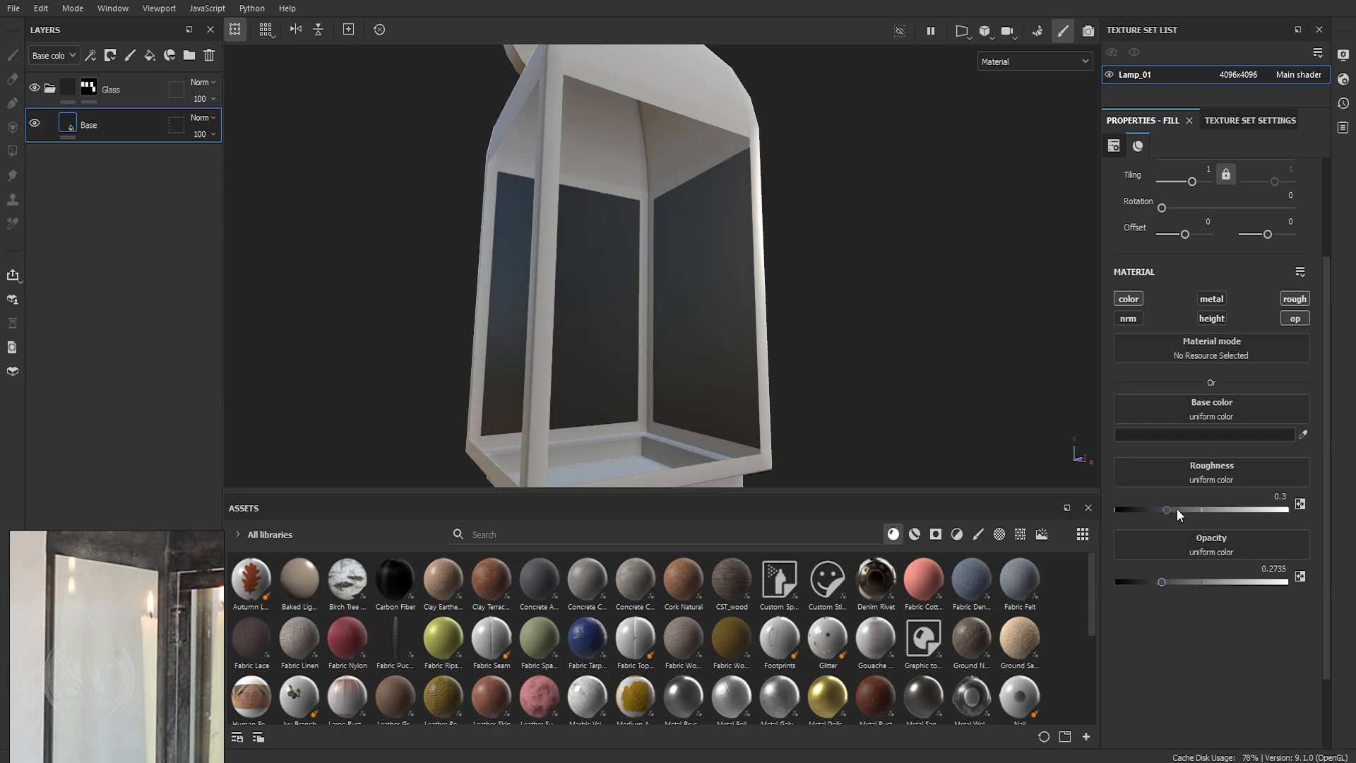
drag(1177, 509, 1271, 521)
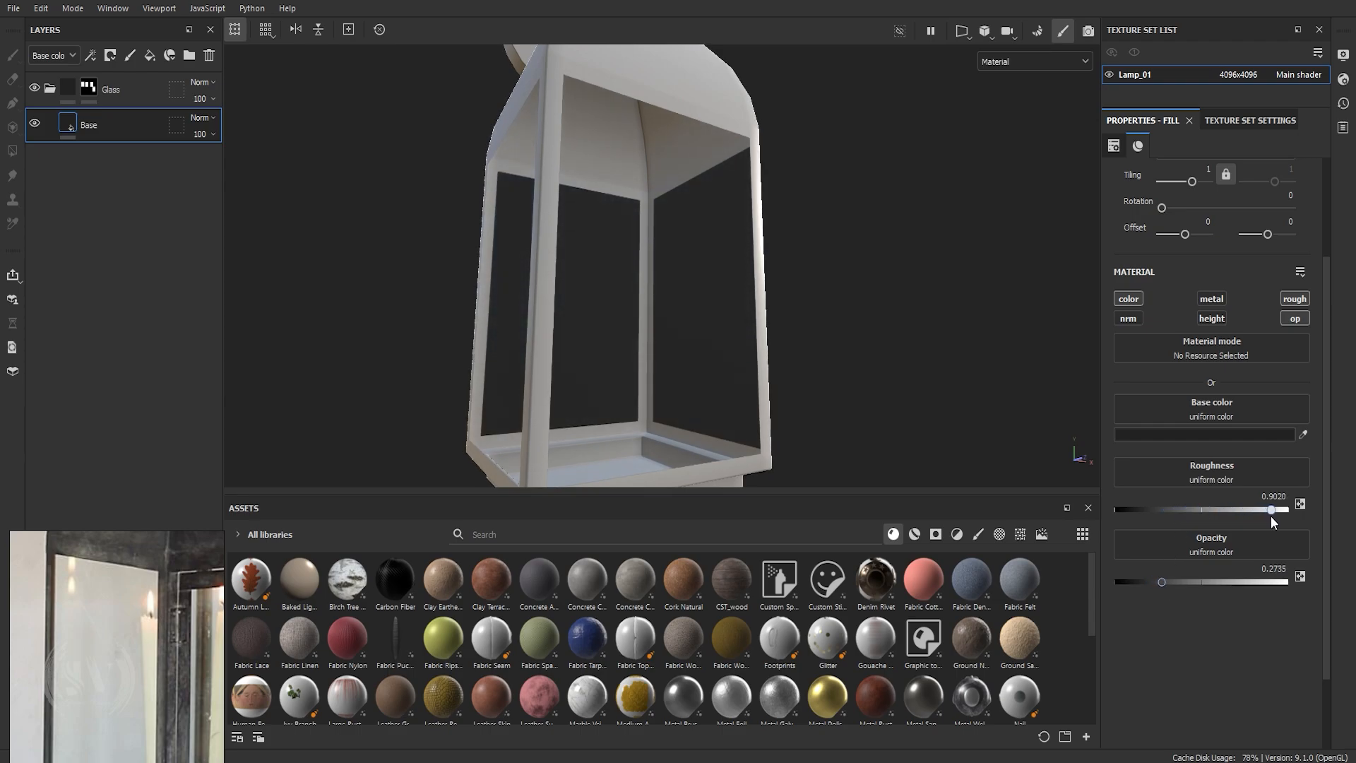
alt+drag(826, 282, 753, 346)
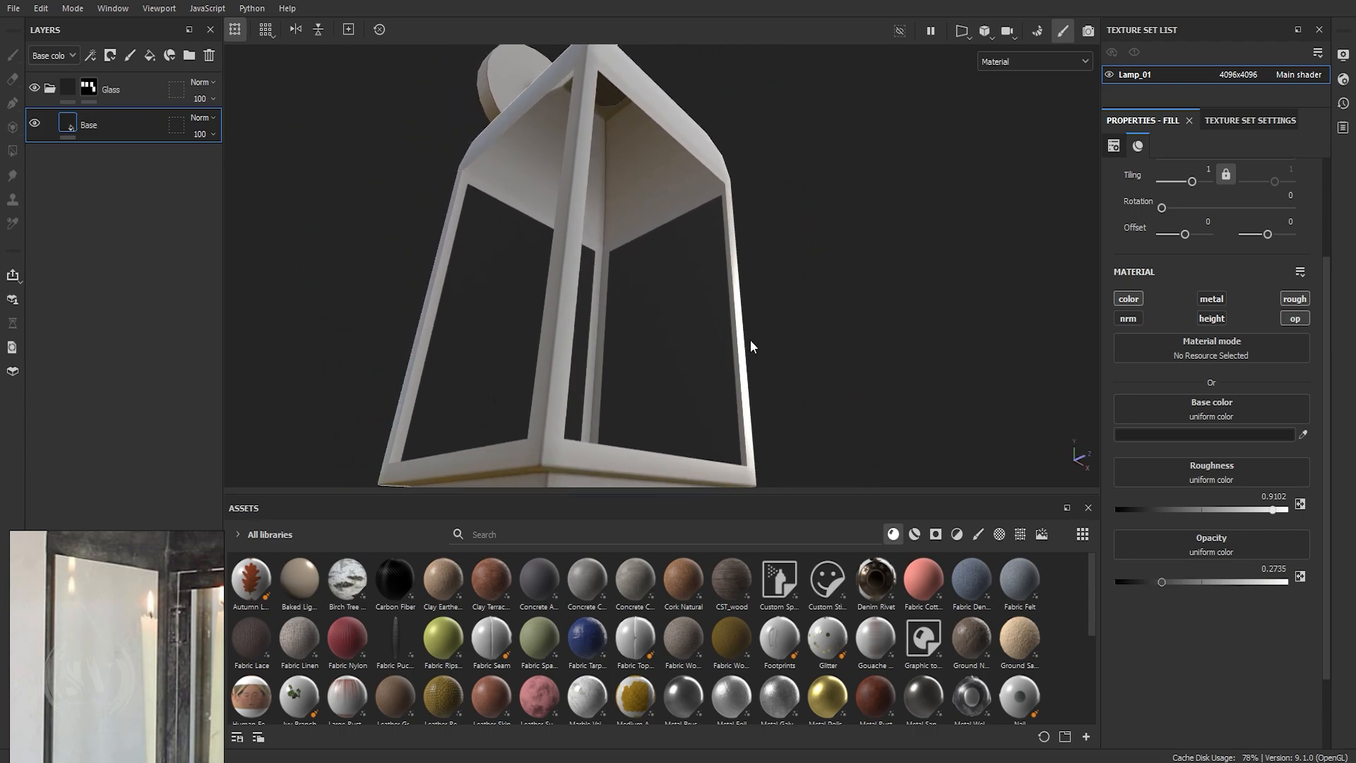
shift+right_drag(834, 328, 757, 332)
scroll(754, 332, down, 1)
alt+drag(755, 336, 706, 360)
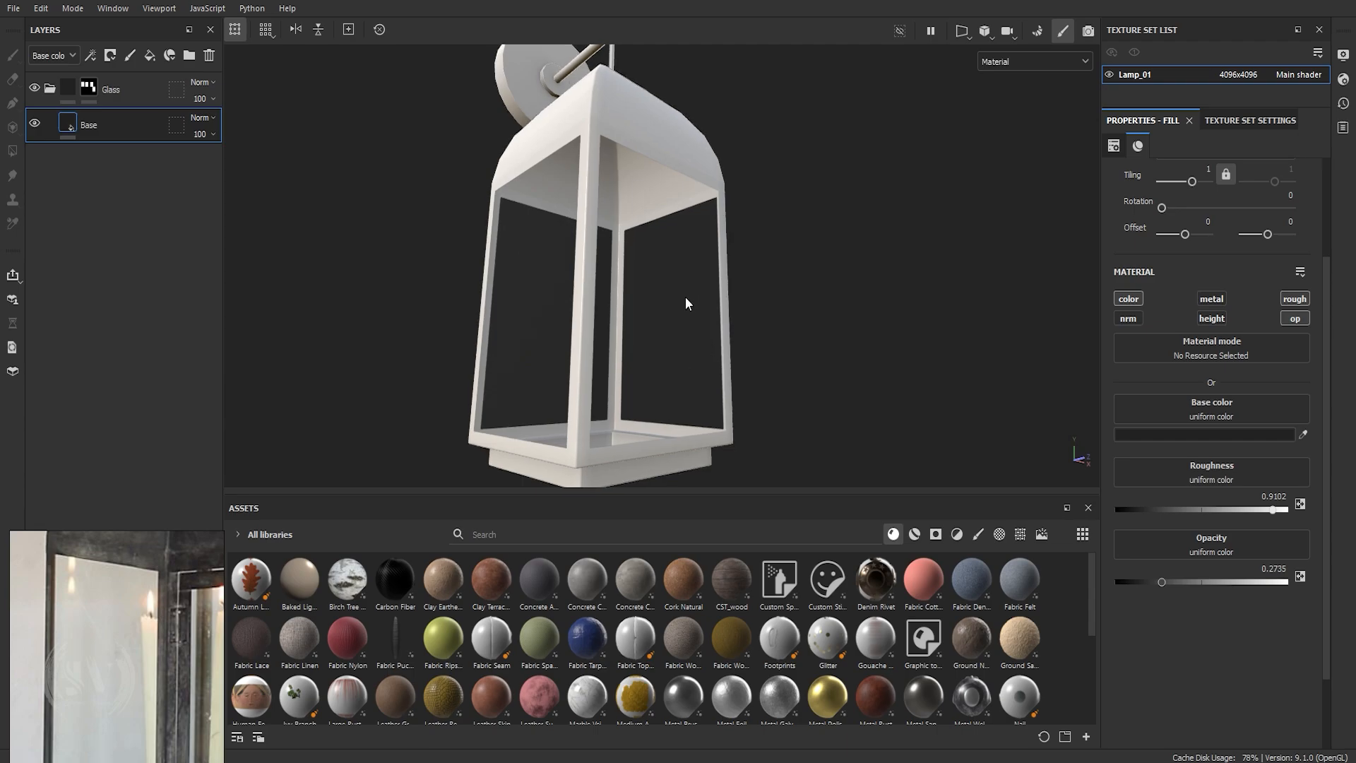
scroll(690, 303, up, 3)
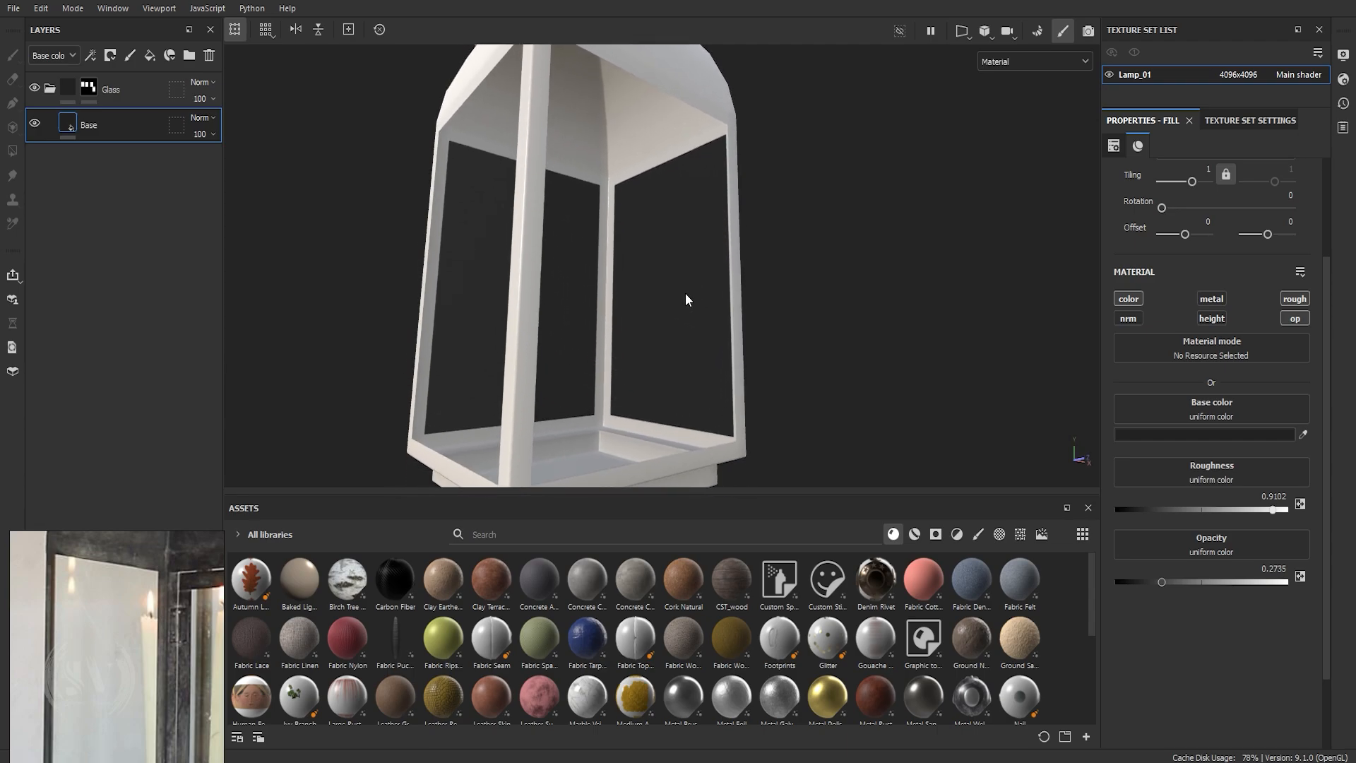
Enable the metallic channel on the Base fill and set its value to 1.
click(1214, 298)
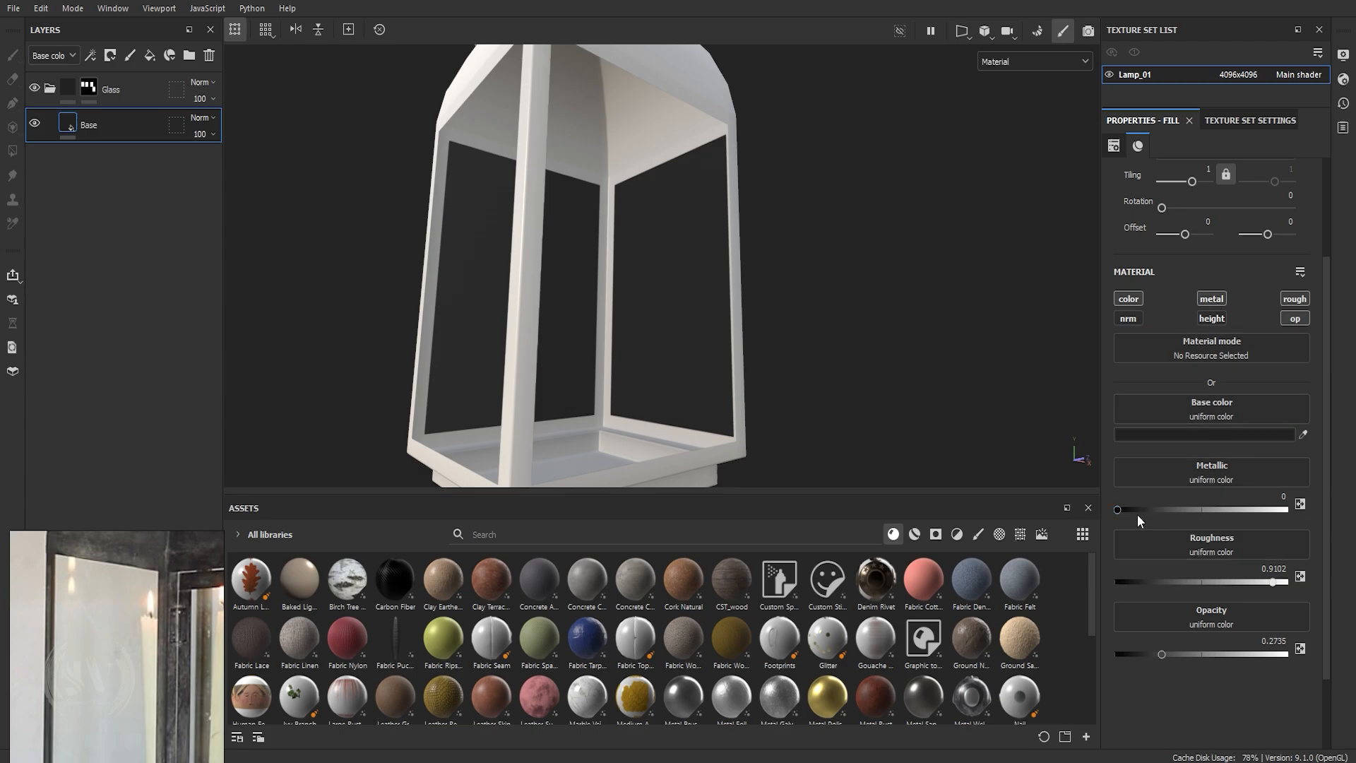
drag(1137, 510, 1286, 509)
alt+drag(676, 265, 659, 316)
alt+middle_drag(658, 316, 661, 321)
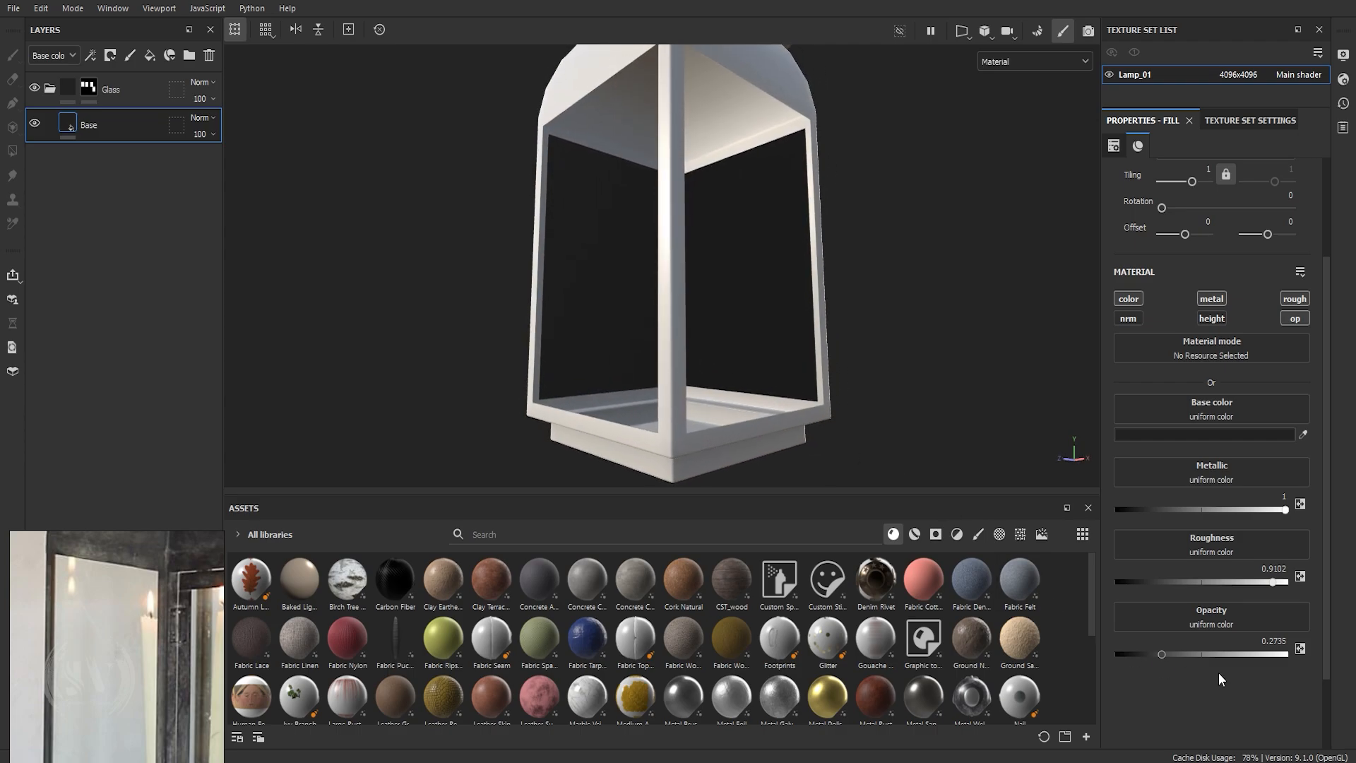
Set the Base fill's roughness to about 0.06 and its opacity to 0.25, with metallic at 1.
drag(1162, 656, 1189, 671)
drag(1199, 582, 1125, 591)
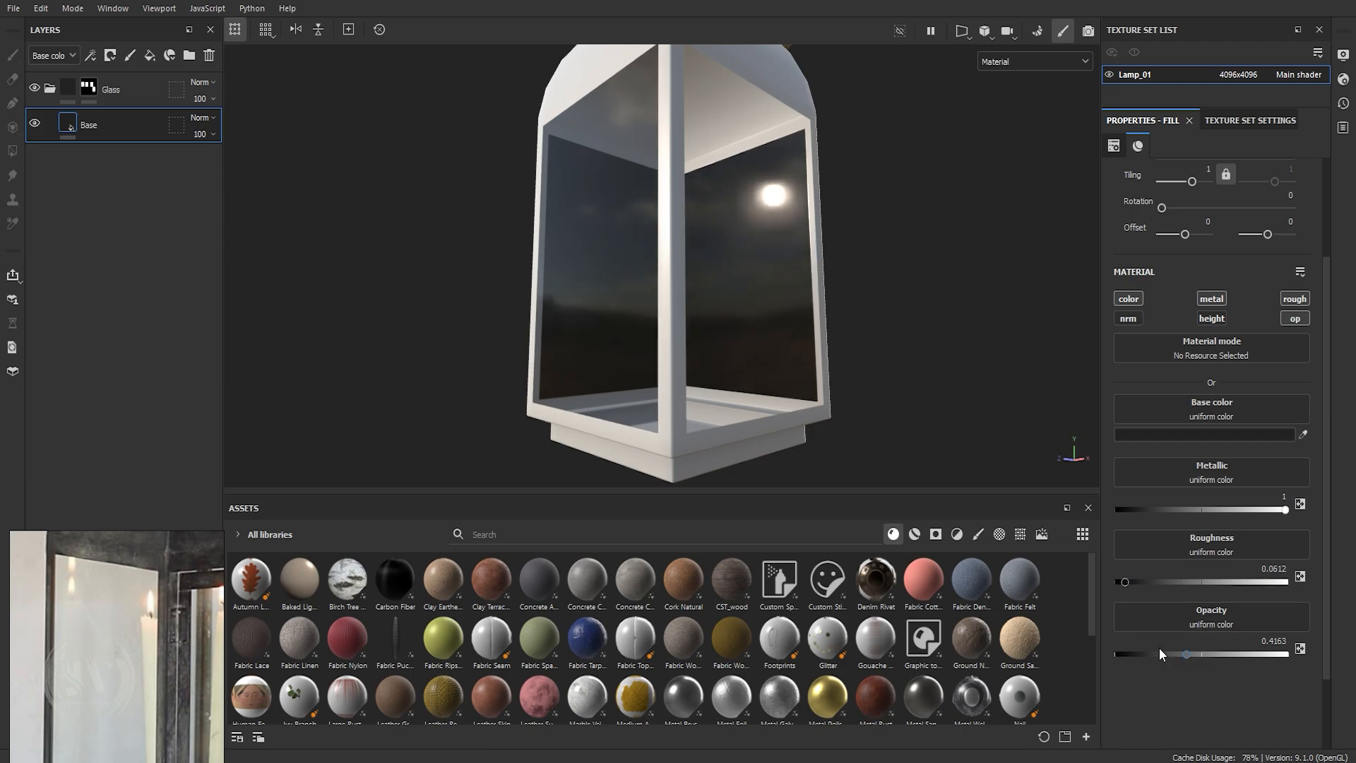
drag(1219, 509, 1353, 521)
drag(1185, 654, 1287, 638)
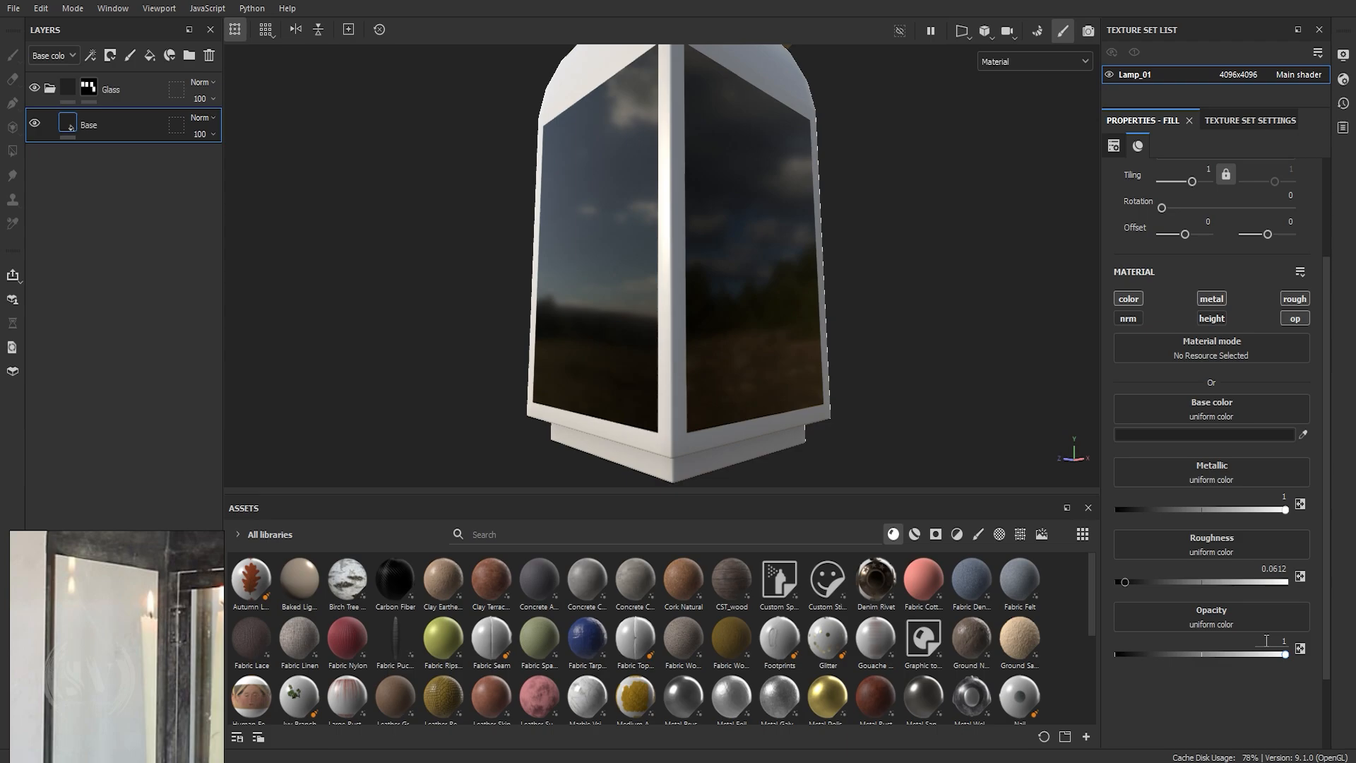
click(1266, 641)
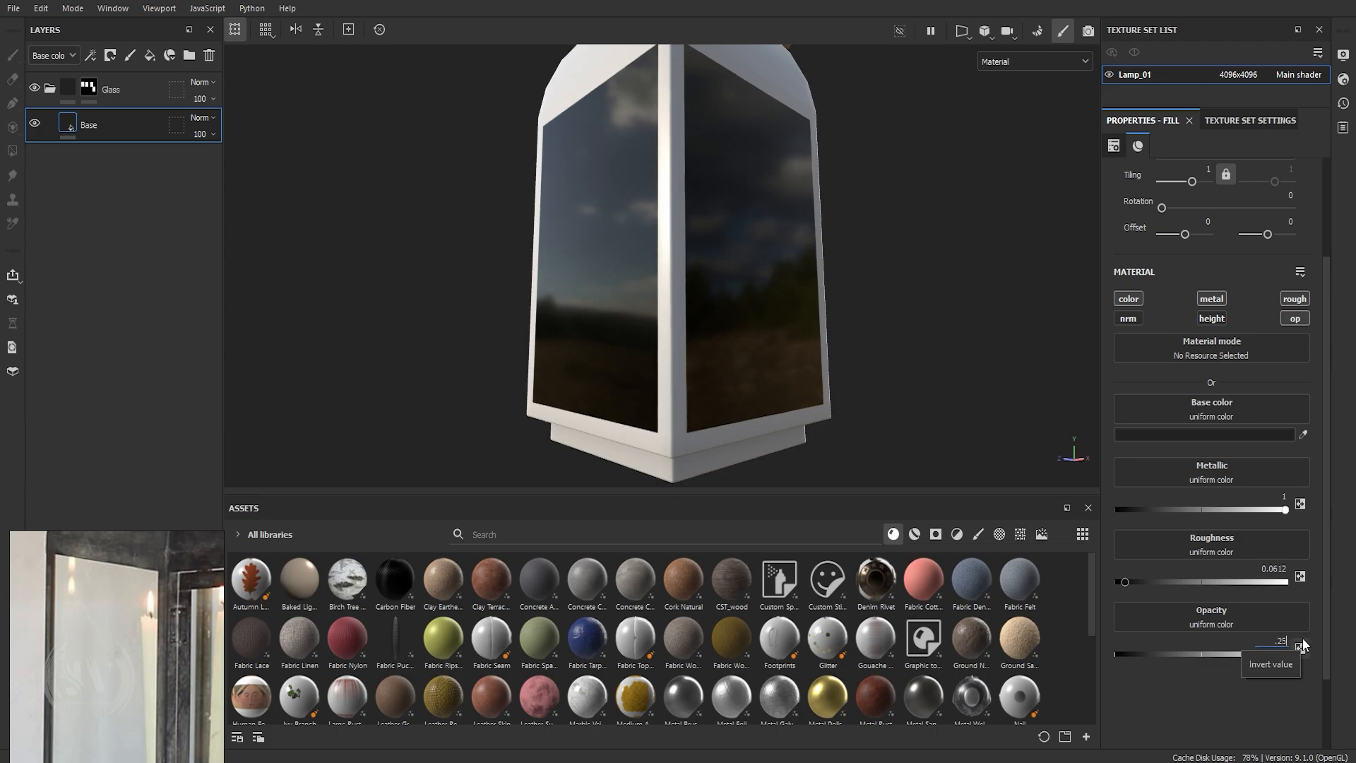
key(Return)
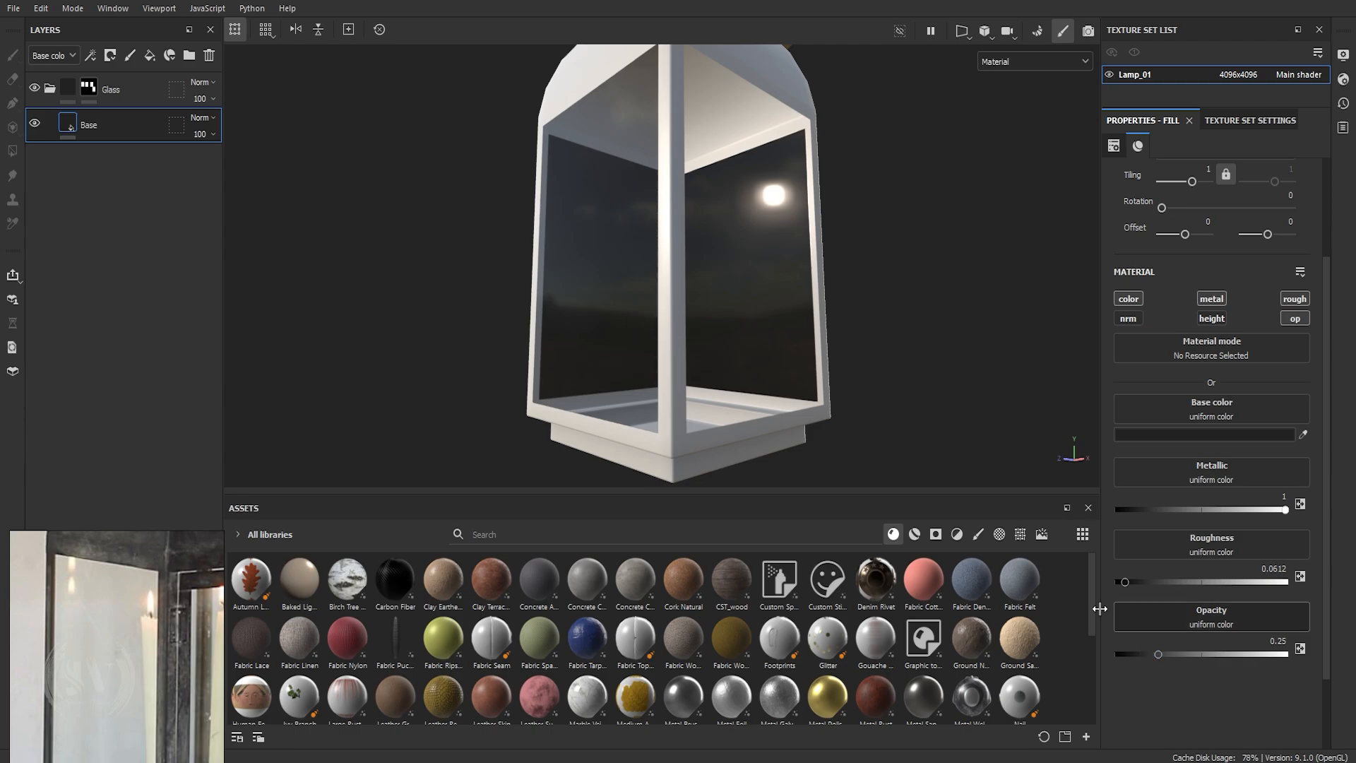
Examine the transparency and reflections of the glass panes from several sides, both close up and with the whole lantern in view.
scroll(574, 274, down, 3)
alt+drag(573, 274, 939, 287)
alt+middle_drag(699, 299, 772, 332)
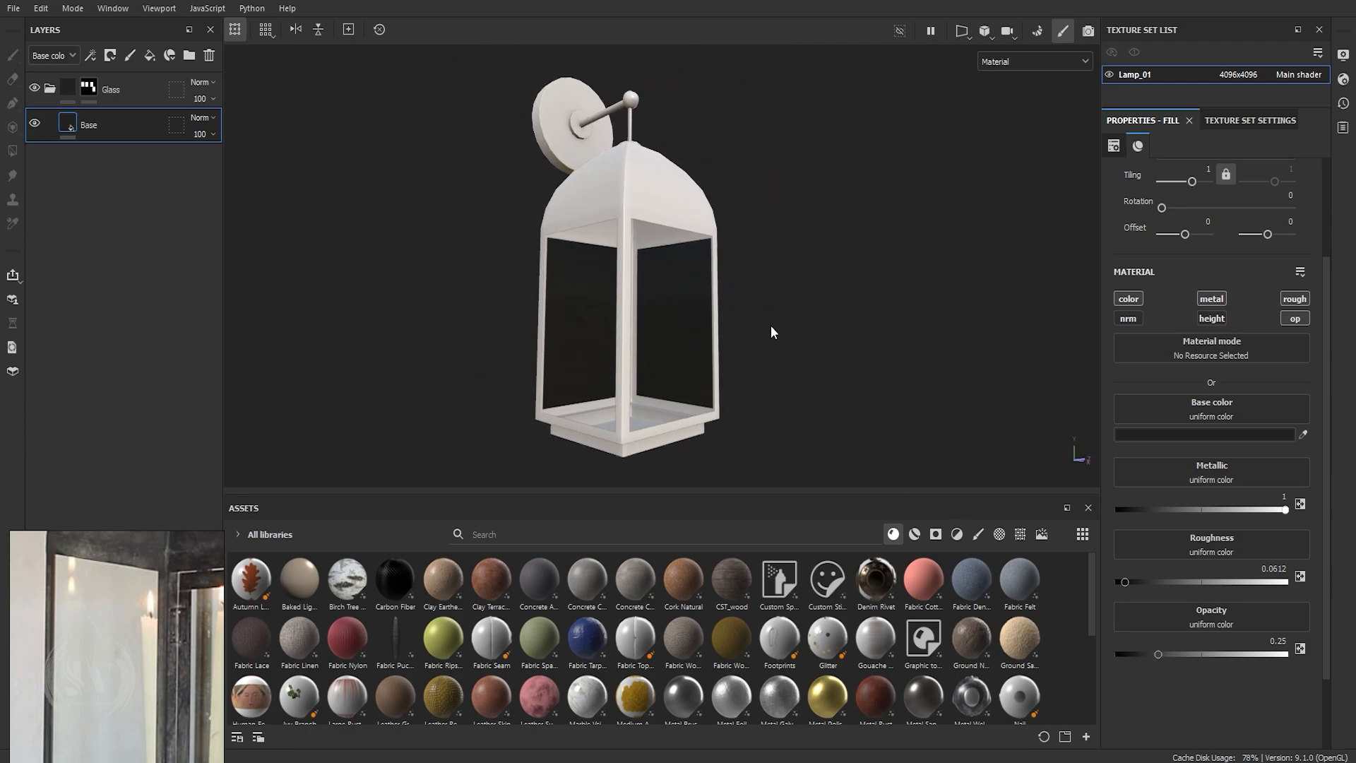
alt+drag(772, 326, 682, 364)
alt+middle_drag(682, 365, 707, 364)
alt+drag(707, 364, 551, 259)
alt+middle_drag(787, 311, 754, 270)
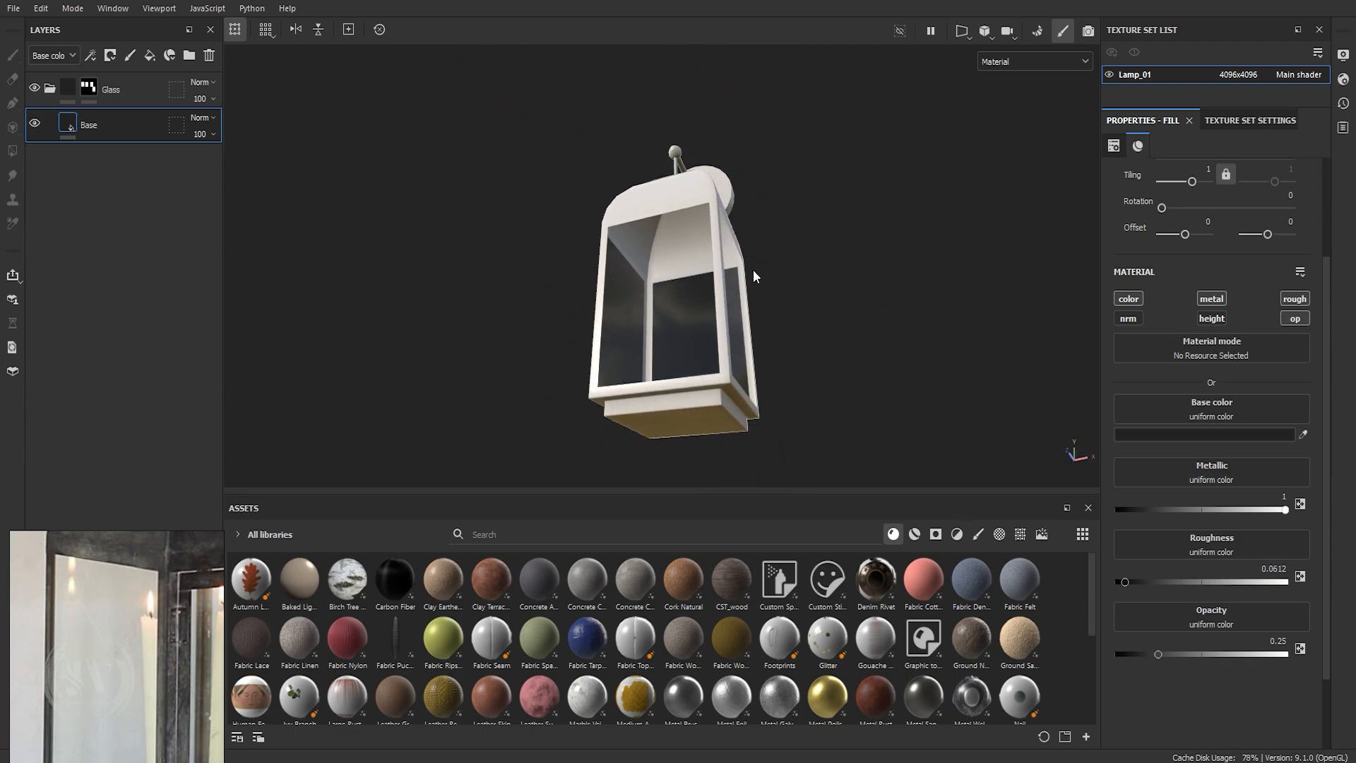
scroll(753, 270, up, 3)
alt+drag(753, 270, 695, 288)
alt+middle_drag(695, 288, 700, 241)
alt+drag(701, 241, 690, 273)
alt+middle_drag(690, 273, 691, 311)
alt+drag(690, 311, 686, 260)
alt+middle_drag(686, 260, 713, 306)
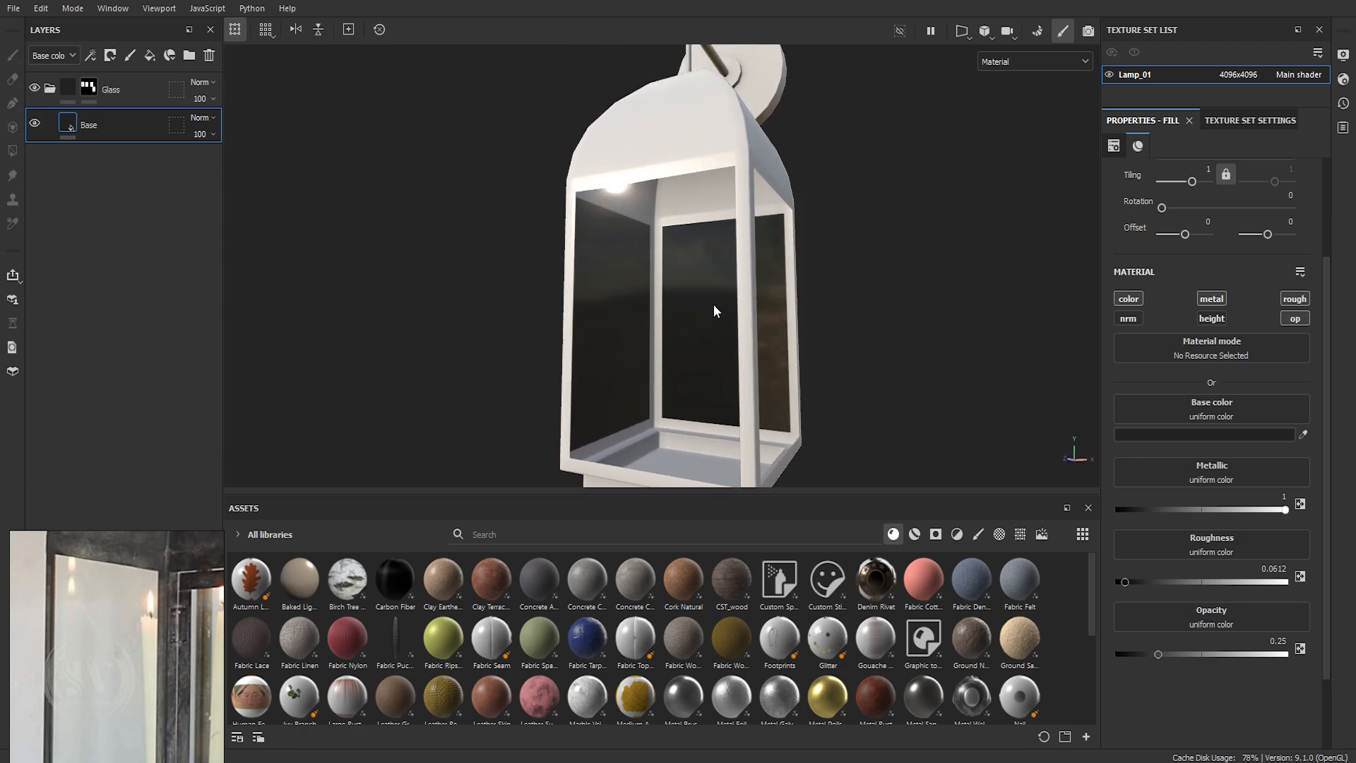
scroll(692, 186, up, 4)
alt+drag(693, 188, 741, 260)
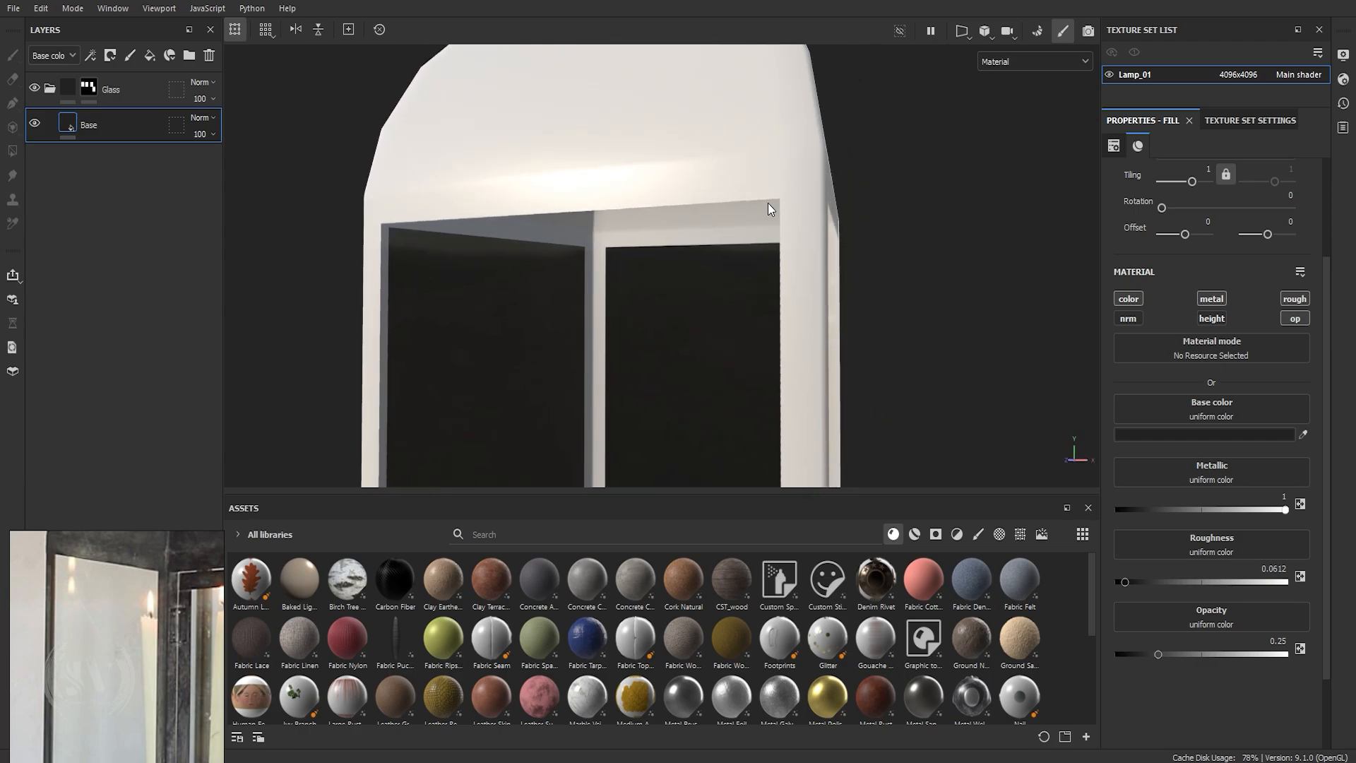
alt+middle_drag(634, 275, 646, 124)
scroll(648, 142, down, 2)
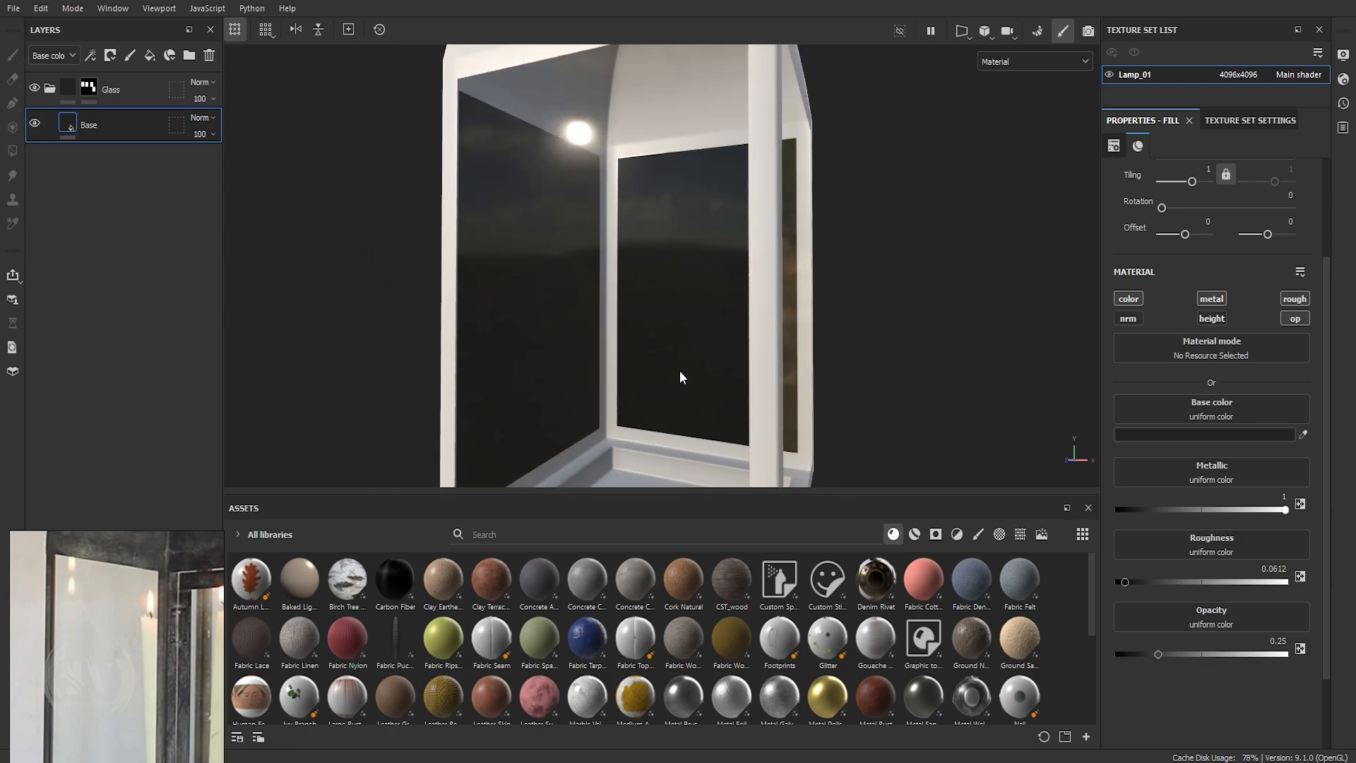
scroll(685, 365, down, 3)
alt+middle_drag(705, 349, 708, 284)
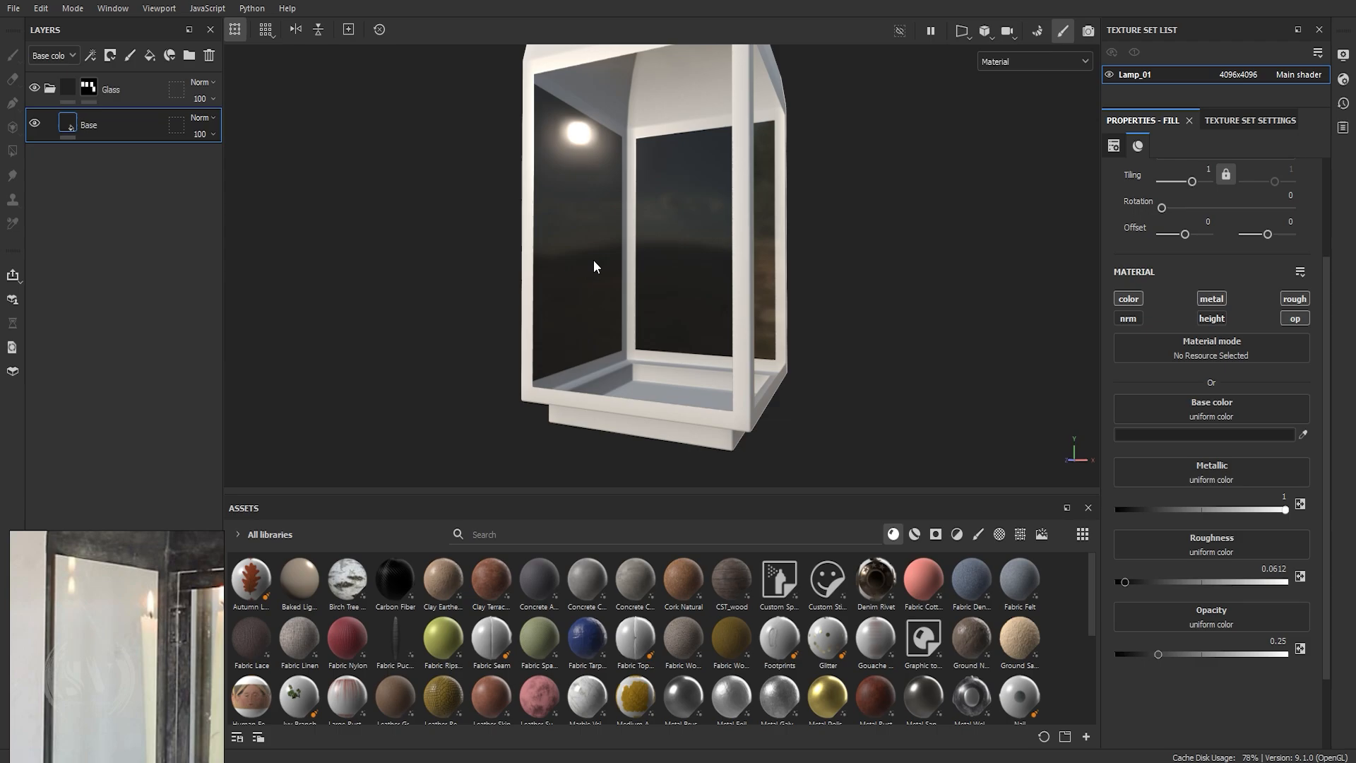
alt+drag(612, 257, 642, 278)
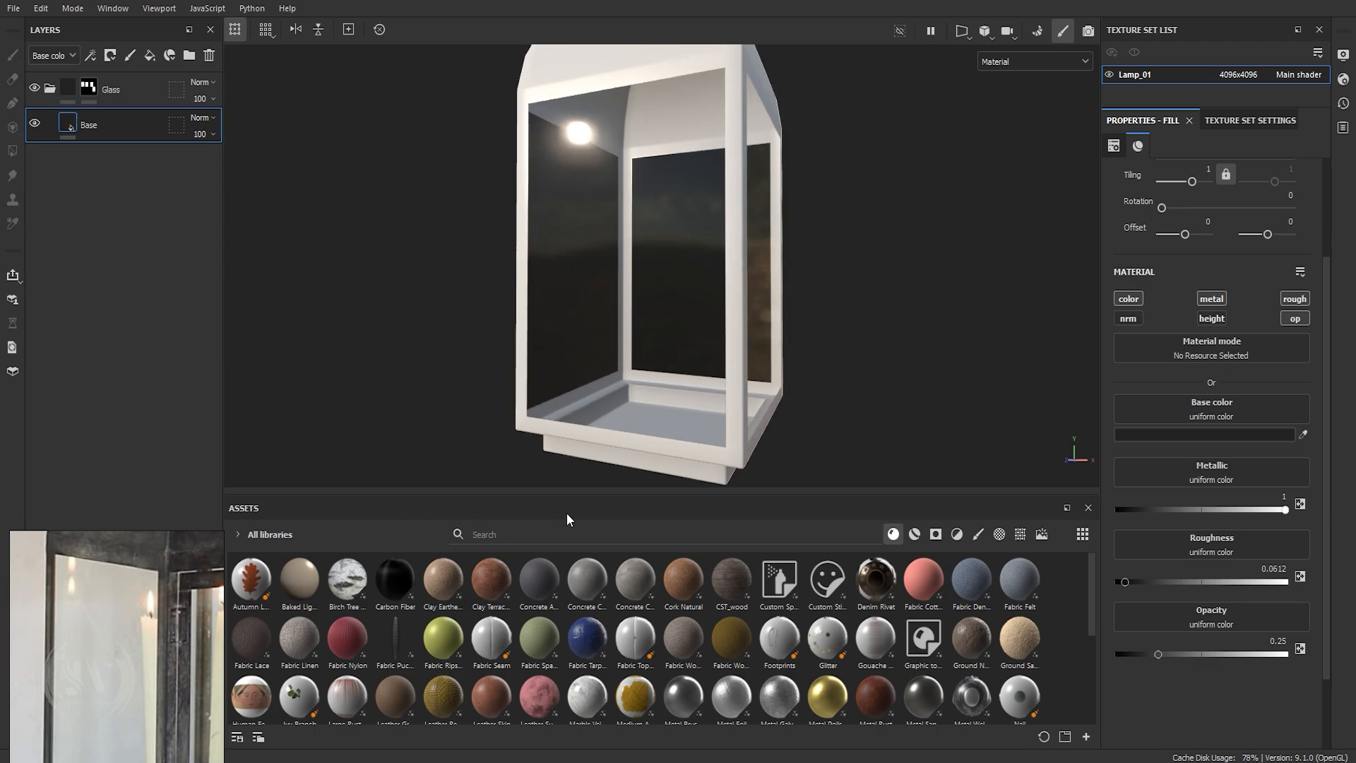
Enlarge the 3D viewport's height by shrinking the asset library, and frame the lantern body in it.
drag(568, 498, 570, 570)
scroll(605, 435, down, 2)
alt+drag(628, 446, 622, 424)
alt+middle_drag(622, 423, 608, 444)
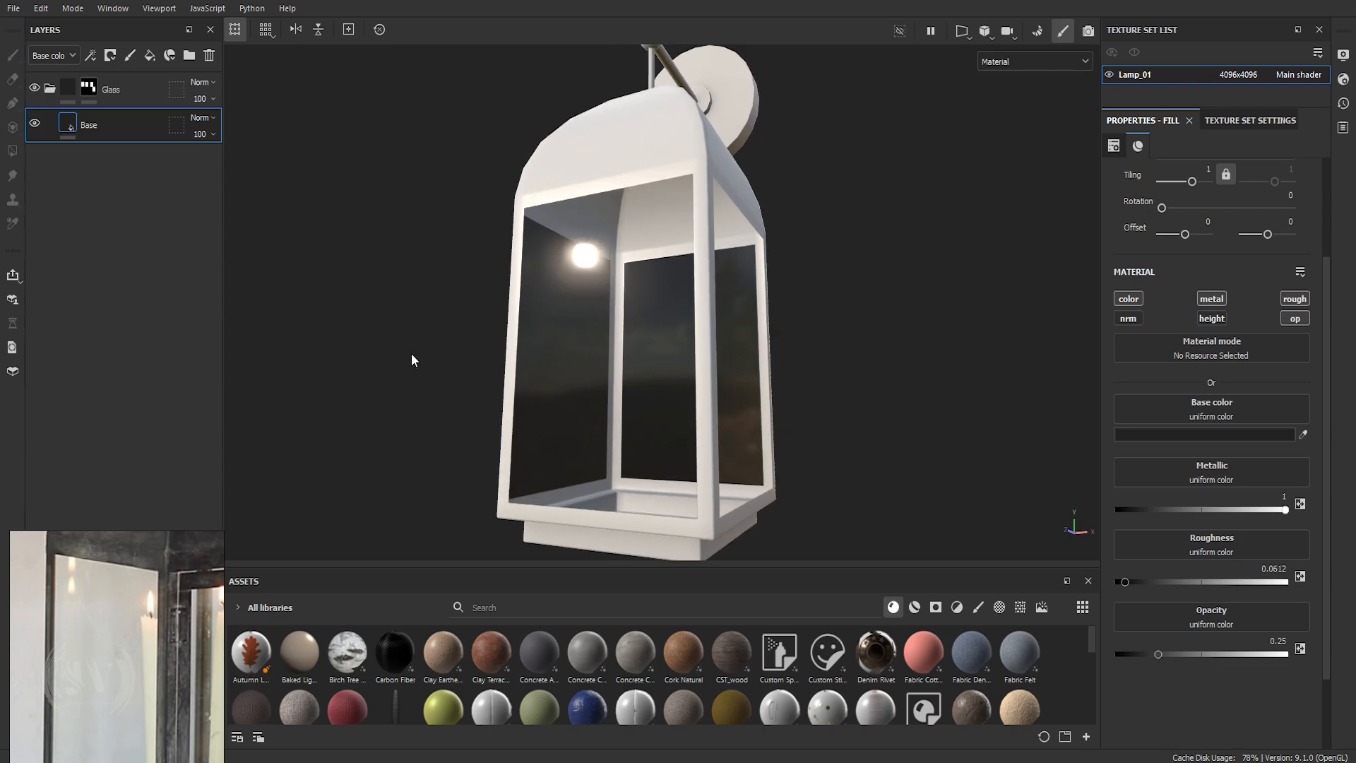
Add a fill layer named Edge_Dust above Base in the Glass folder and give it a black mask.
click(149, 55)
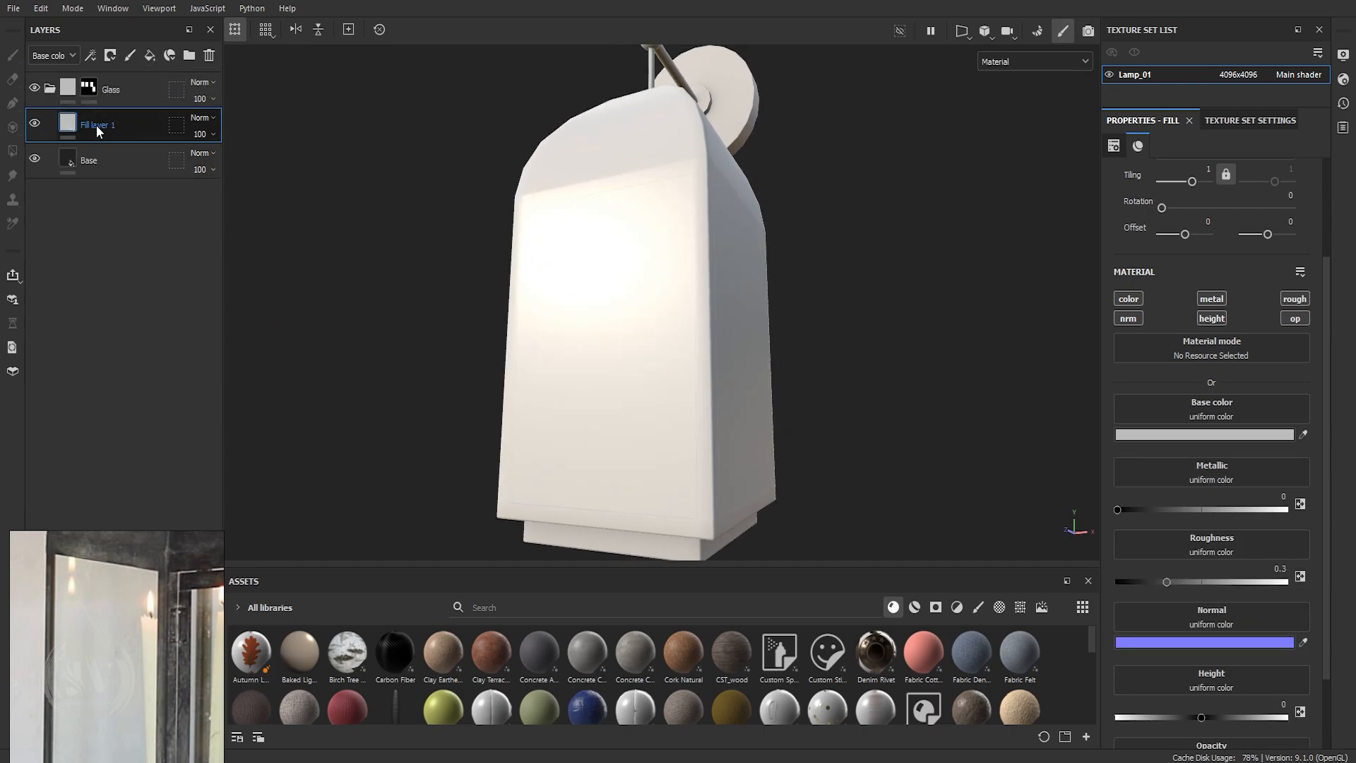
double_click(96, 125)
text(Edge_Dust)
key(Return)
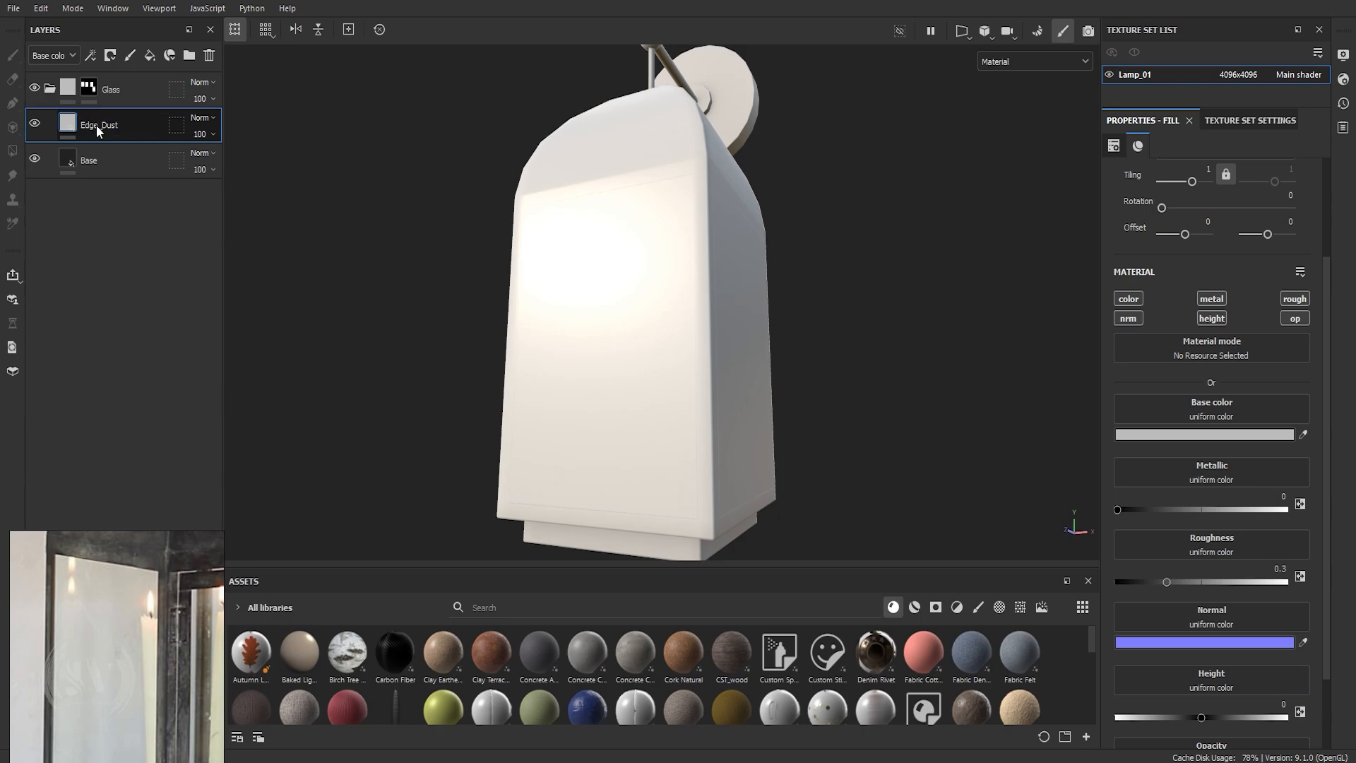
click(110, 55)
click(154, 92)
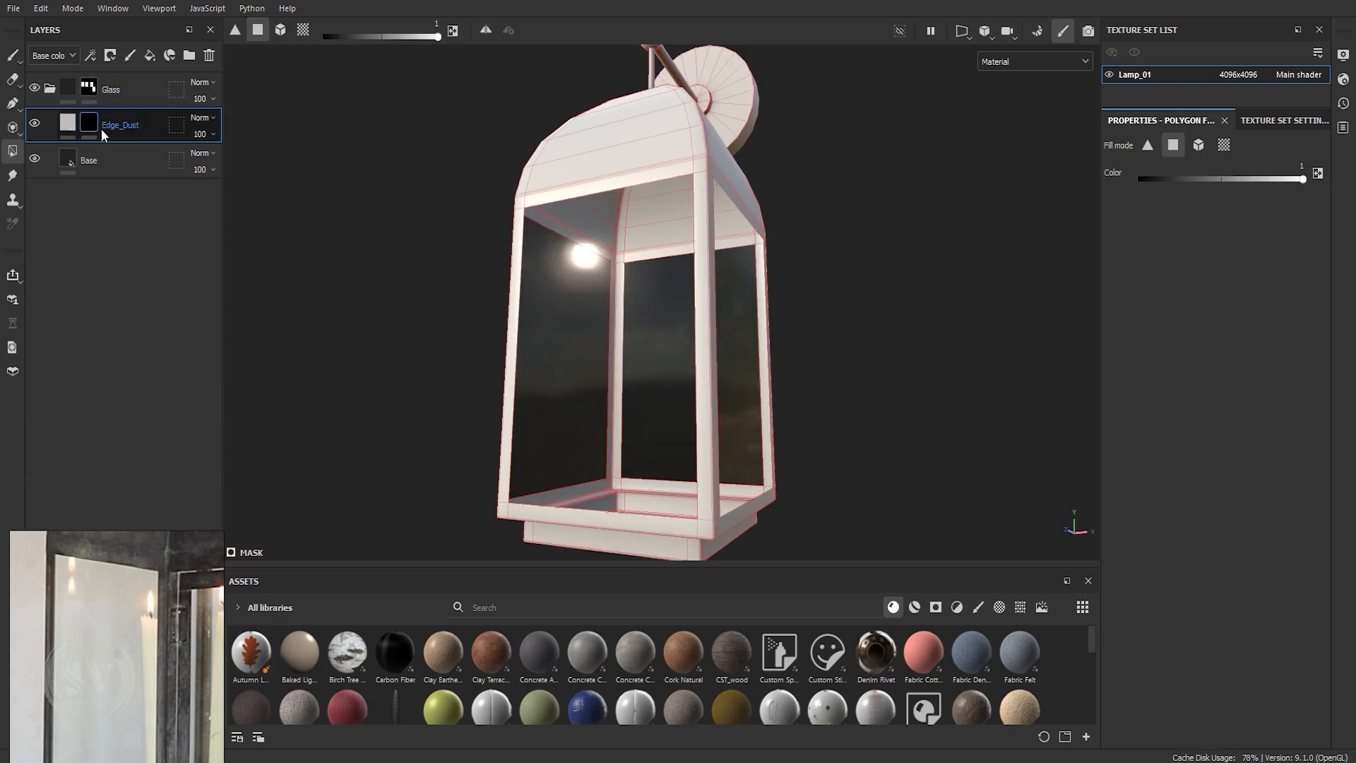
Restrict the Edge_Dust fill layer to the color and roughness channels.
click(69, 123)
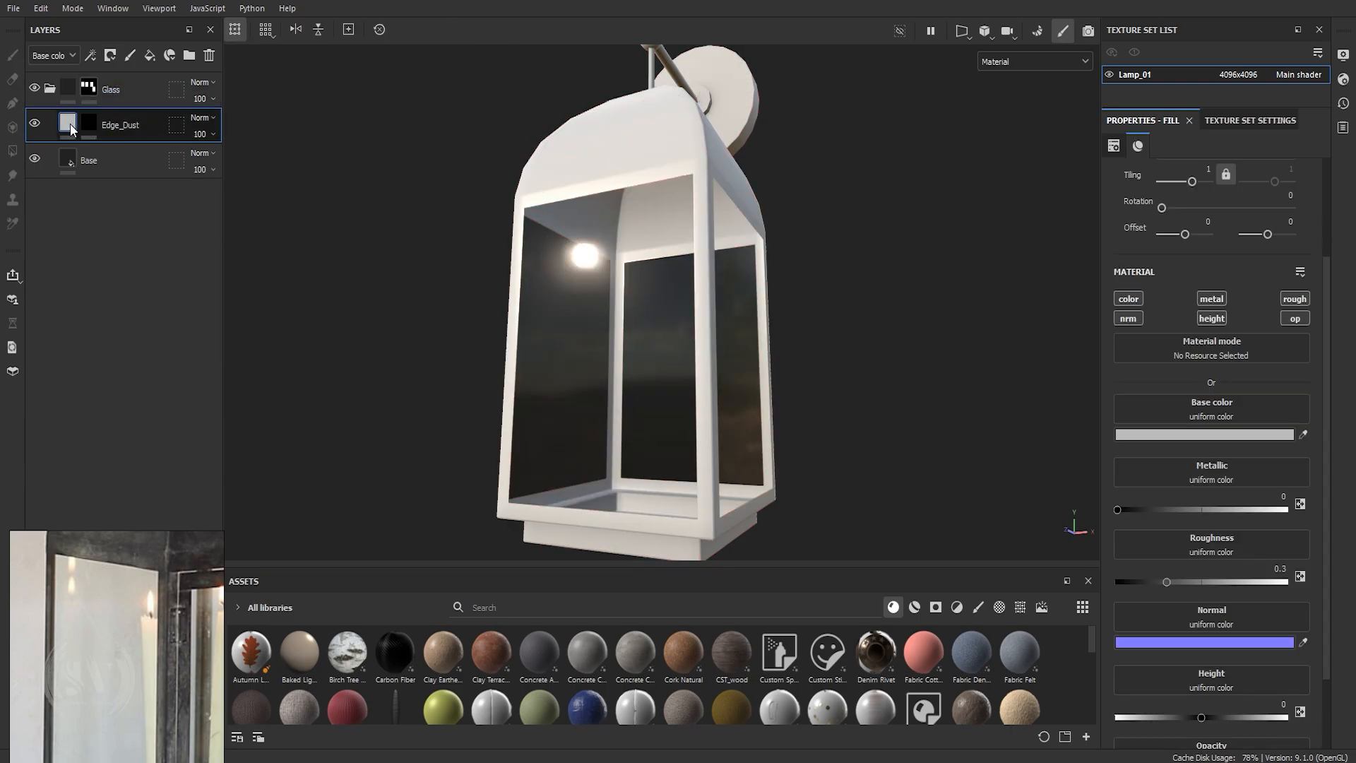
ctrl+click(1128, 298)
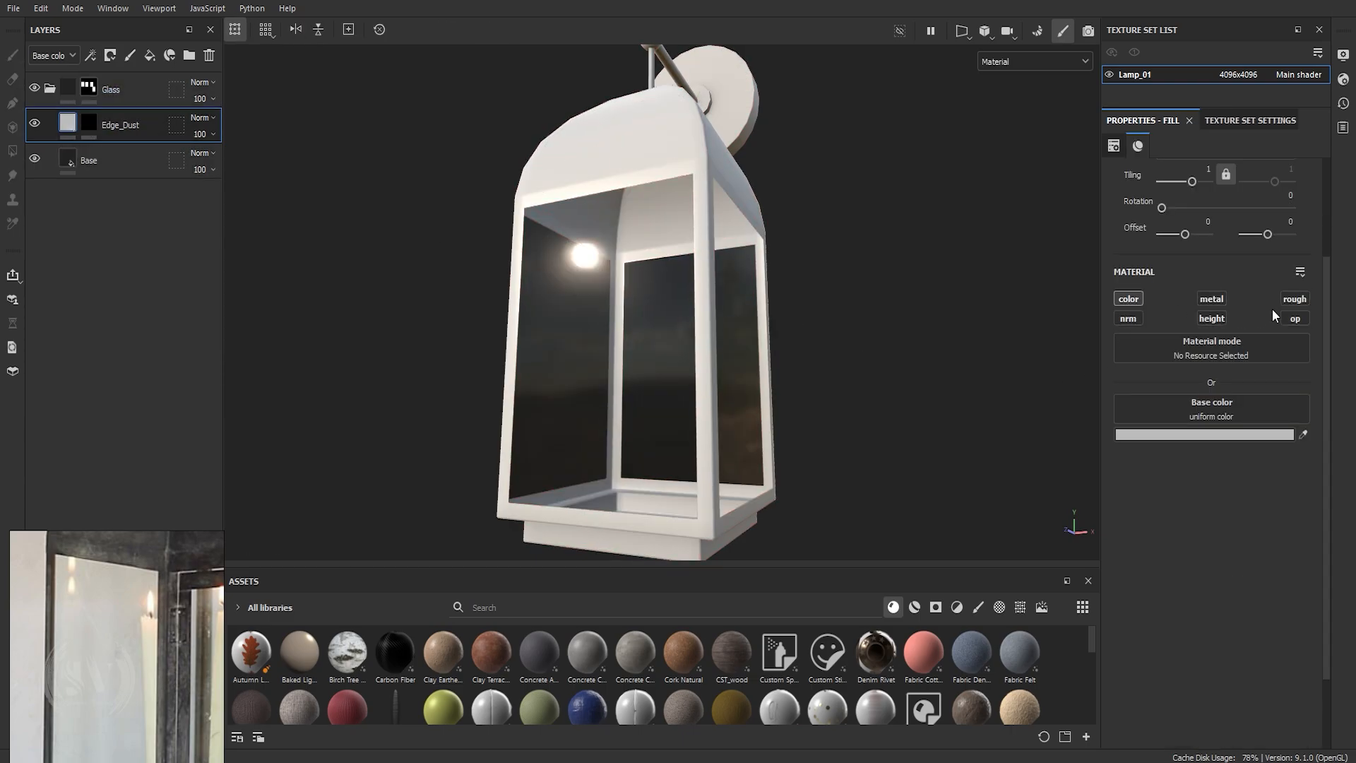
click(1295, 299)
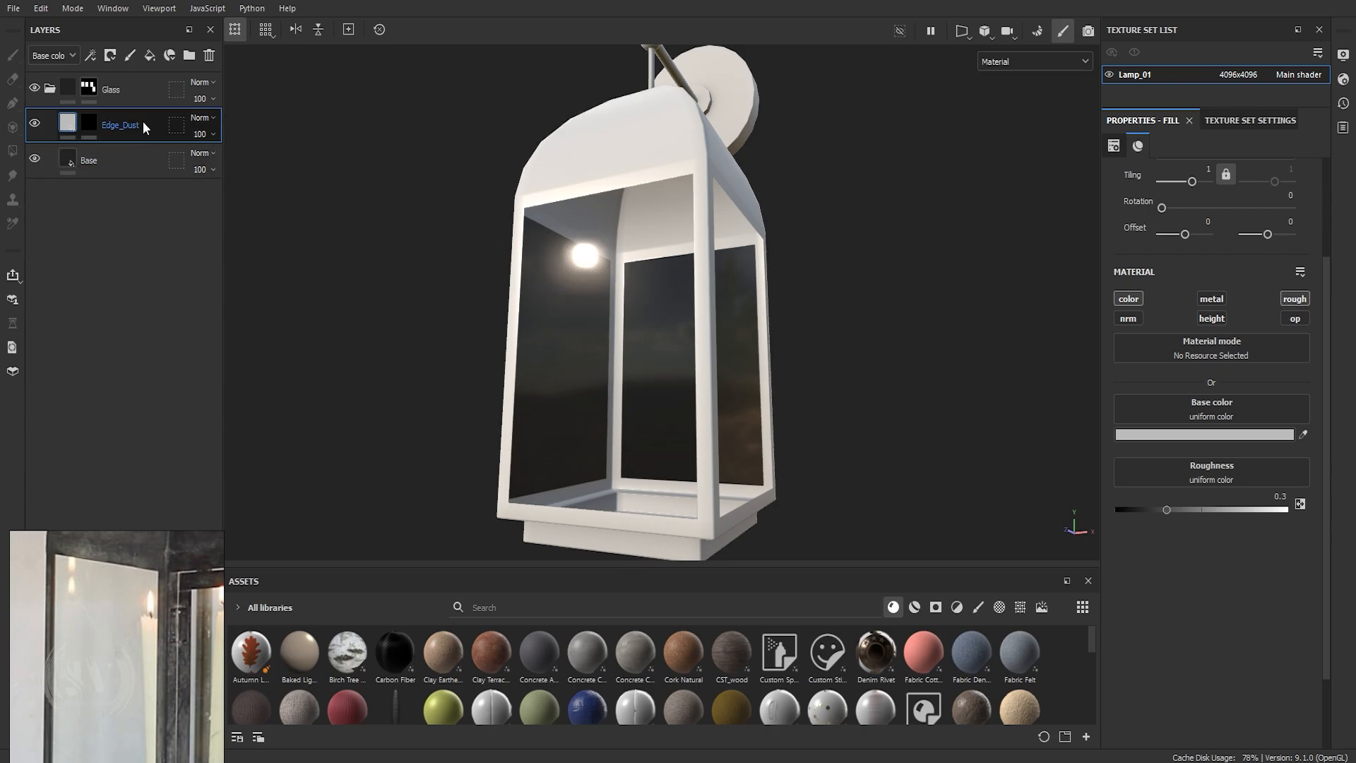
click(87, 122)
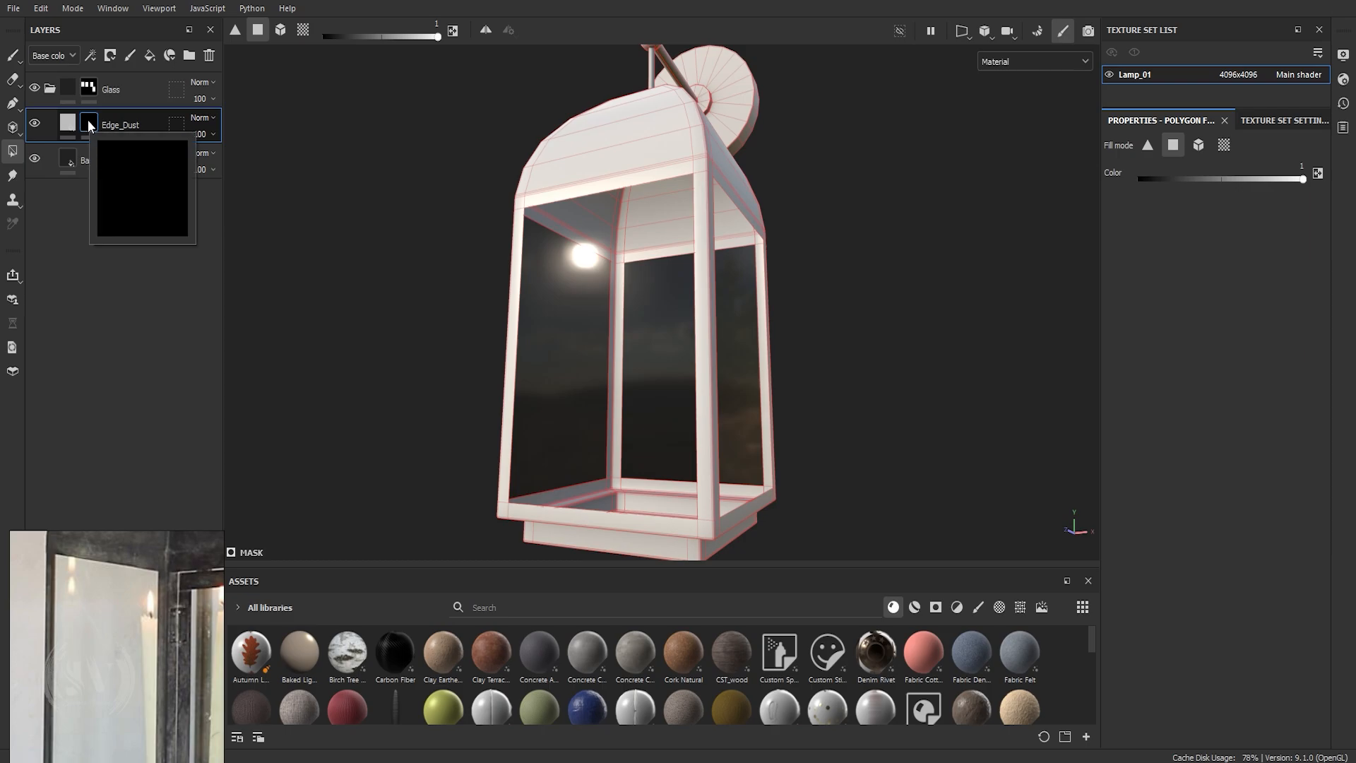
right_click(88, 120)
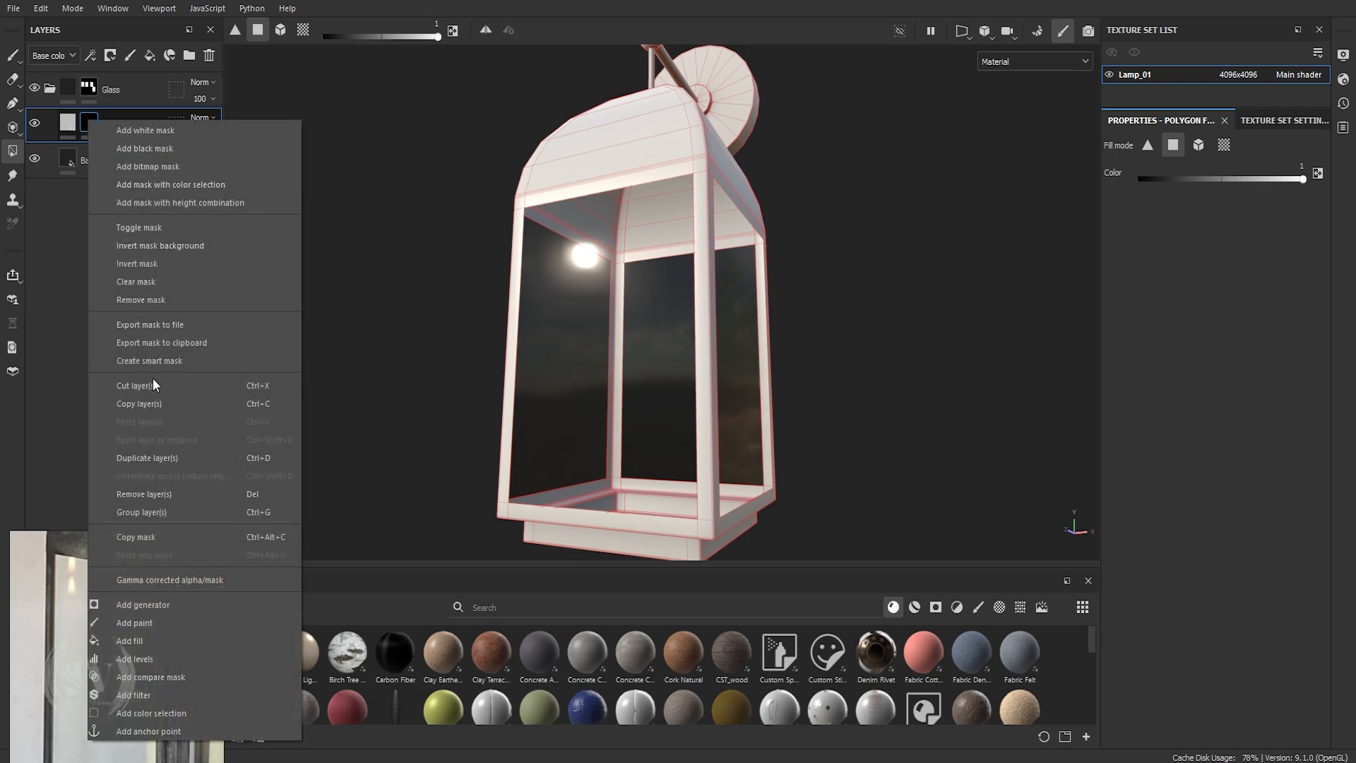
click(151, 640)
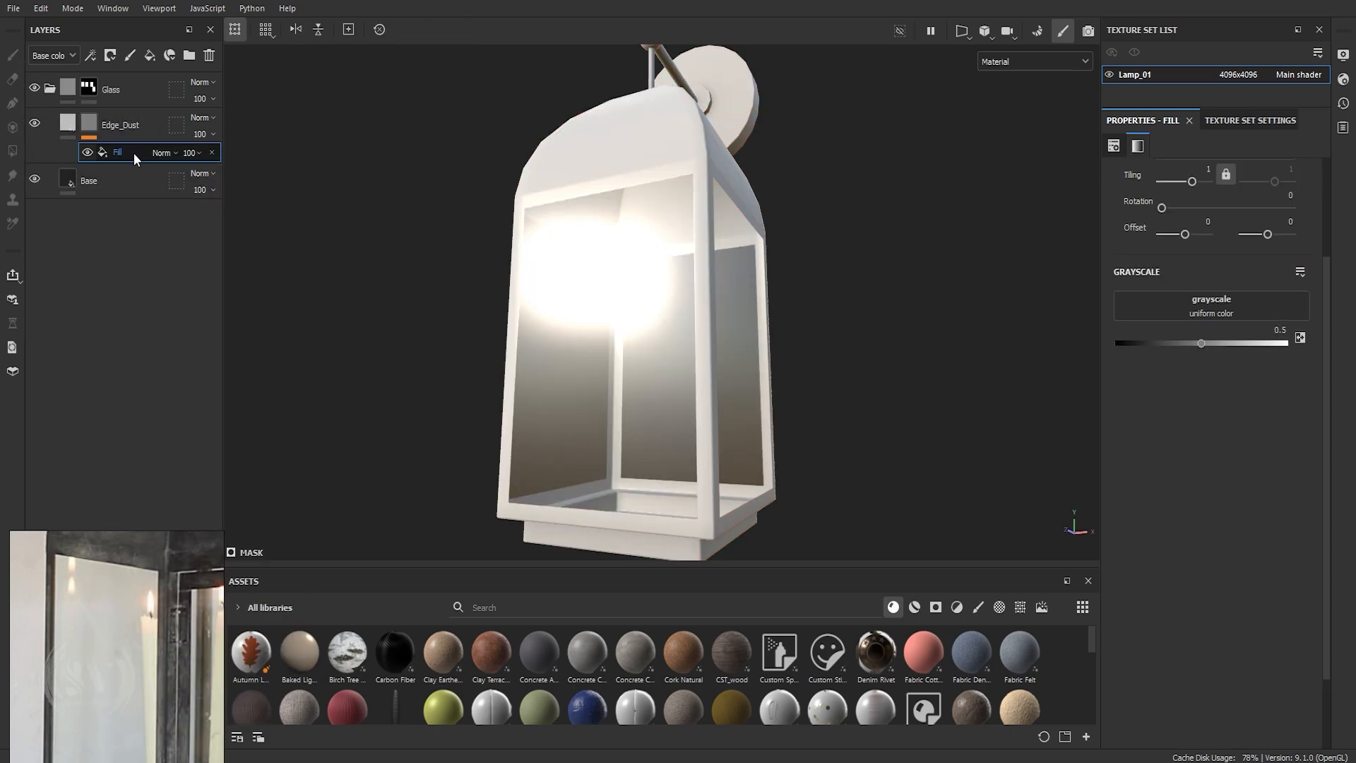
click(212, 153)
Add a generator to the Edge_Dust mask and assign UV Border Distance to it.
right_click(82, 124)
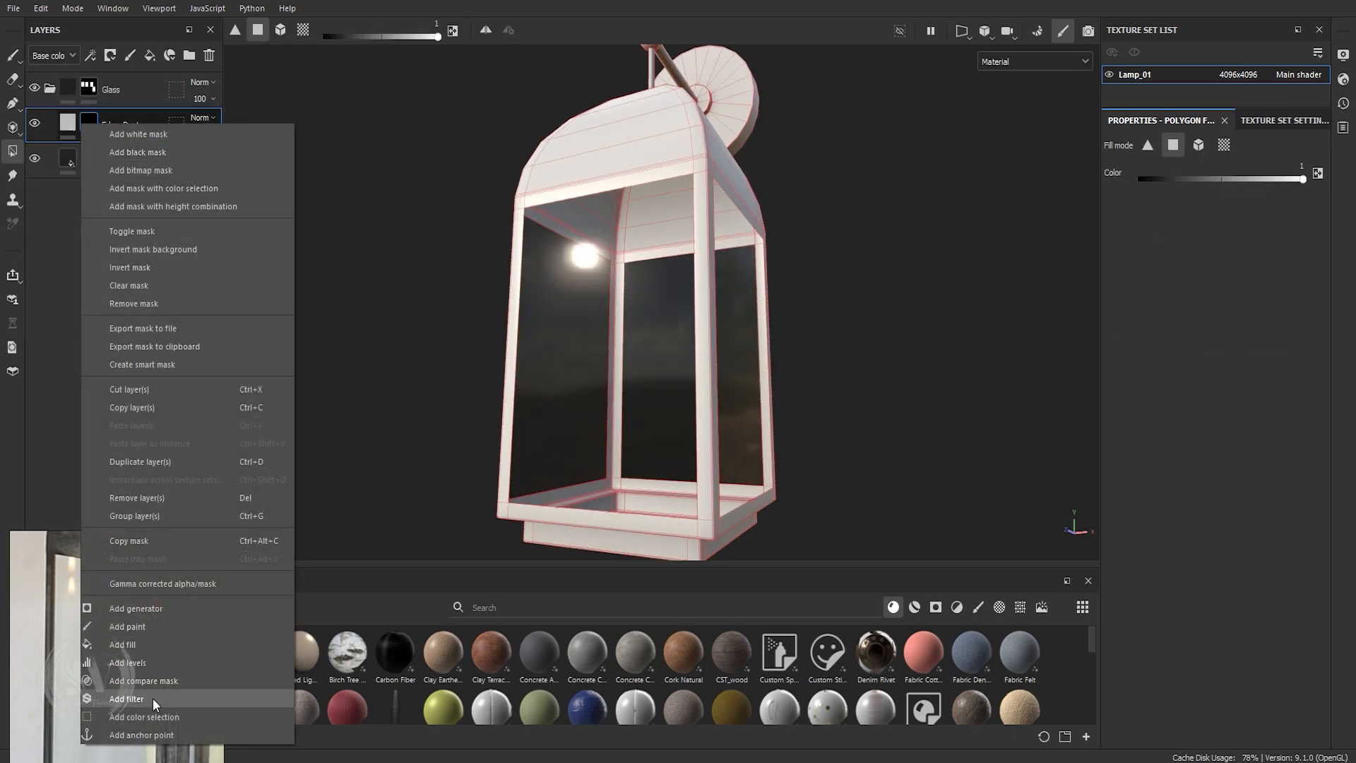
click(167, 607)
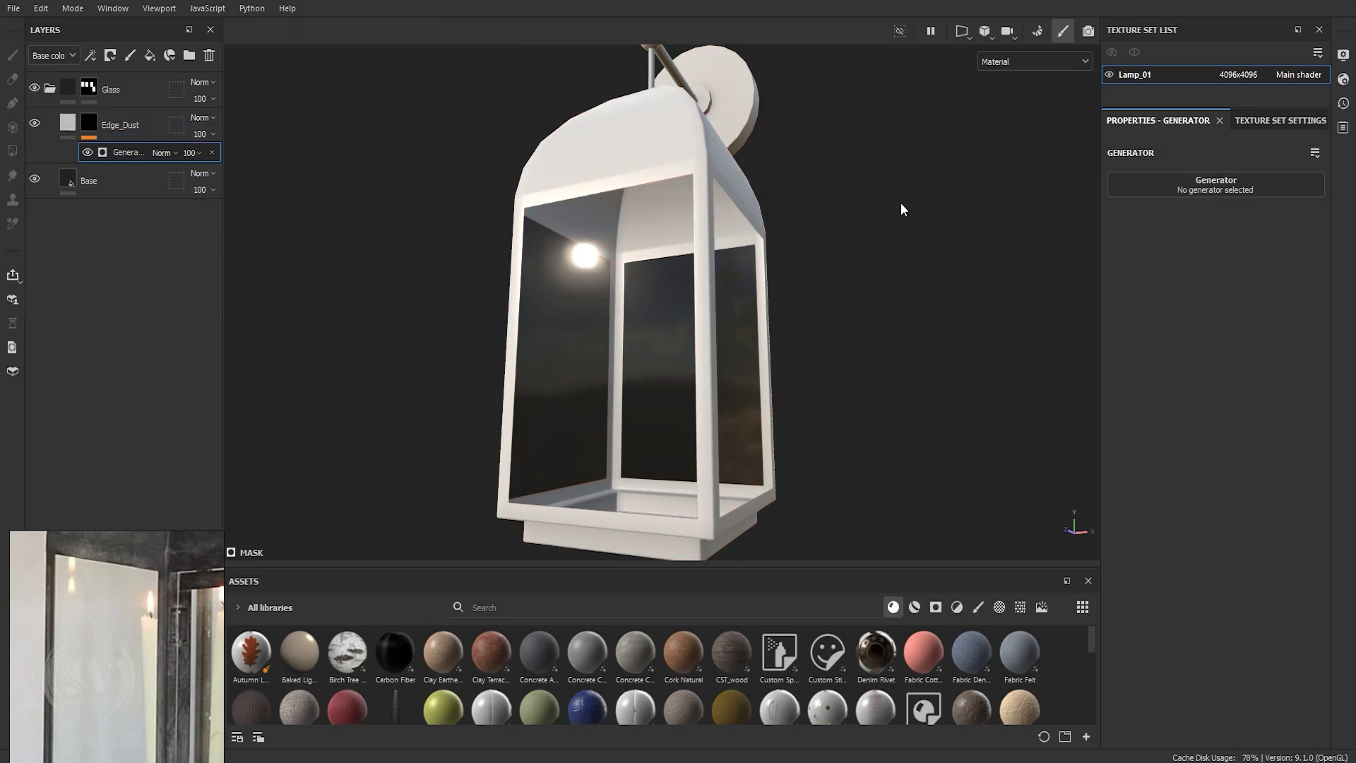
click(1236, 183)
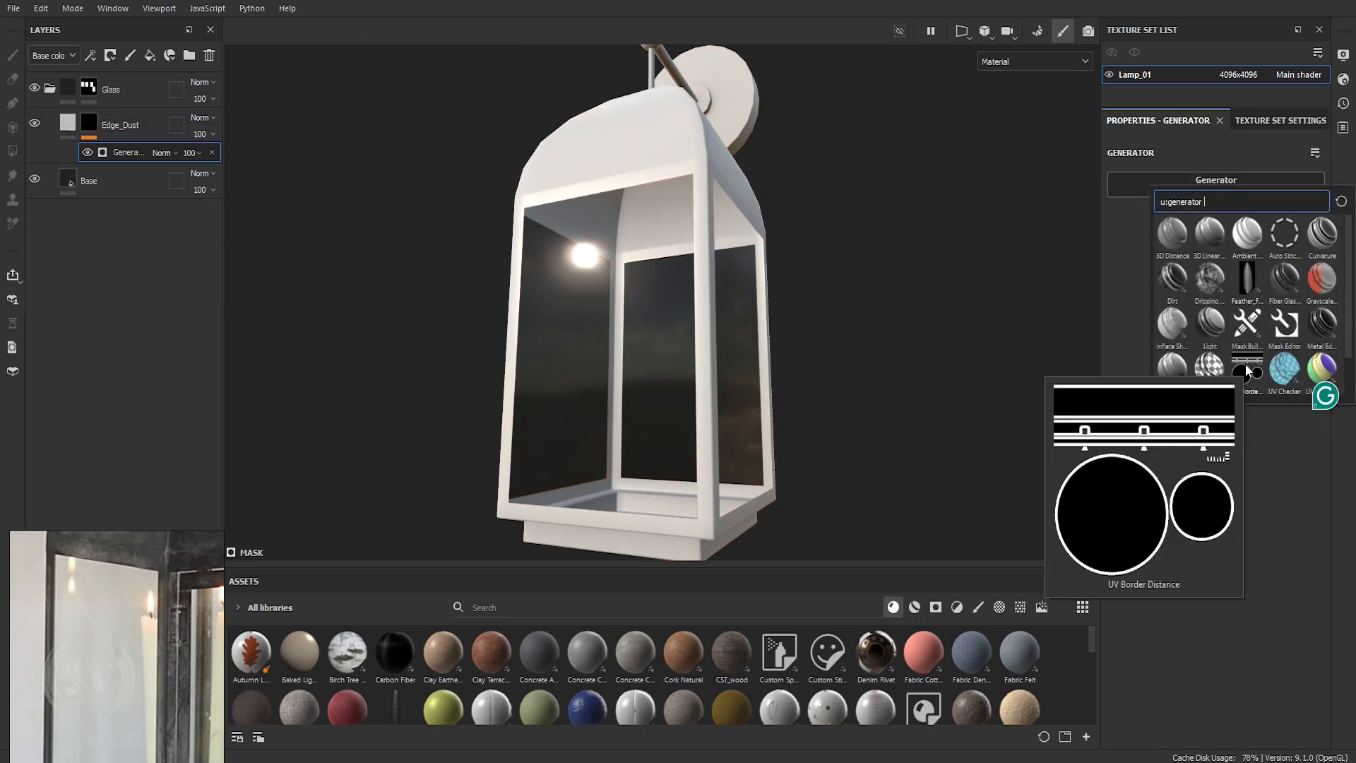
key(Escape)
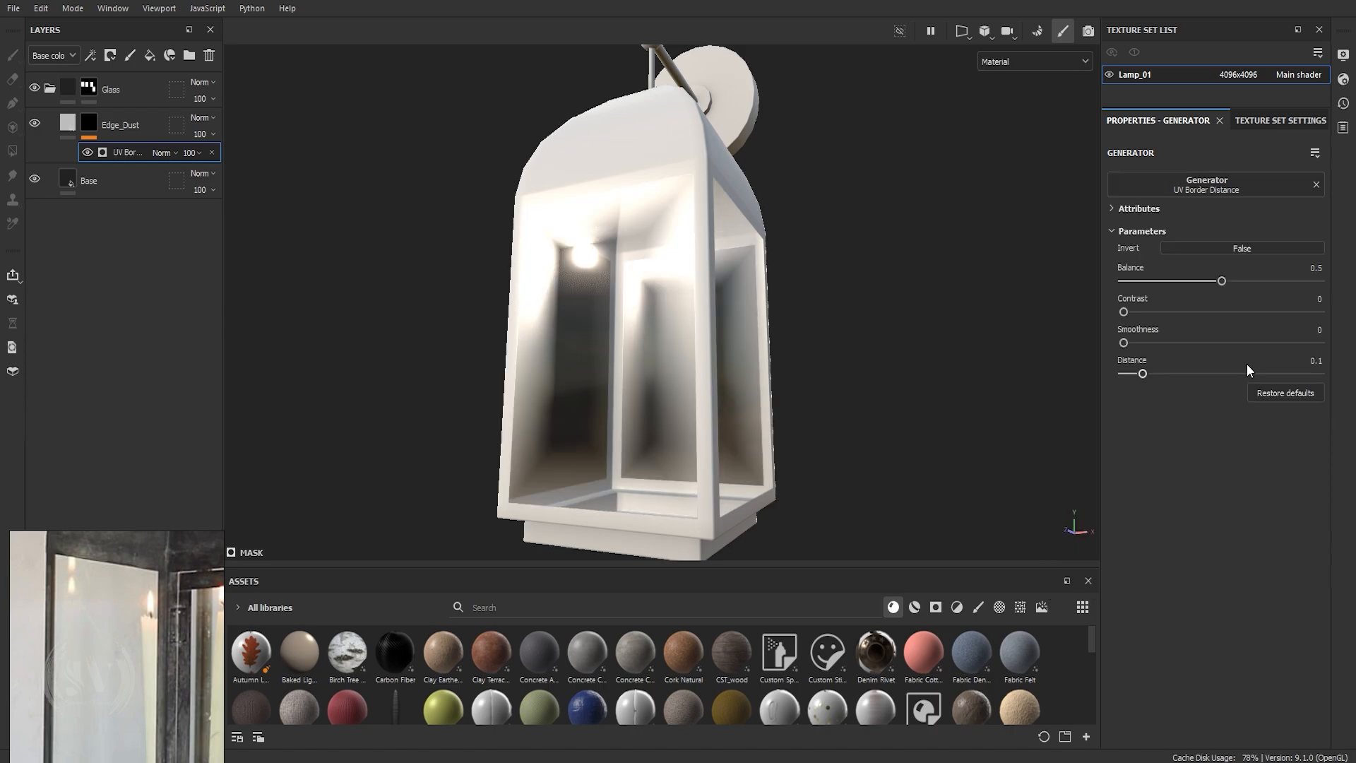
Examine how the edge dust spreads over the glass panes from several sides of the lantern.
alt+drag(669, 287, 607, 305)
mouse_move(607, 305)
alt+right_down()
mouse_move(638, 333)
mouse_move(642, 300)
mouse_move(616, 311)
alt+right_up()
mouse_move(615, 311)
alt+mouse_down()
mouse_move(718, 349)
mouse_move(623, 325)
alt+mouse_up()
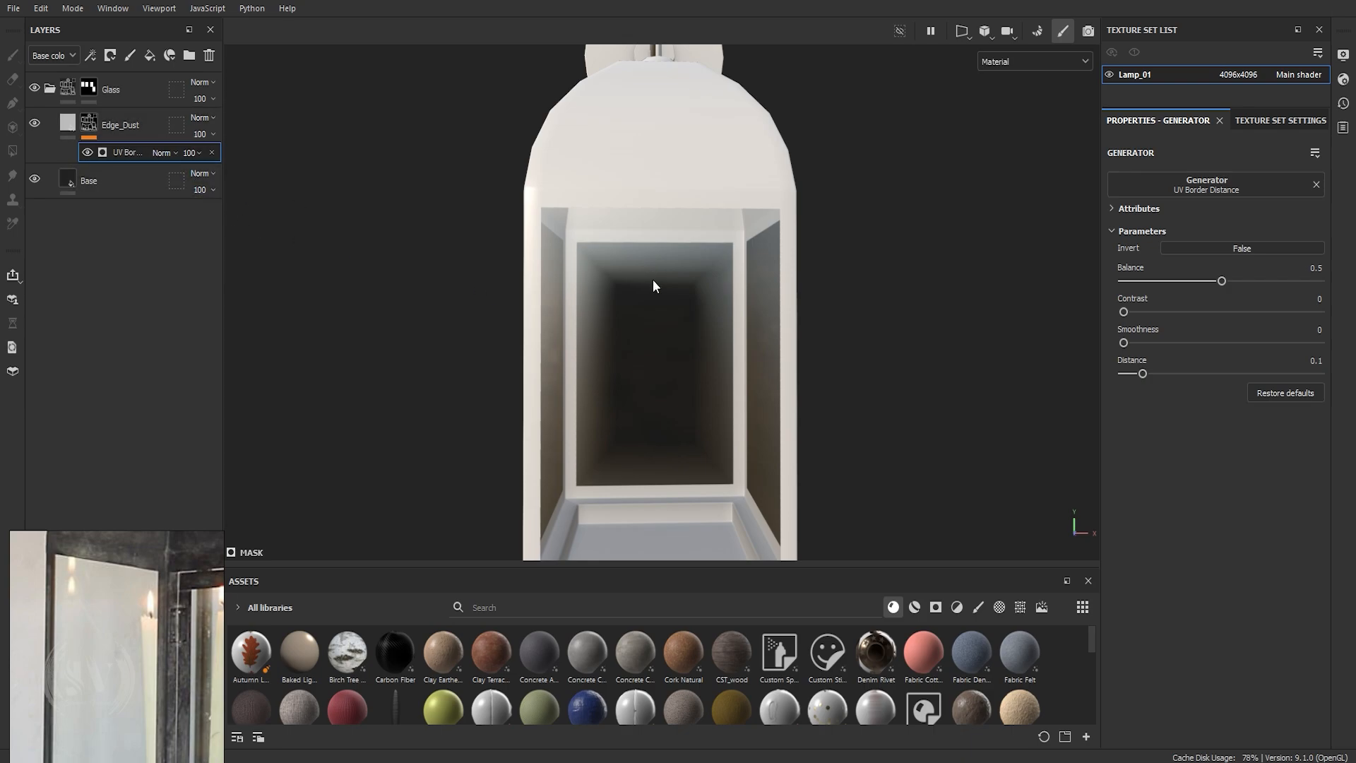
alt+drag(653, 281, 699, 237)
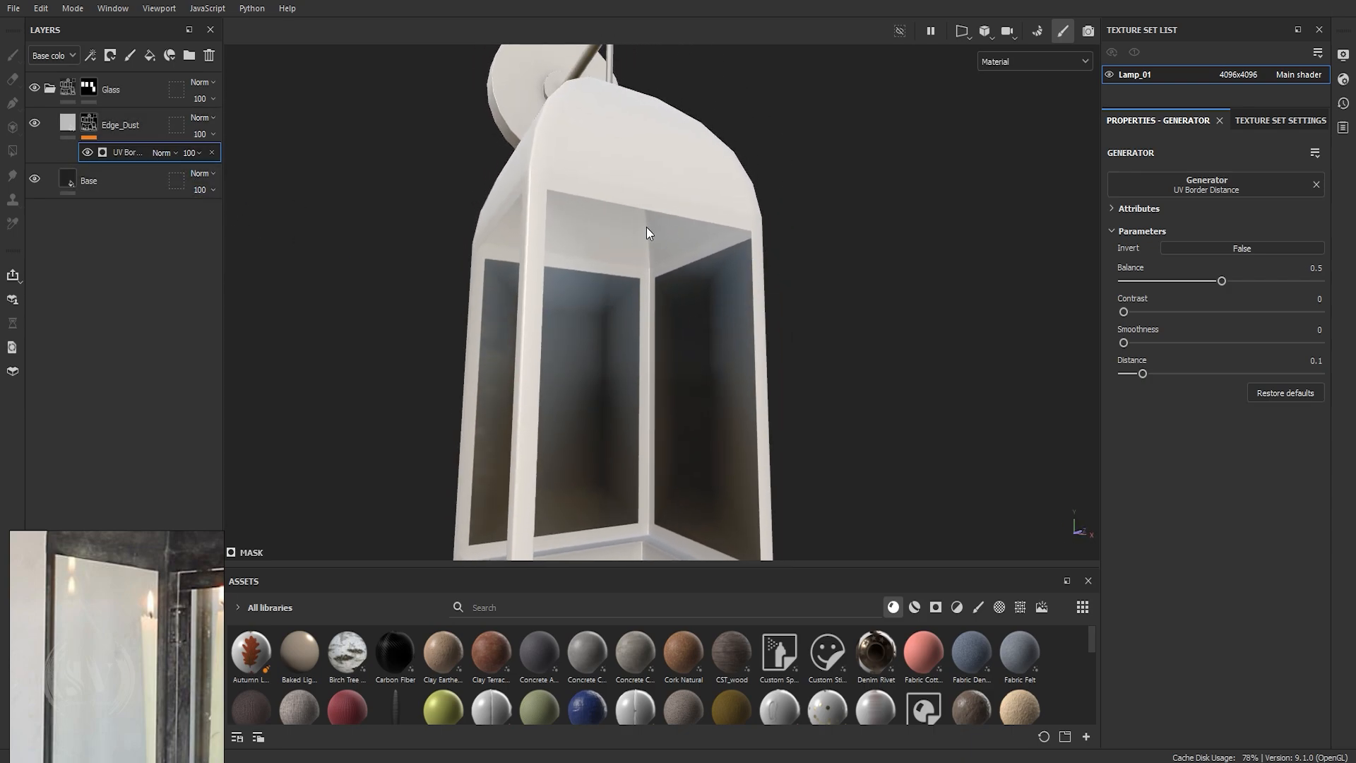
alt+right_drag(647, 227, 625, 232)
alt+drag(625, 232, 655, 267)
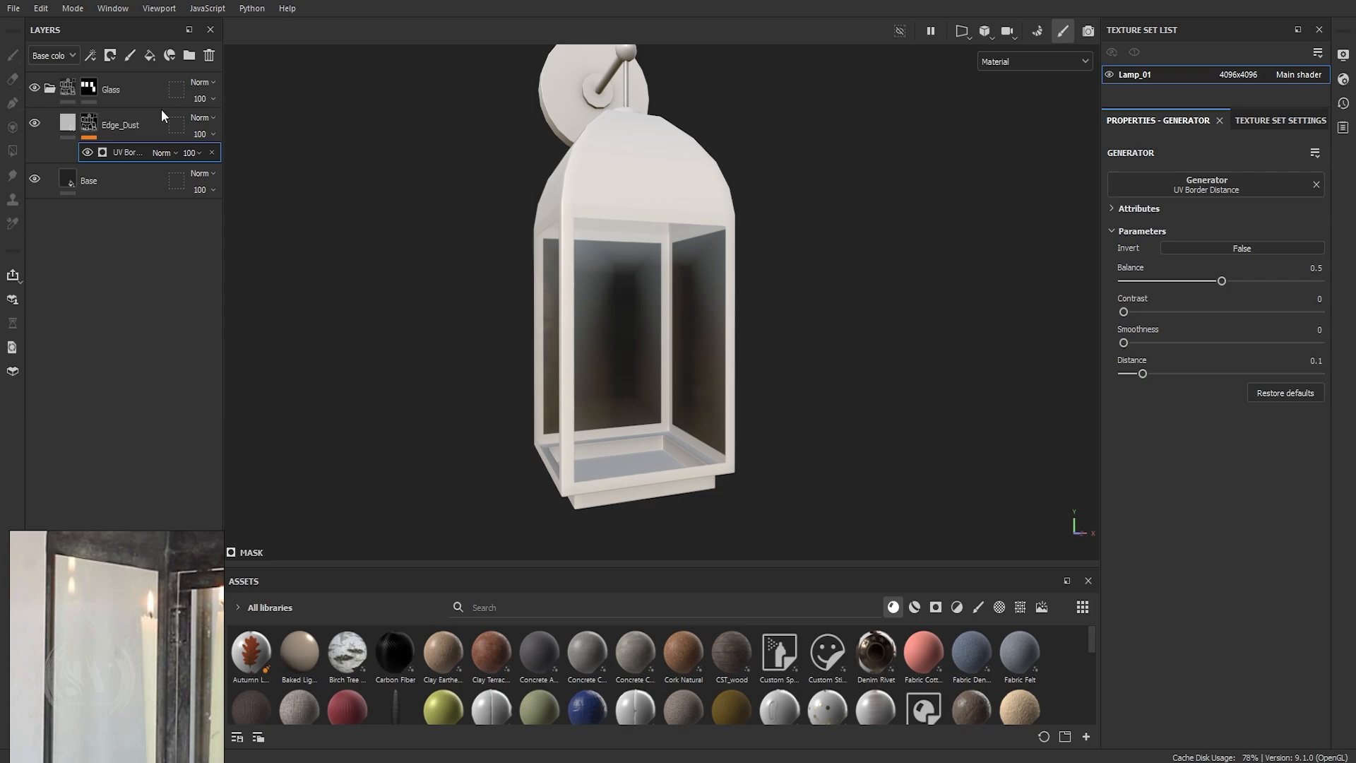
Display the Edge_Dust mask alone on the model and examine its gradients along the pane borders.
mouse_move(91, 127)
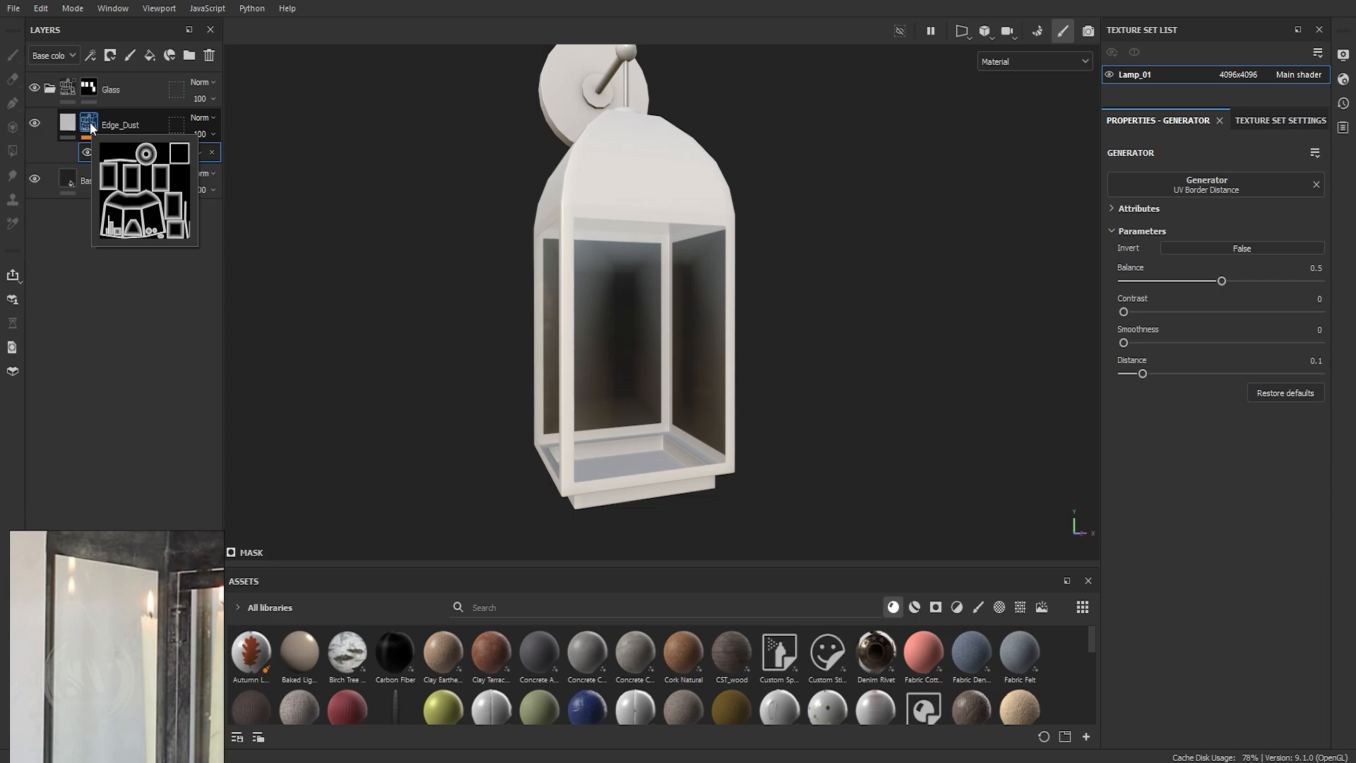
alt+click(91, 127)
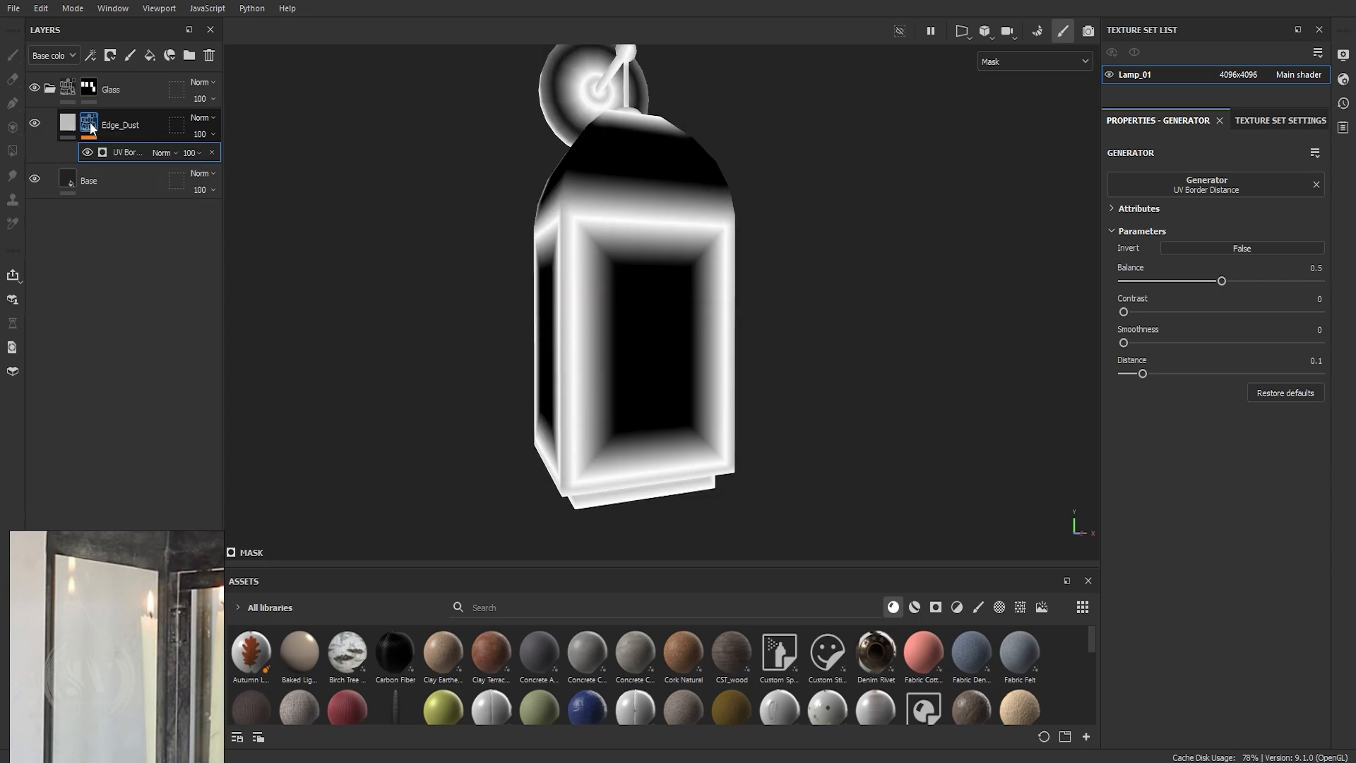
alt+right_drag(695, 236, 700, 315)
scroll(709, 253, down, 5)
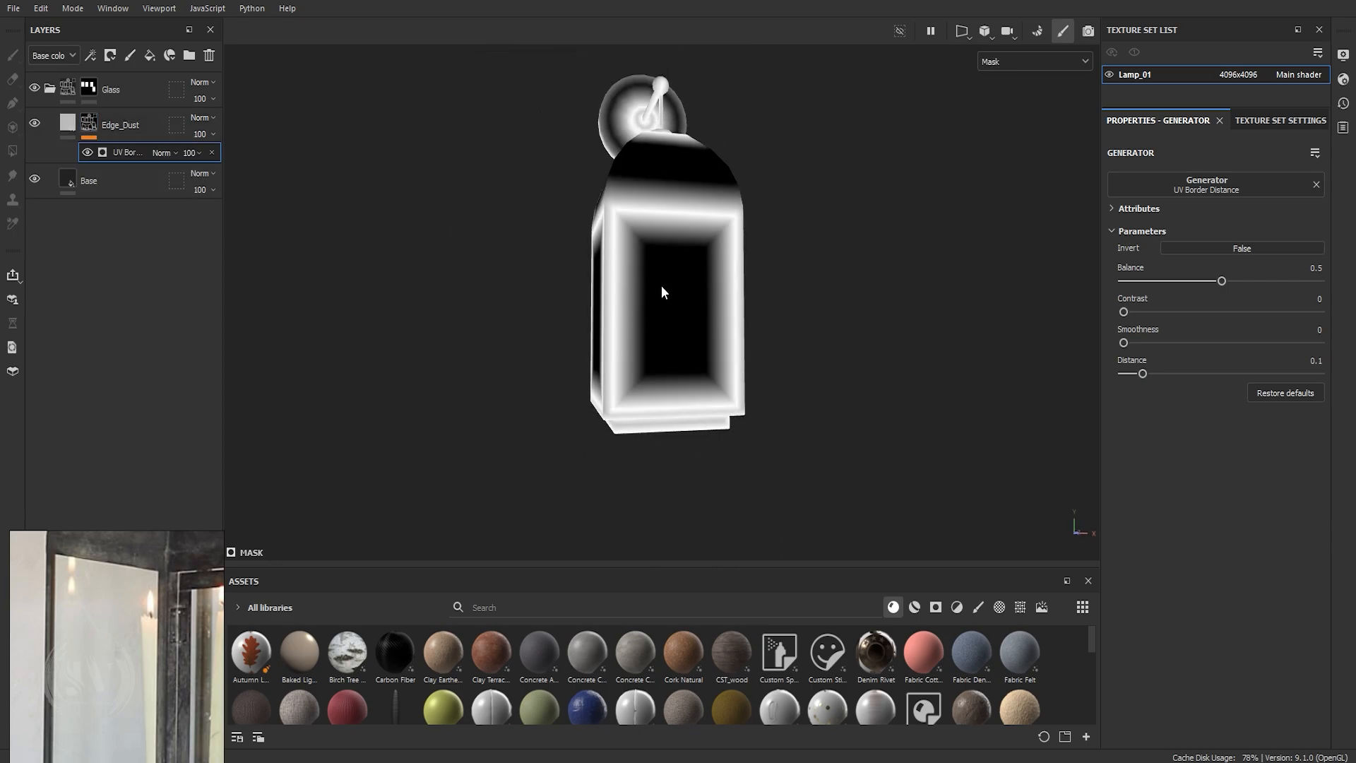
alt+drag(661, 286, 706, 294)
alt+middle_drag(706, 294, 695, 360)
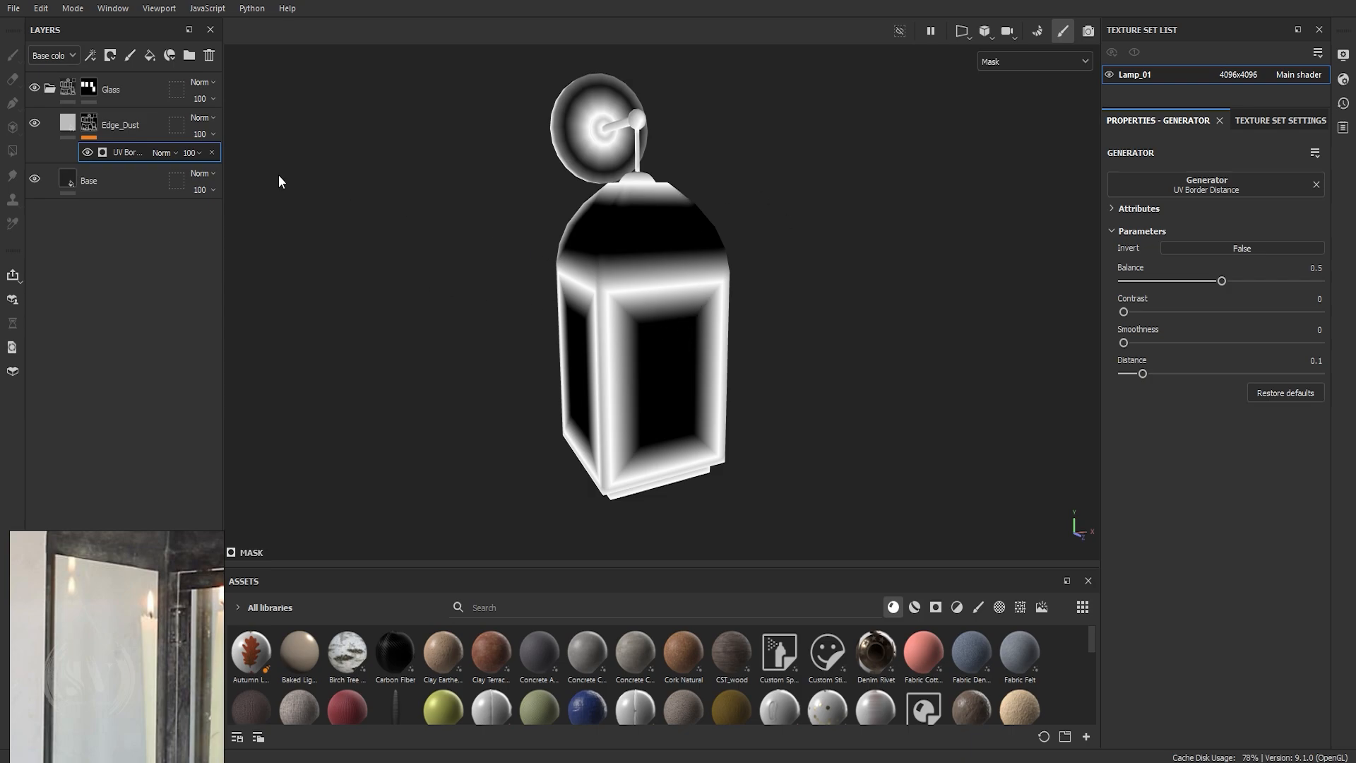
scroll(696, 365, up, 5)
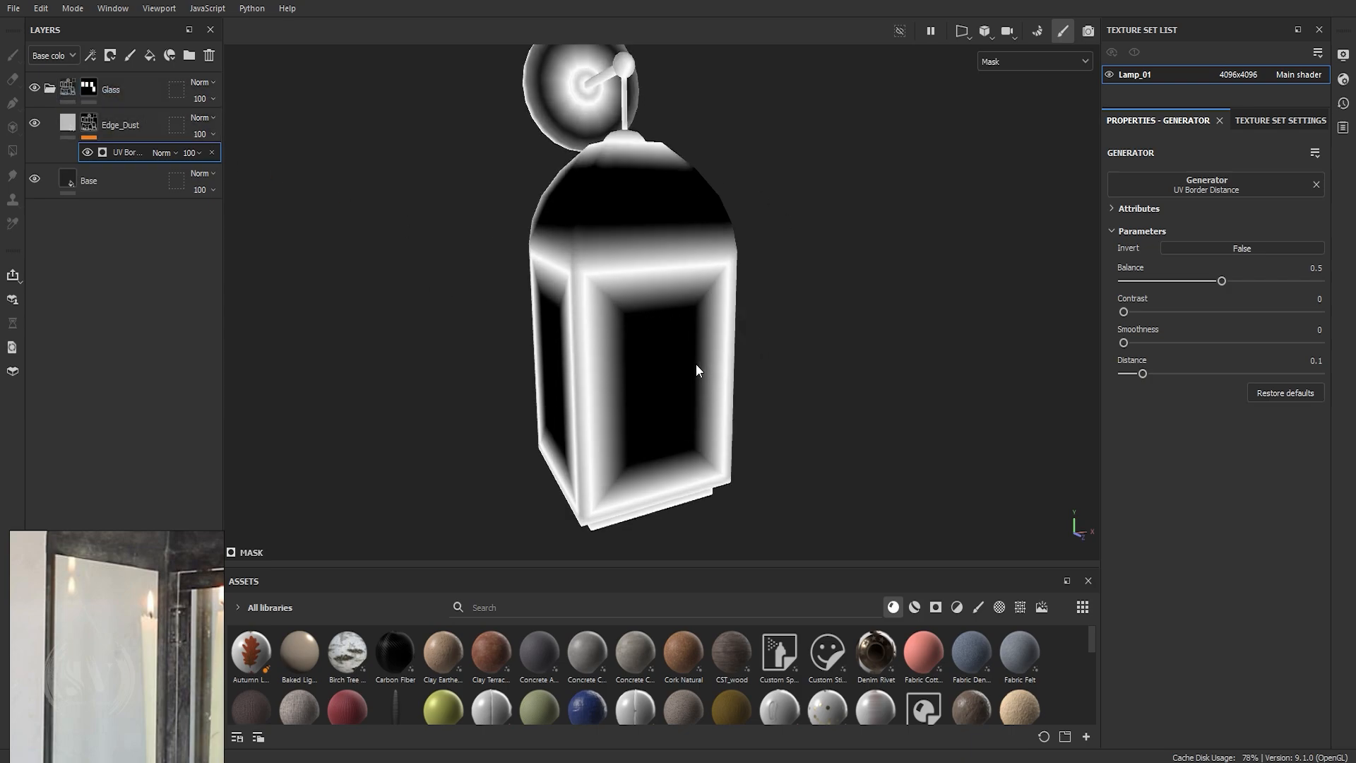
alt+drag(696, 365, 714, 315)
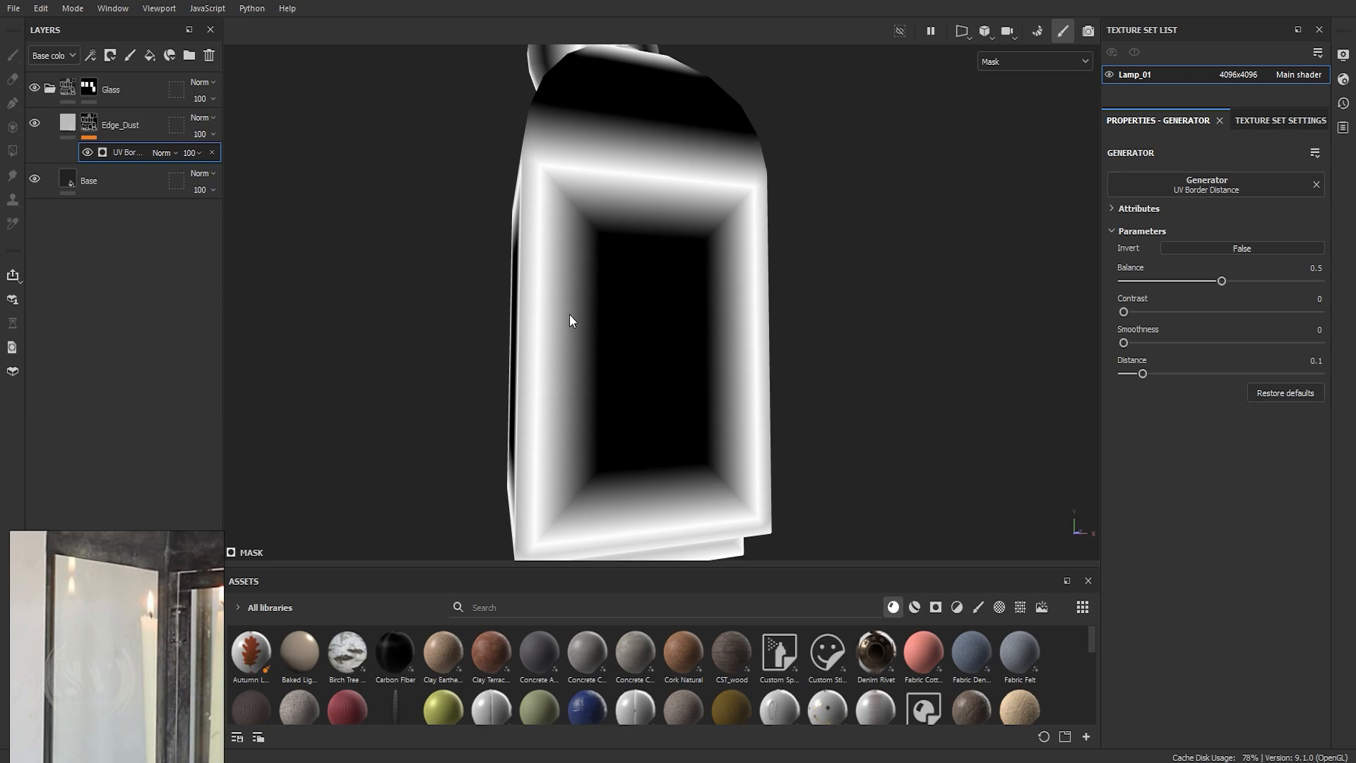
alt+drag(596, 315, 669, 317)
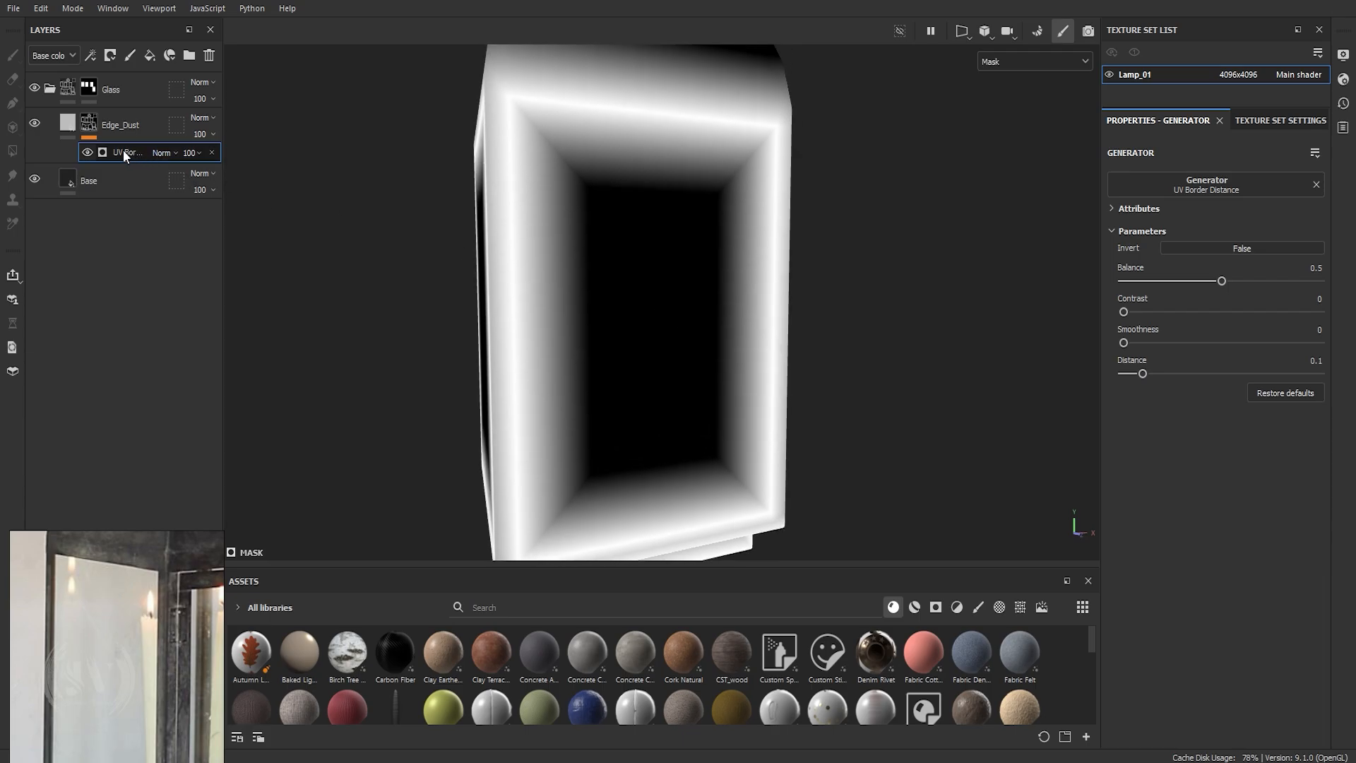
Set the Edge_Dust mask's UV Border Distance generator to balance 0.35, smoothness 0.65 and distance 0.09.
drag(1143, 374, 1137, 373)
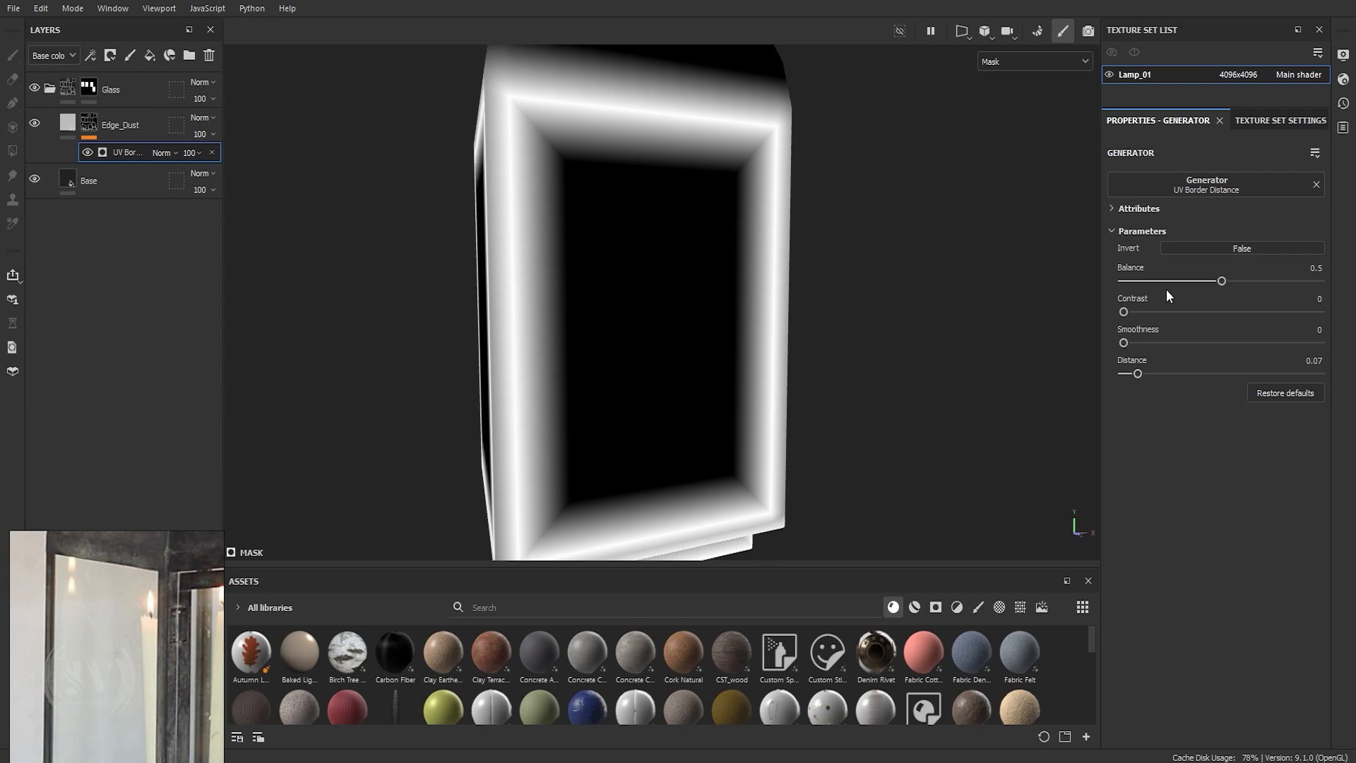
drag(1208, 283, 1190, 285)
drag(1137, 373, 1142, 376)
alt+drag(798, 269, 699, 290)
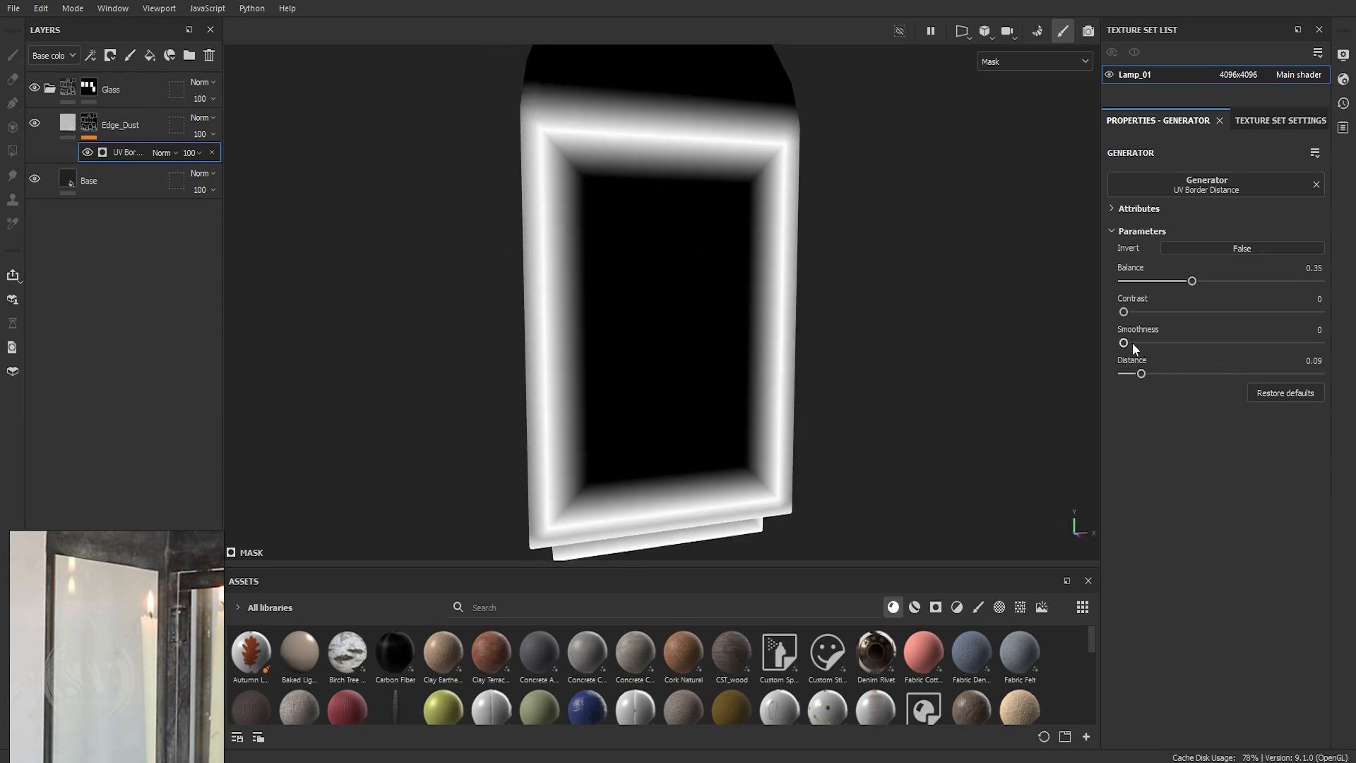
drag(1133, 342, 1250, 344)
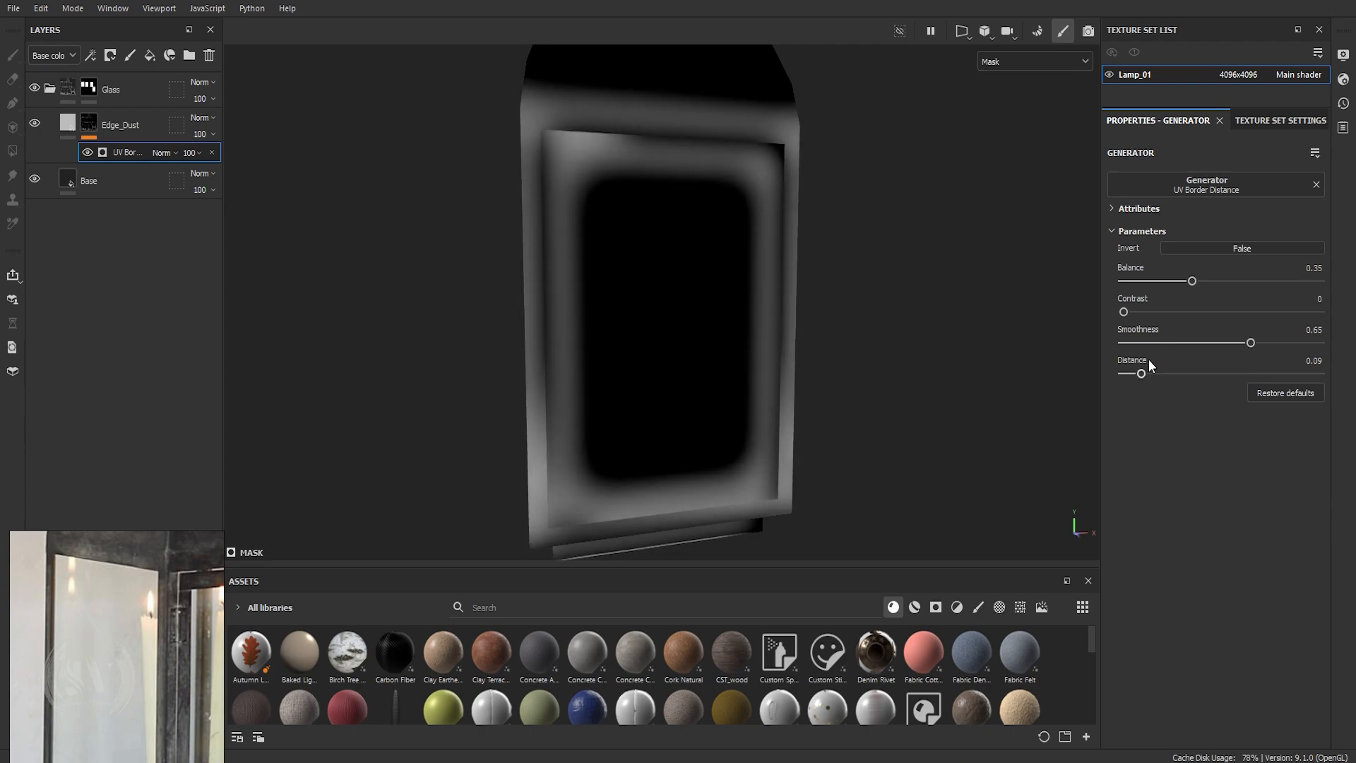
scroll(648, 310, down, 4)
alt+drag(648, 311, 745, 312)
scroll(687, 208, up, 5)
key(m)
click(88, 124)
key(m)
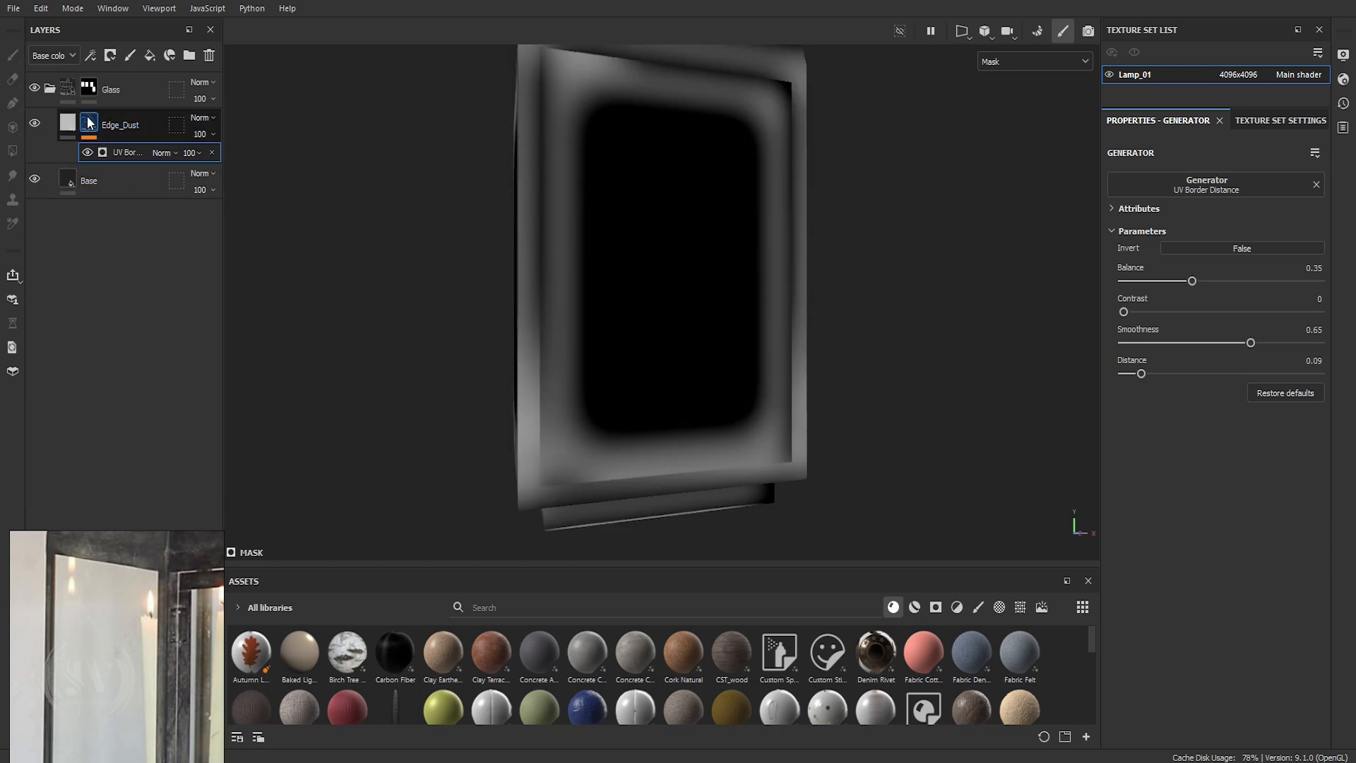
Add a fill with the BnW Spots 2 texture above the generator in the Edge_Dust mask and blend it with Multiply.
right_click(137, 152)
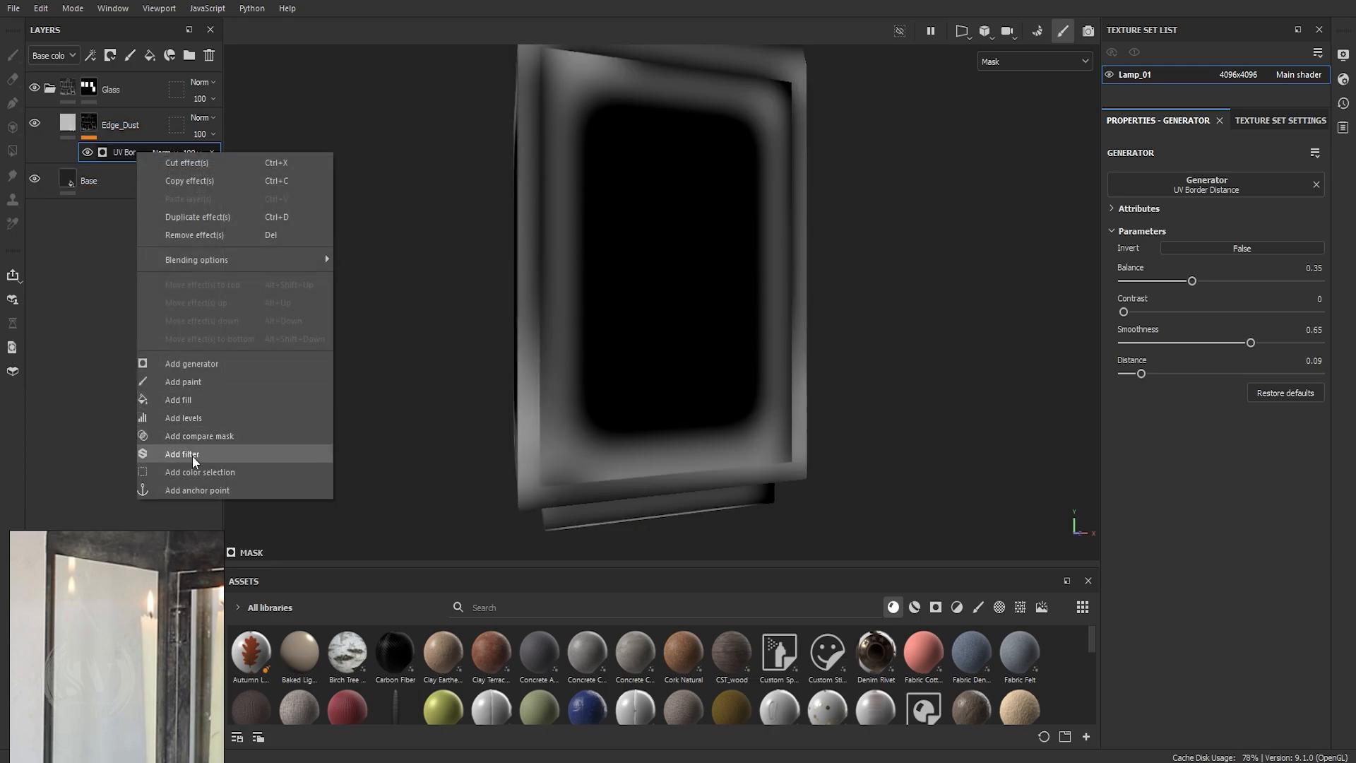
click(194, 398)
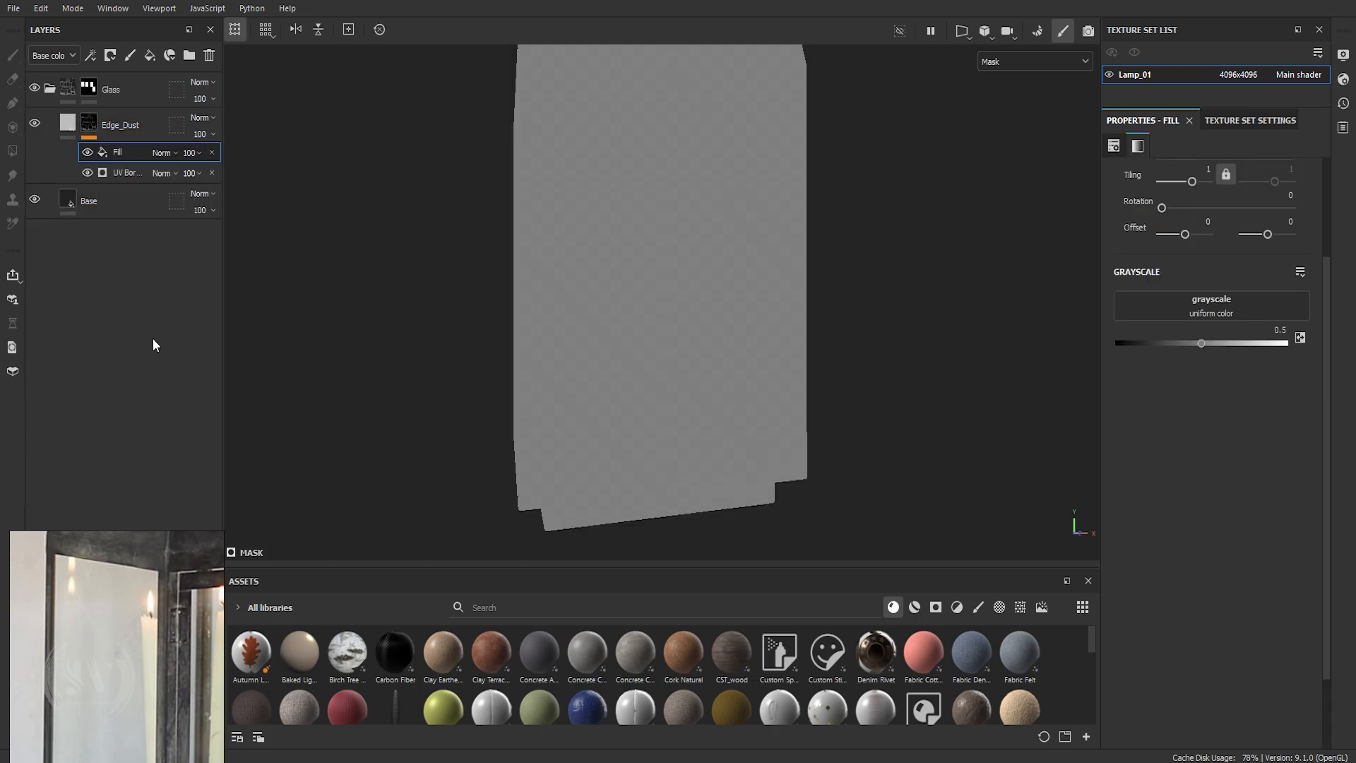
click(1020, 607)
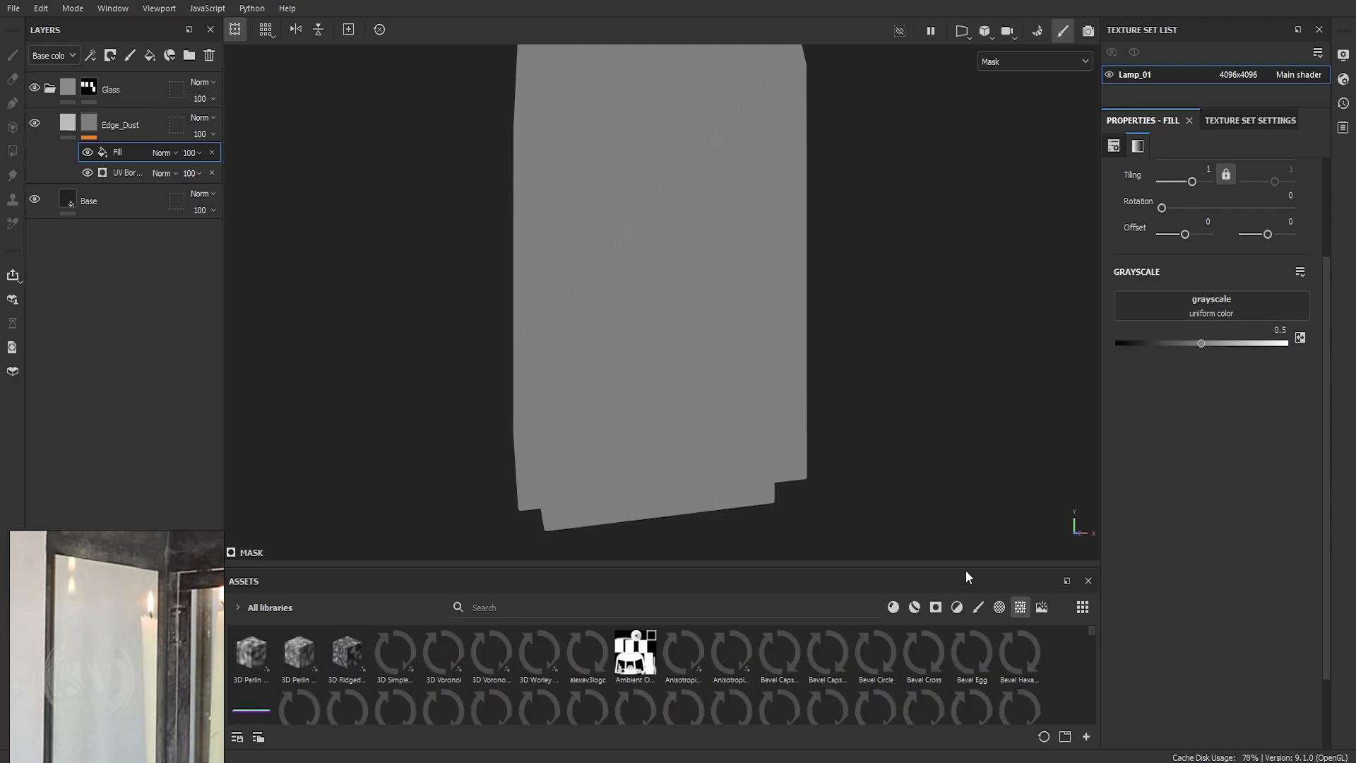
drag(921, 567, 935, 460)
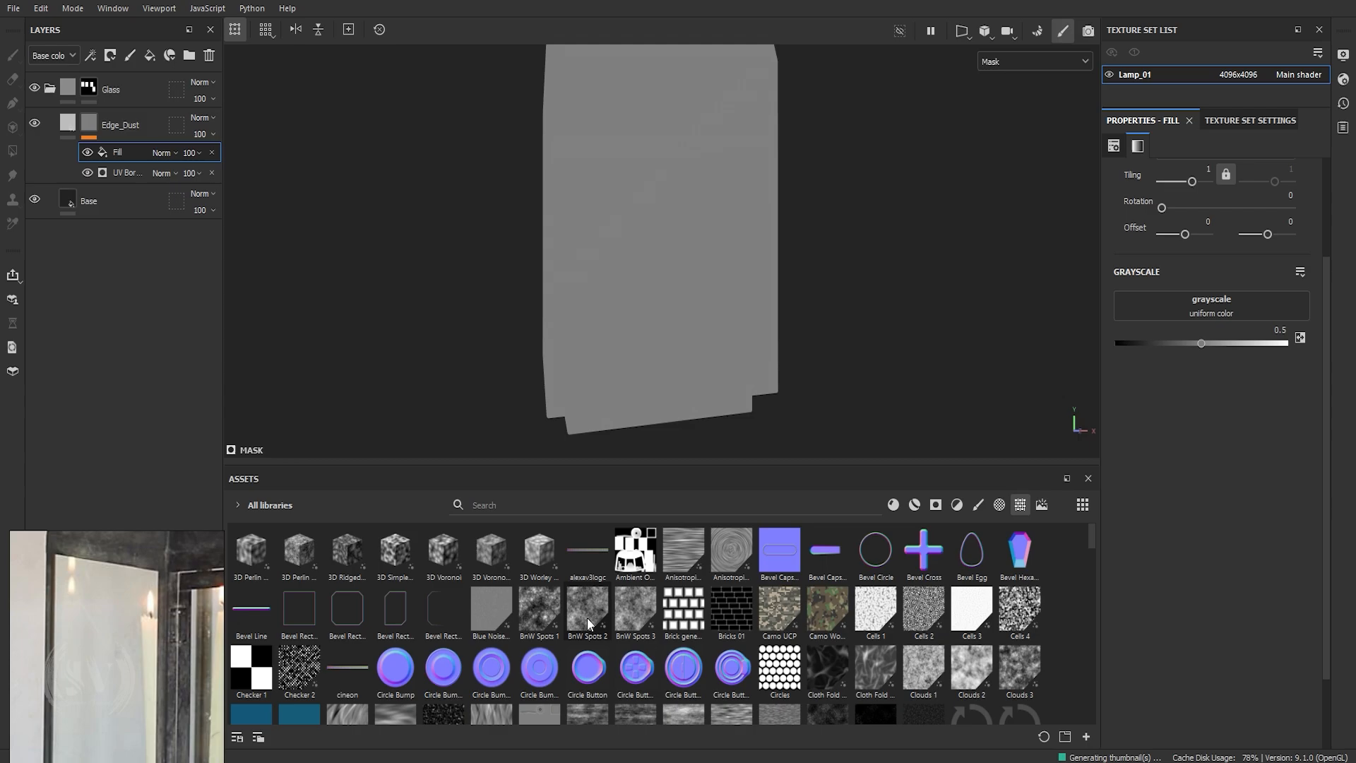
mouse_move(589, 623)
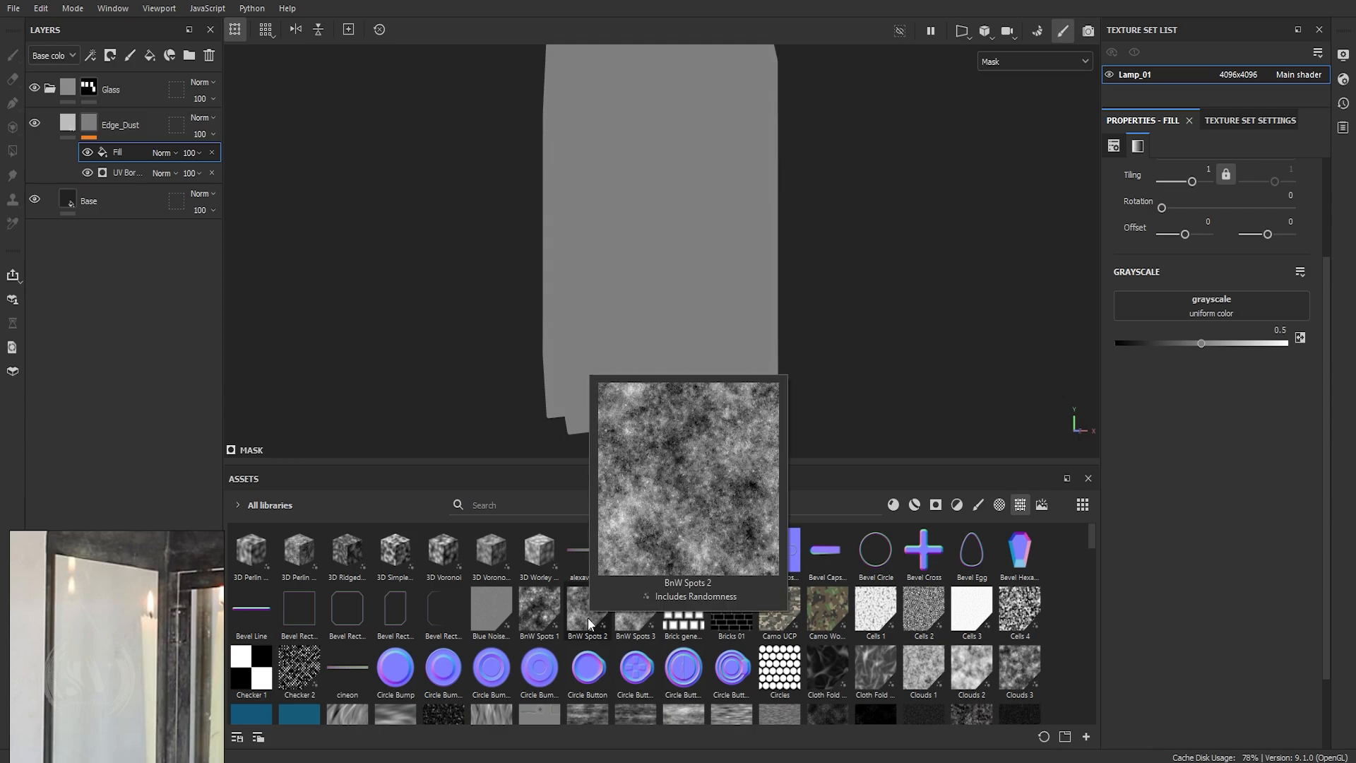
drag(589, 623, 1185, 303)
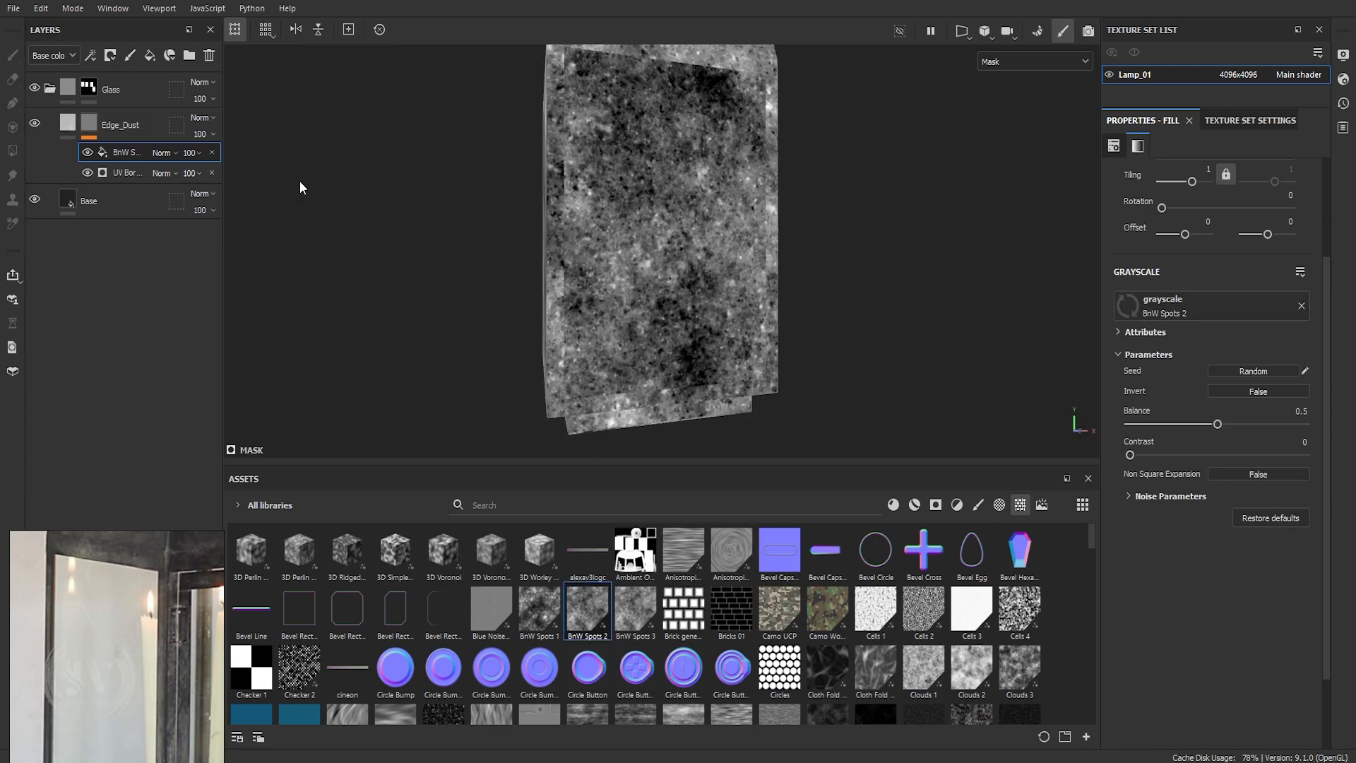
click(162, 152)
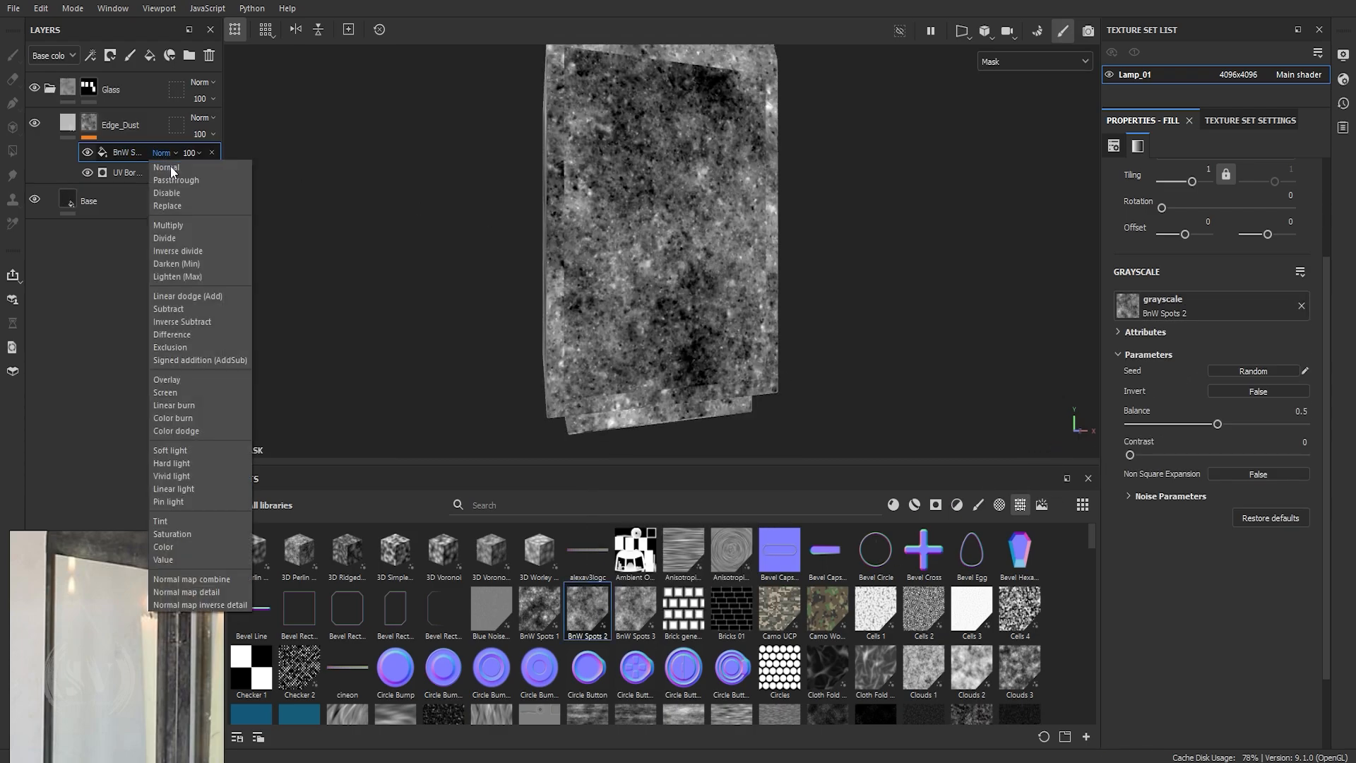
click(168, 225)
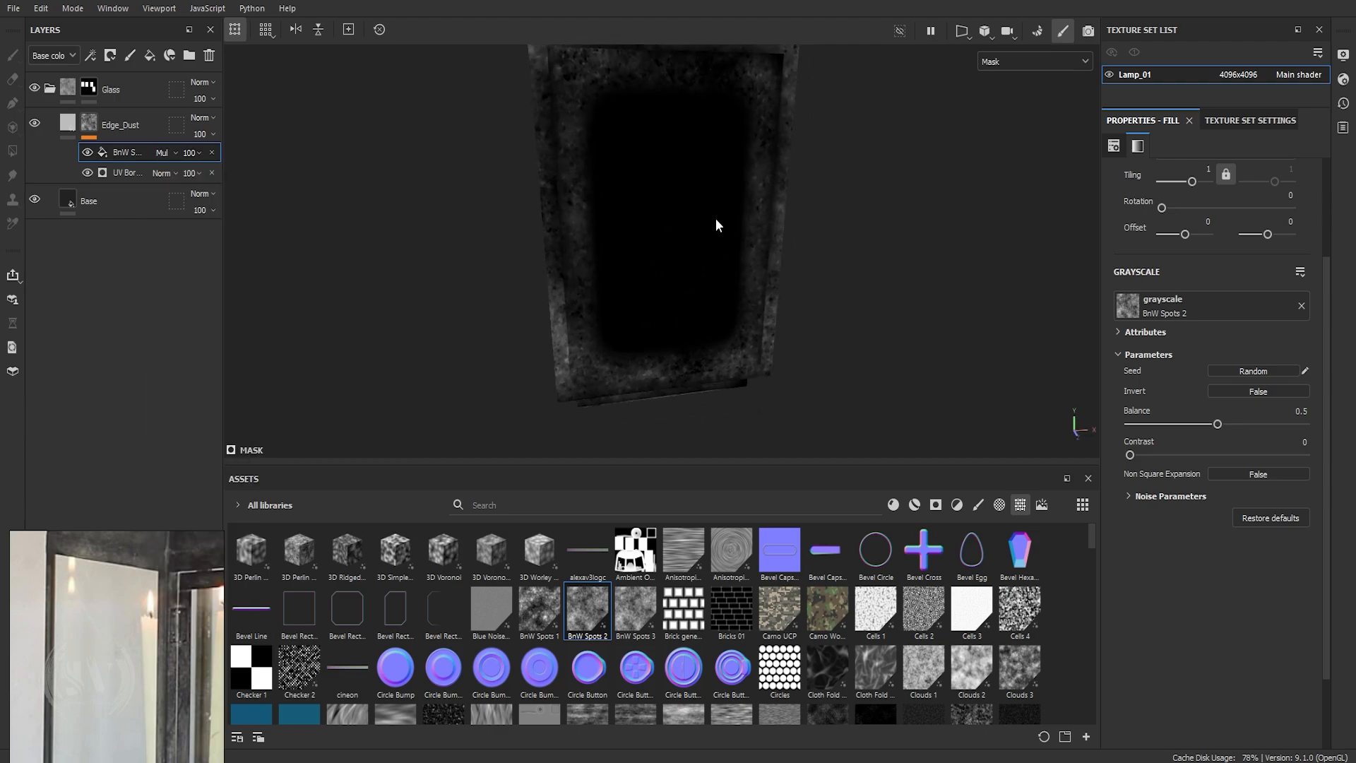
Set the BnW Spots 2 fill's balance to 0.46 and contrast to 0.39.
alt+middle_drag(716, 225, 730, 388)
scroll(738, 238, up, 5)
alt+drag(741, 279, 890, 409)
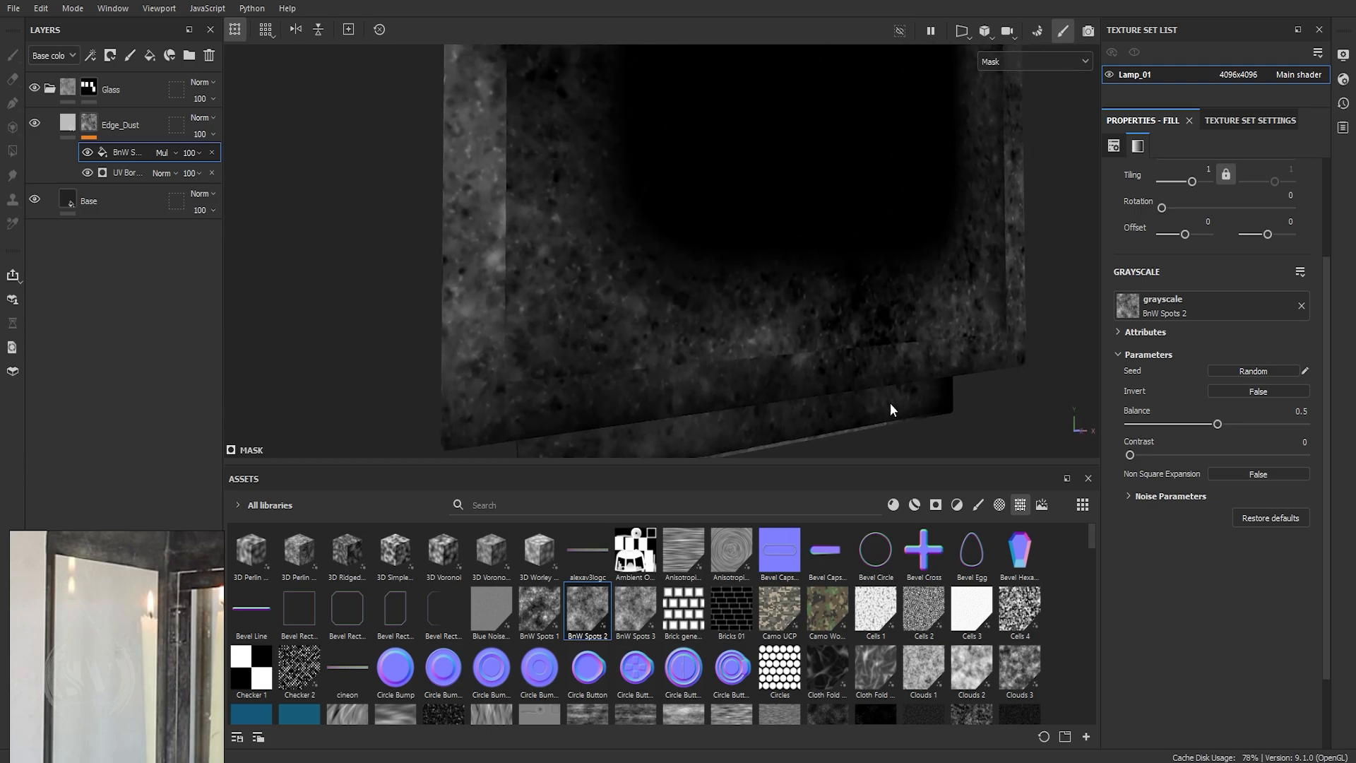
drag(1130, 455, 1210, 427)
scroll(729, 356, down, 3)
alt+drag(727, 354, 834, 401)
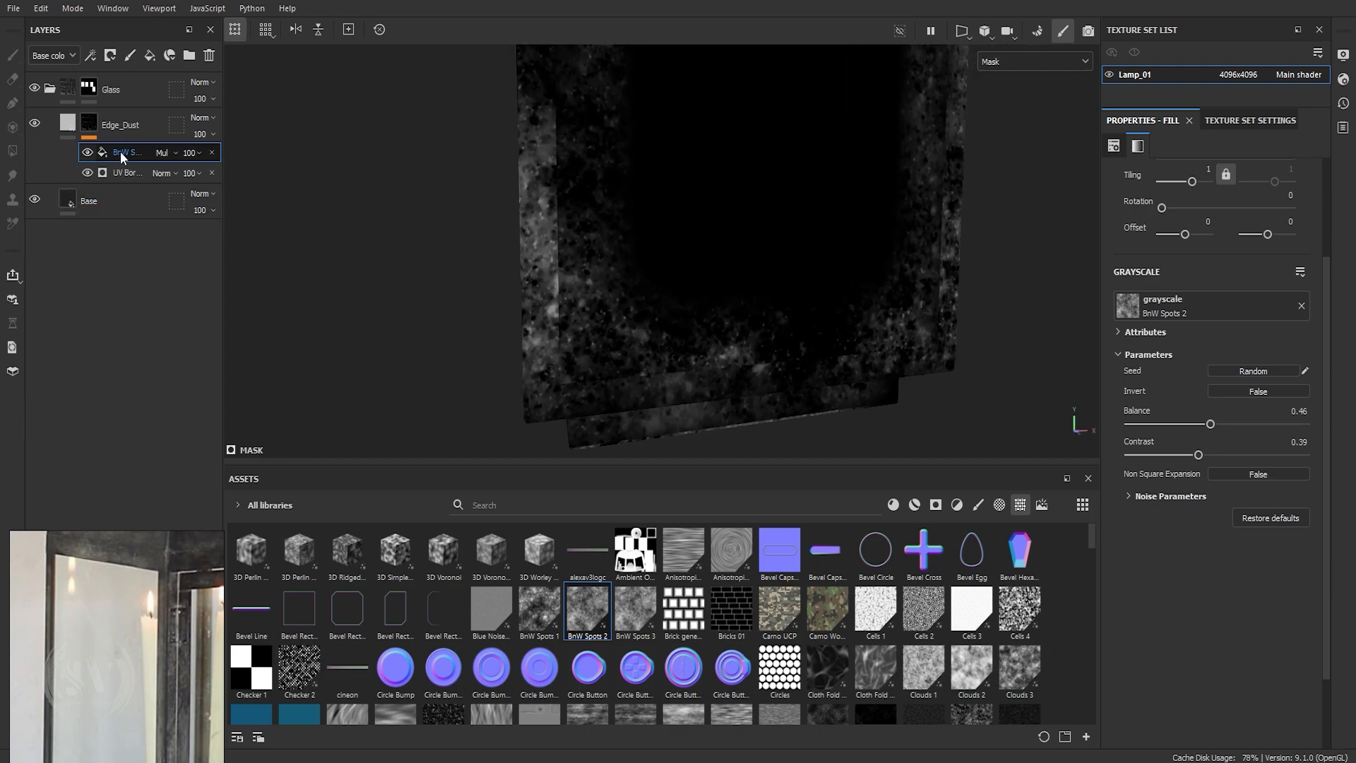
Return to the material view and add a Levels effect to the Edge_Dust mask with the input white point at 0.711.
key(m)
alt+drag(562, 264, 749, 268)
right_click(138, 154)
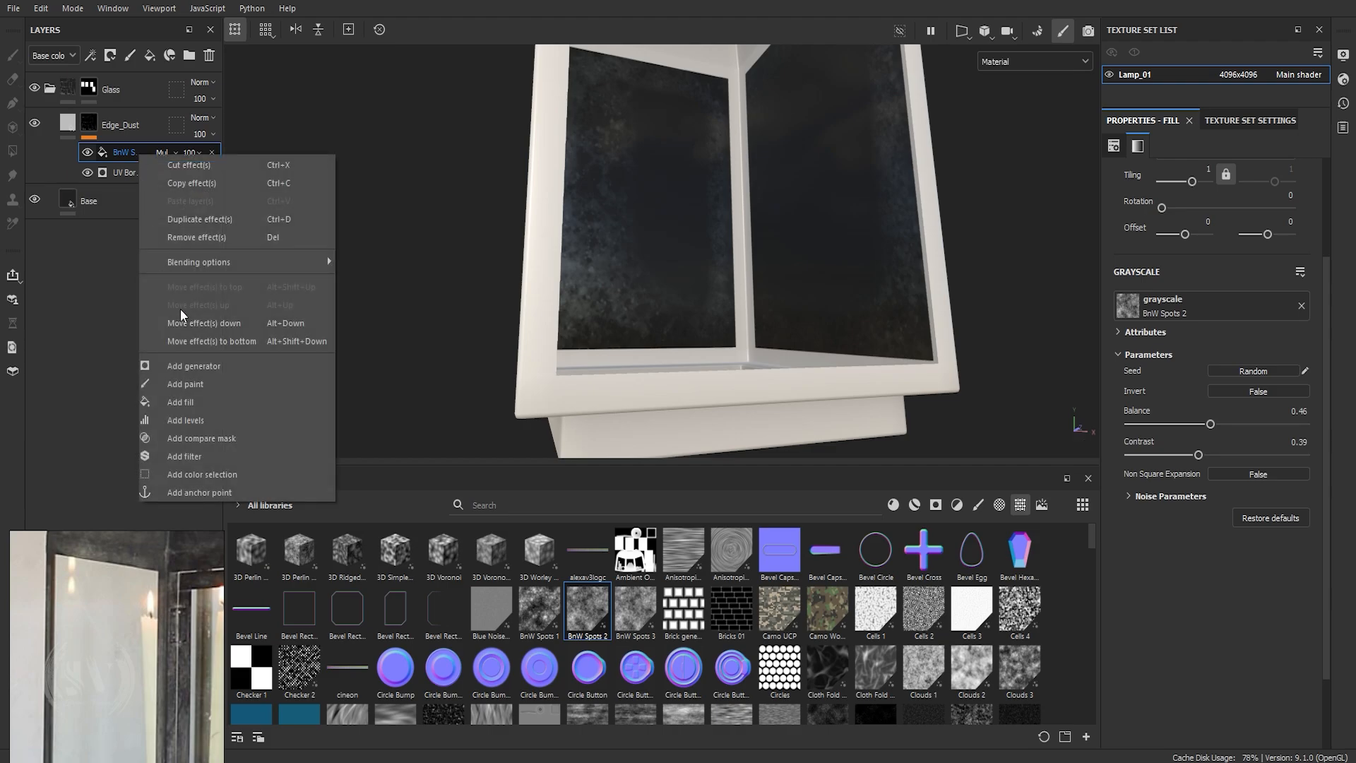
click(221, 420)
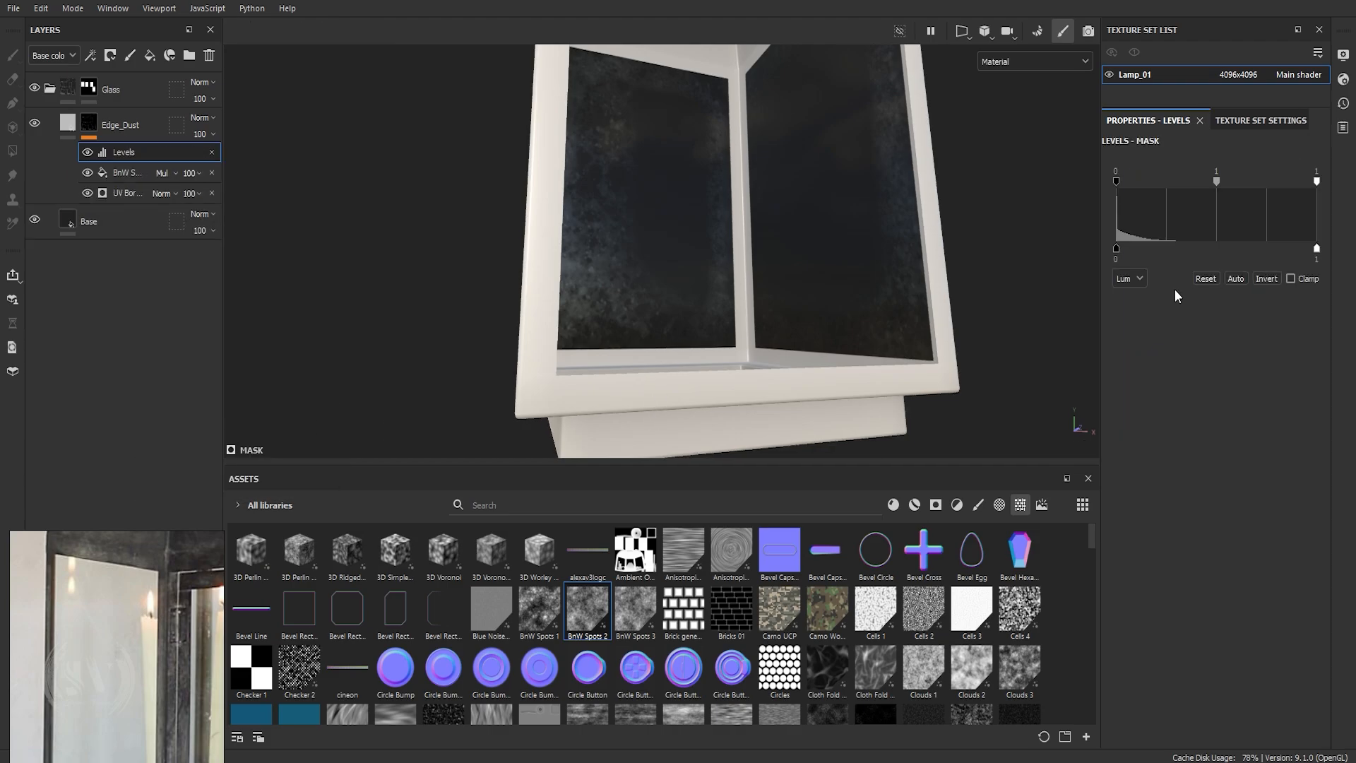
drag(1317, 181, 1257, 188)
scroll(671, 271, down, 5)
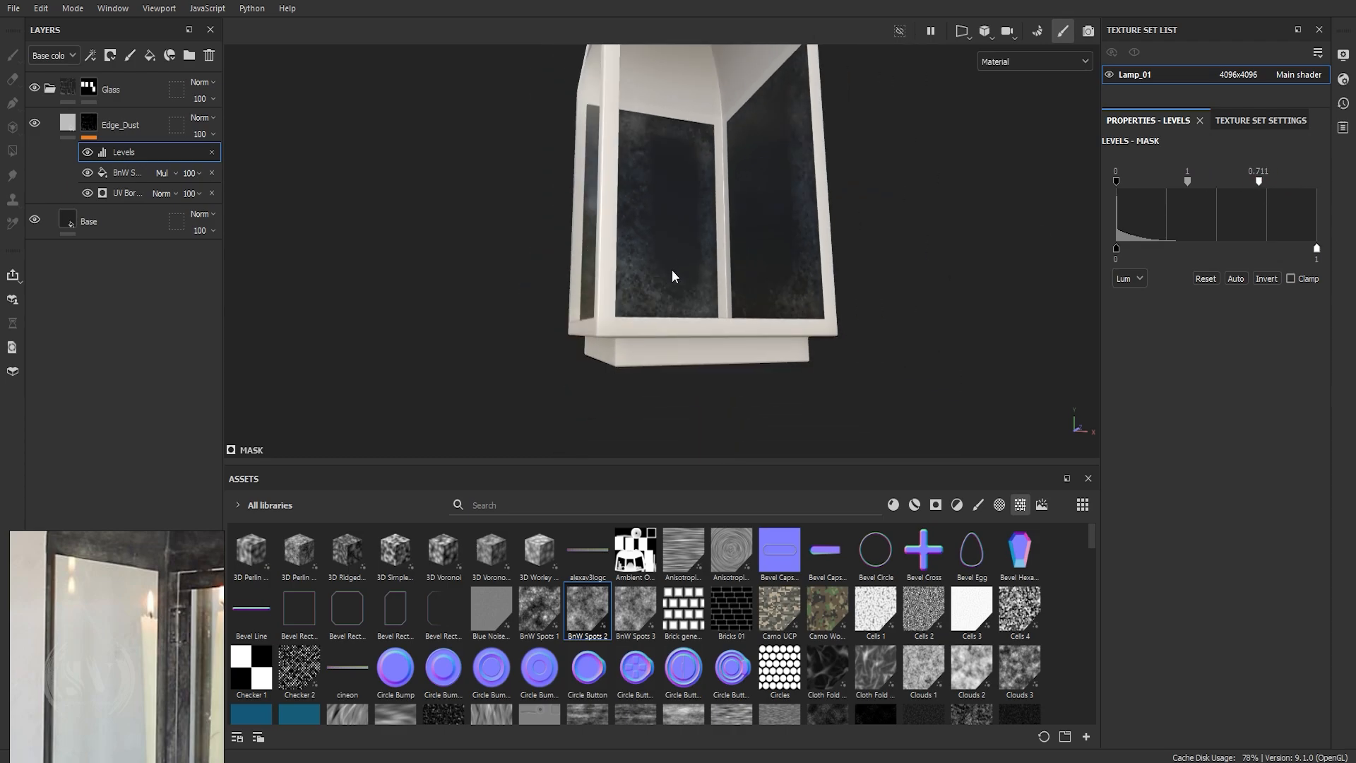
alt+drag(673, 225, 698, 288)
scroll(672, 317, up, 5)
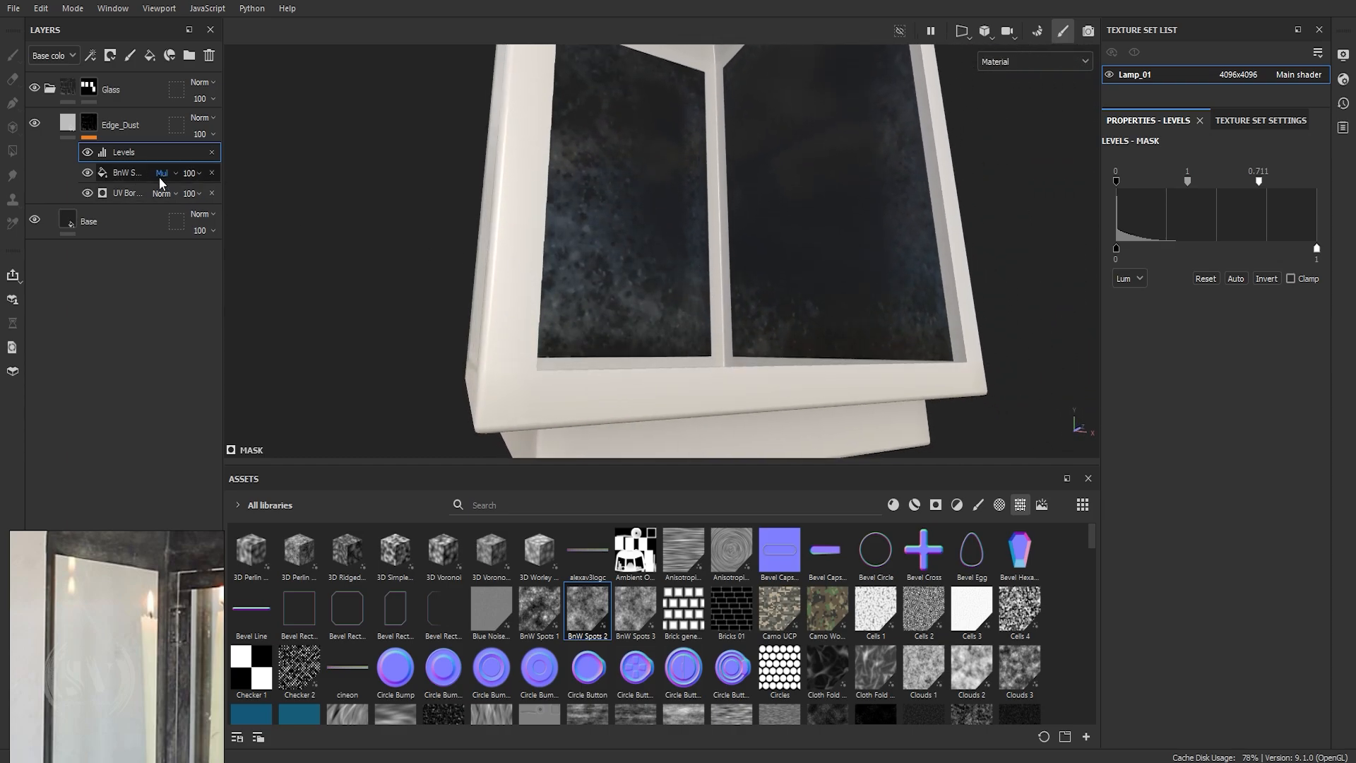
Brighten the Edge_Dust layer's base color to light gray E0E0E0.
click(68, 124)
click(1189, 435)
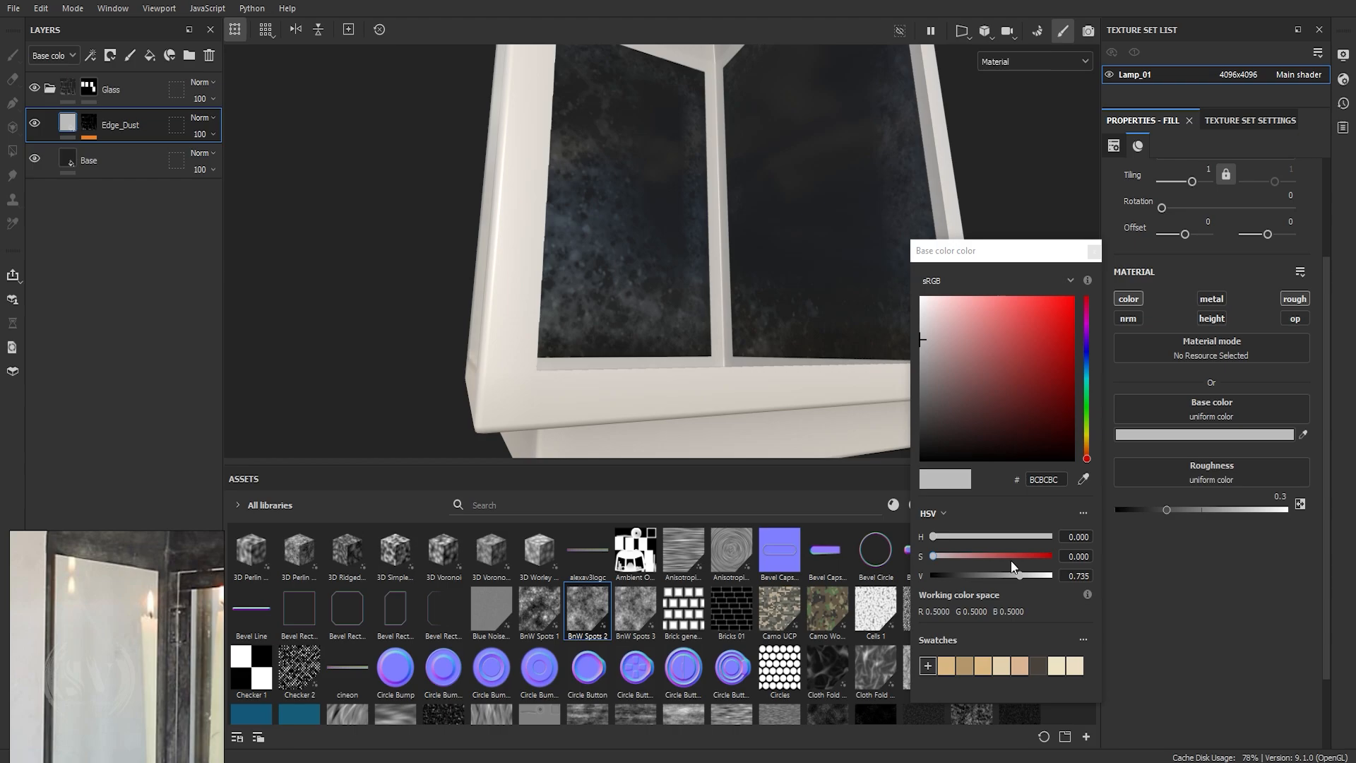
drag(981, 576, 1037, 575)
alt+drag(742, 339, 666, 278)
alt+middle_drag(665, 279, 697, 183)
scroll(633, 321, up, 3)
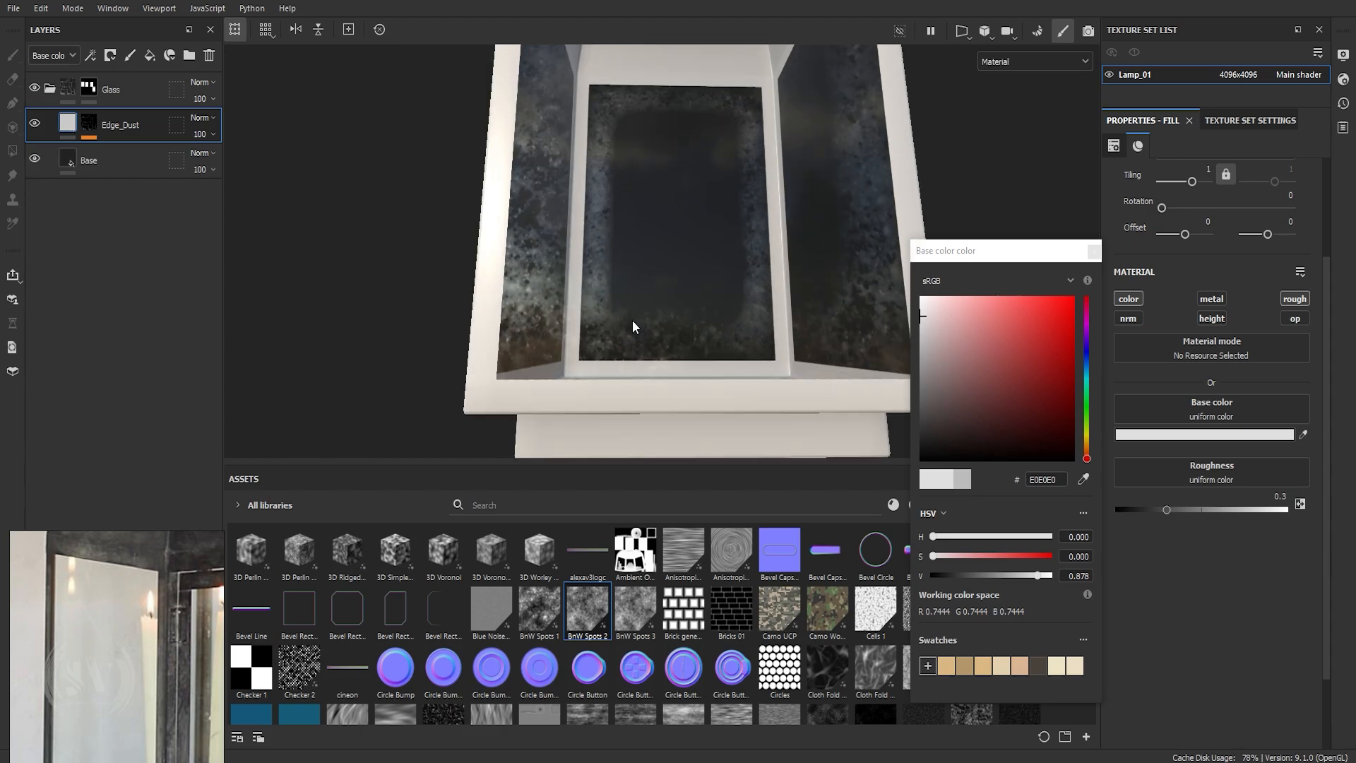
alt+drag(633, 322, 714, 324)
click(1095, 253)
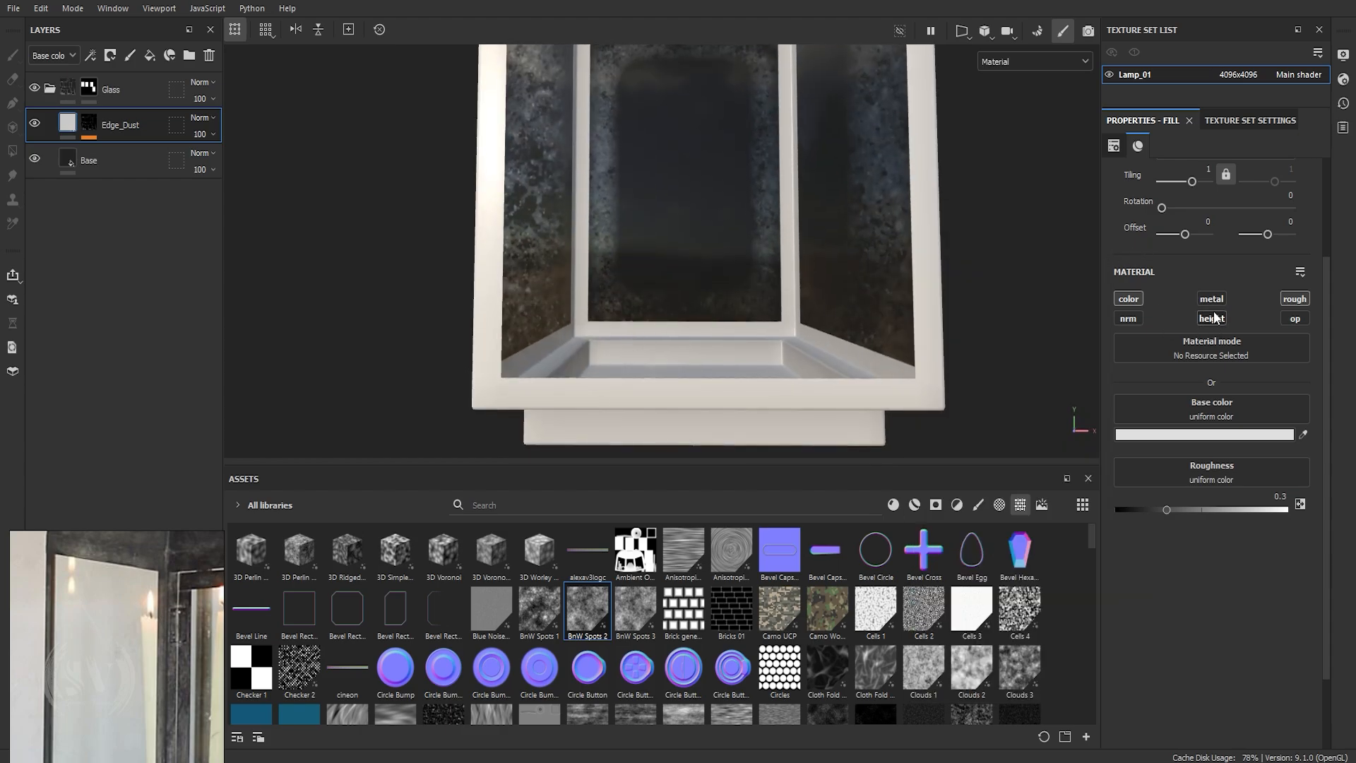
Try the metal channel on the Edge_Dust layer with a metallic value of 0.8327.
scroll(623, 291, down, 4)
alt+drag(623, 317, 671, 319)
alt+drag(753, 277, 597, 288)
scroll(589, 151, up, 4)
alt+drag(588, 152, 640, 279)
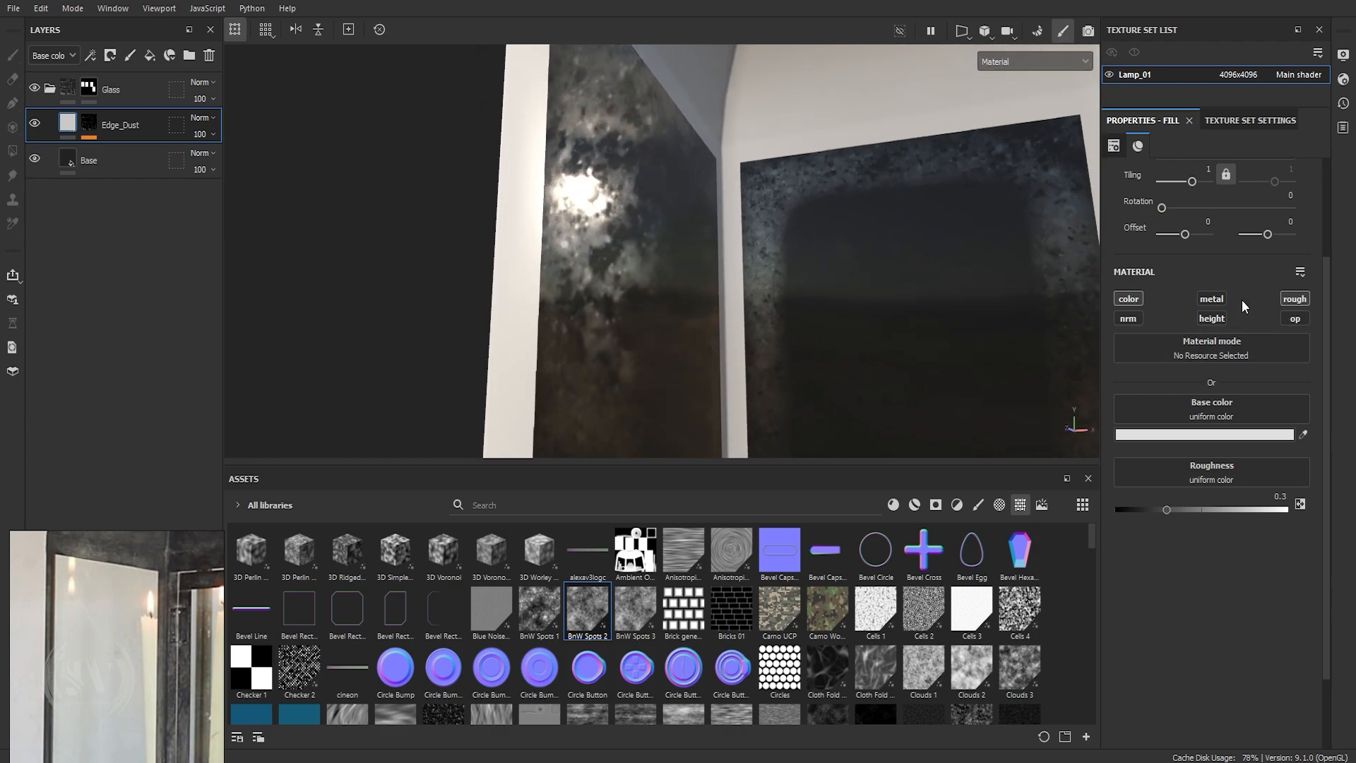
click(1220, 299)
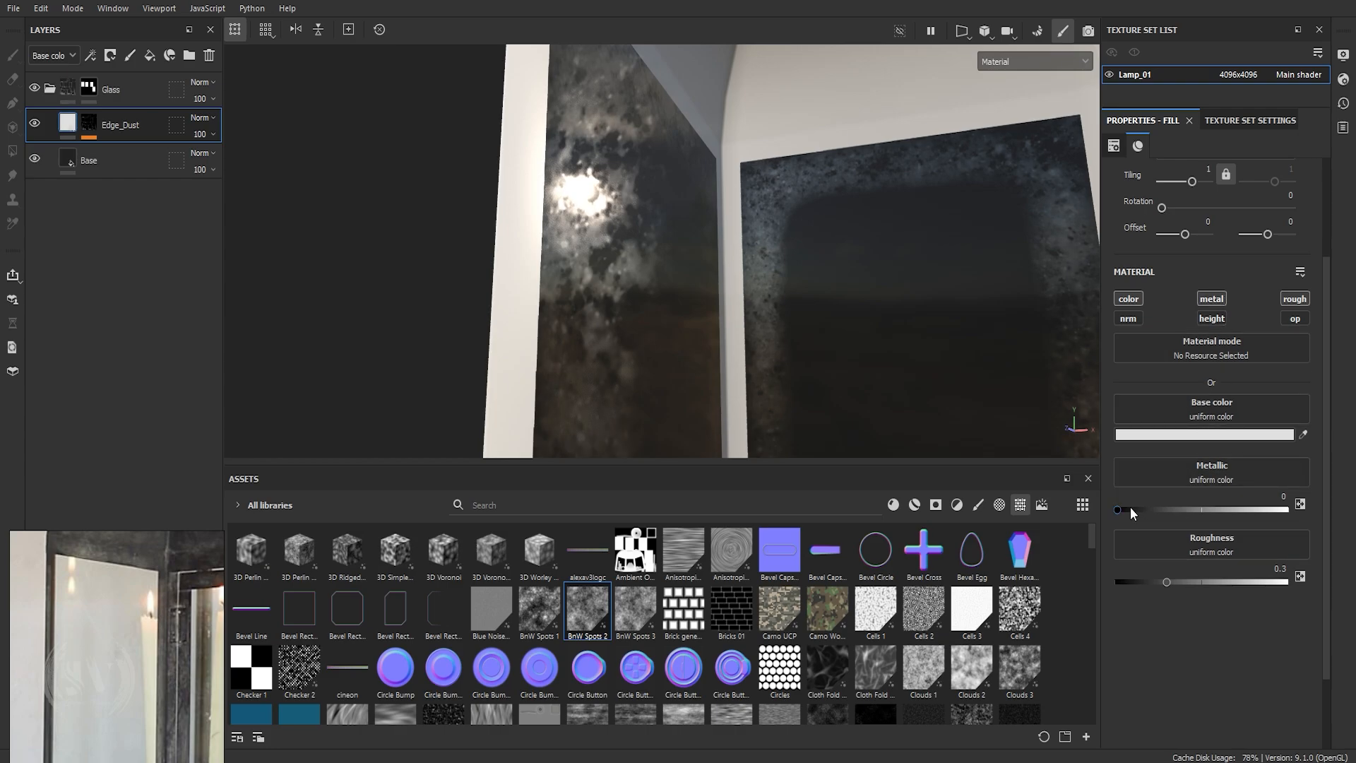
drag(1130, 508, 1195, 515)
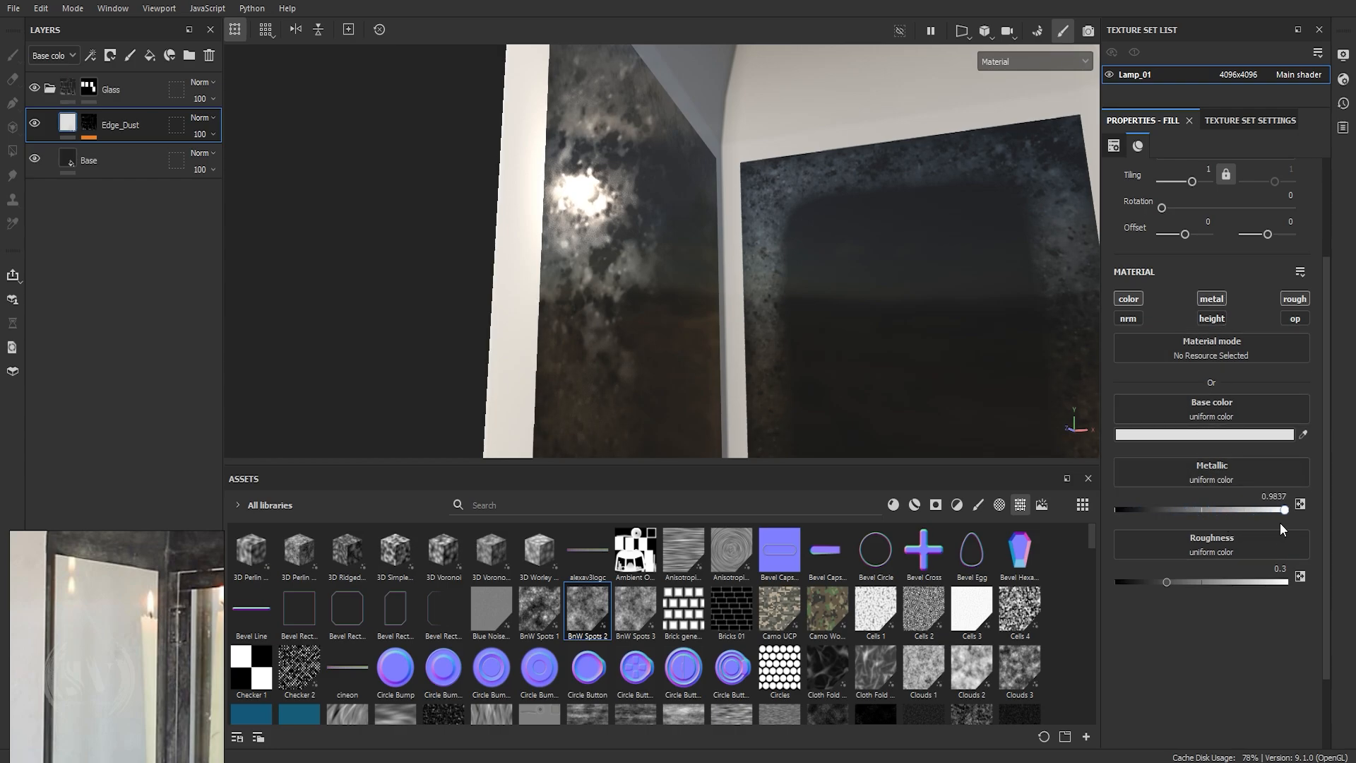
scroll(500, 285, down, 8)
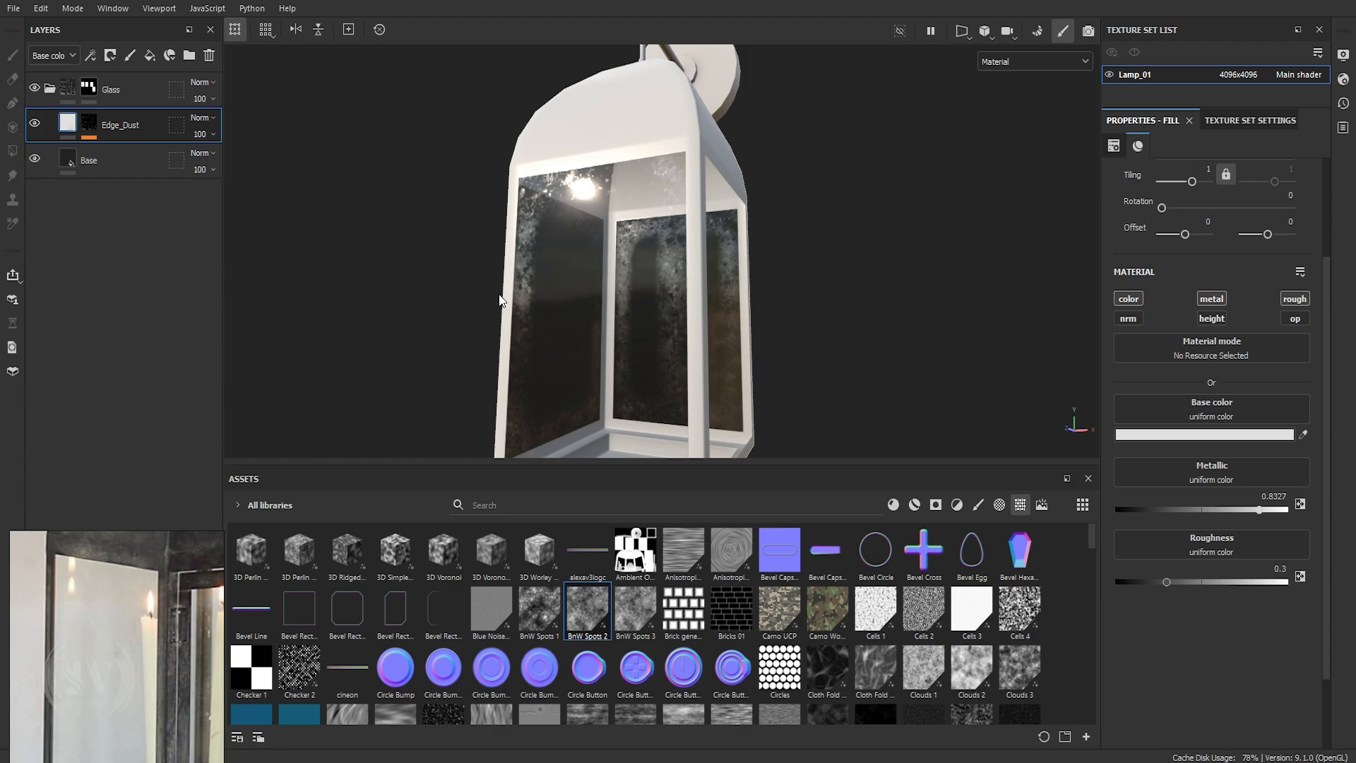
alt+drag(501, 299, 528, 311)
scroll(528, 227, up, 6)
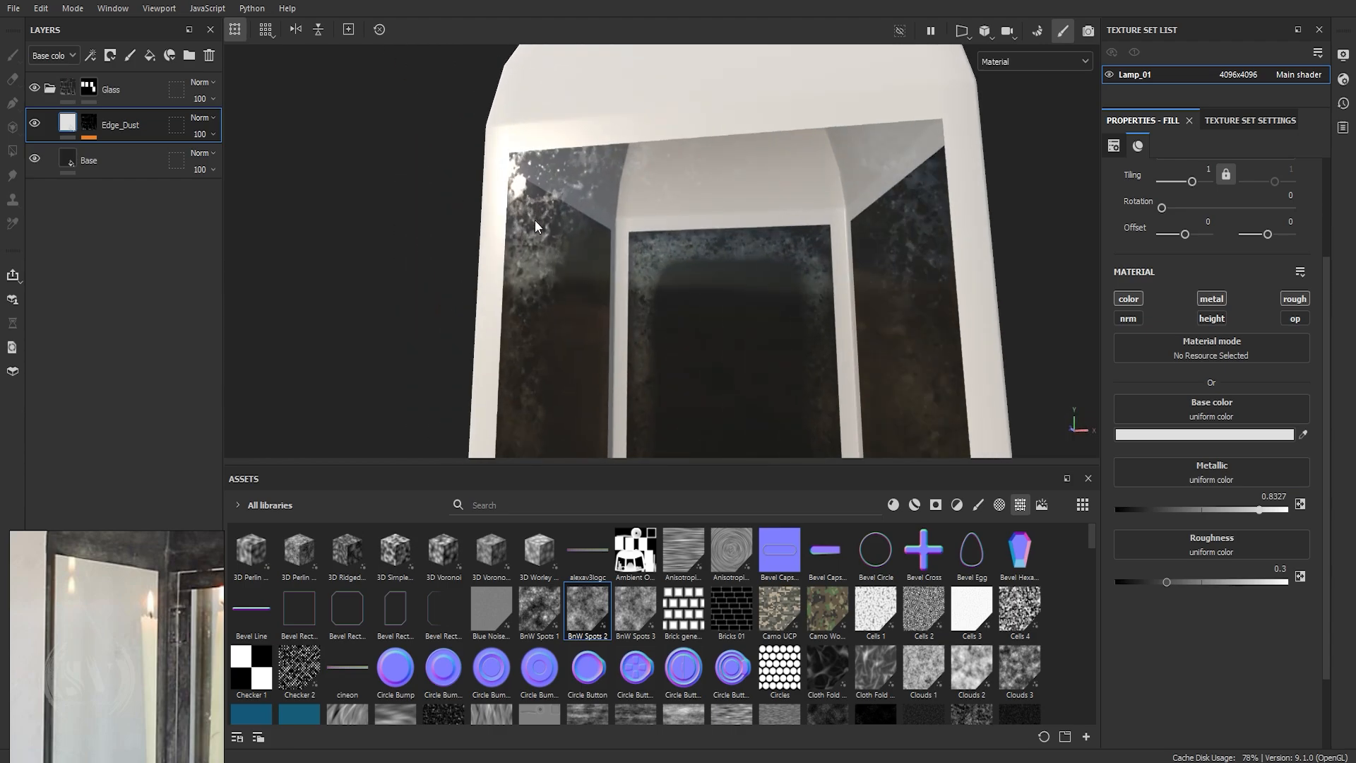
alt+drag(535, 220, 570, 271)
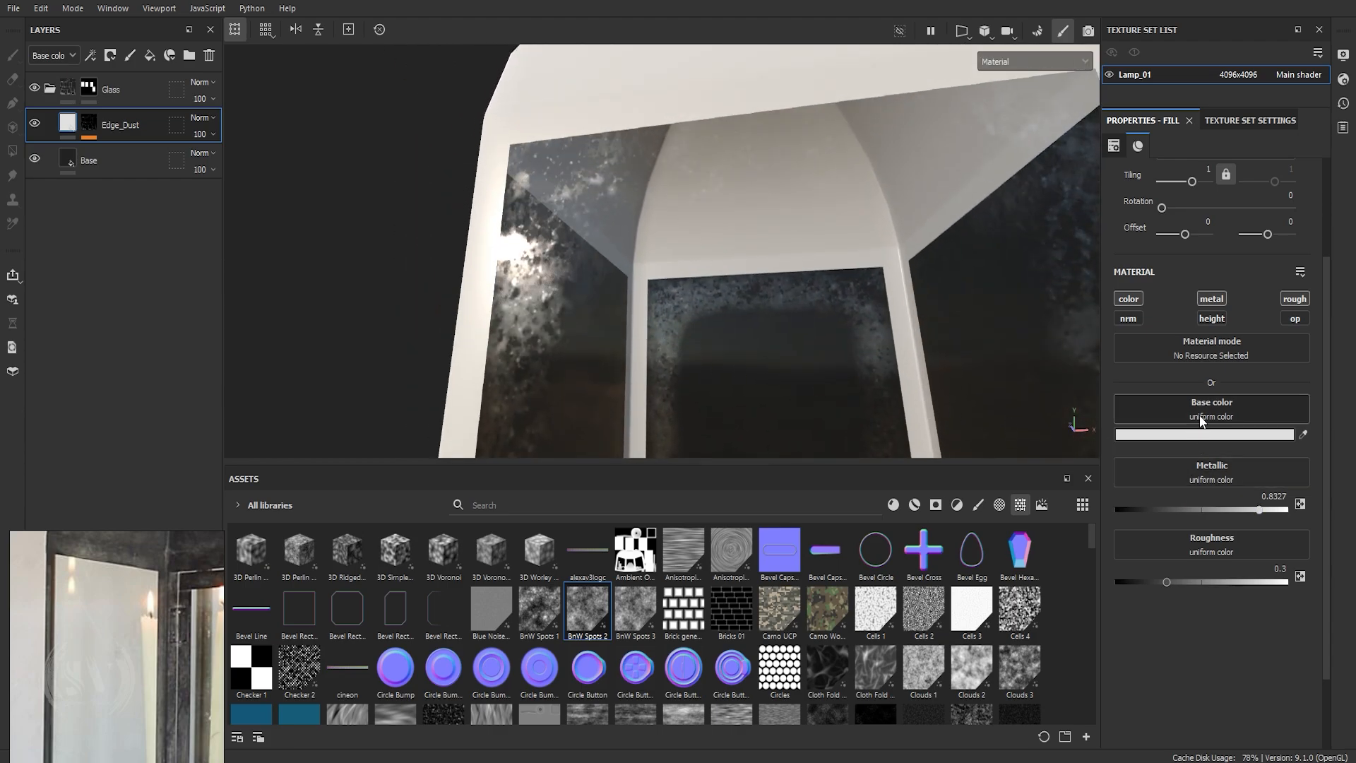
click(1208, 300)
click(1207, 300)
click(1207, 300)
Set the Edge_Dust layer's roughness to 0.8245 and check the dust's reflections on the panes.
scroll(579, 233, down, 6)
alt+drag(576, 237, 528, 324)
scroll(529, 319, up, 4)
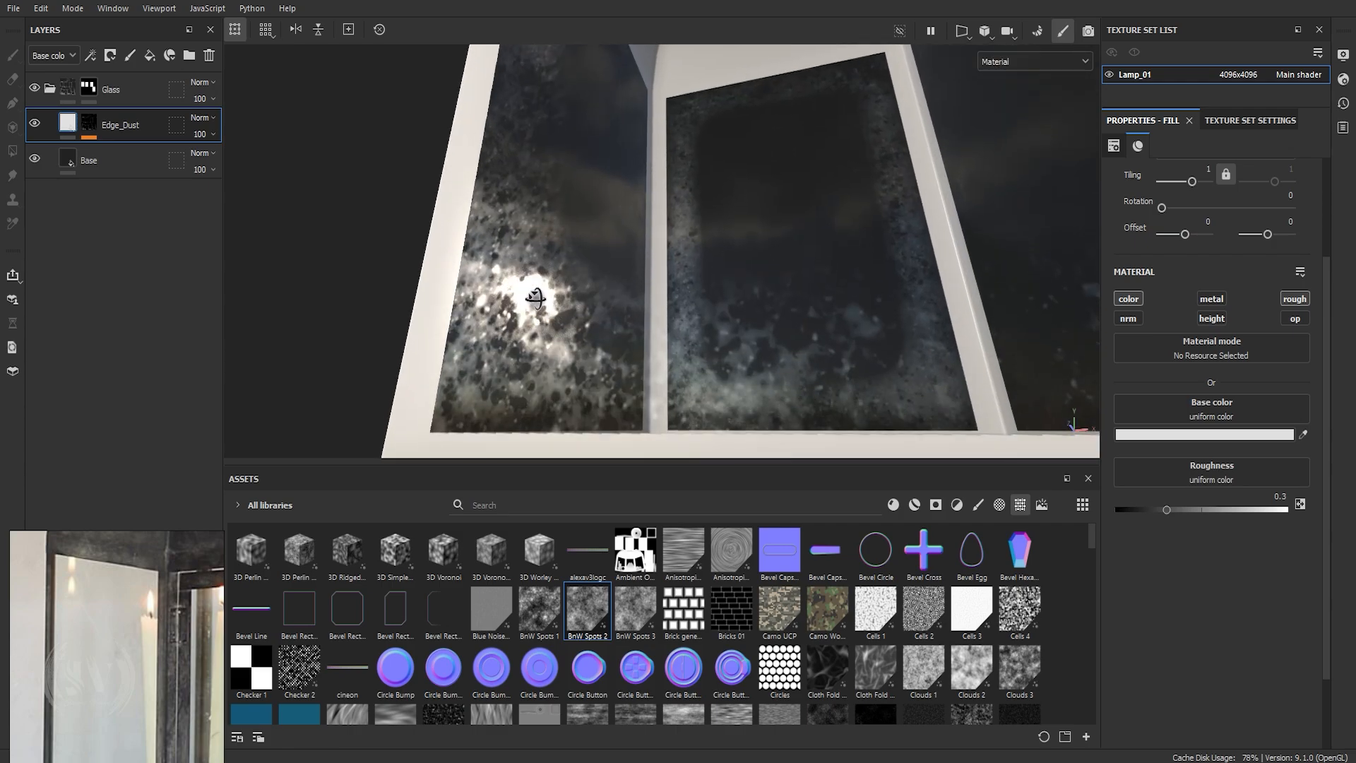
alt+drag(529, 272, 533, 307)
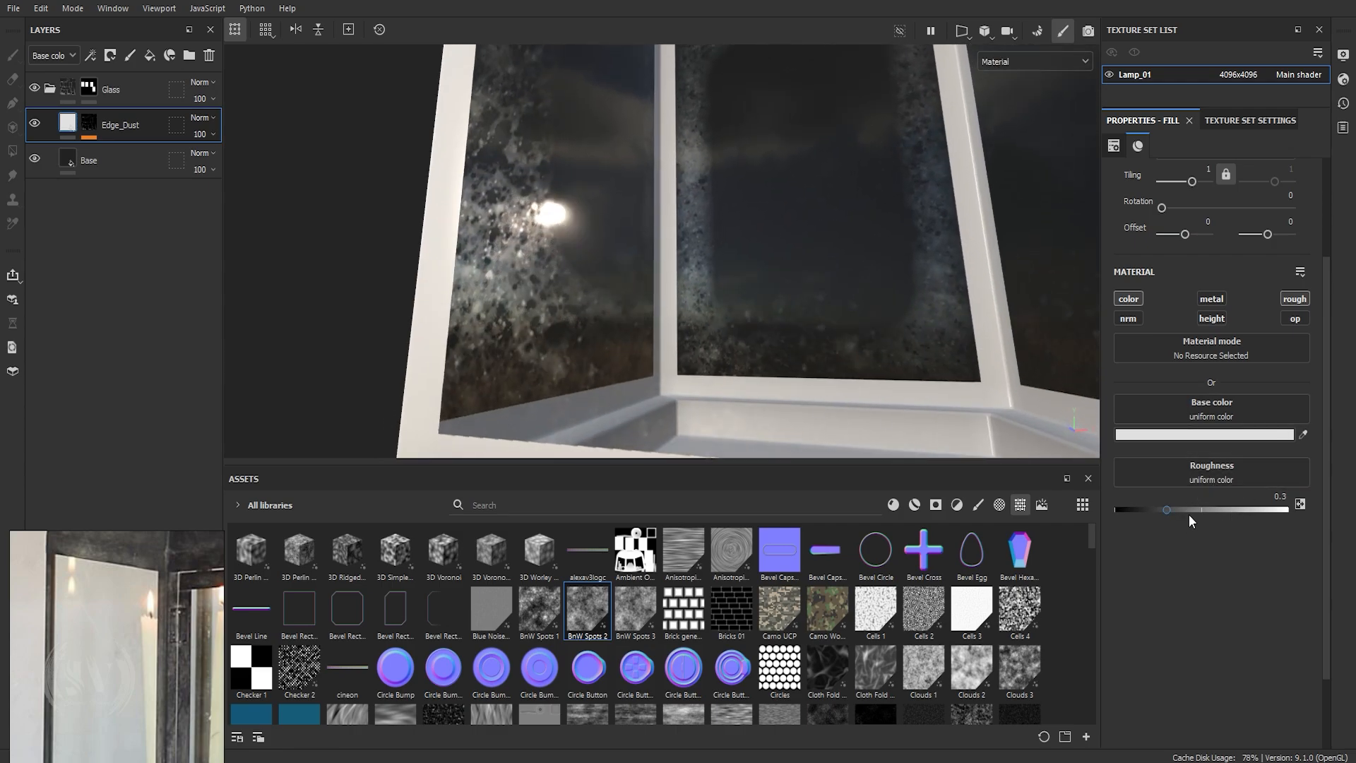
drag(1168, 508, 1257, 530)
scroll(524, 382, down, 6)
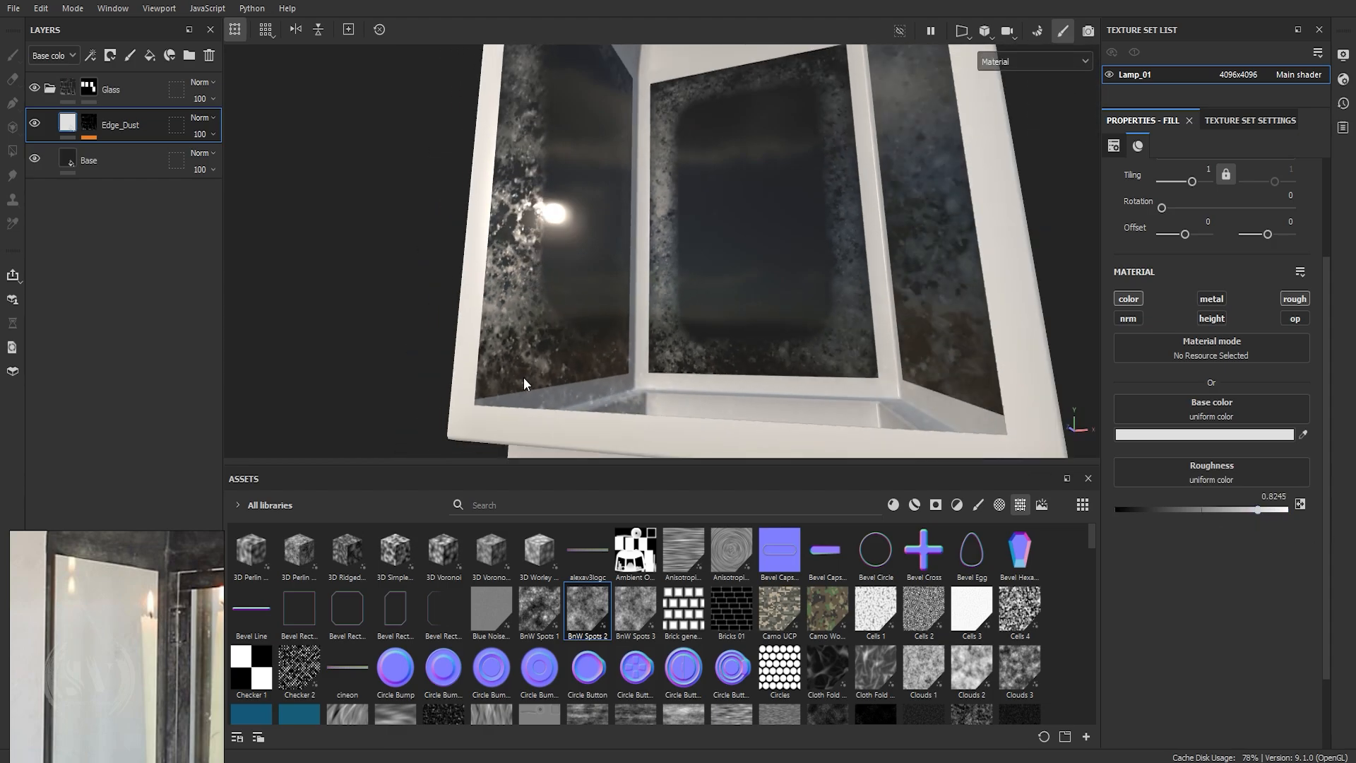
scroll(636, 406, down, 3)
alt+drag(684, 396, 597, 291)
scroll(595, 238, up, 3)
alt+drag(595, 237, 547, 303)
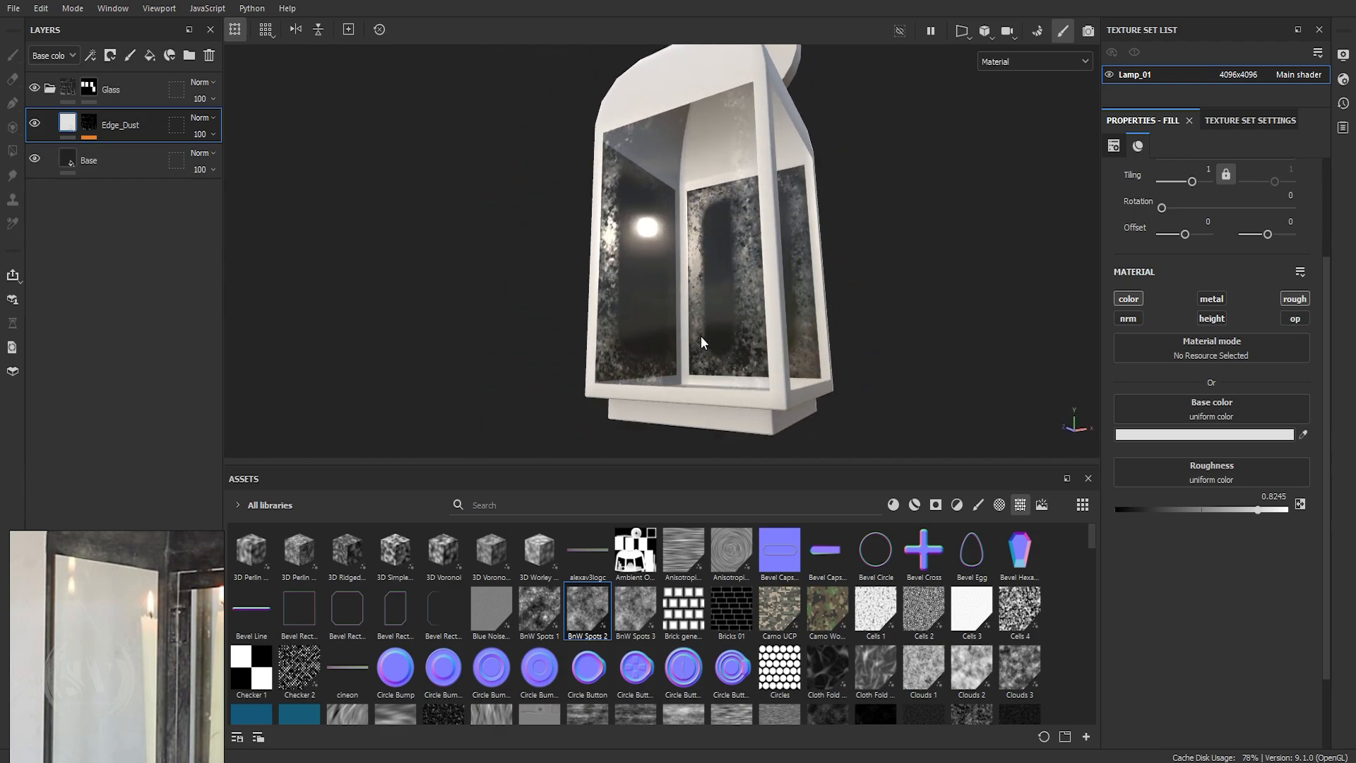
Narrow the dust border by setting the Edge_Dust generator's distance to 0.07.
scroll(702, 342, up, 3)
alt+drag(702, 342, 636, 226)
click(76, 125)
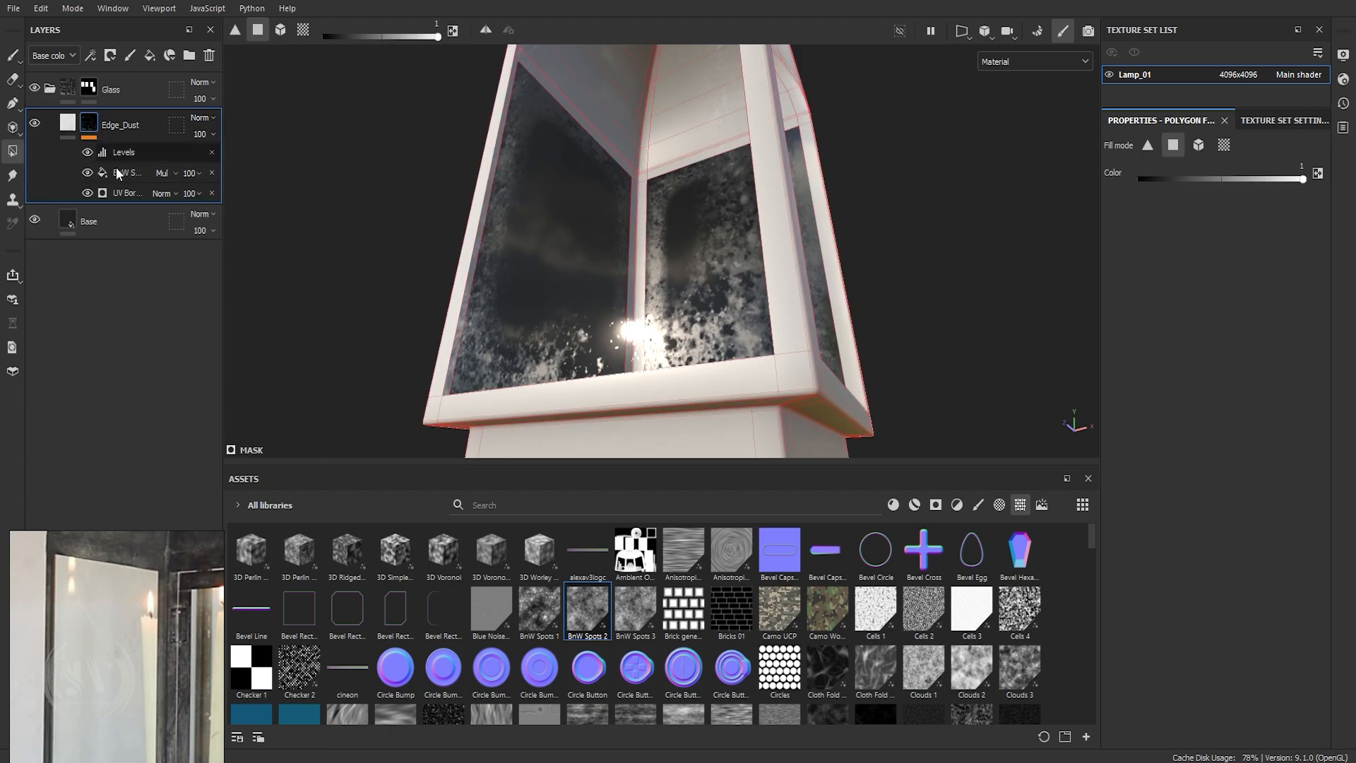
click(127, 193)
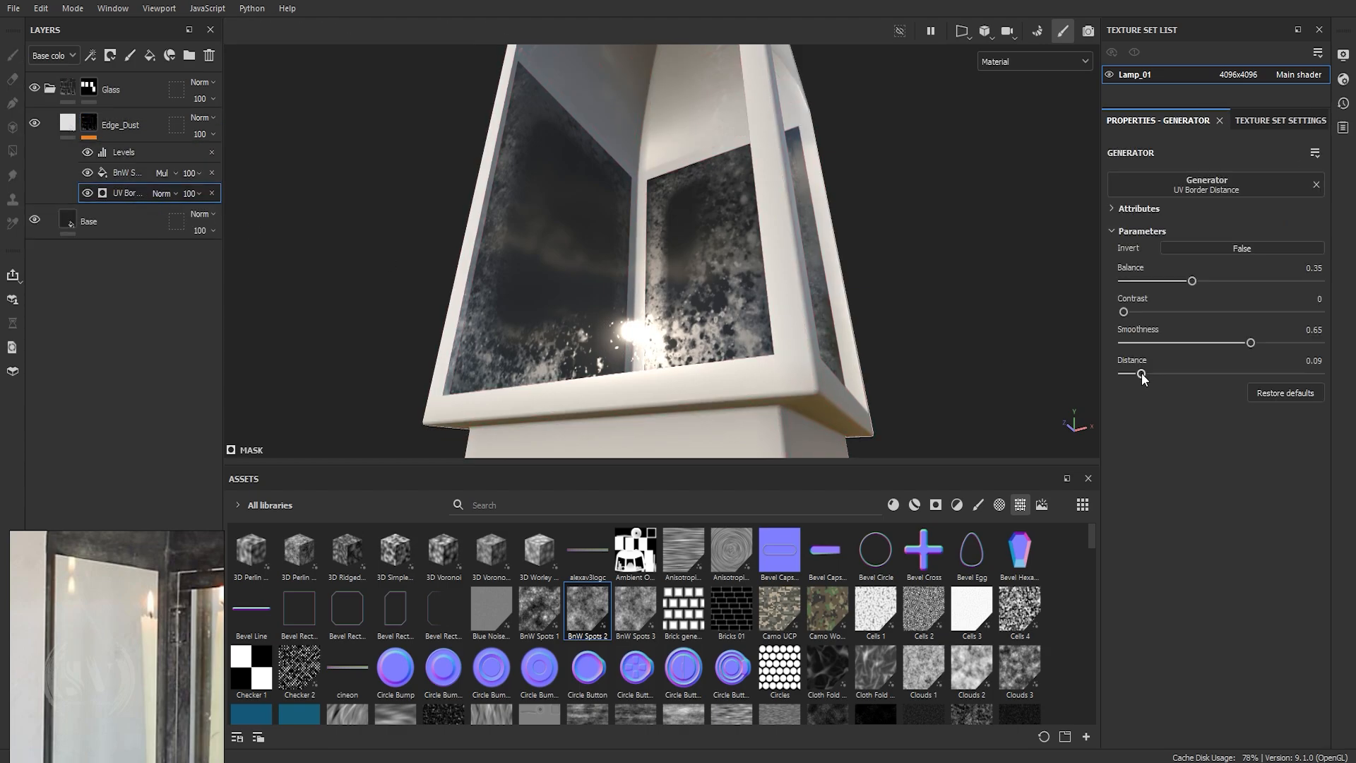
drag(1141, 373, 1137, 373)
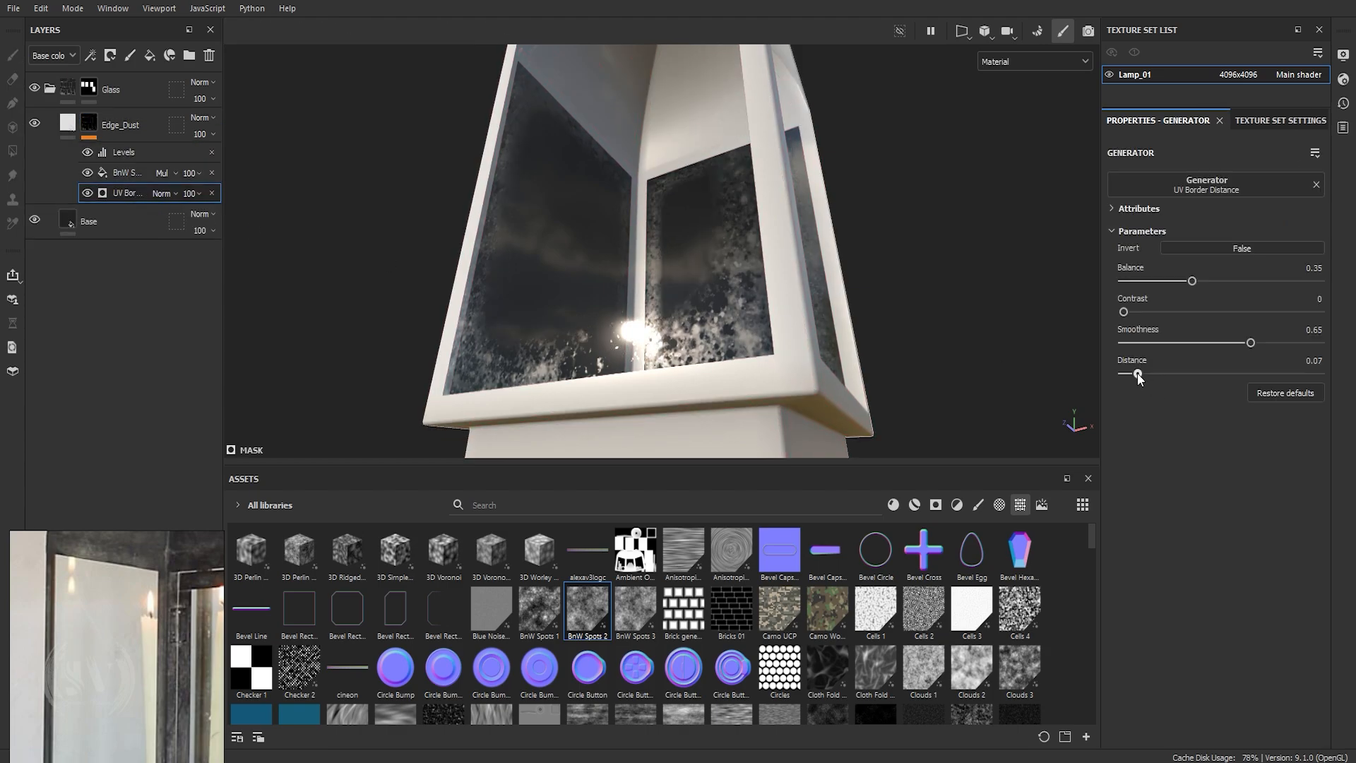
alt+drag(706, 340, 748, 373)
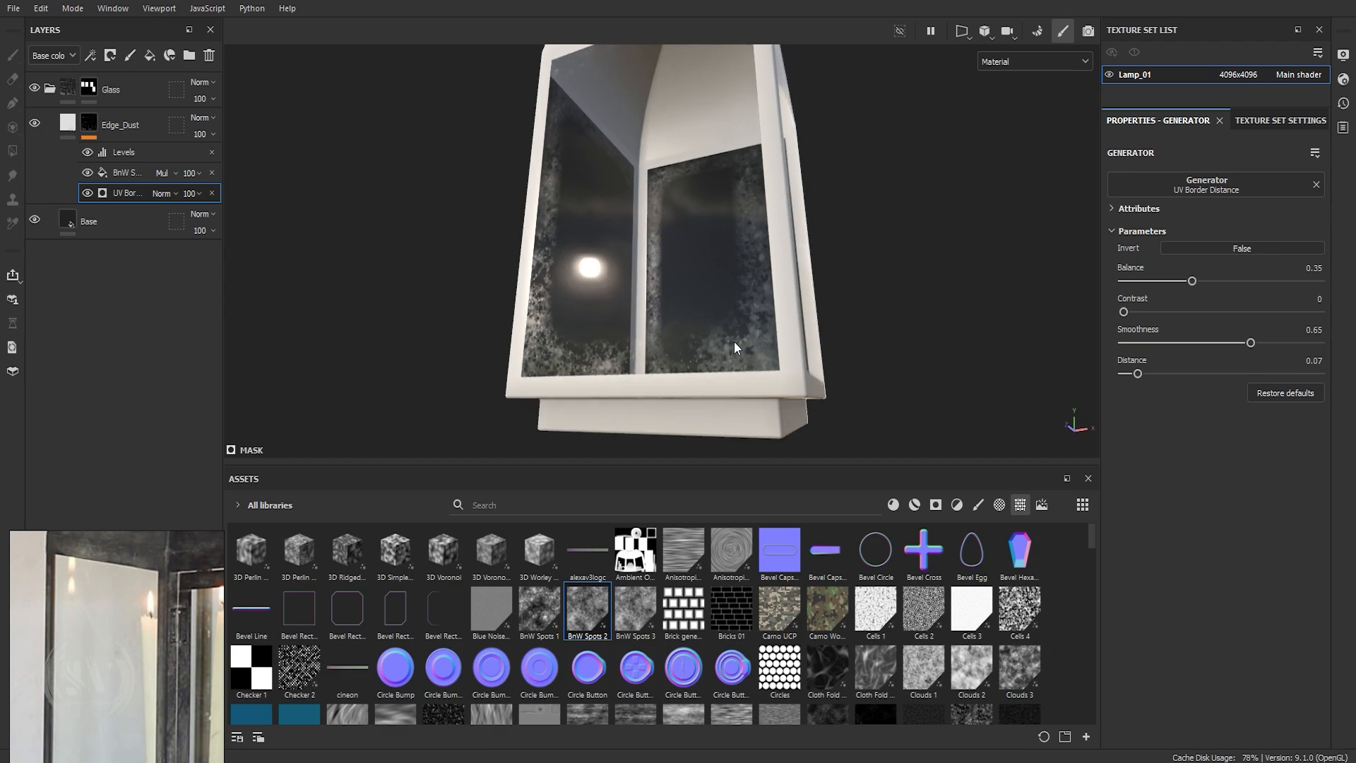
Isolate the Edge_Dust mask and set its UV Border Distance generator to distance 0.11 and balance 0.27.
scroll(721, 330, up, 1)
alt+drag(706, 325, 727, 352)
alt+click(91, 124)
scroll(700, 351, up, 3)
alt+middle_drag(727, 351, 712, 390)
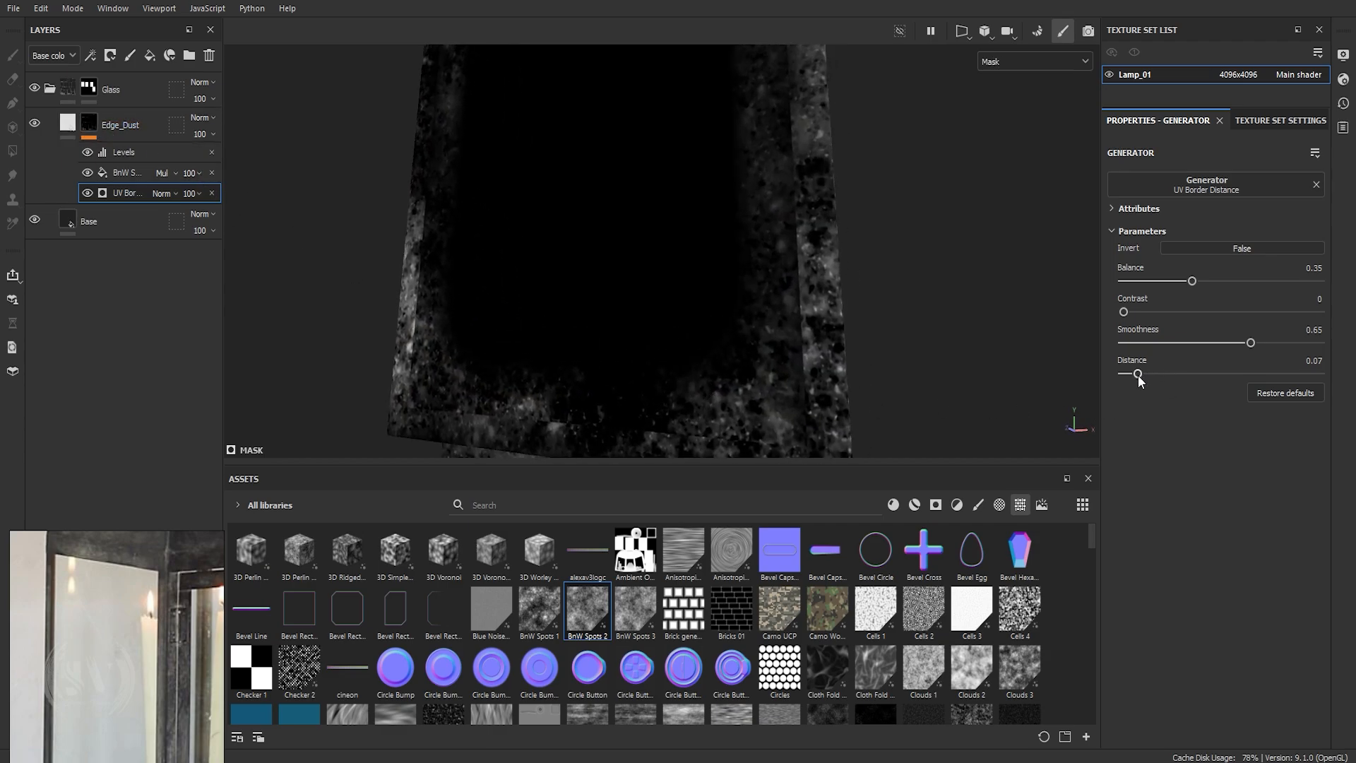
drag(1137, 375, 1136, 375)
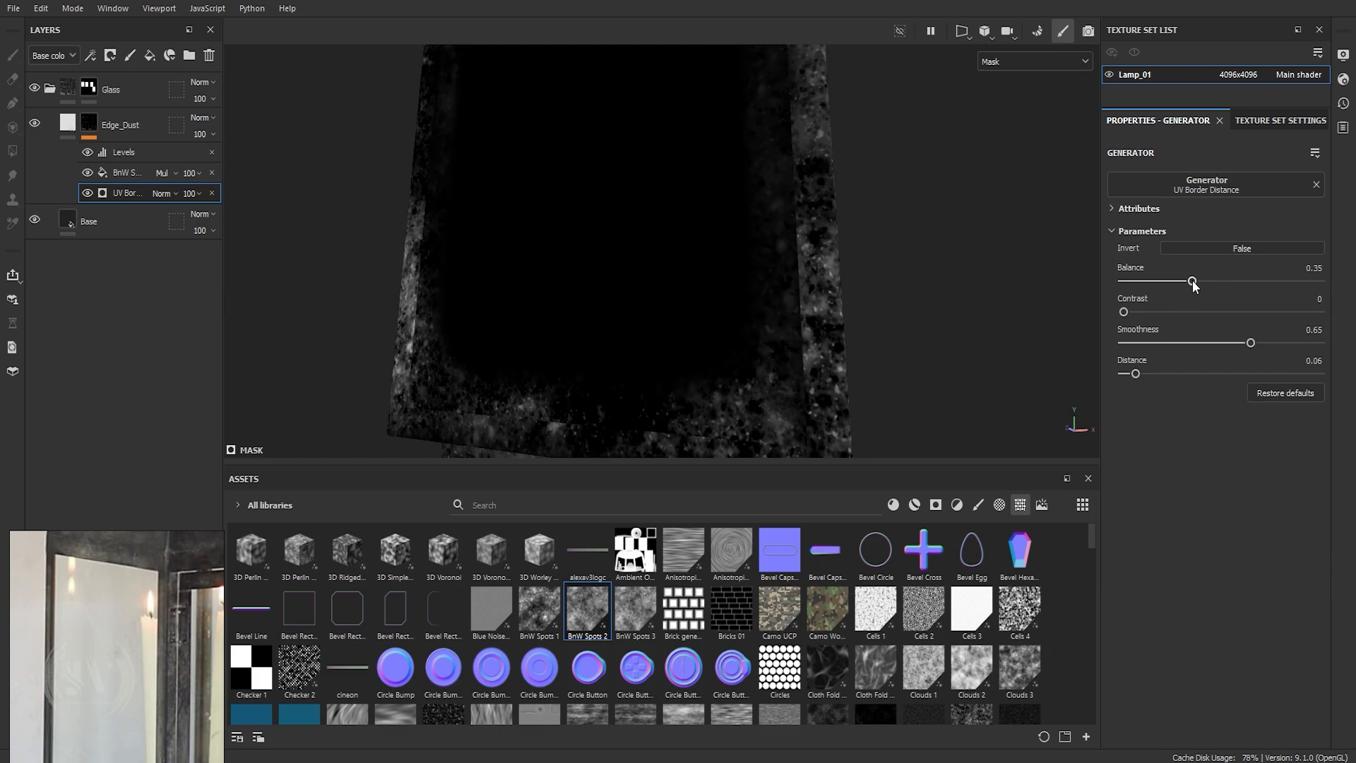
drag(1192, 282, 1207, 282)
drag(1136, 373, 1144, 373)
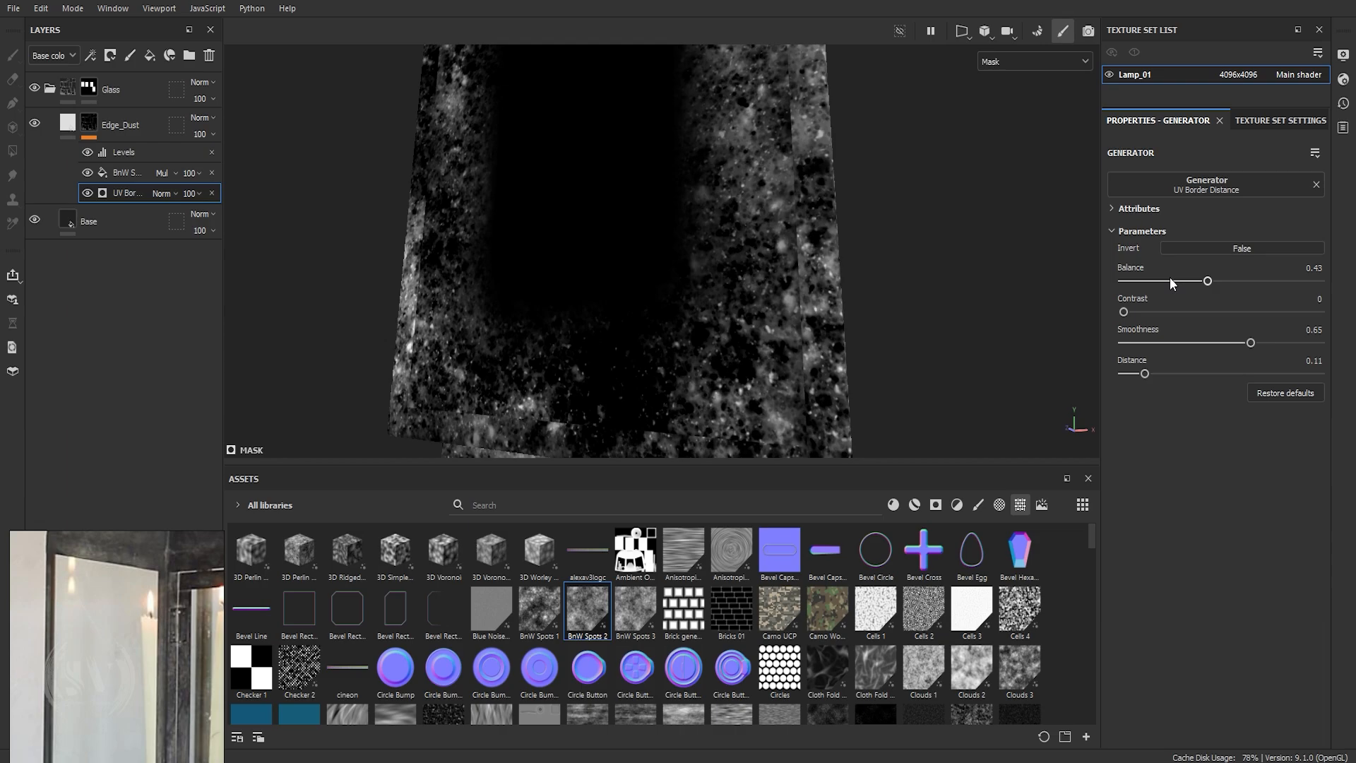
drag(1199, 281, 1176, 285)
alt+right_drag(761, 382, 661, 335)
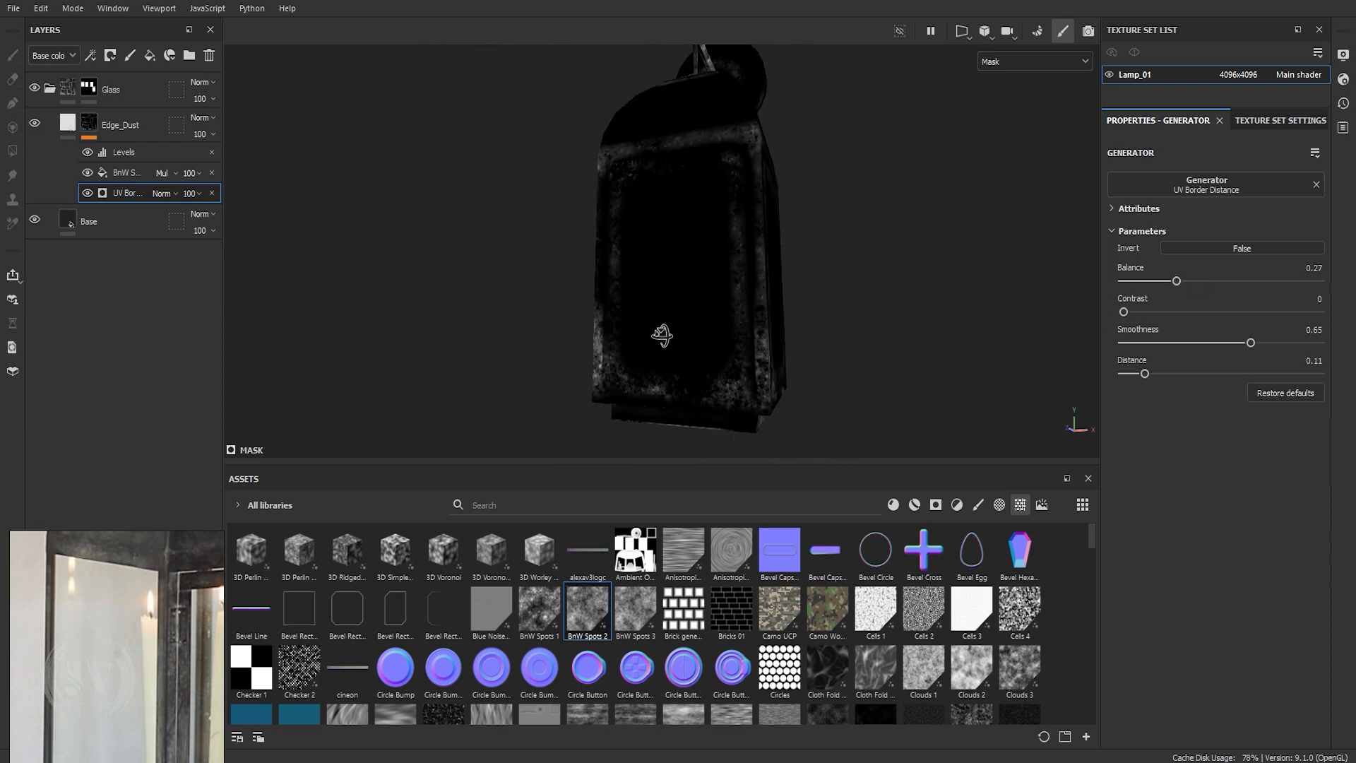
Set the Edge_Dust generator's smoothness to 0.41 and its balance to 0.29.
alt+drag(661, 336, 762, 354)
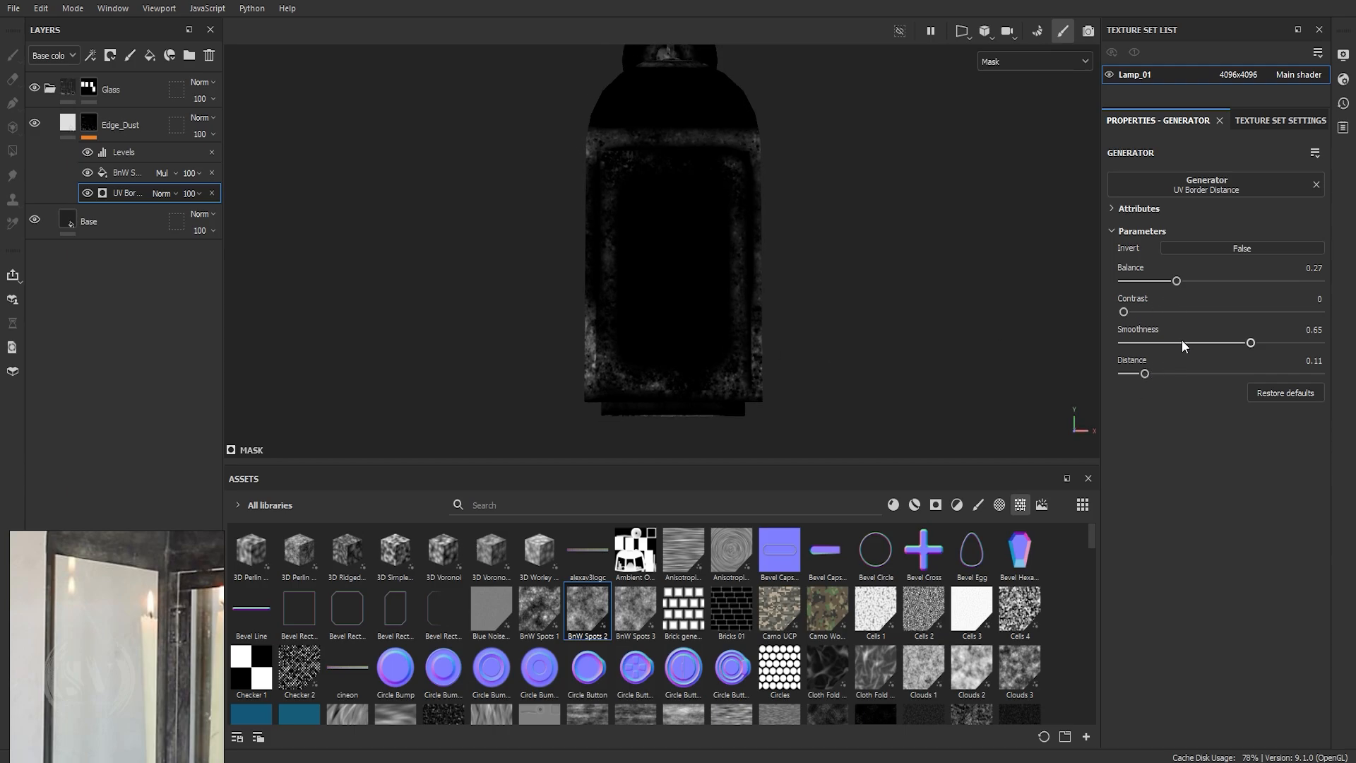
drag(1182, 341, 1206, 349)
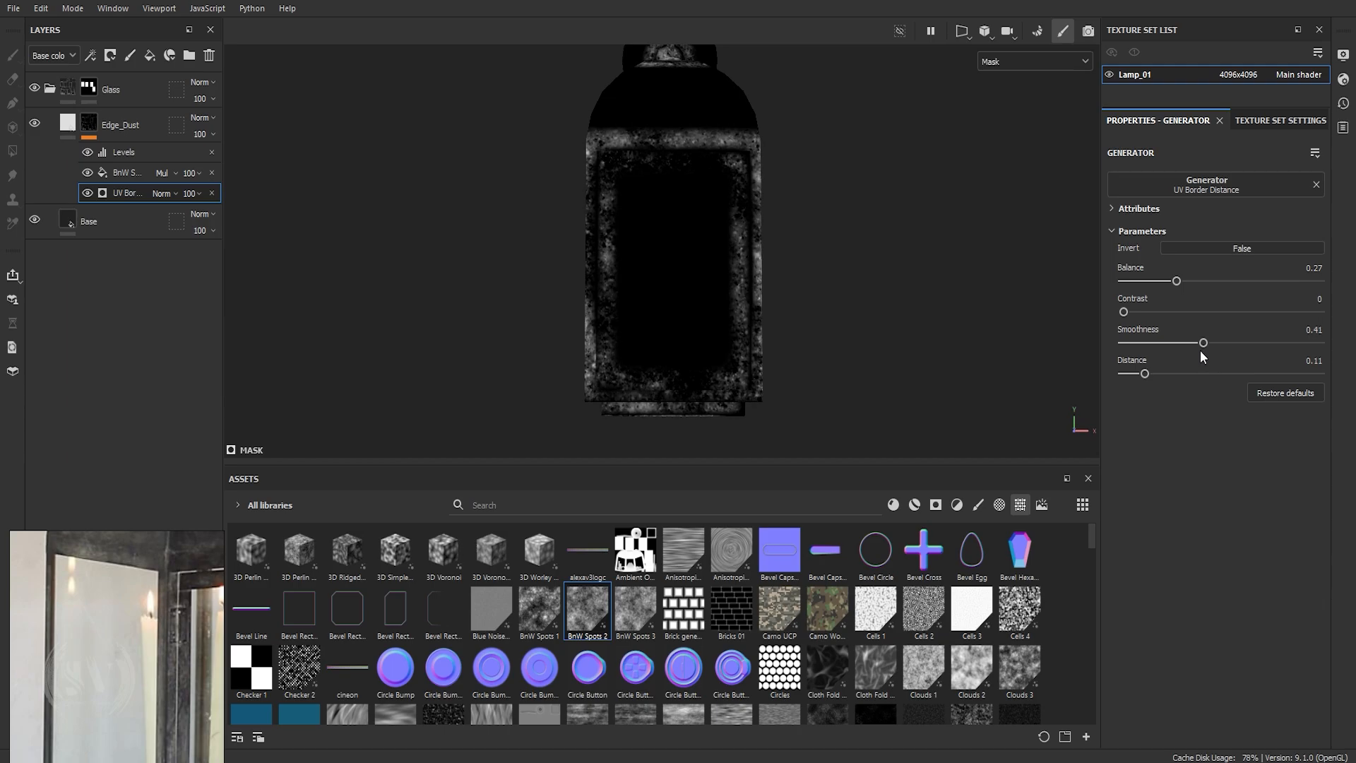
drag(1133, 311, 1181, 281)
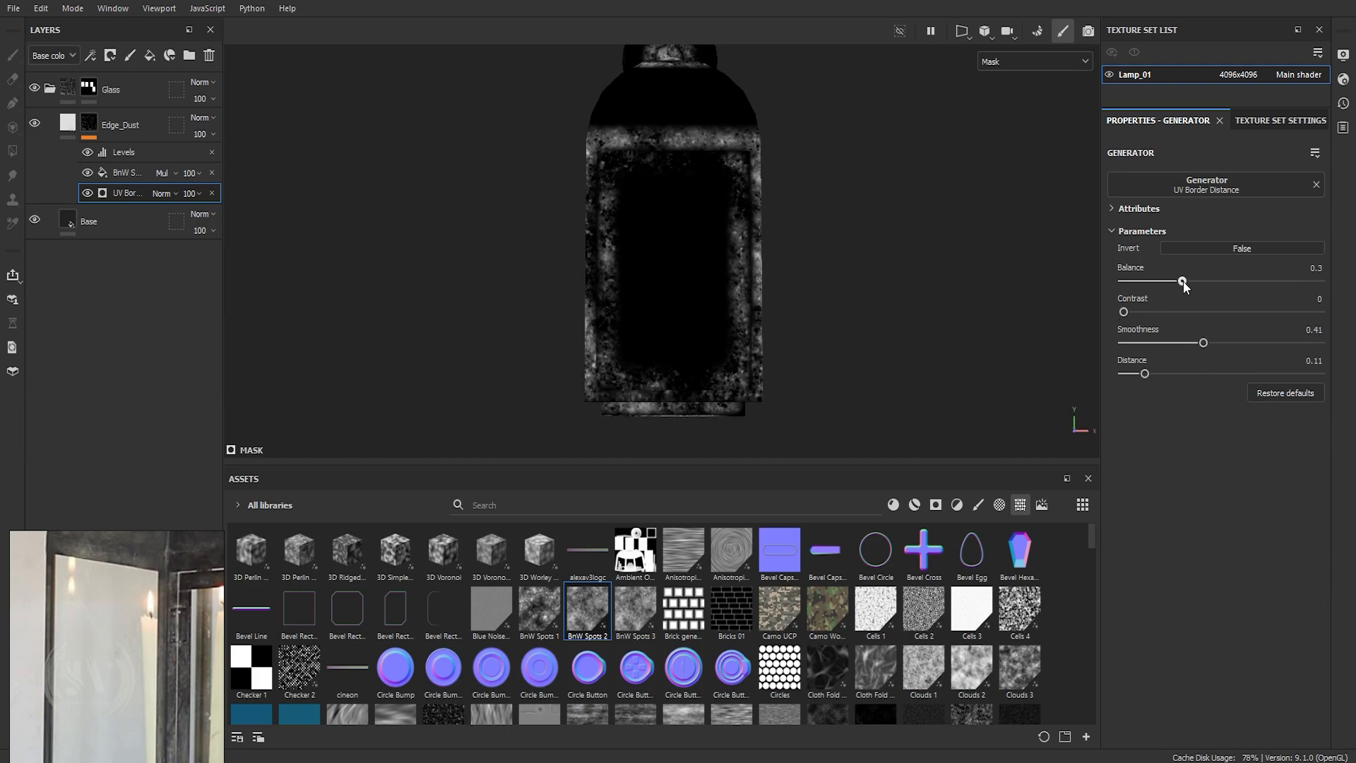
Examine the dust border up close in the mask and on the glass panes in the material view.
alt+drag(761, 288, 739, 372)
scroll(738, 375, up, 3)
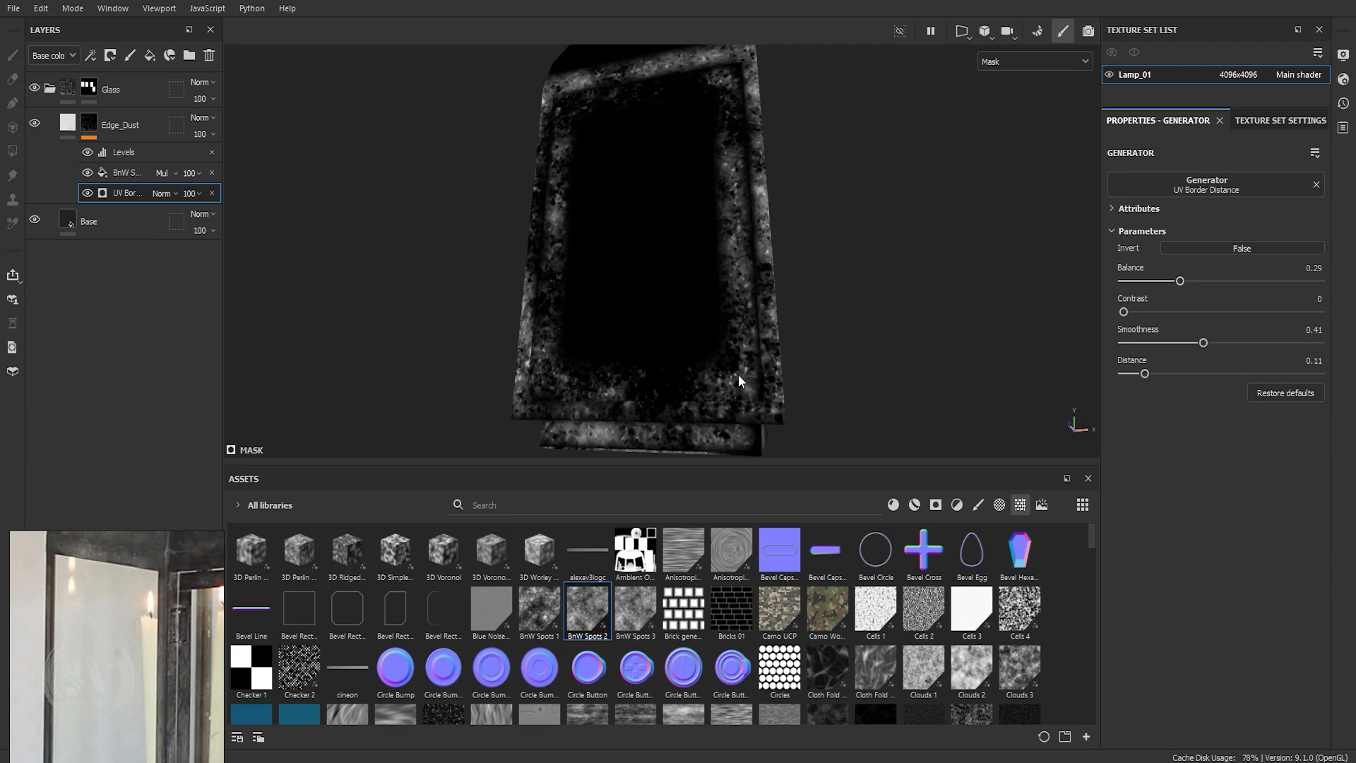
scroll(740, 384, up, 4)
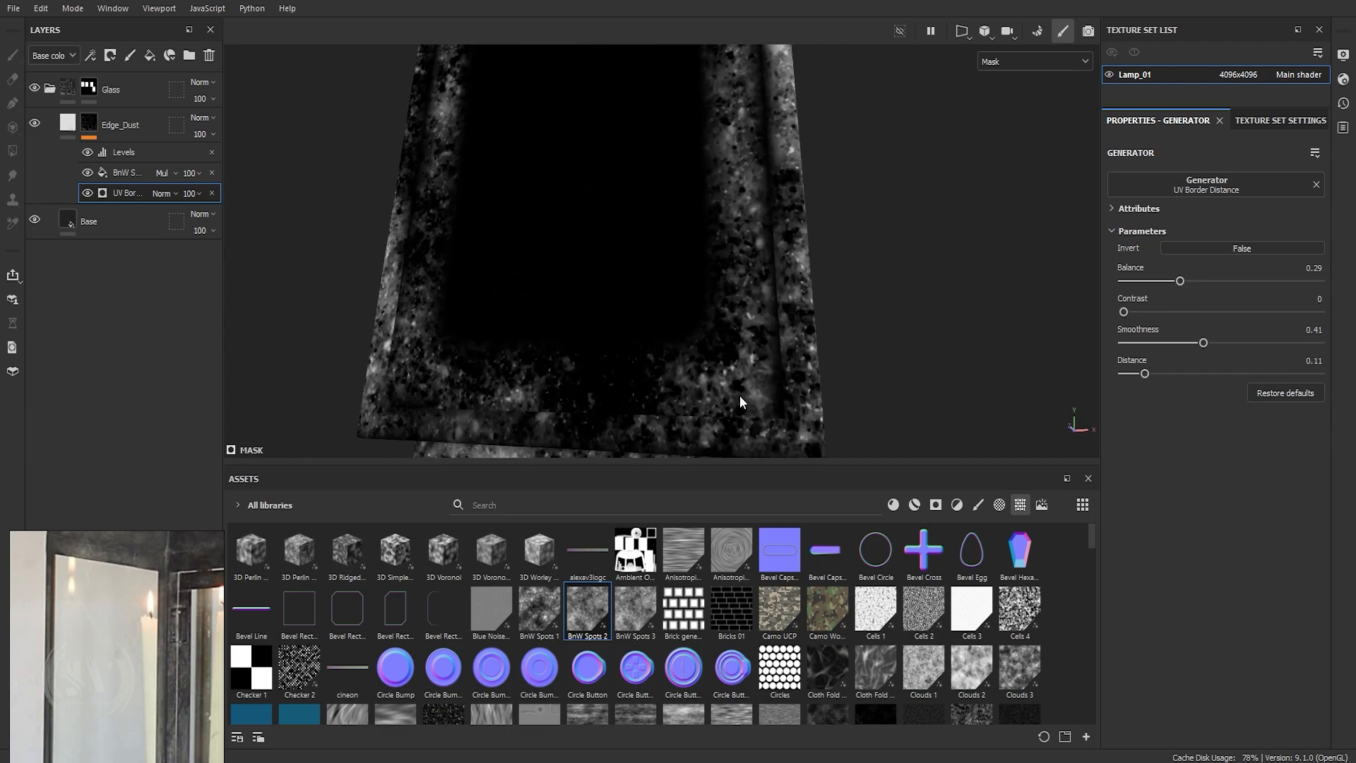
key(m)
scroll(739, 368, down, 5)
alt+drag(730, 353, 708, 295)
scroll(699, 304, up, 4)
scroll(699, 305, down, 3)
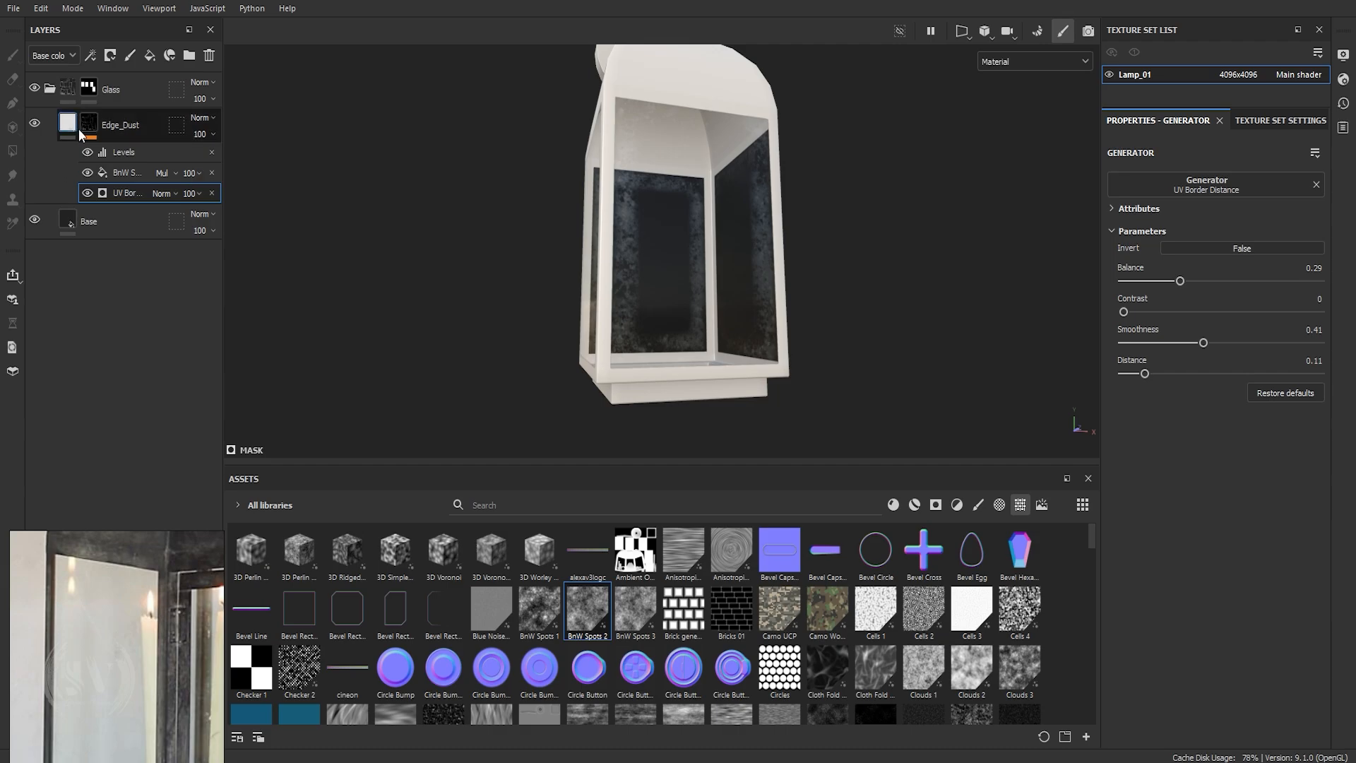
Add a fill layer named Cracks above Edge_Dust and give it a black mask.
click(151, 123)
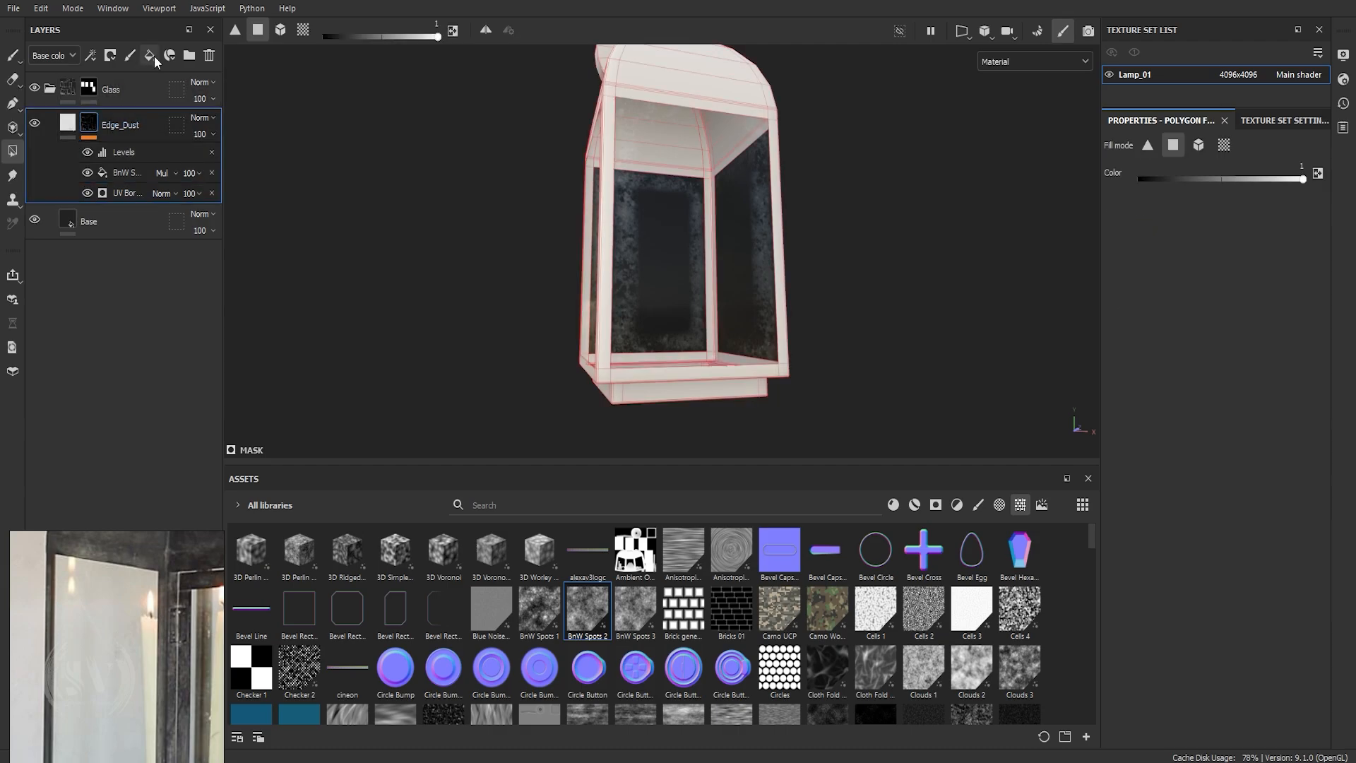
click(62, 129)
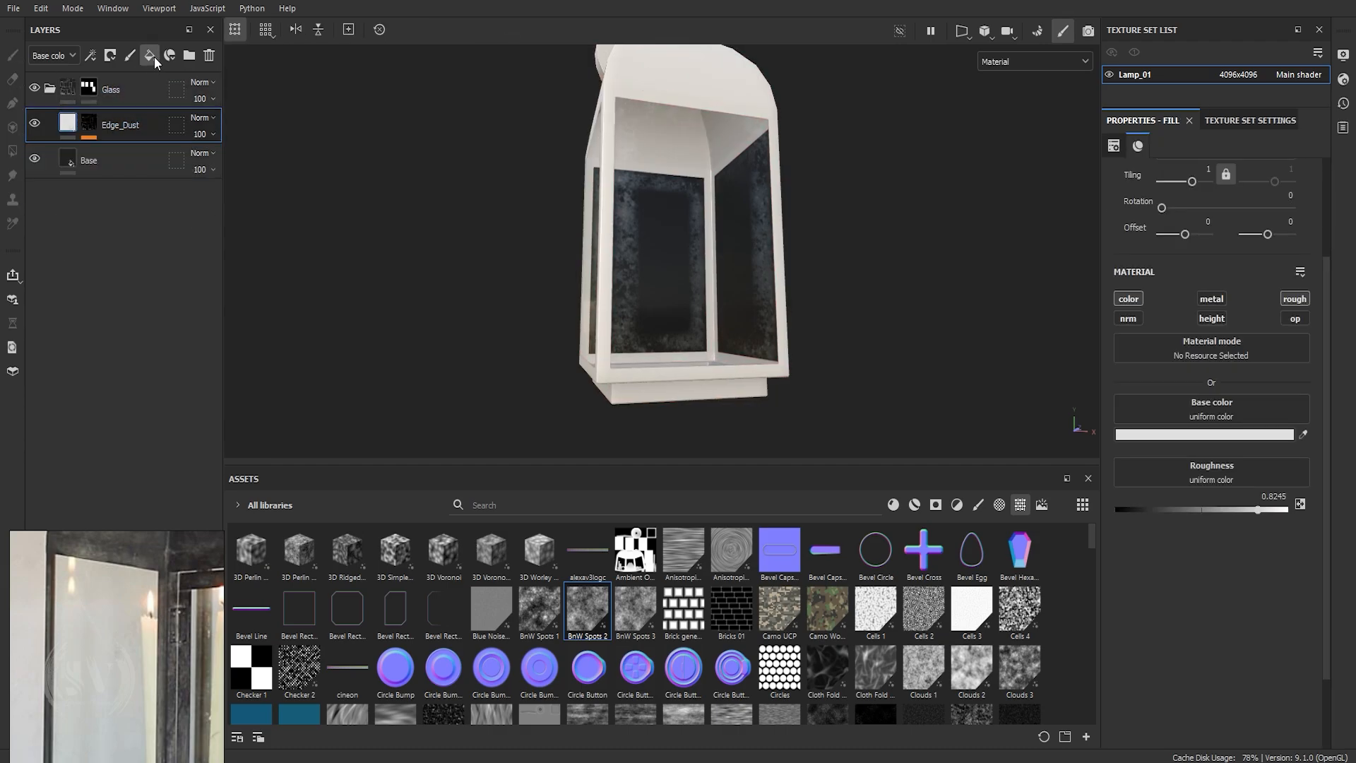
click(149, 55)
double_click(96, 125)
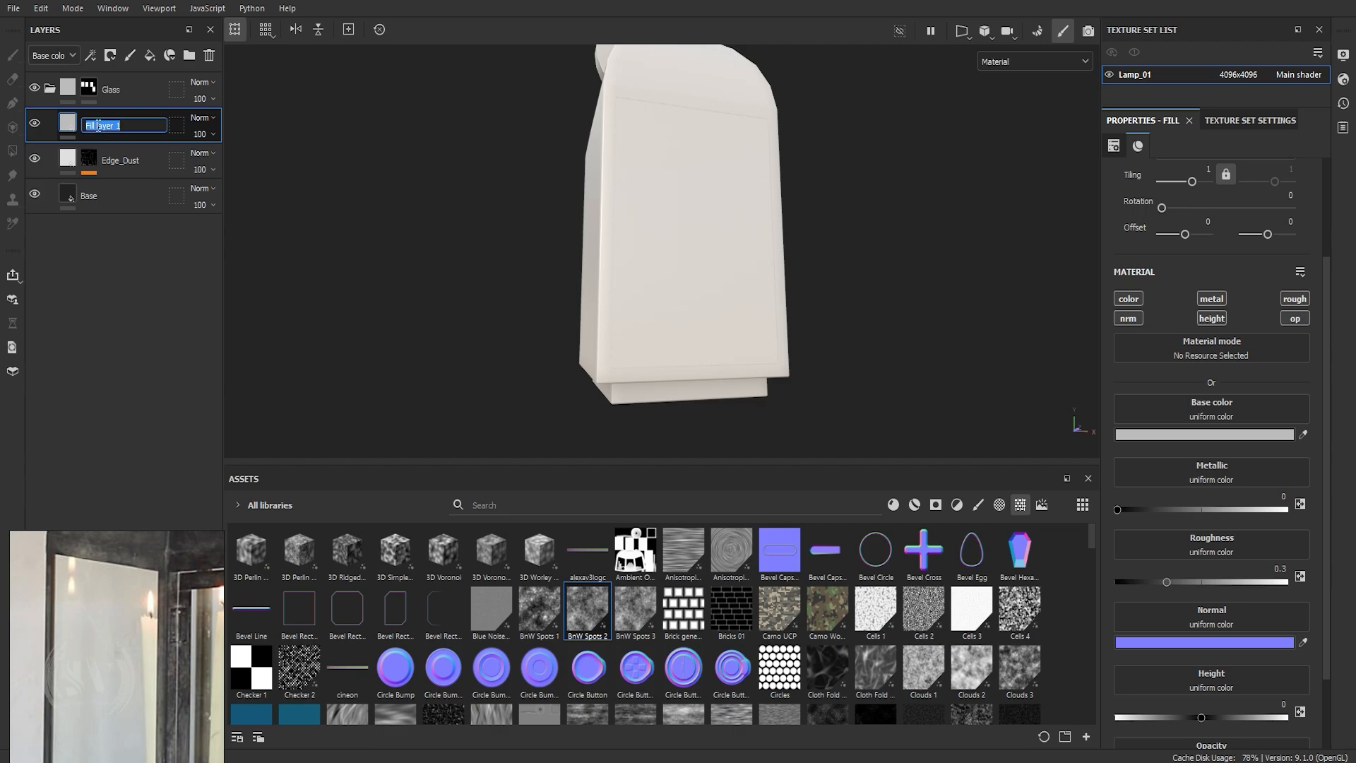
text(Cracks)
key(Return)
click(109, 55)
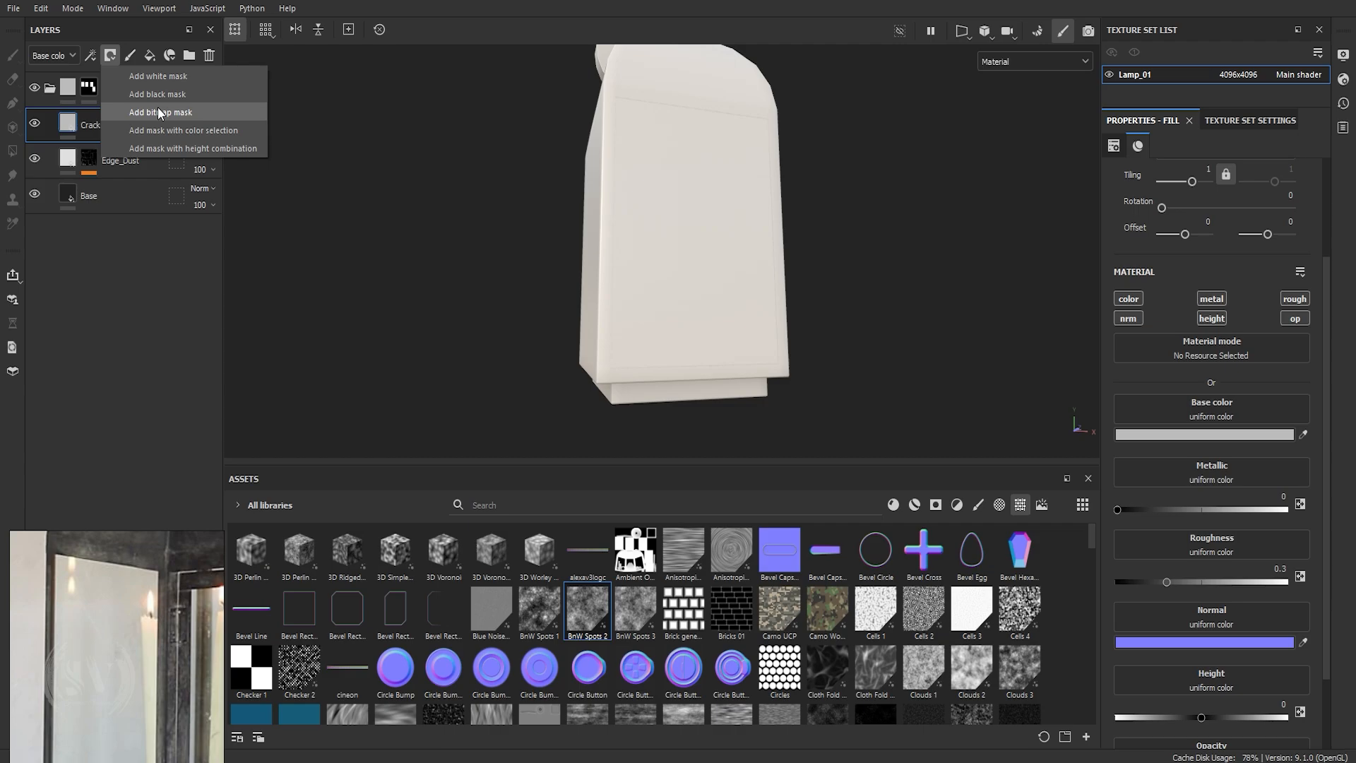
click(160, 95)
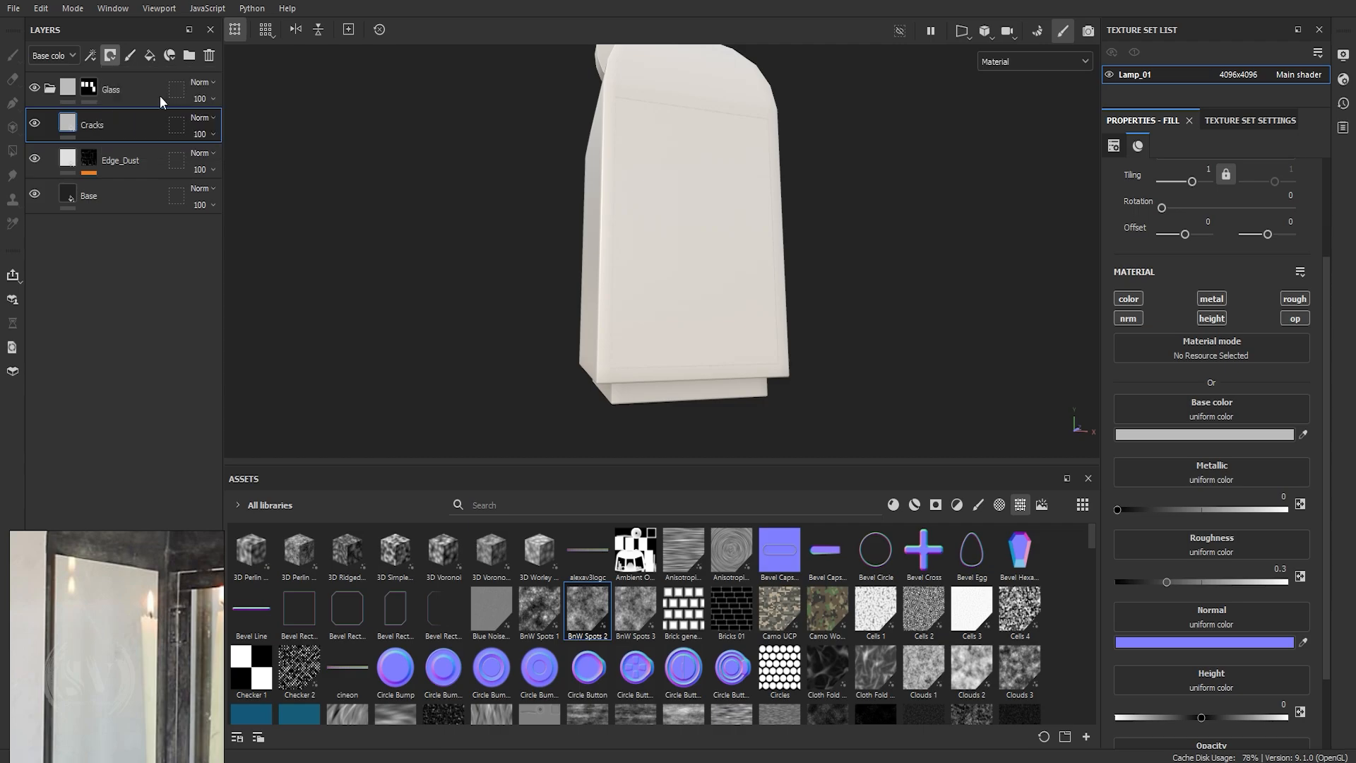
Limit the Cracks layer to the height and roughness channels and set its height to -0.1.
click(67, 124)
alt+click(1221, 321)
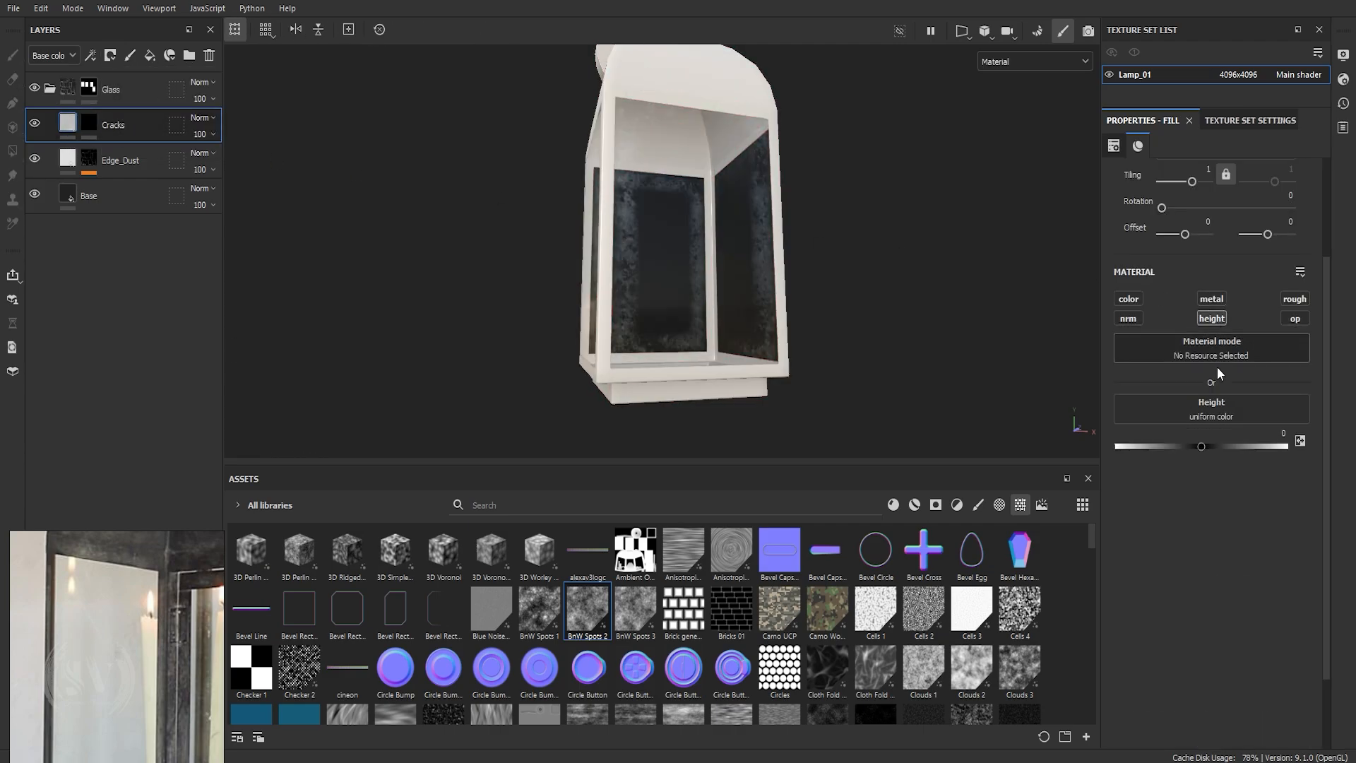
click(1297, 300)
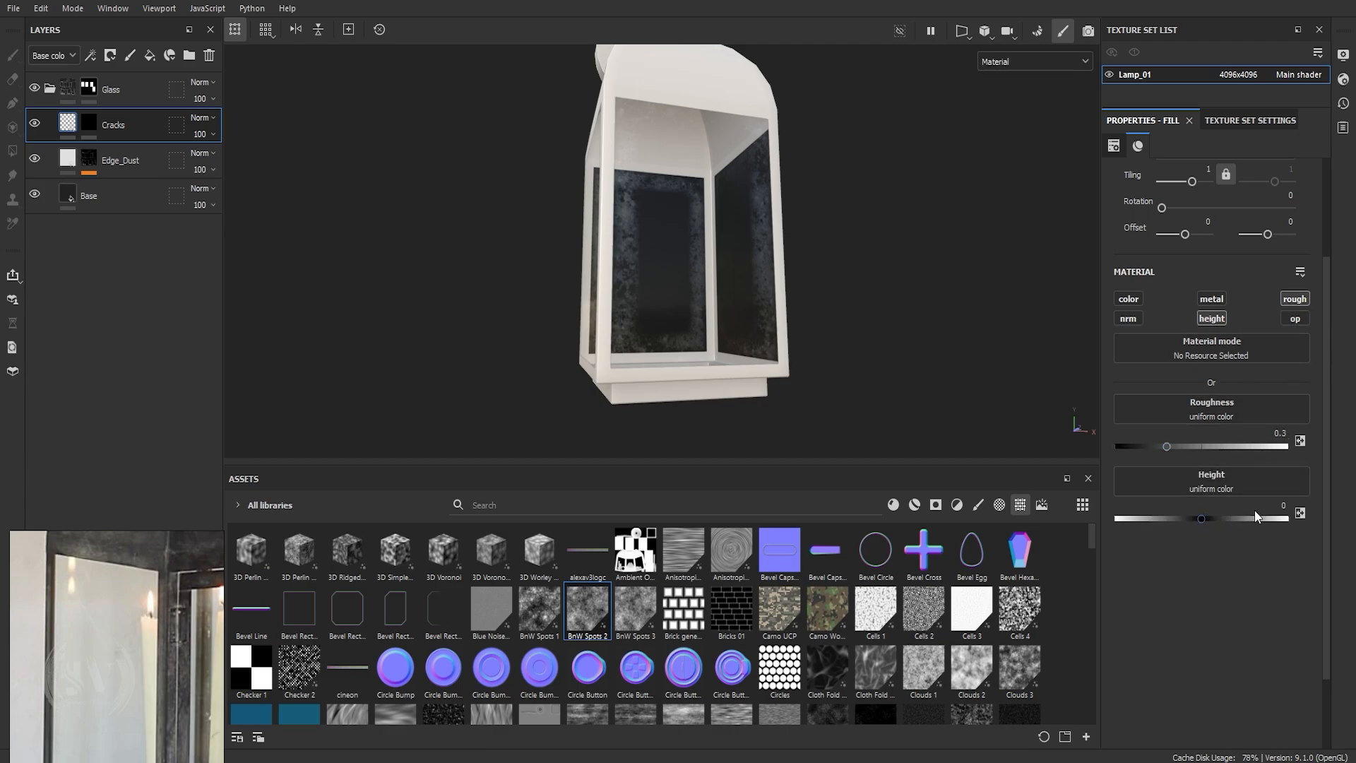
text(-0.1)
key(Return)
Add a fill to the Cracks mask and assign the Grunge Scratches Rough texture to it.
key(4)
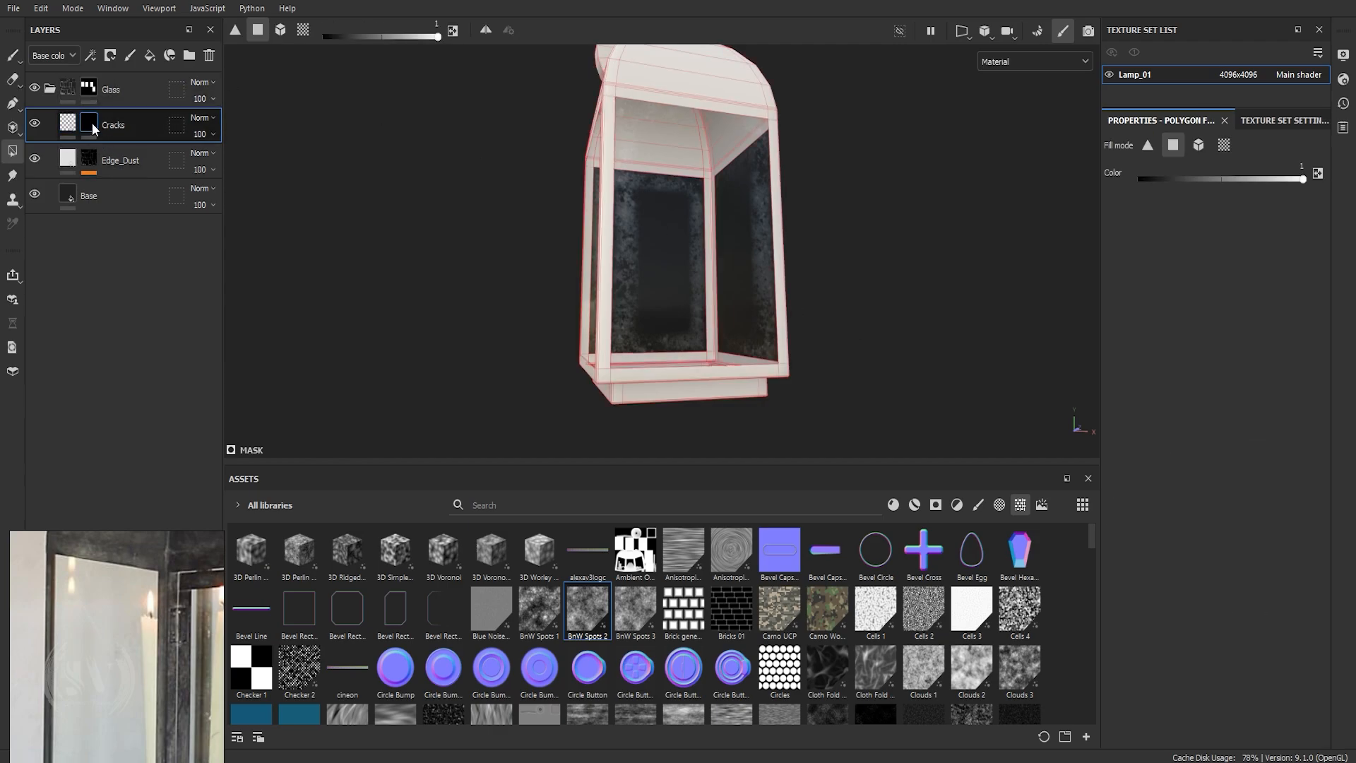
right_click(92, 123)
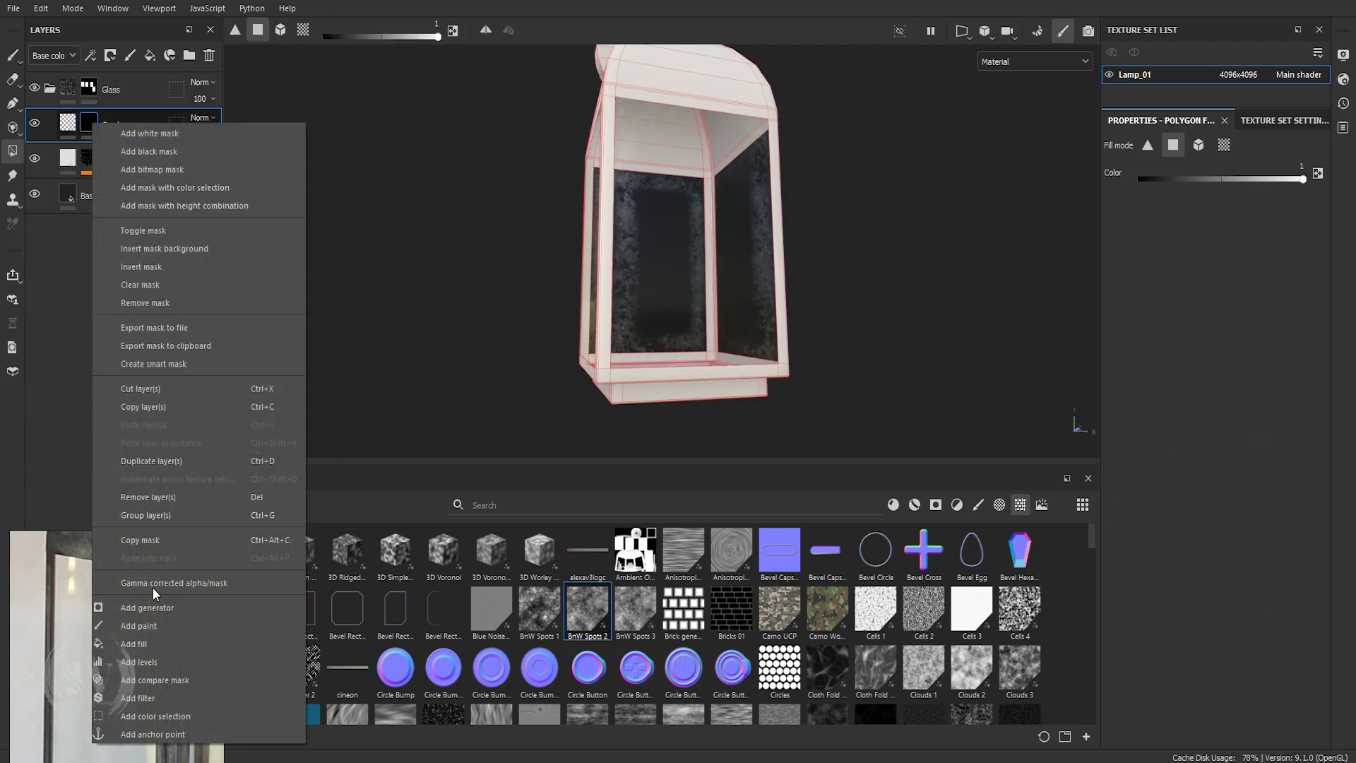
click(170, 648)
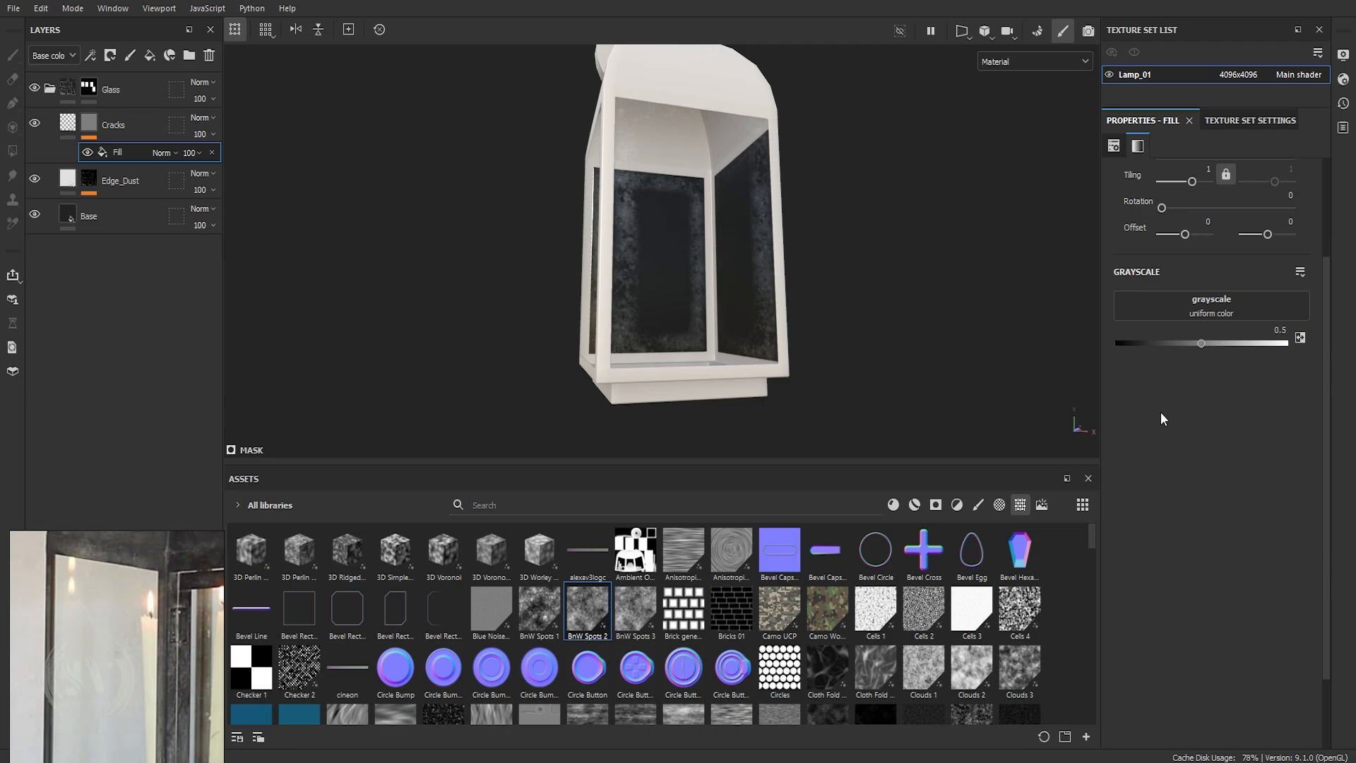
key(alt+F9)
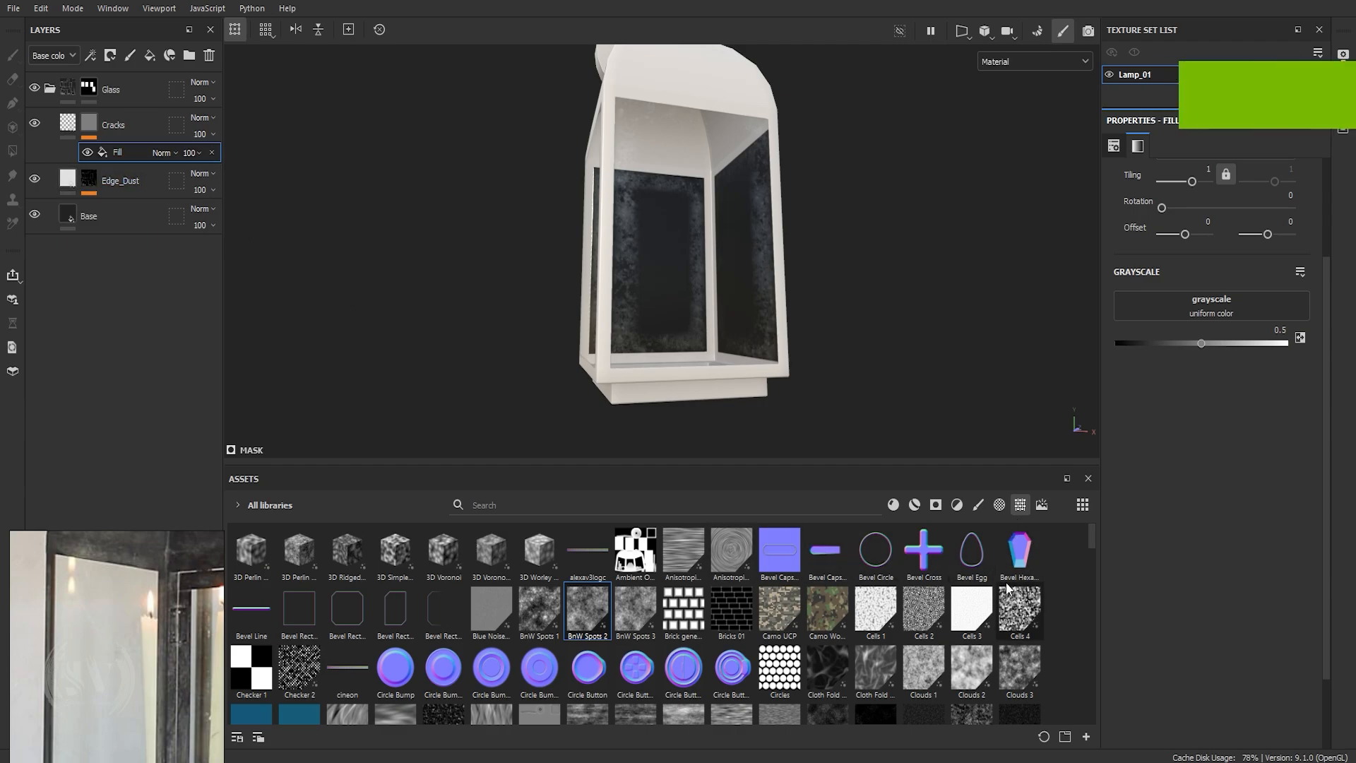
drag(1092, 541, 1095, 620)
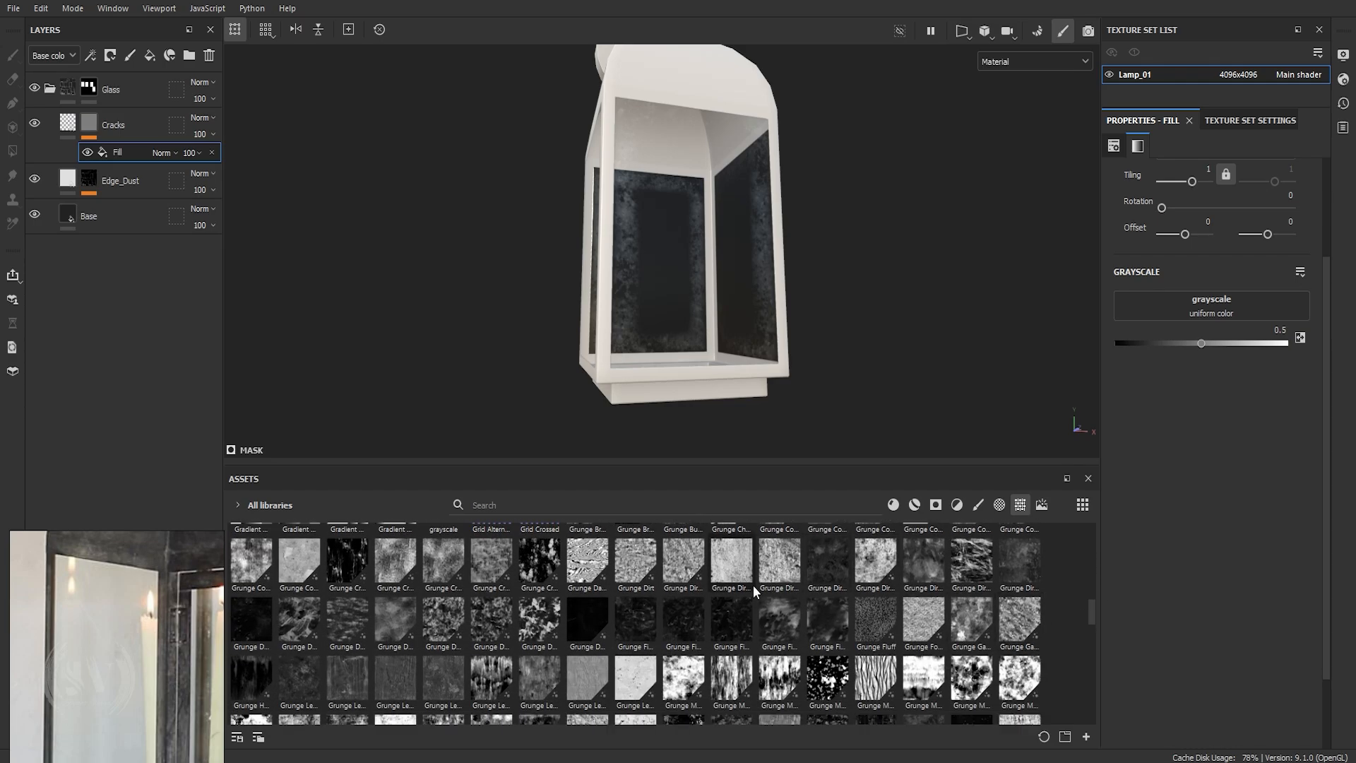
scroll(1052, 619, down, 3)
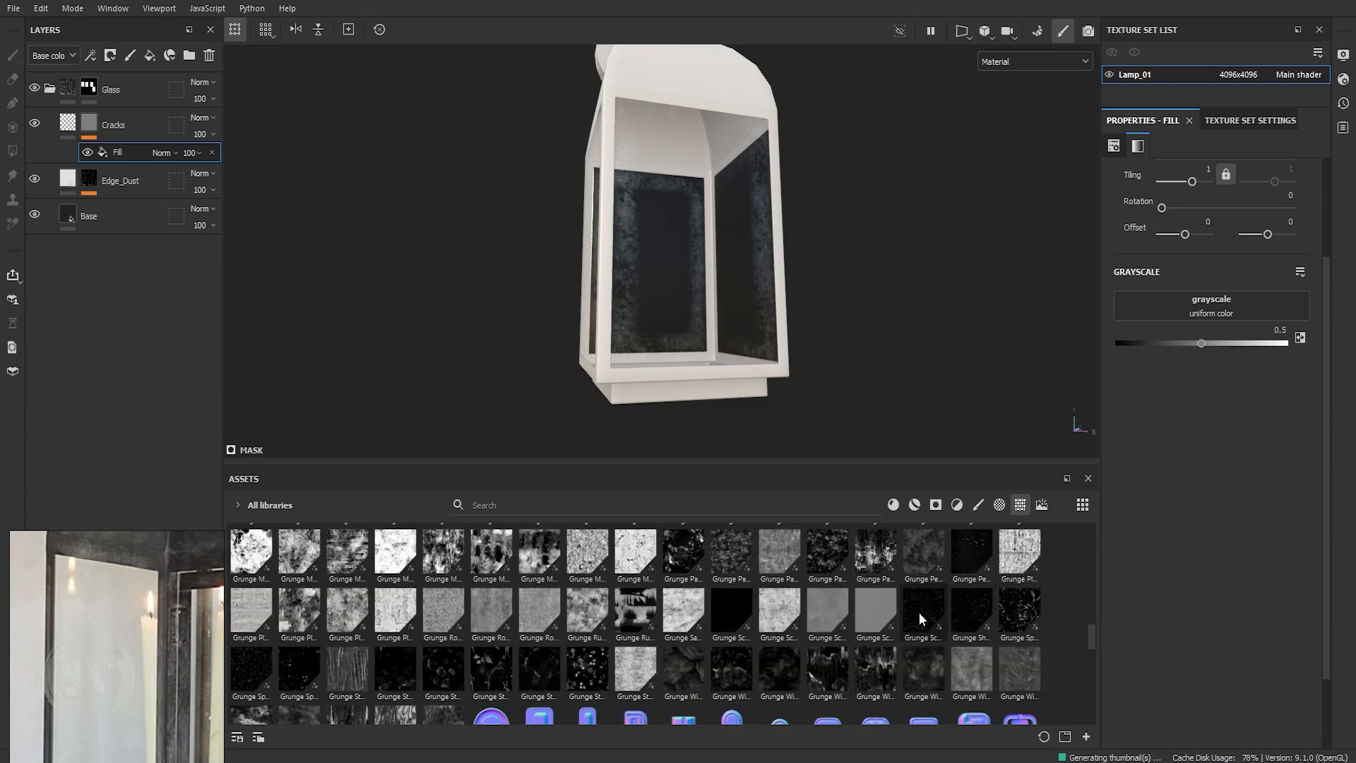
mouse_move(920, 619)
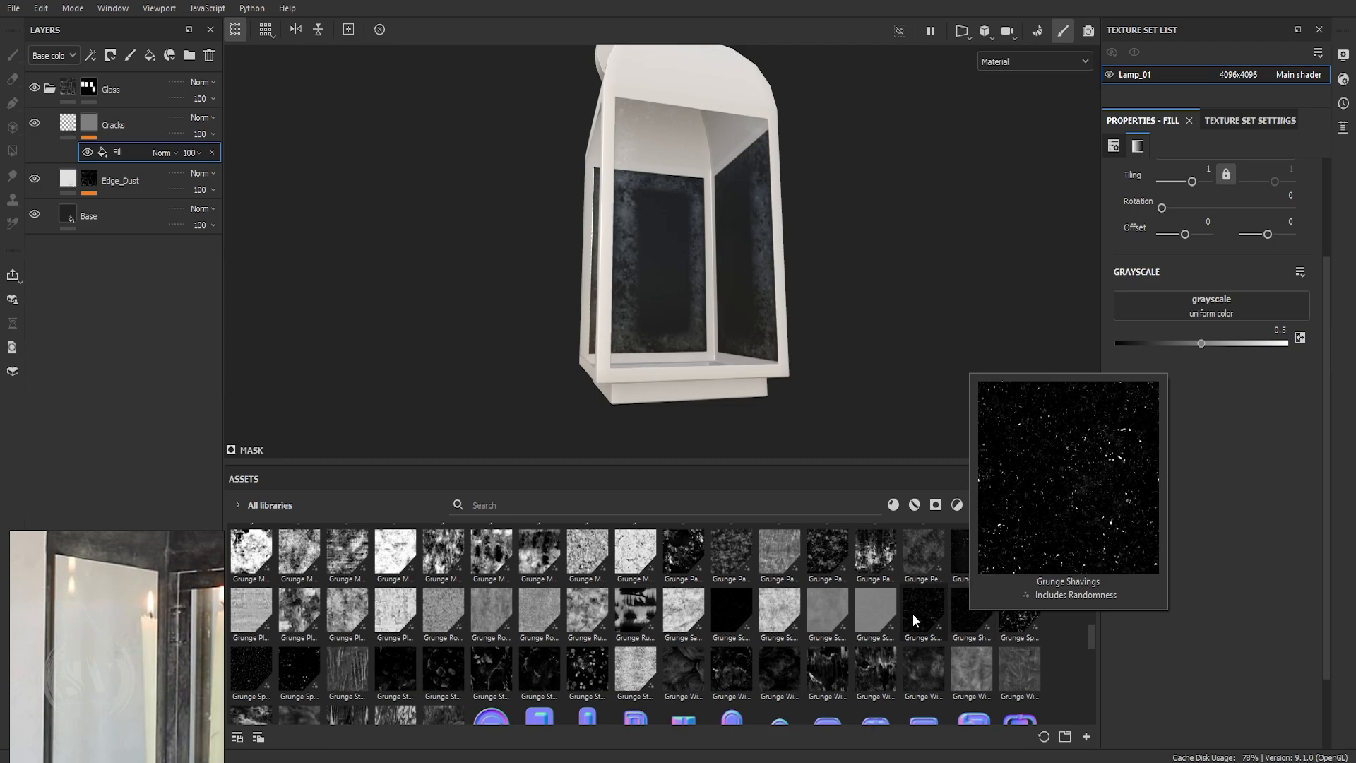
drag(924, 609, 1172, 304)
Isolate the Cracks mask and set the scratches texture's balance to 0.23, contrast to 0.13 and scratch tiling to 3.
scroll(709, 267, up, 3)
alt+drag(709, 267, 575, 274)
scroll(714, 300, up, 5)
alt+drag(714, 299, 585, 295)
alt+click(88, 124)
scroll(684, 283, down, 4)
alt+drag(683, 282, 721, 332)
scroll(713, 376, down, 3)
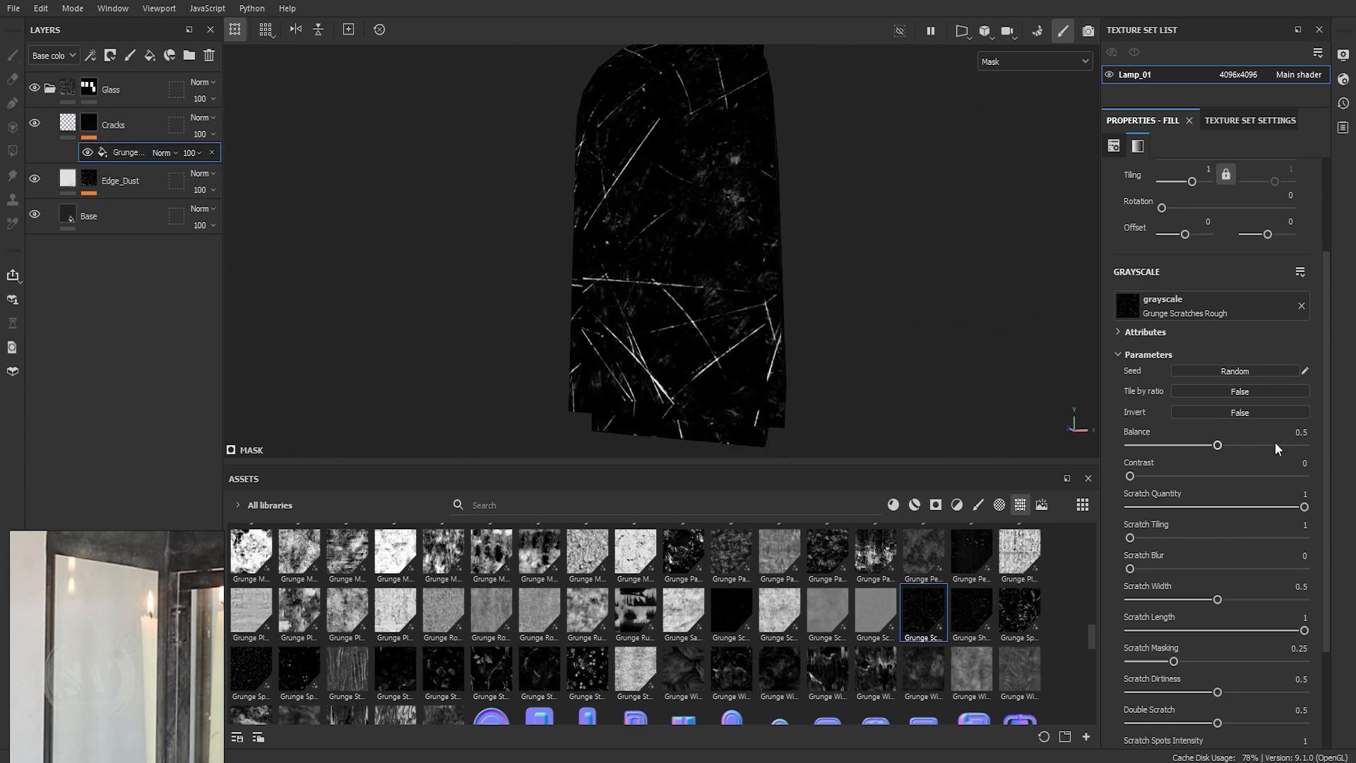
drag(1207, 445, 1155, 477)
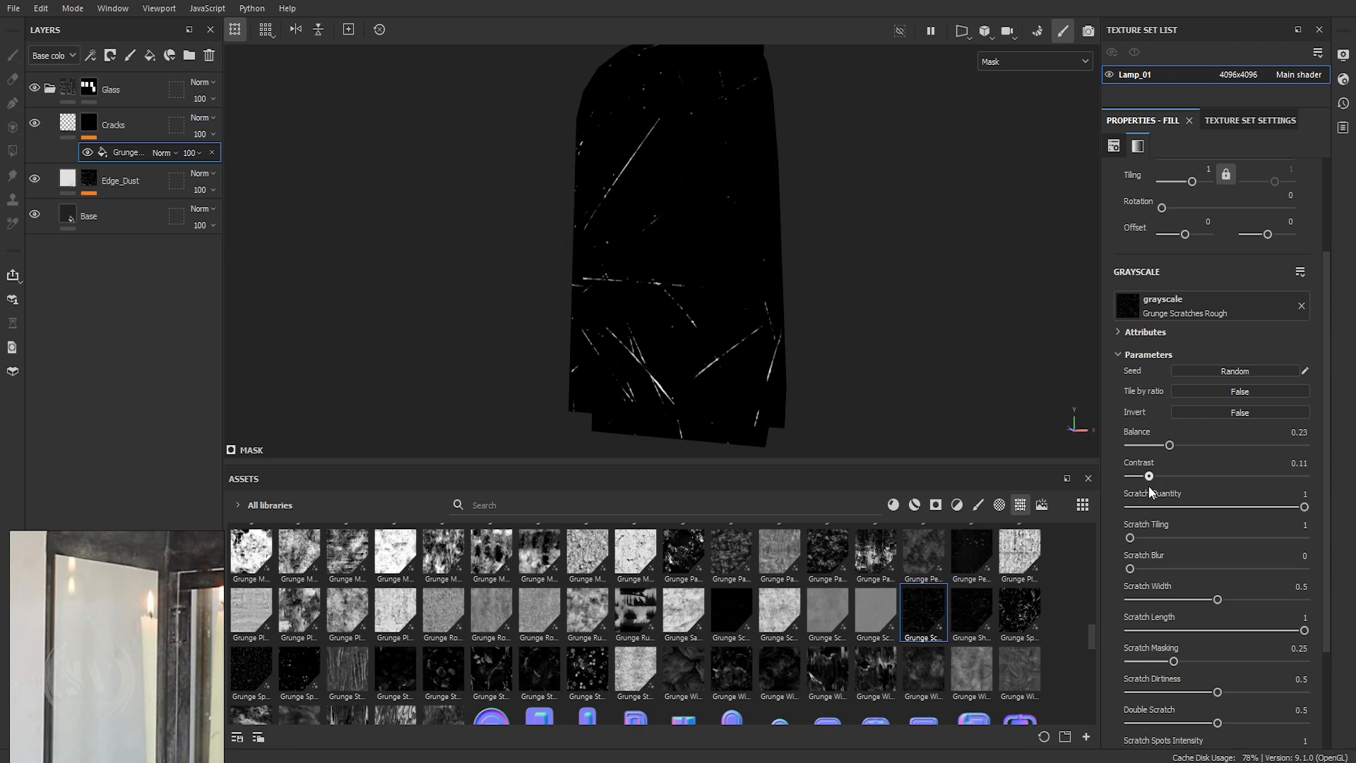
drag(1130, 538, 1188, 552)
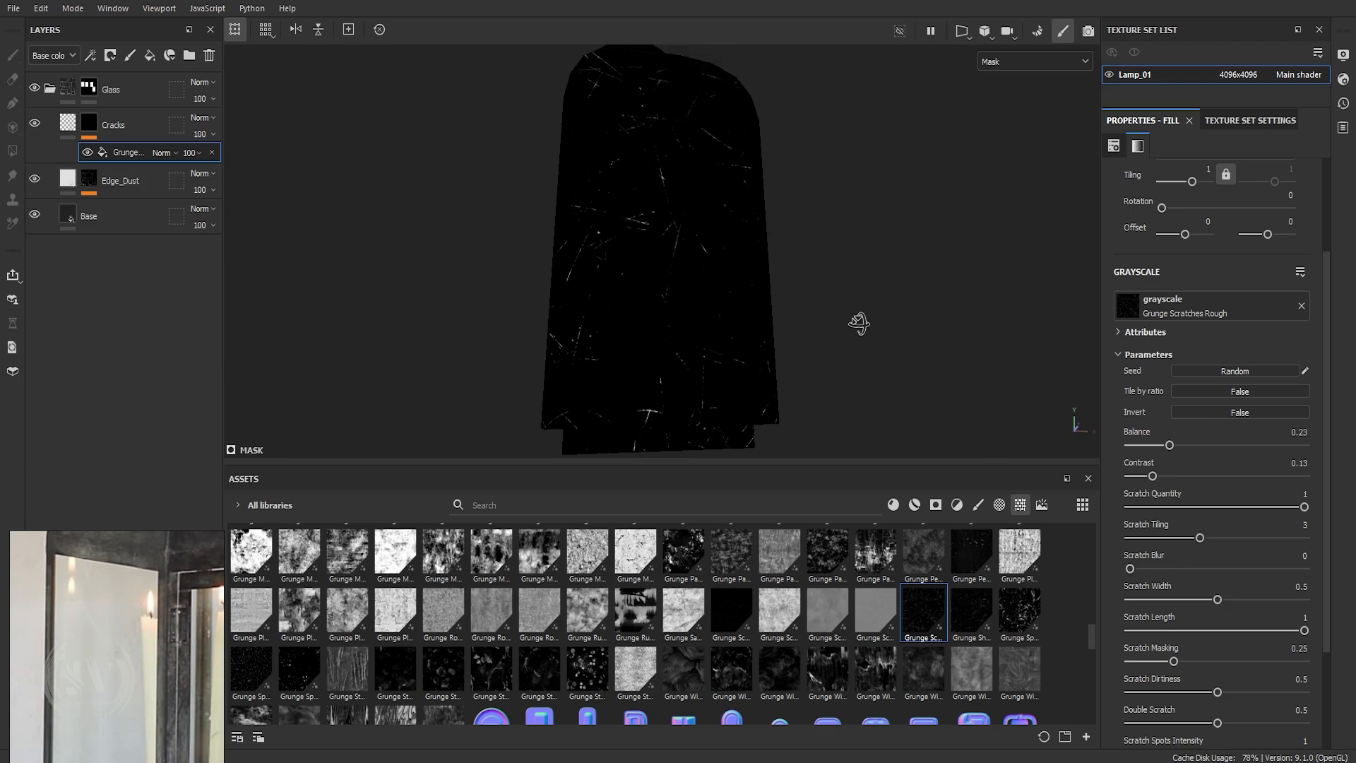
Examine the scratches in the mask and on the panes in the material view, rotating the environment light across them.
scroll(672, 210, up, 3)
alt+drag(672, 204, 699, 306)
scroll(684, 245, up, 1)
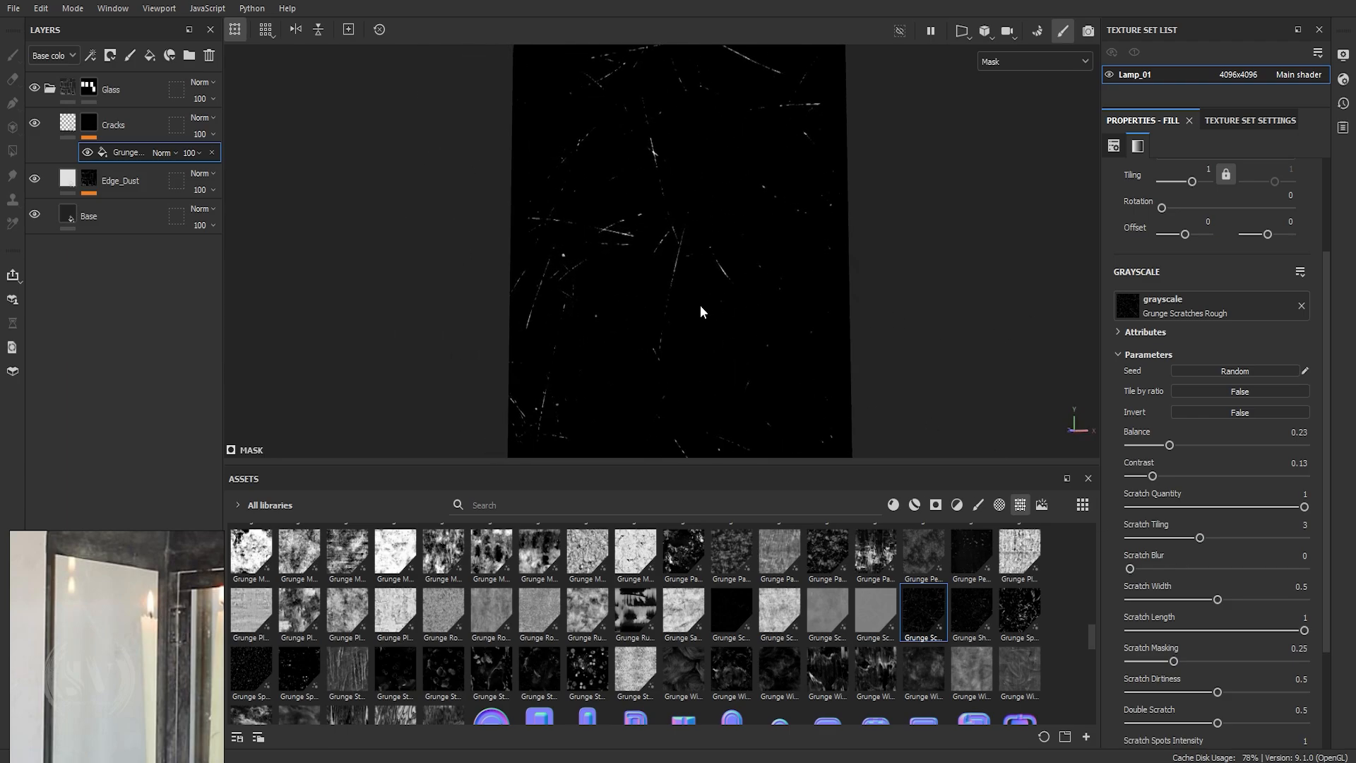
scroll(1157, 194, up, 3)
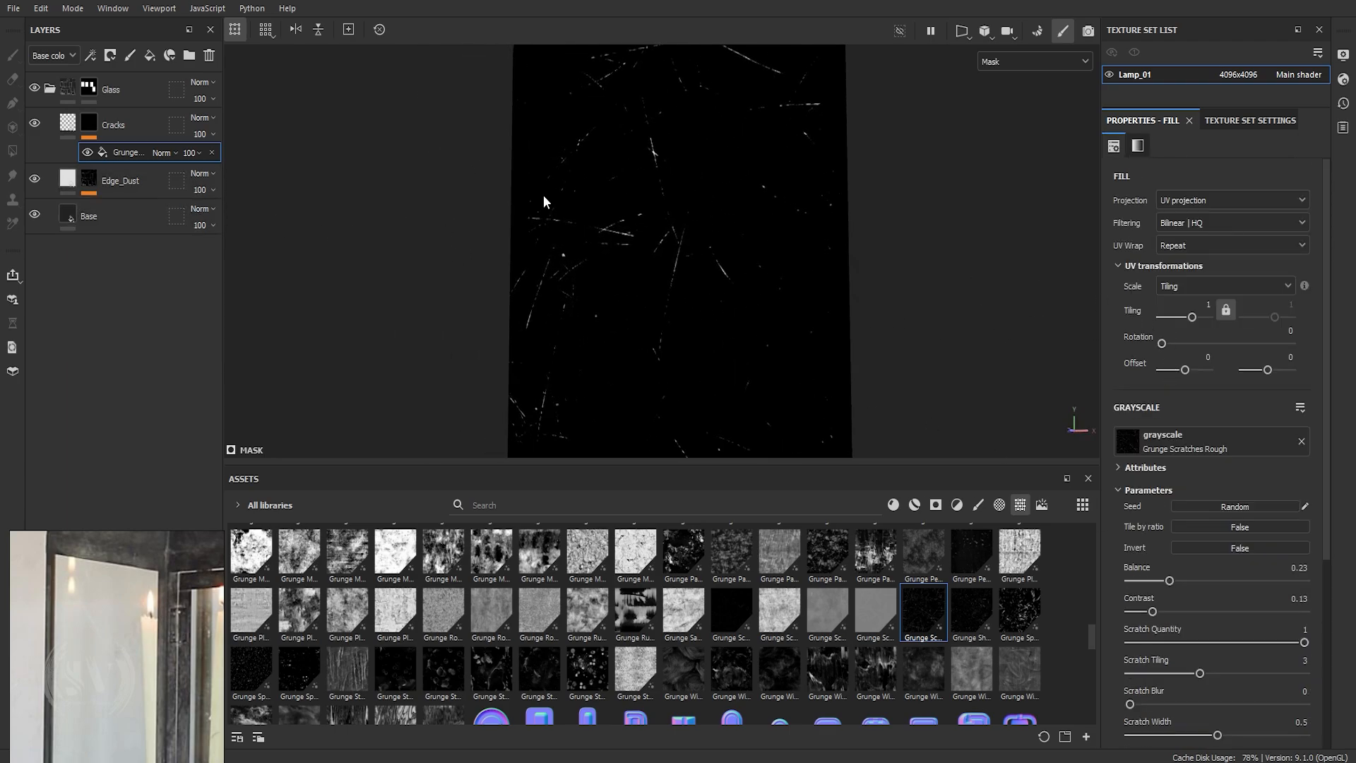
click(71, 124)
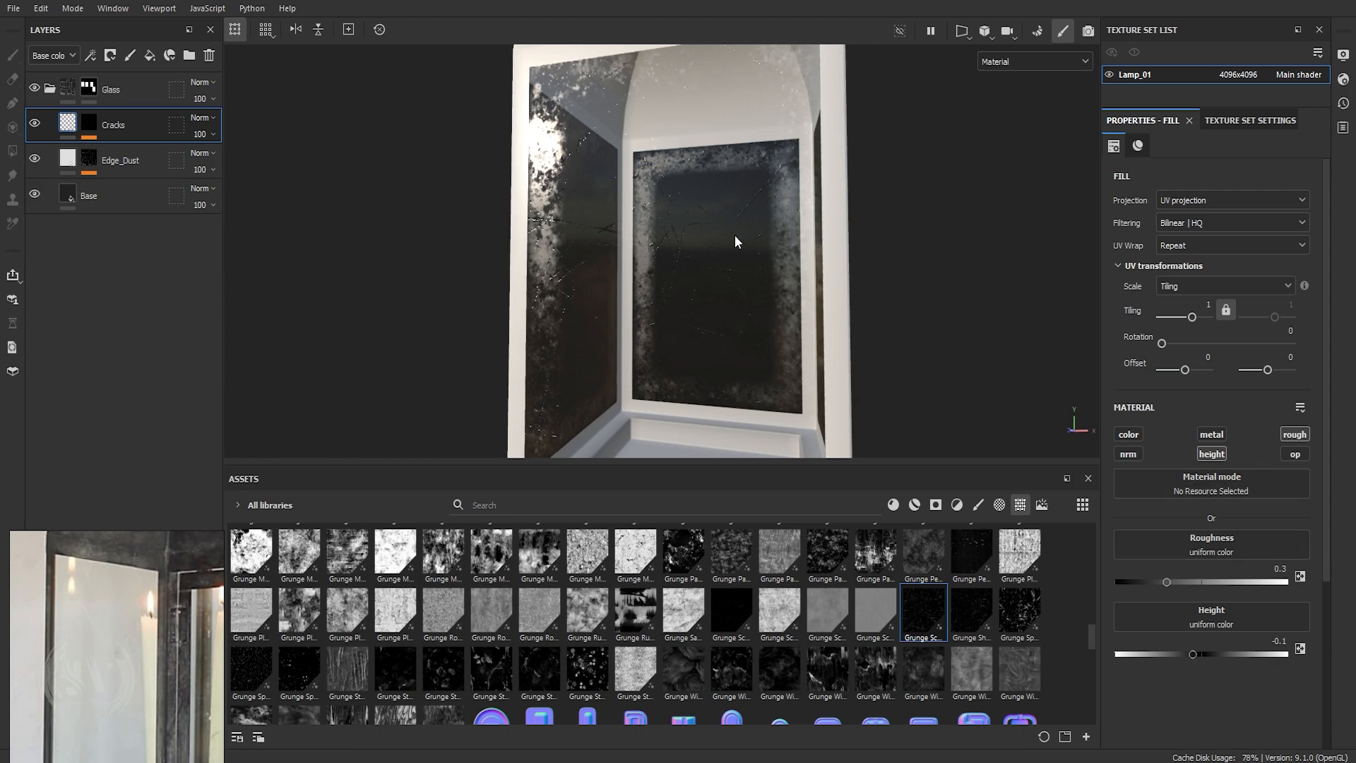
scroll(741, 309, up, 2)
alt+drag(735, 239, 780, 247)
alt+middle_drag(780, 247, 801, 305)
mouse_move(800, 304)
alt+mouse_down()
mouse_move(624, 236)
mouse_move(635, 339)
mouse_move(747, 339)
mouse_move(781, 302)
alt+mouse_up()
scroll(765, 357, up, 2)
alt+middle_drag(782, 303, 772, 320)
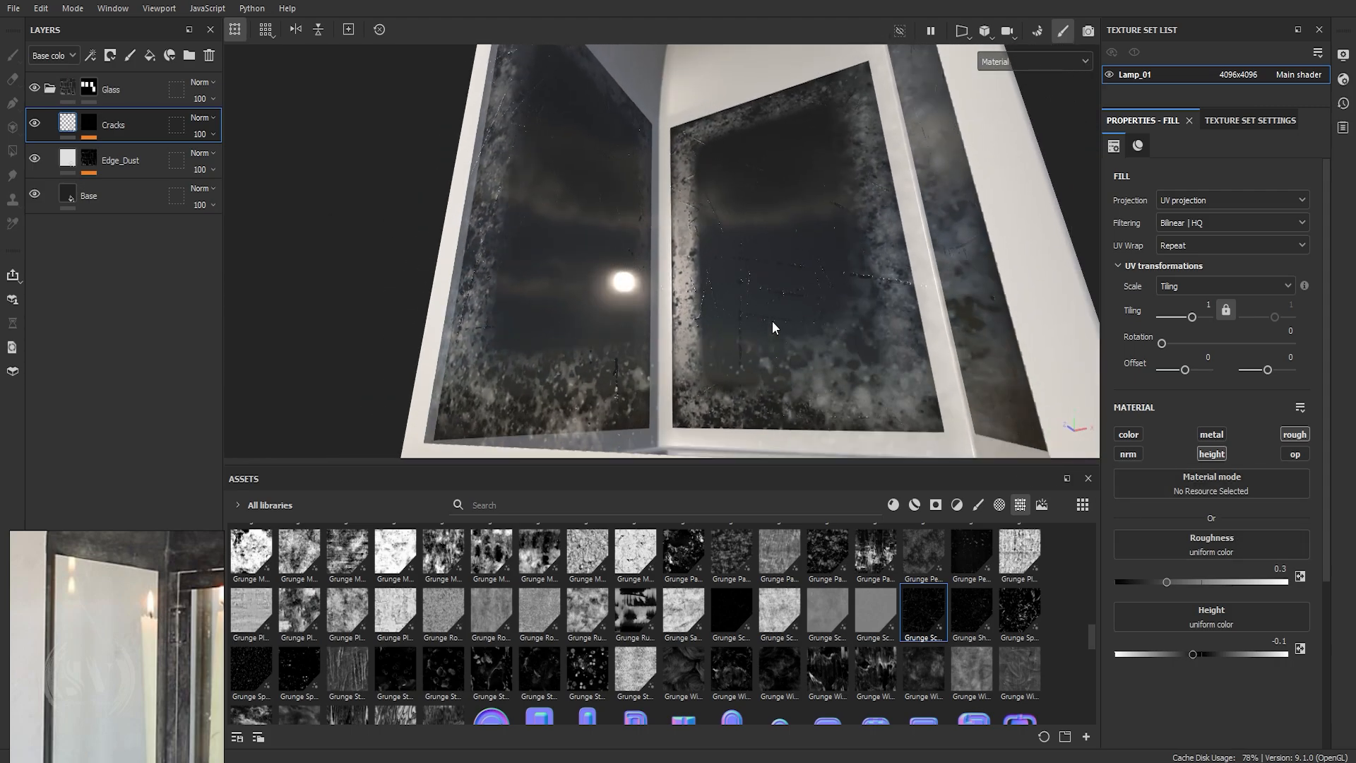
shift+right_drag(790, 325, 850, 373)
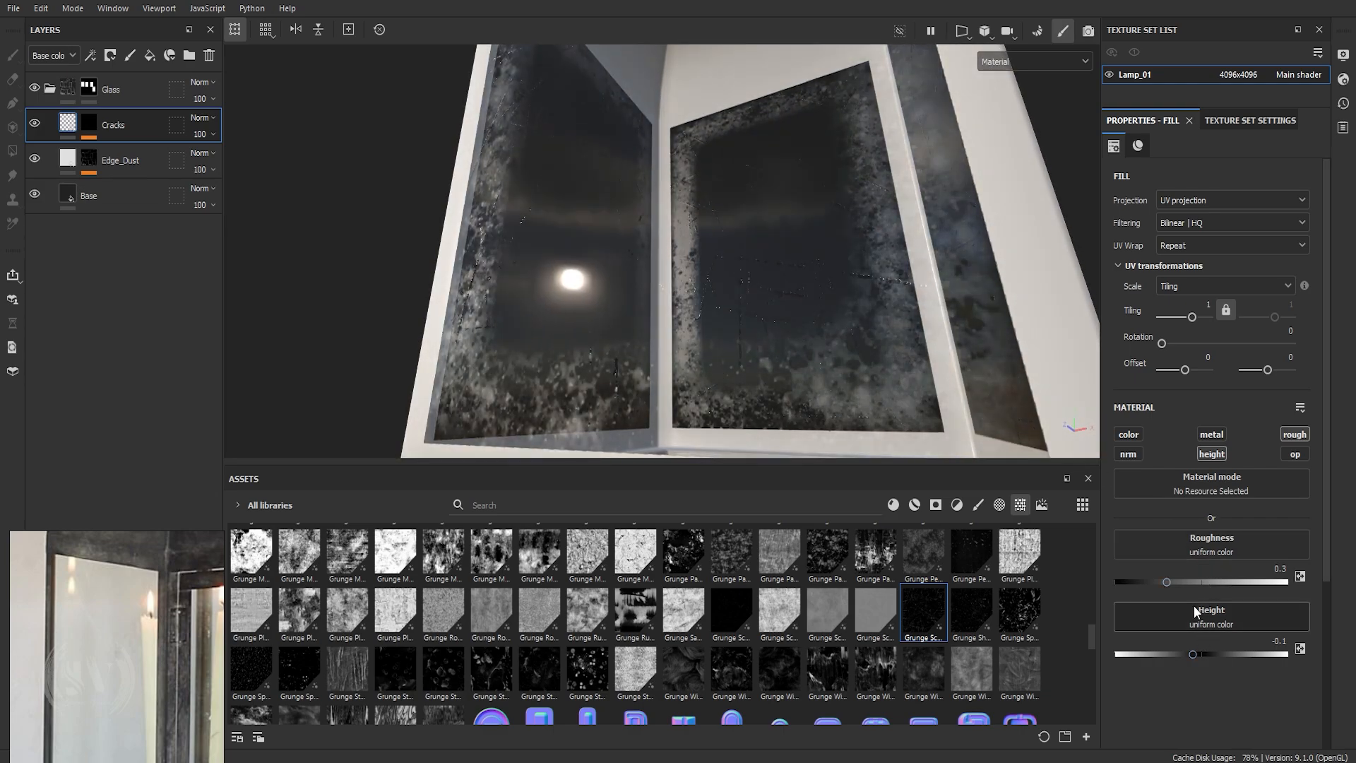
Raise the Cracks layer's roughness to 1 and check the scratches against the light on the panes.
drag(1167, 582, 1351, 587)
alt+right_drag(654, 305, 759, 247)
alt+drag(749, 233, 689, 293)
alt+middle_drag(701, 231, 720, 293)
scroll(645, 181, up, 5)
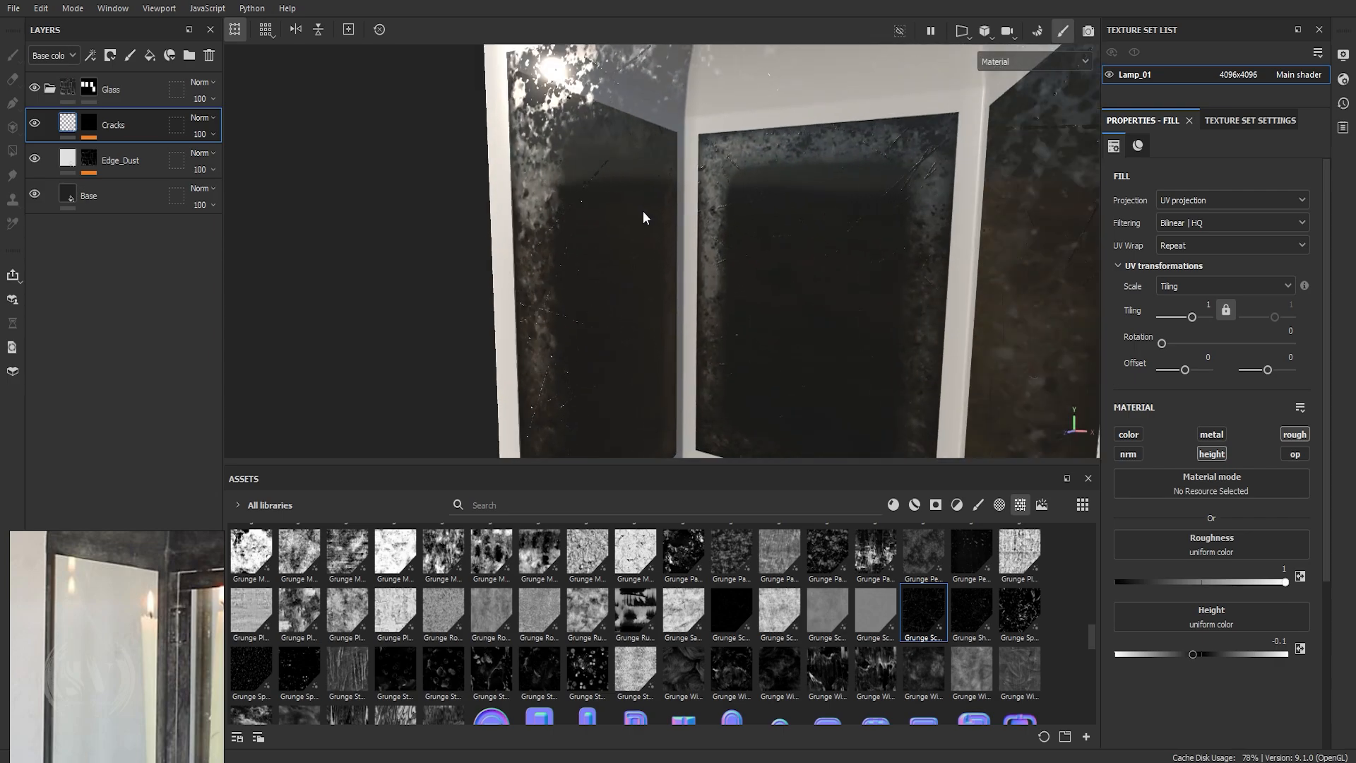
alt+drag(642, 210, 696, 297)
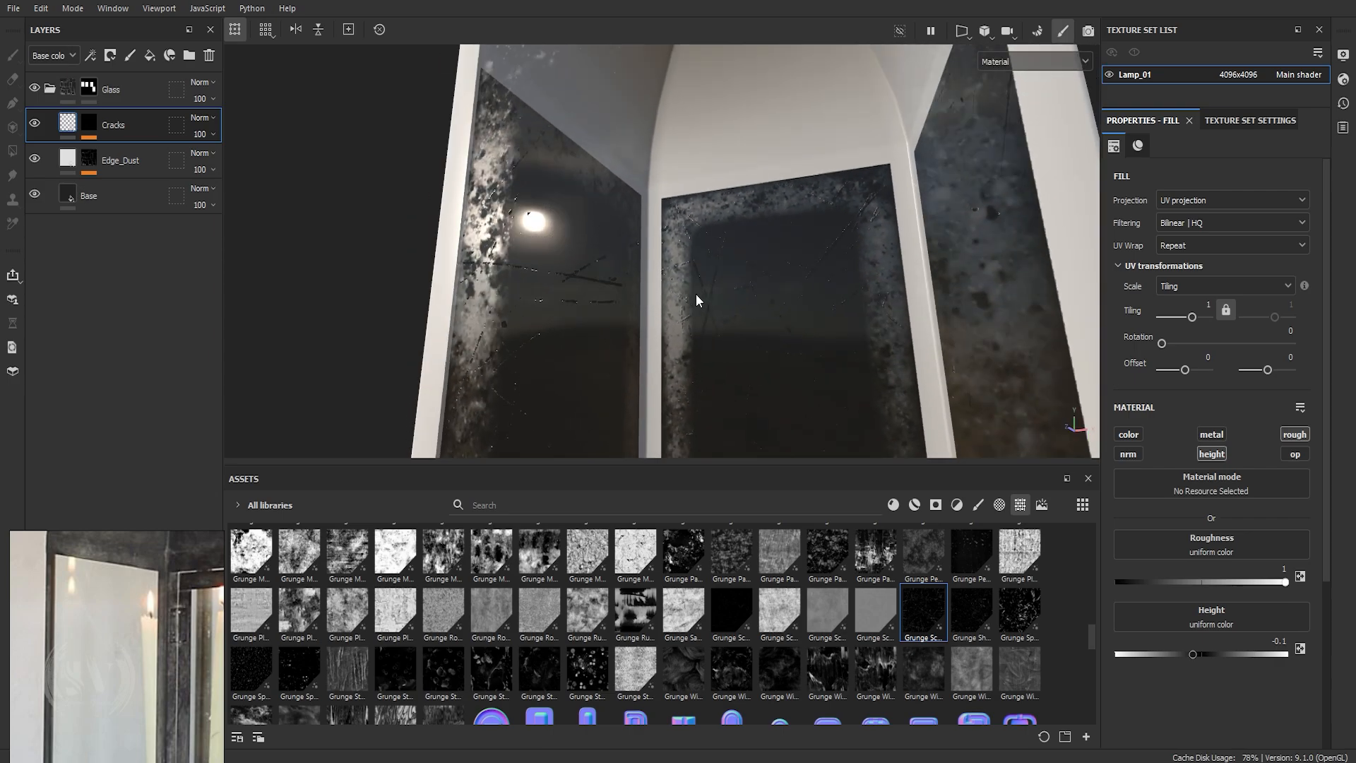
Set the balance of the scratches texture in the Cracks mask to 0.36.
click(90, 125)
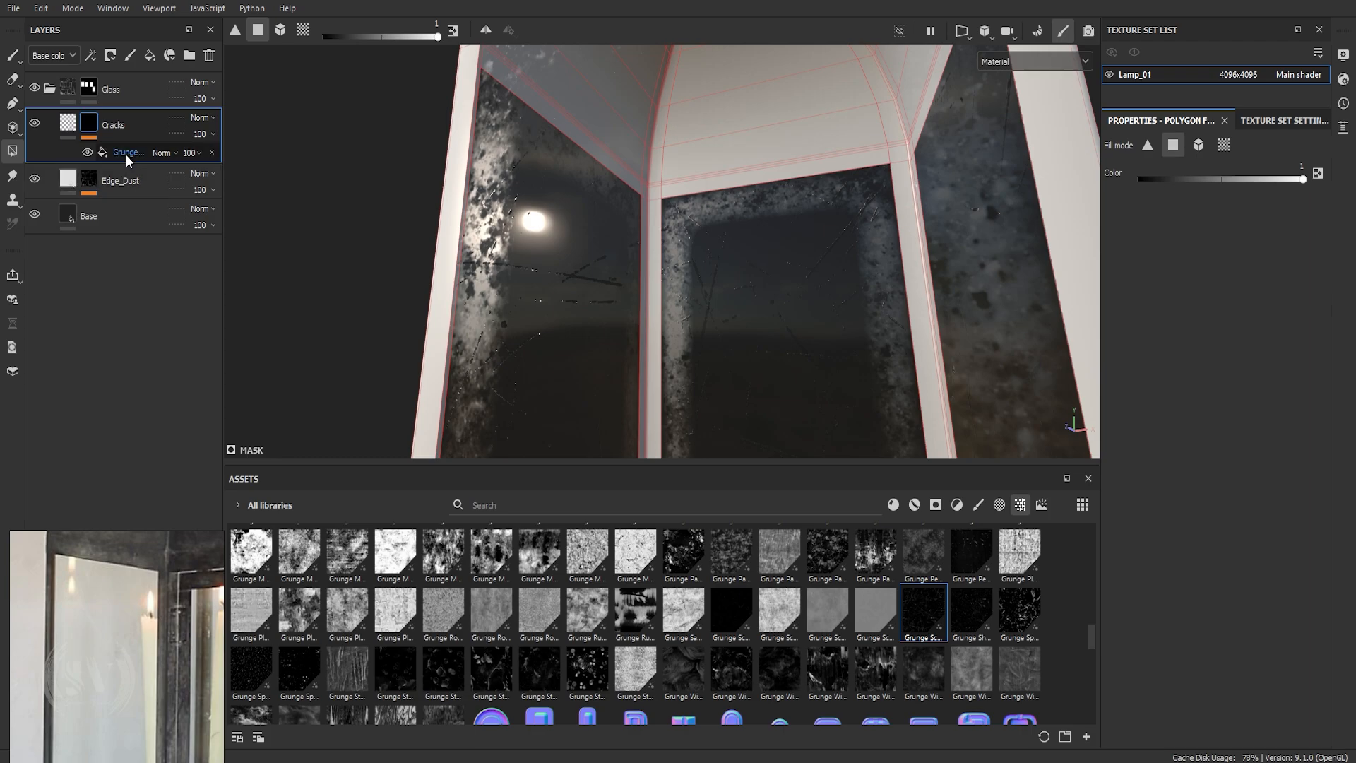
click(128, 154)
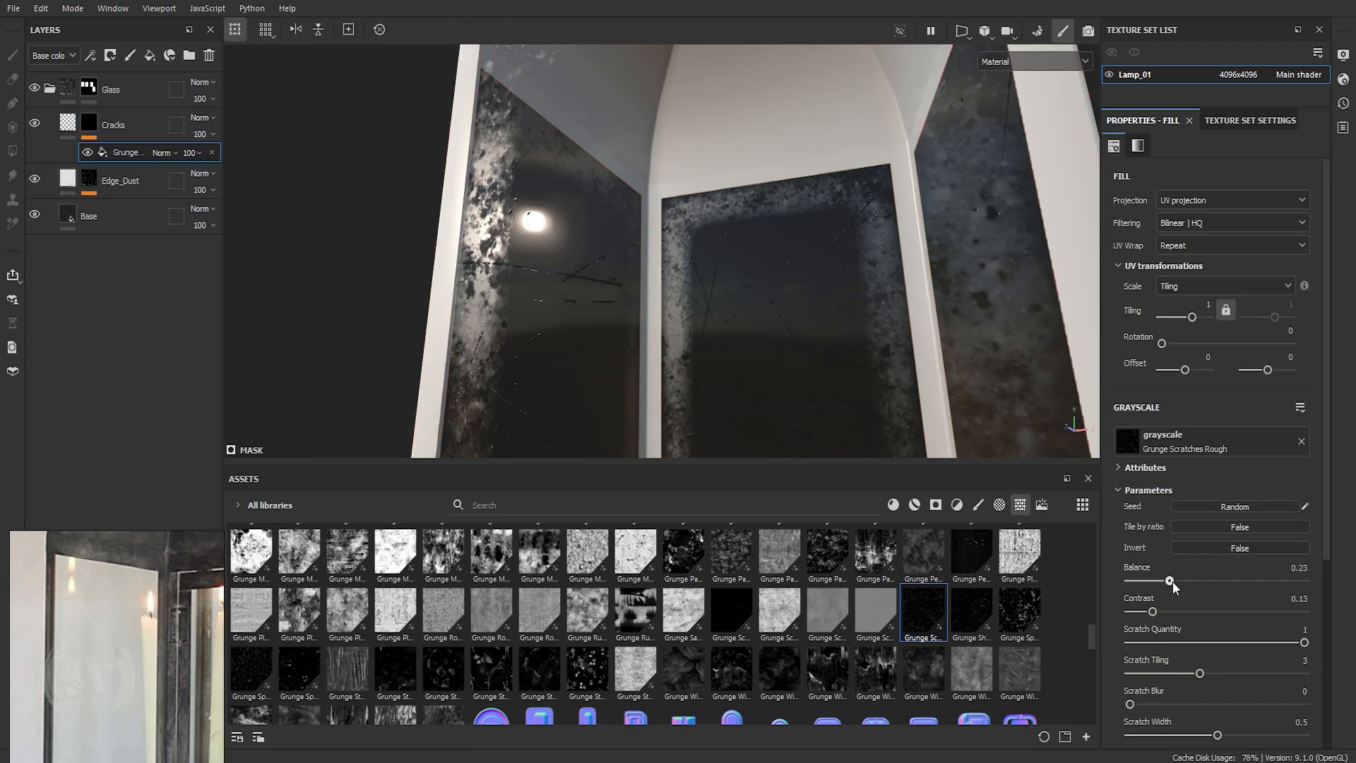
mouse_move(1169, 581)
mouse_down()
mouse_move(1207, 581)
mouse_move(1195, 583)
mouse_up()
scroll(1197, 636, down, 1)
scroll(1196, 641, down, 1)
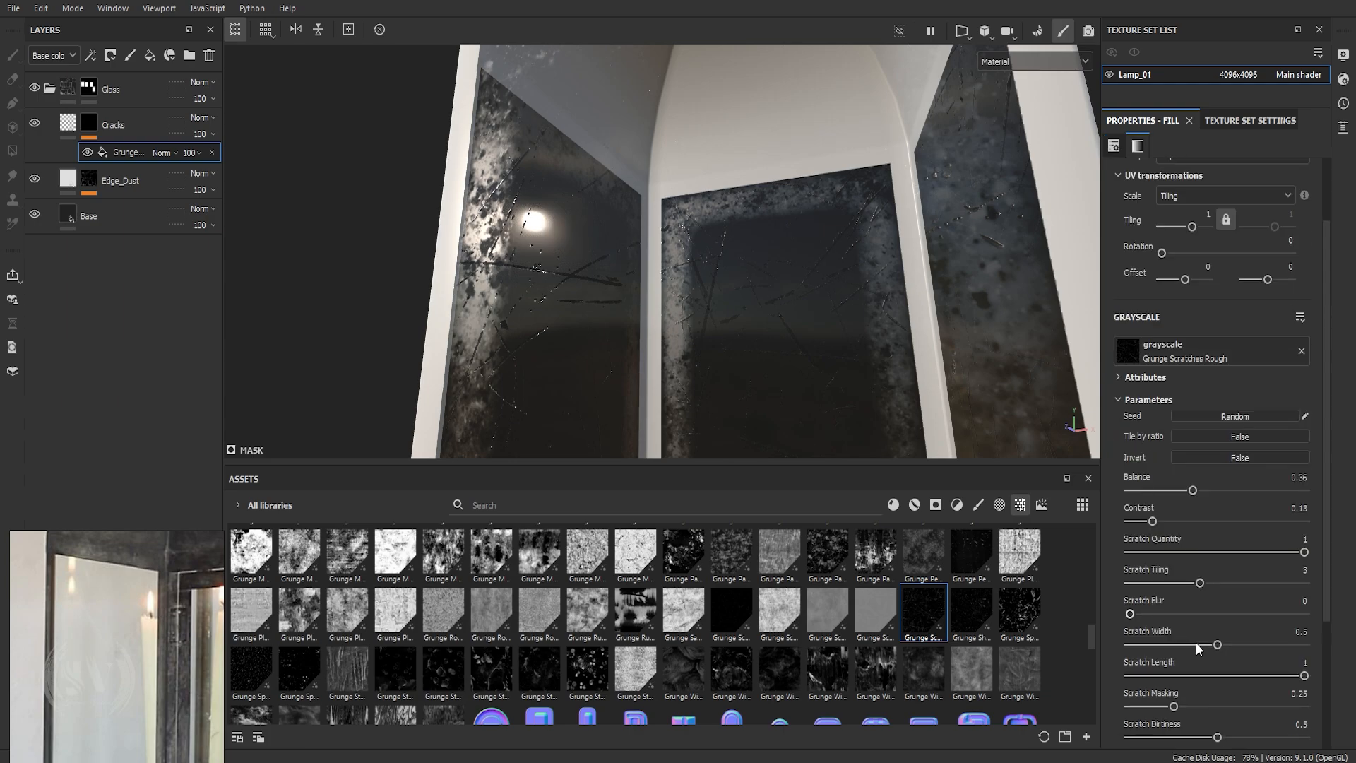
Isolate the Cracks mask and set the scratches texture's Scratch Spots Tiling and Dust Tiling to 2.
alt+click(90, 124)
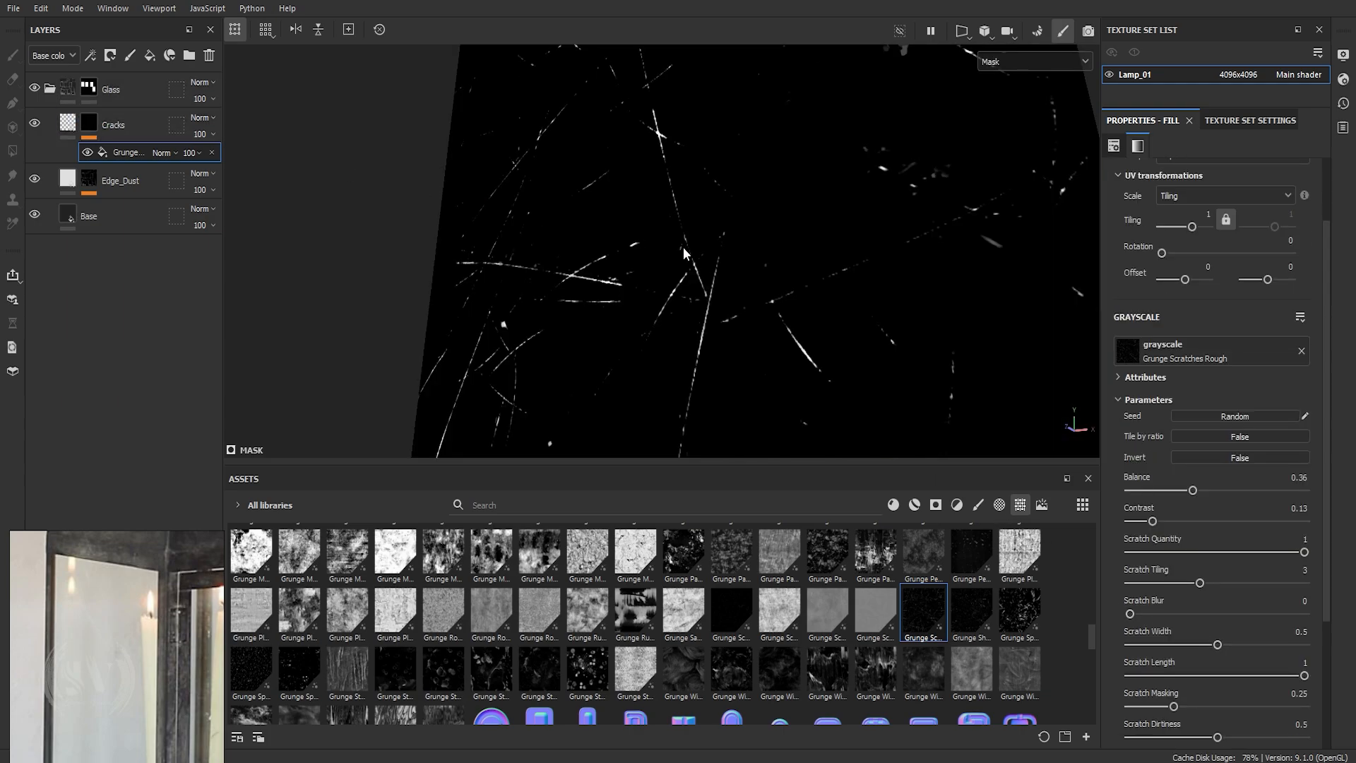
alt+right_drag(684, 253, 696, 265)
alt+drag(697, 265, 702, 311)
alt+middle_drag(702, 311, 694, 249)
alt+right_drag(693, 249, 704, 321)
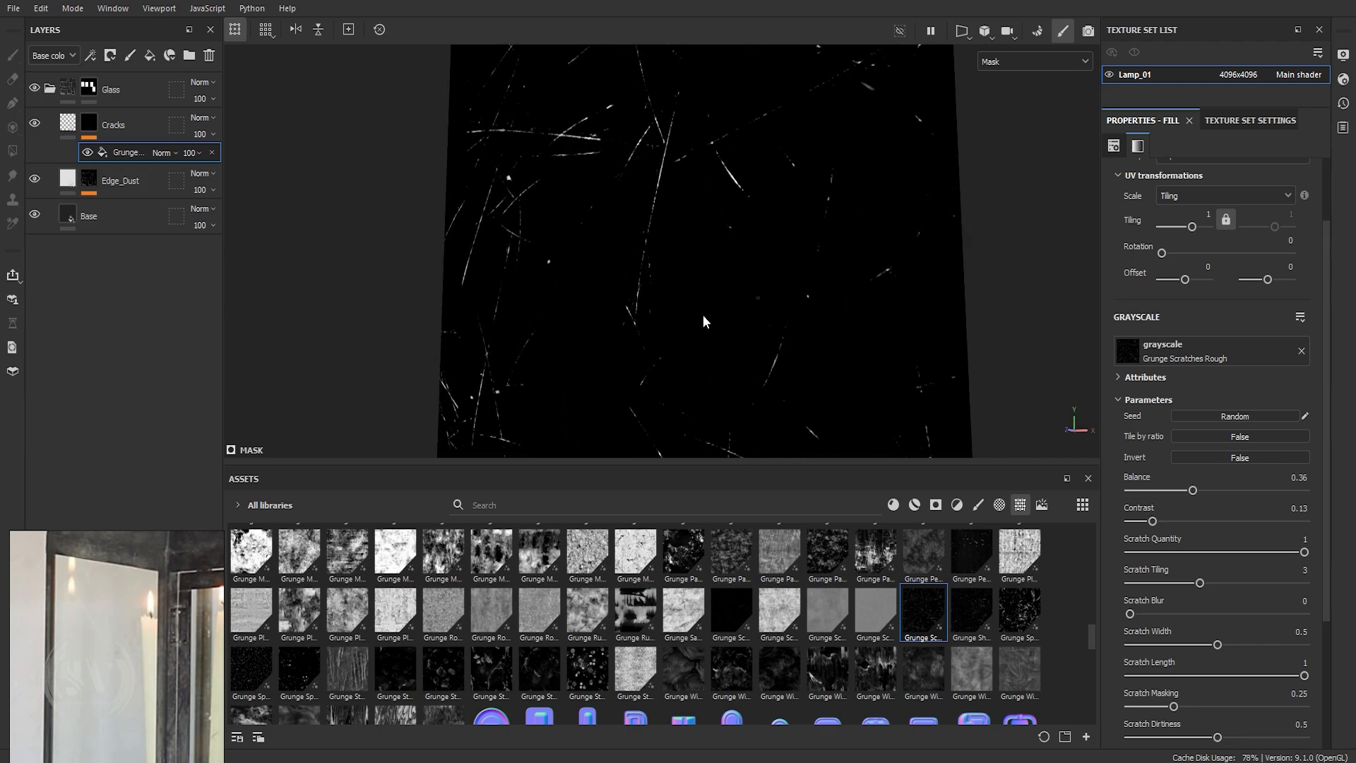
alt+middle_drag(660, 139, 698, 302)
scroll(693, 298, up, 3)
scroll(1214, 624, down, 2)
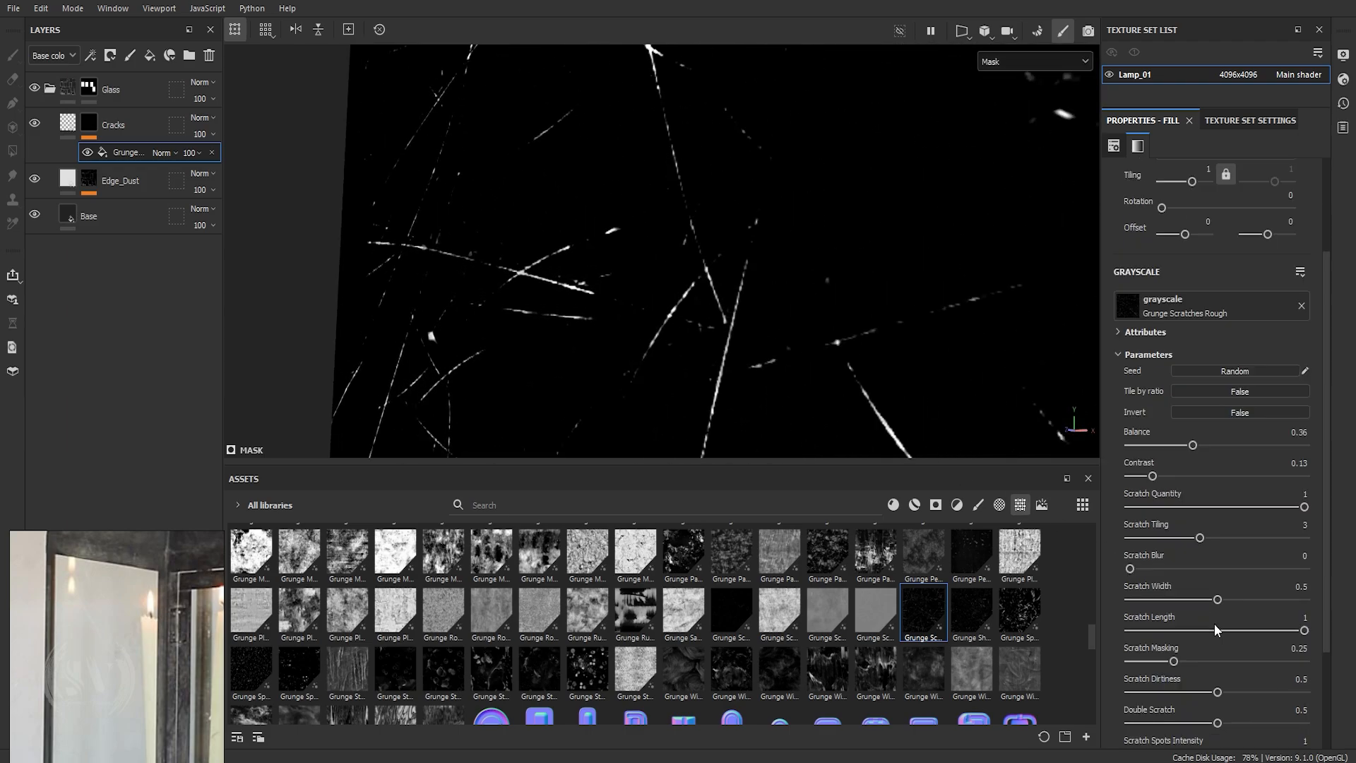
scroll(1193, 600, down, 2)
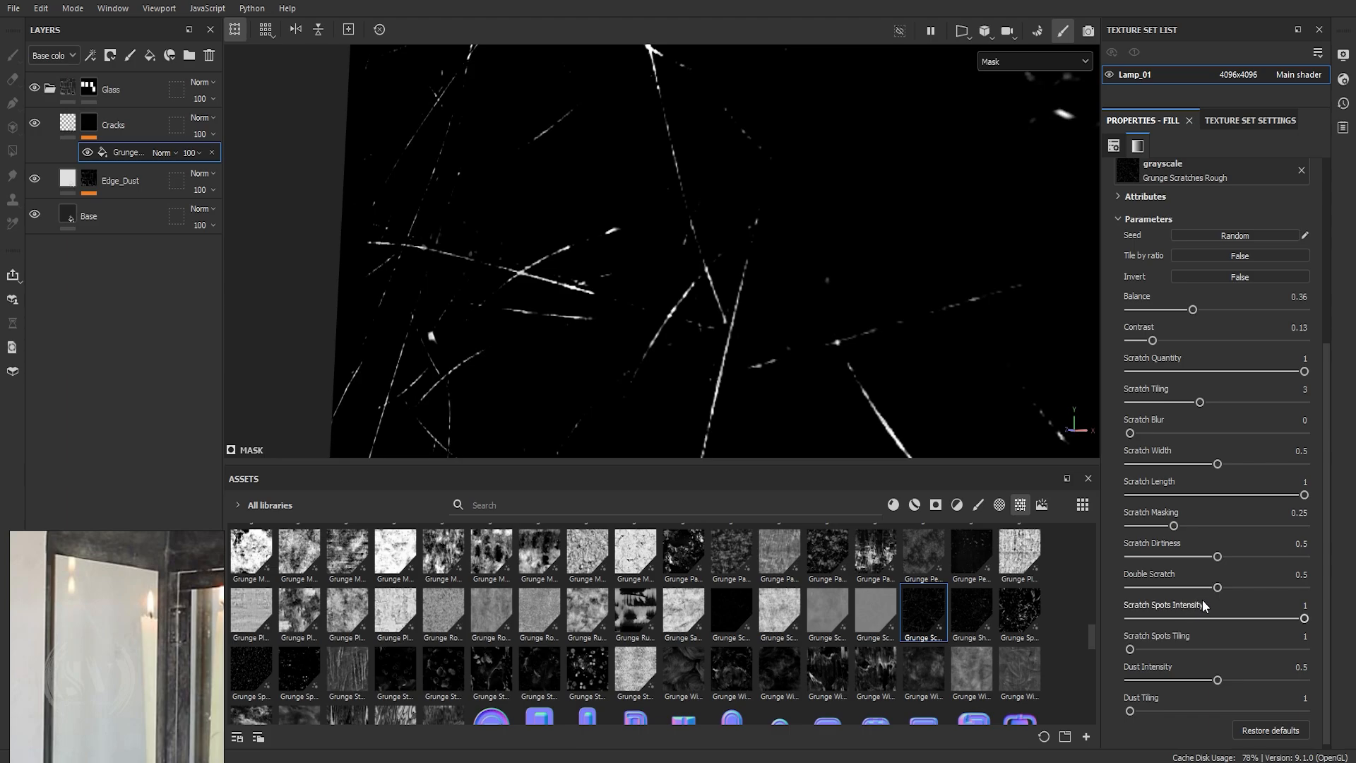
scroll(1202, 599, down, 1)
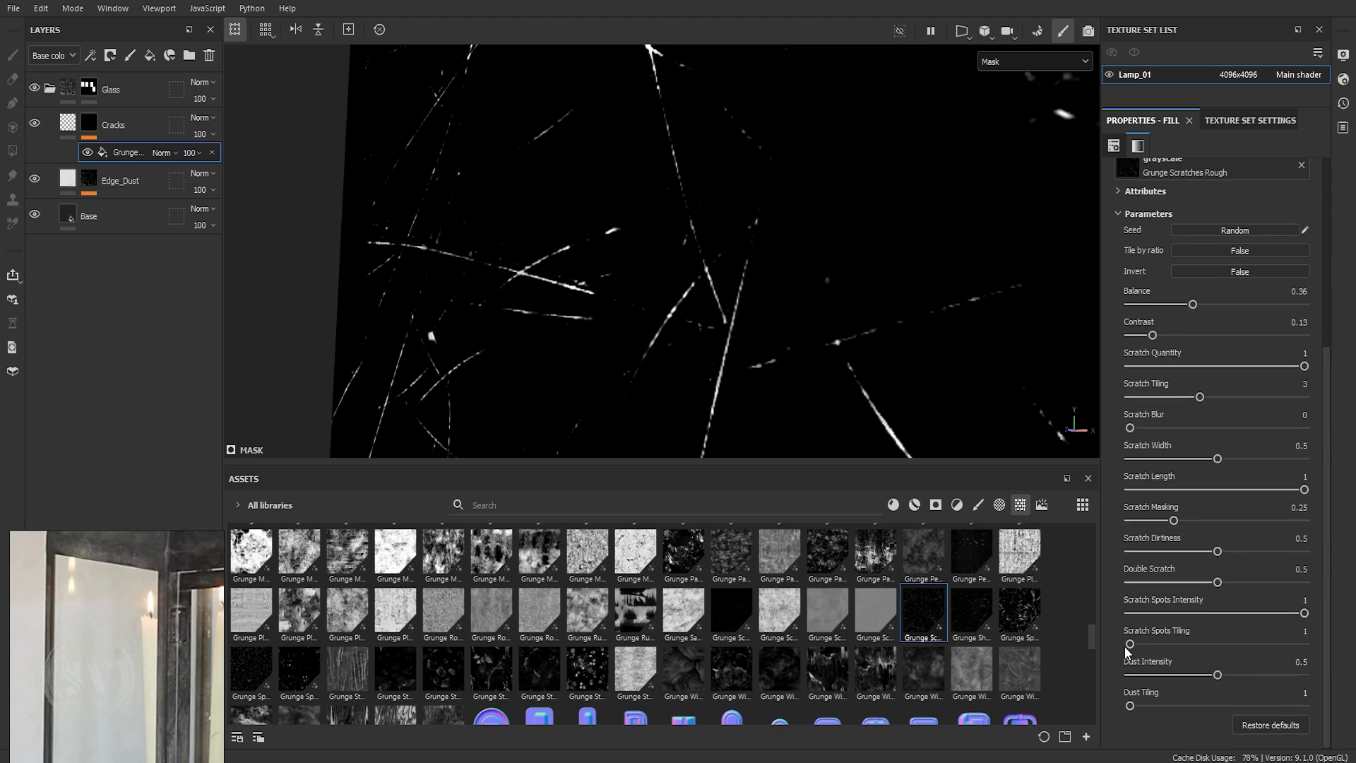
drag(1130, 645, 1180, 647)
mouse_move(1133, 706)
mouse_down()
mouse_move(1196, 713)
mouse_move(1124, 714)
mouse_move(1147, 715)
mouse_up()
Examine the scratches on the glass panes in the material view, rotating the environment light across them.
scroll(697, 325, down, 3)
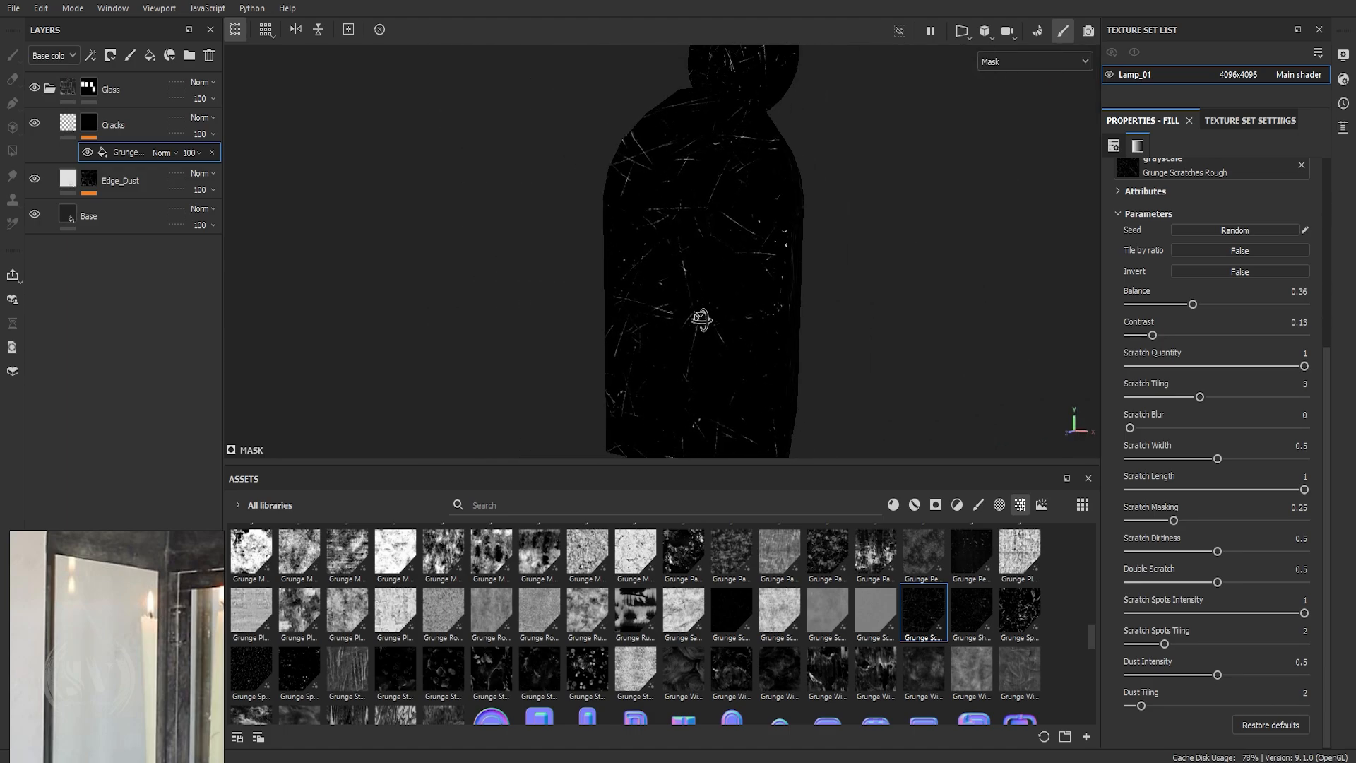
key(m)
mouse_move(705, 316)
alt+mouse_down()
mouse_move(726, 294)
mouse_move(727, 387)
mouse_move(735, 294)
mouse_move(647, 319)
mouse_move(735, 323)
mouse_move(760, 308)
mouse_move(714, 327)
mouse_move(635, 321)
mouse_move(677, 332)
mouse_move(627, 323)
mouse_move(645, 333)
mouse_move(680, 254)
mouse_move(720, 255)
mouse_move(638, 280)
mouse_move(699, 310)
mouse_move(738, 305)
mouse_move(696, 303)
mouse_move(710, 280)
mouse_move(735, 311)
mouse_move(685, 303)
mouse_move(741, 315)
mouse_move(744, 342)
mouse_move(719, 324)
alt+mouse_up()
scroll(656, 273, down, 4)
scroll(717, 320, up, 3)
scroll(713, 299, up, 3)
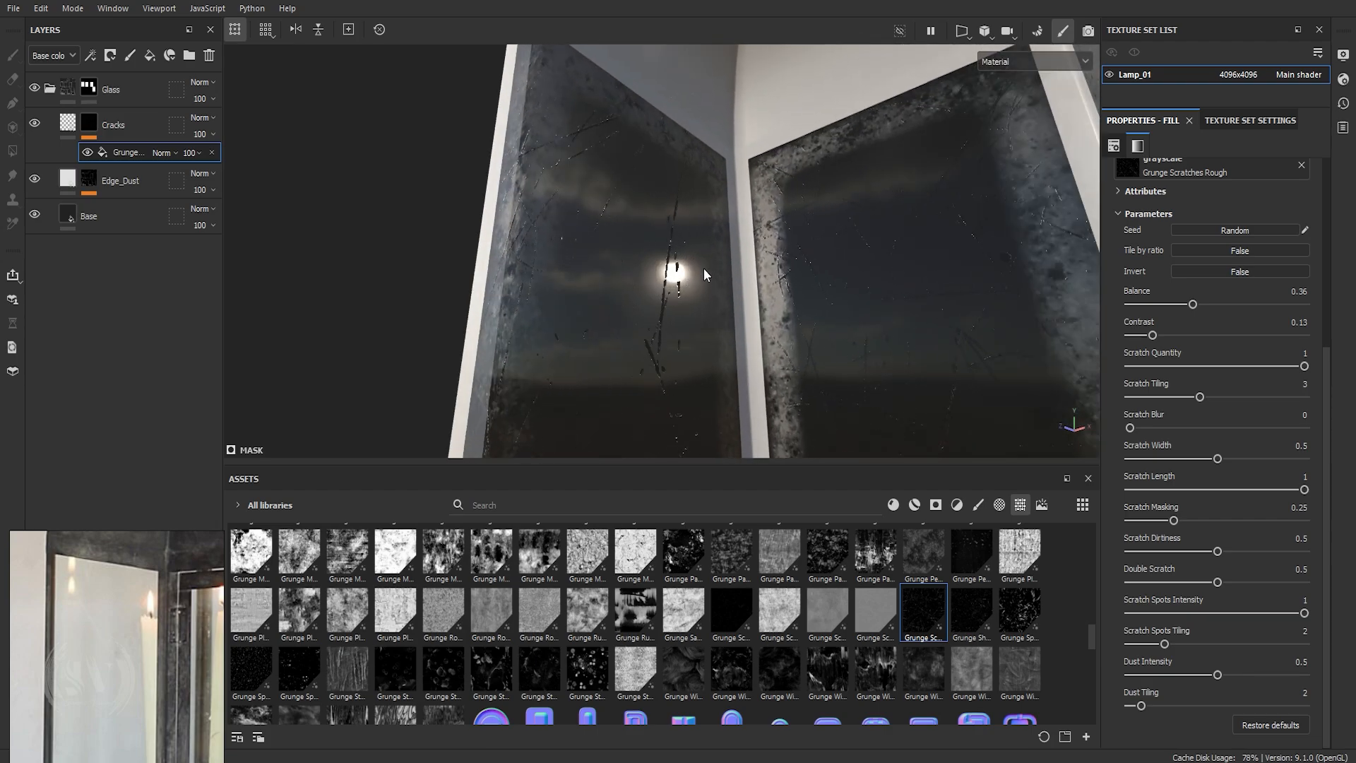
alt+drag(705, 271, 719, 308)
mouse_move(719, 308)
shift+right_down()
mouse_move(768, 310)
mouse_move(716, 313)
shift+right_up()
alt+drag(716, 313, 753, 249)
scroll(751, 246, down, 4)
alt+middle_drag(748, 252, 745, 205)
scroll(727, 307, up, 3)
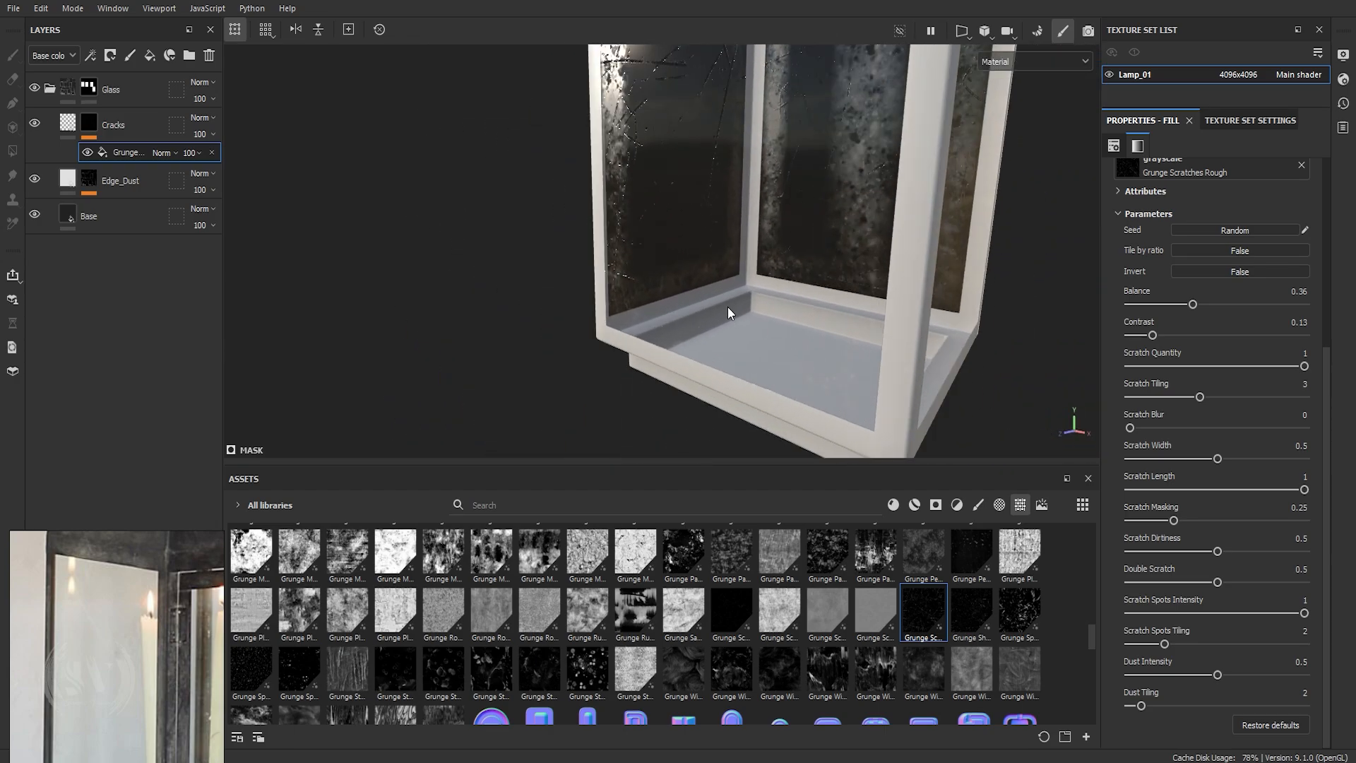
Inspect the whole lantern and its glass from several angles, near and far.
alt+drag(727, 306, 742, 282)
scroll(735, 334, down, 6)
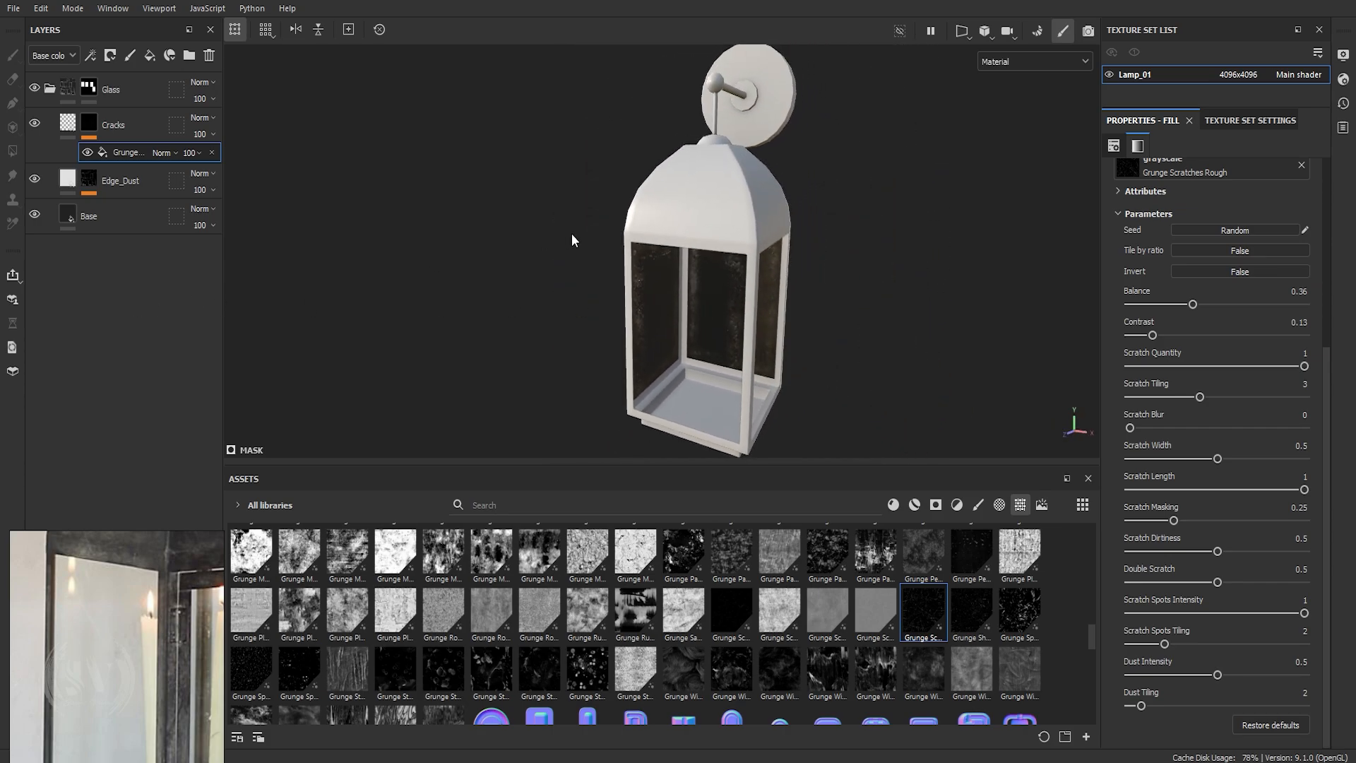
scroll(571, 239, down, 4)
alt+drag(565, 240, 680, 201)
alt+middle_drag(697, 261, 646, 202)
scroll(646, 202, up, 3)
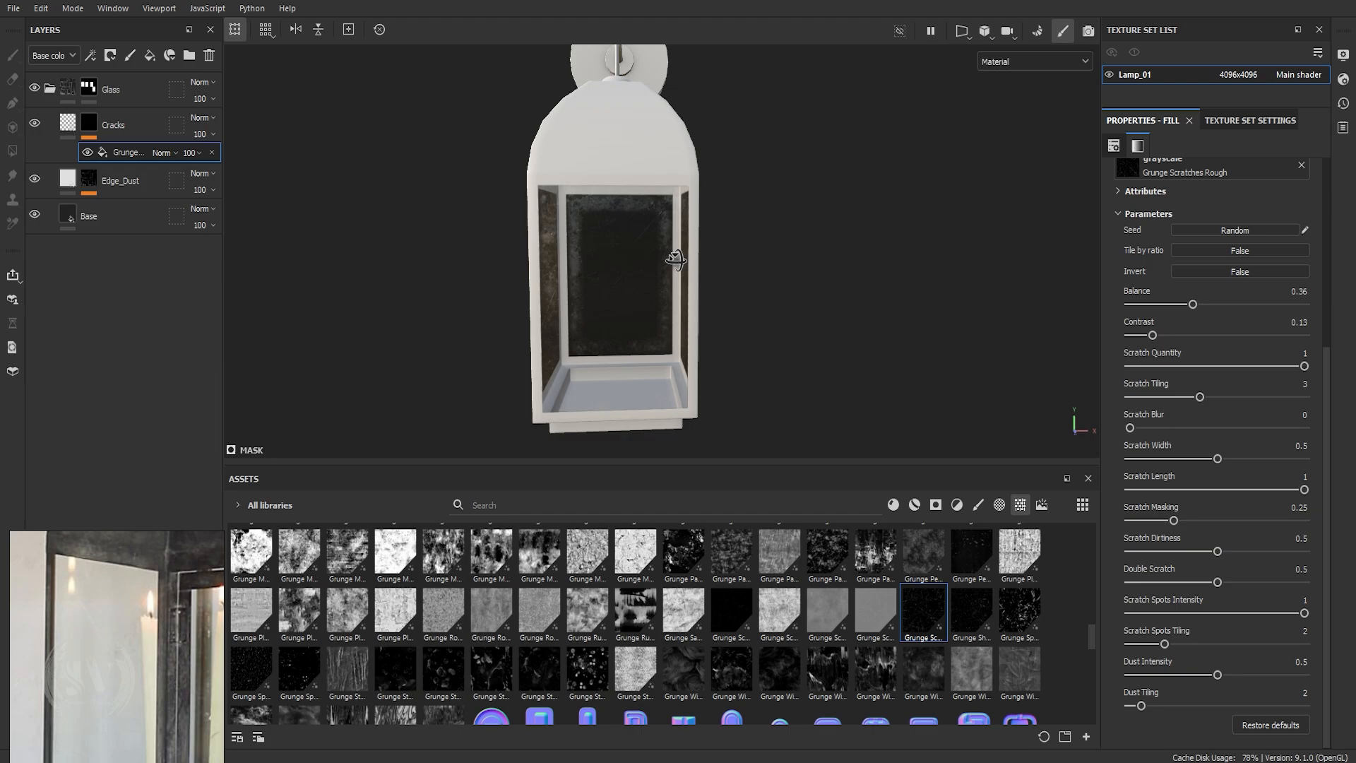
alt+drag(645, 202, 463, 276)
scroll(696, 264, down, 3)
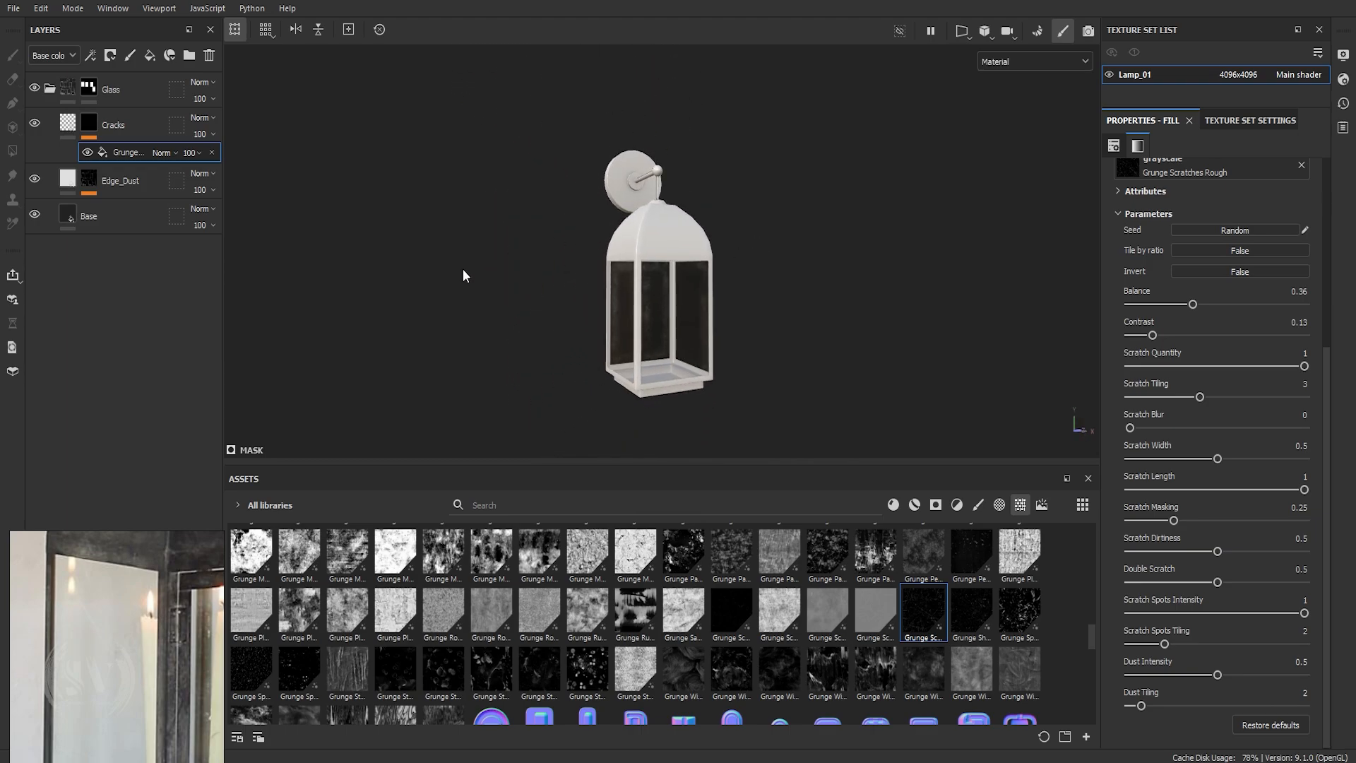
Rename the Cracks layer to match the scratches it holds and collapse the Glass folder.
double_click(127, 126)
text(Scatch)
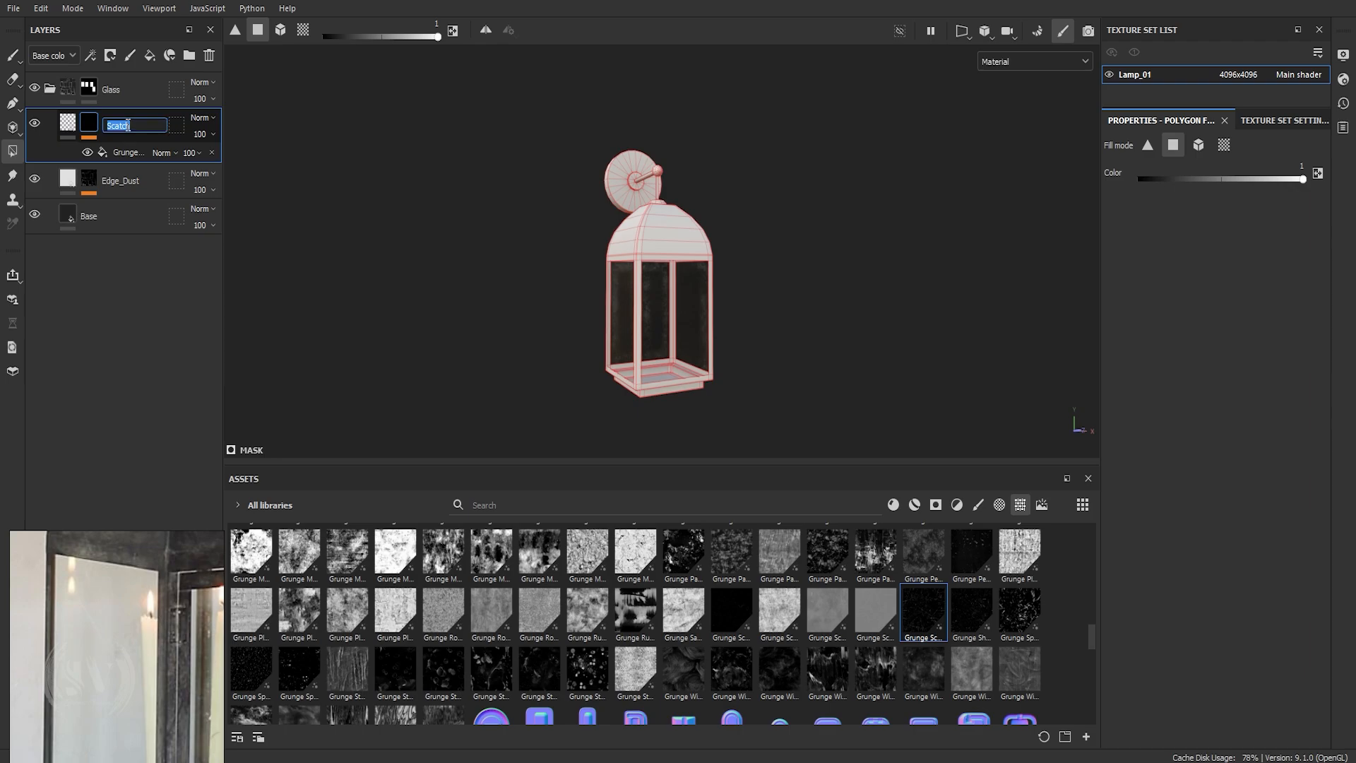
text(S)
key(Return)
click(136, 215)
click(128, 127)
click(70, 124)
click(51, 89)
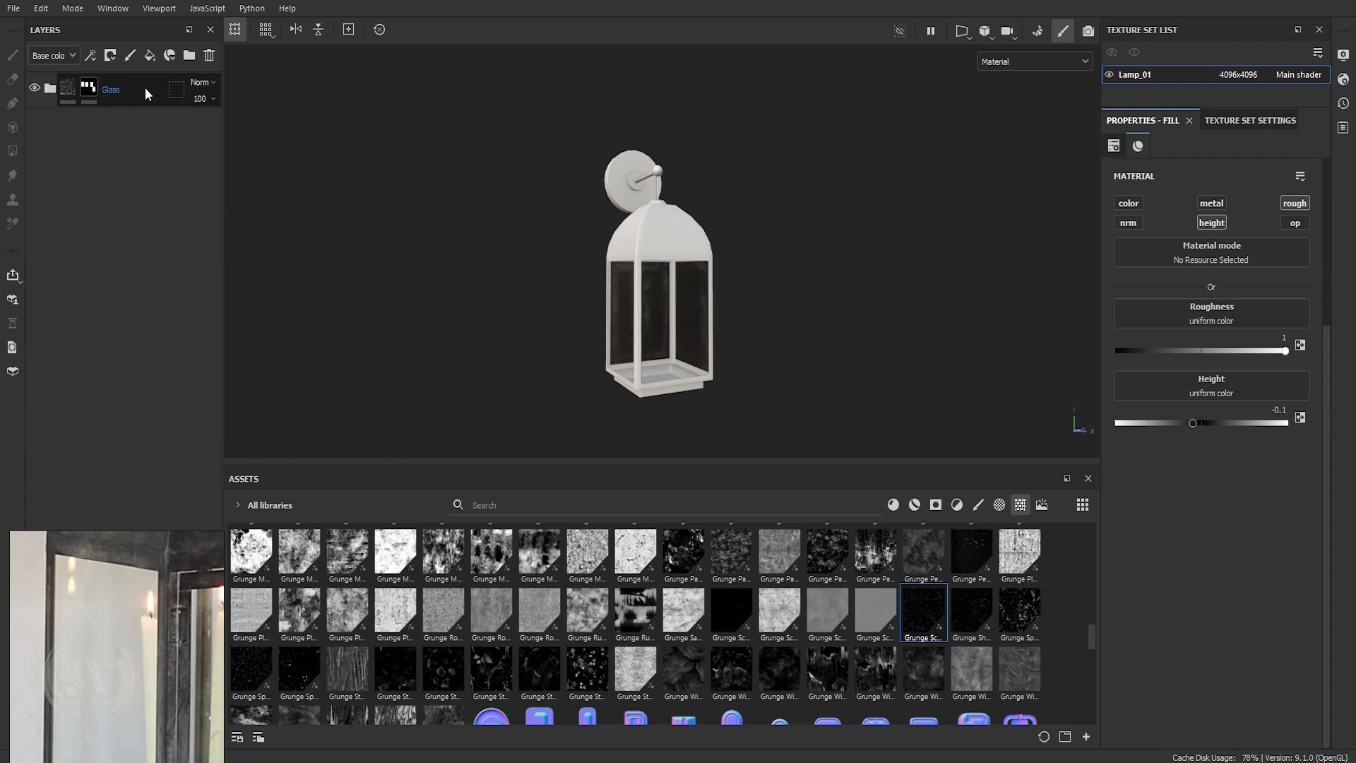
Create a folder named Metal above the Glass folder and add a black mask to it.
click(146, 94)
click(189, 55)
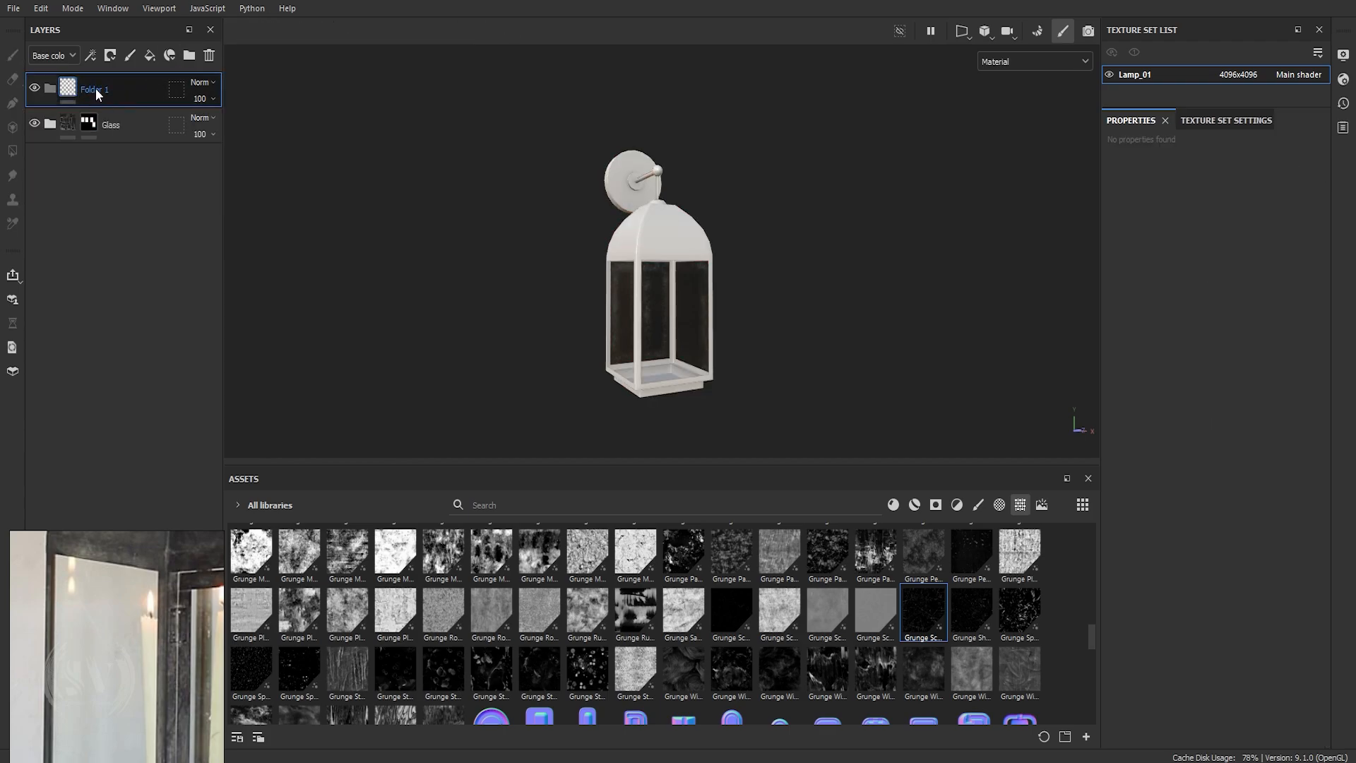
double_click(96, 90)
text(Metal)
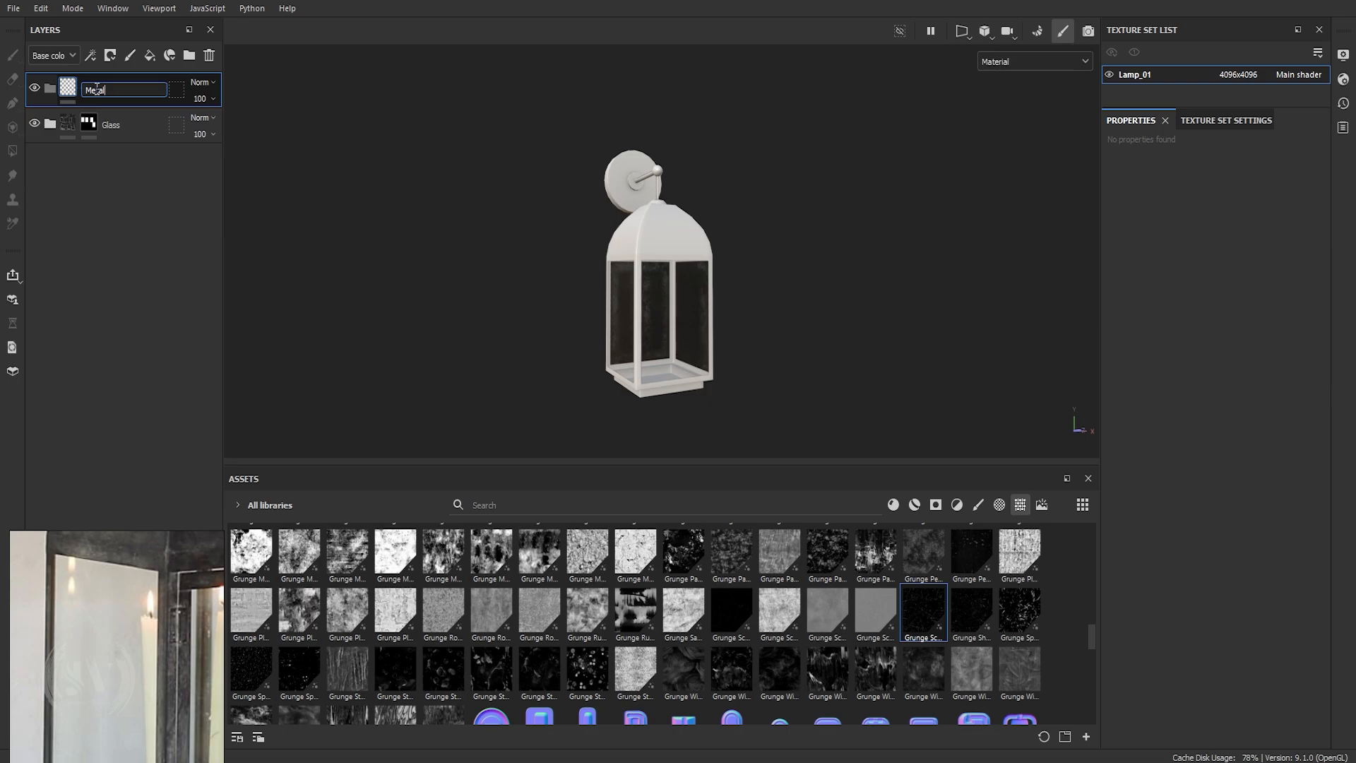
key(Return)
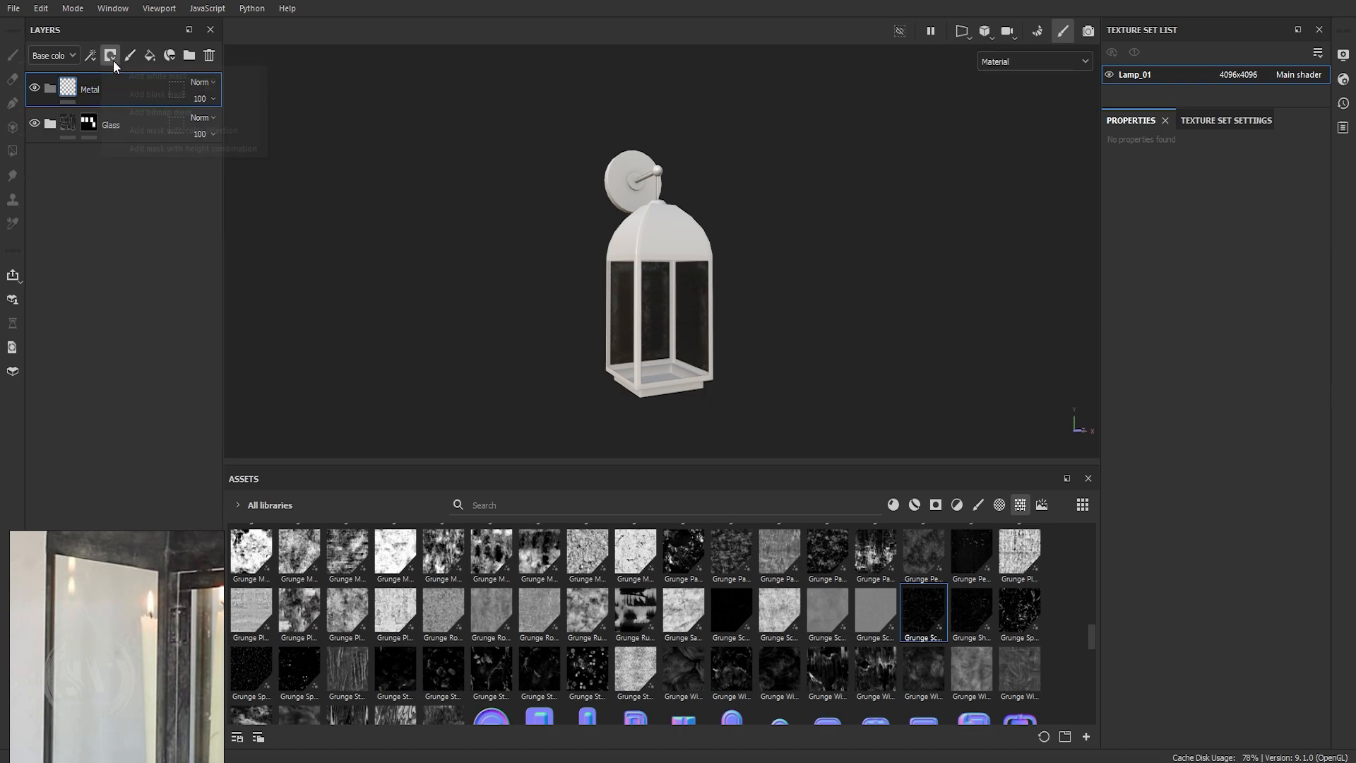
click(110, 55)
click(164, 92)
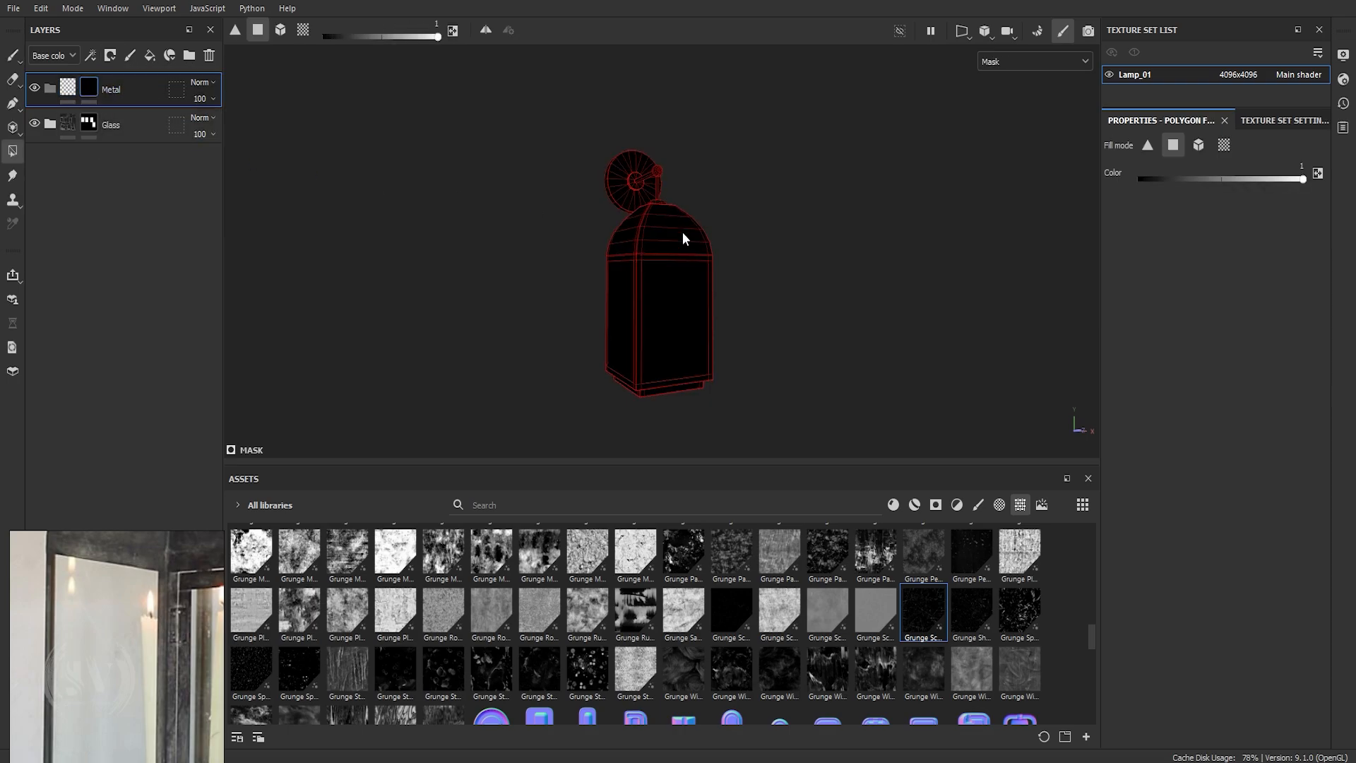
Copy the Glass folder's mask and paste it into the Metal folder's mask.
alt+drag(683, 232, 667, 309)
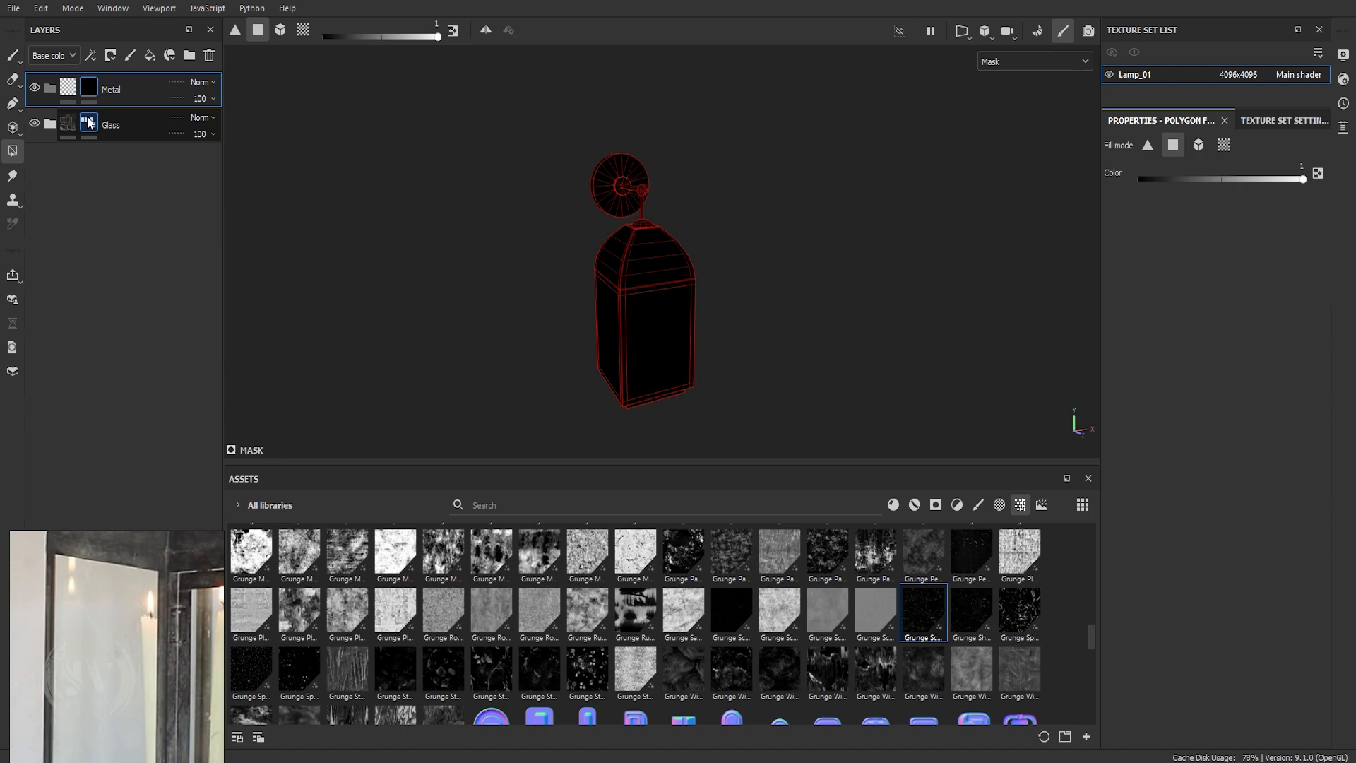
mouse_move(90, 125)
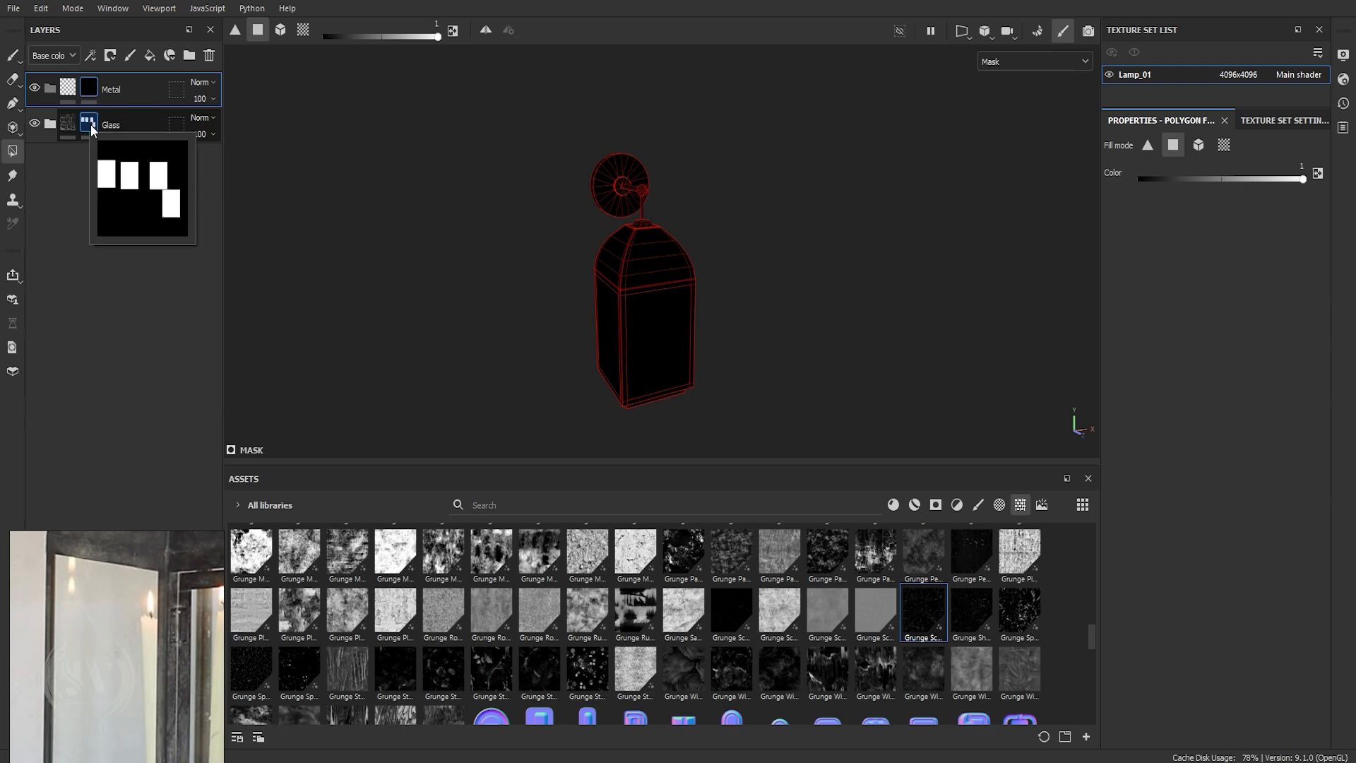
click(91, 124)
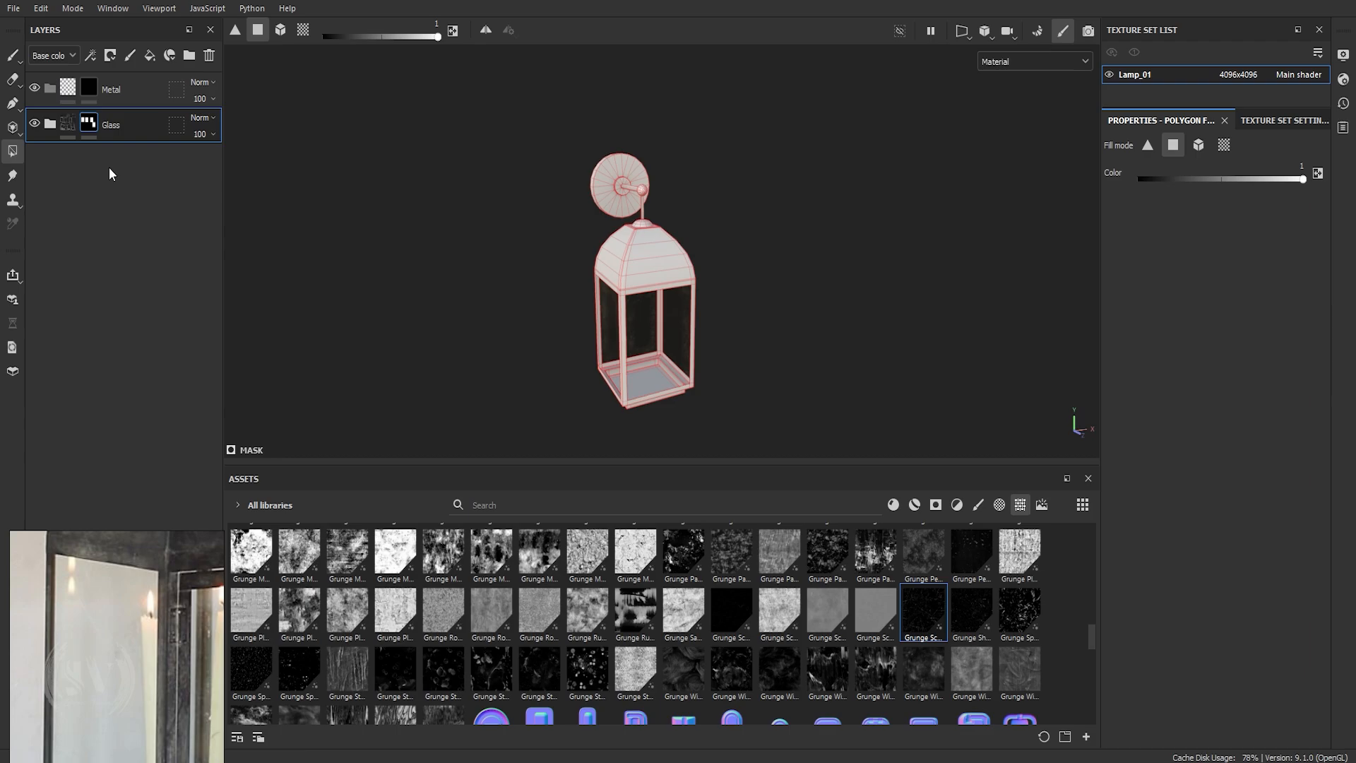
click(89, 87)
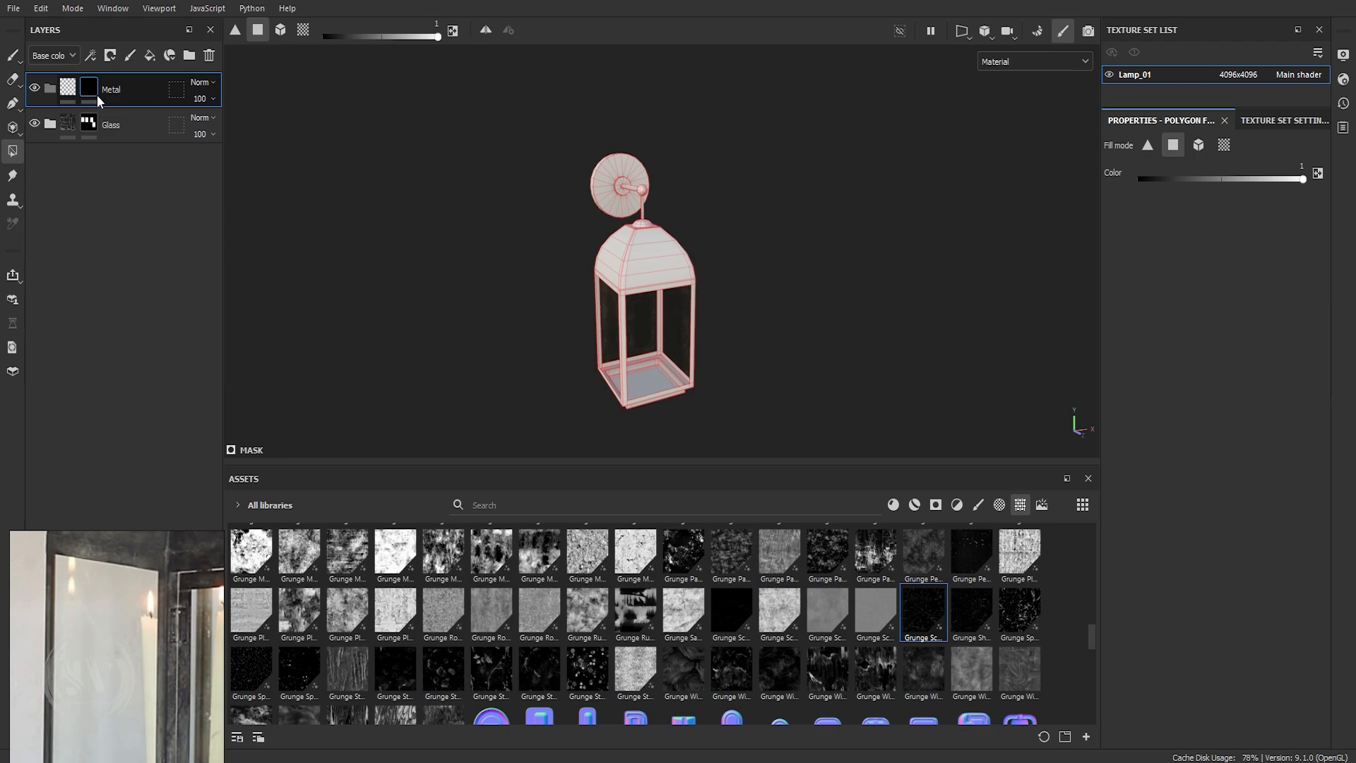
mouse_move(98, 98)
Add a Levels effect to the Metal folder's mask and invert it so it covers everything except the panes.
right_click(92, 87)
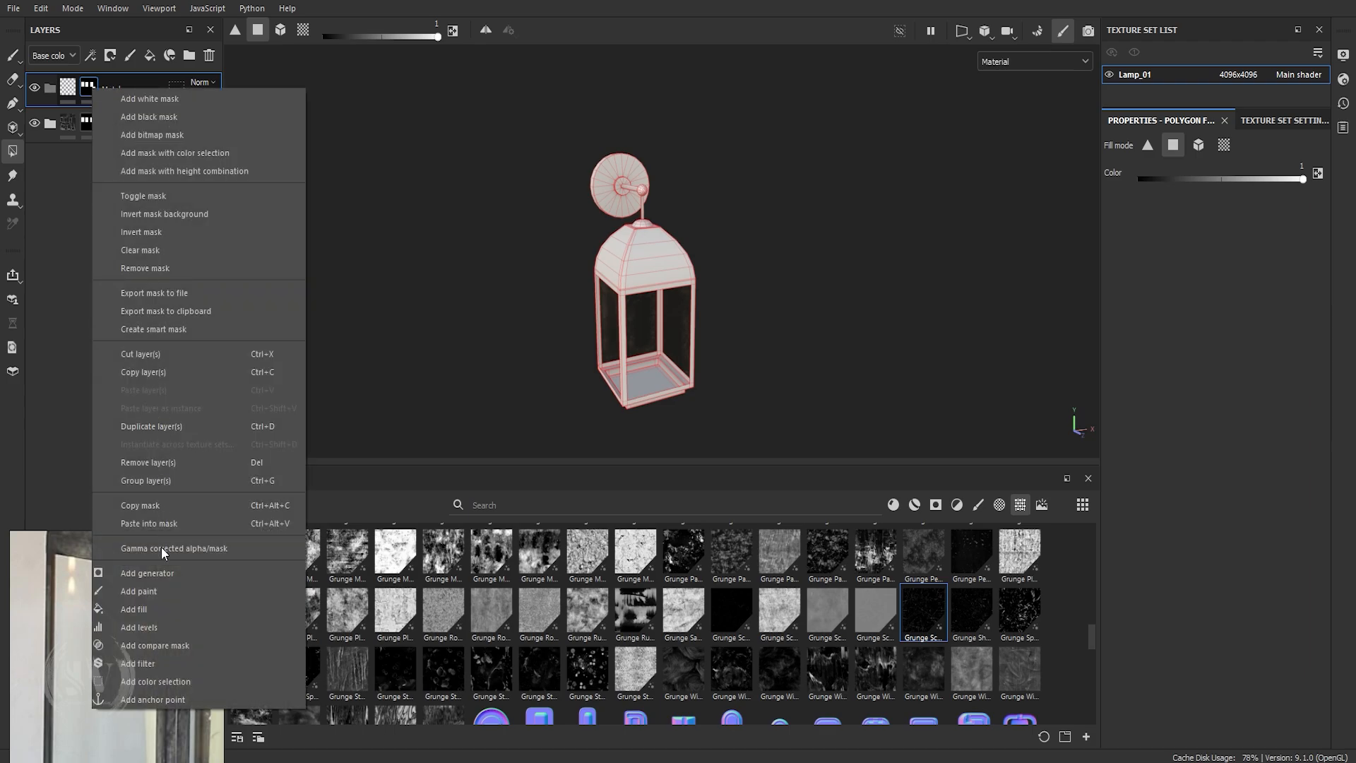
click(168, 626)
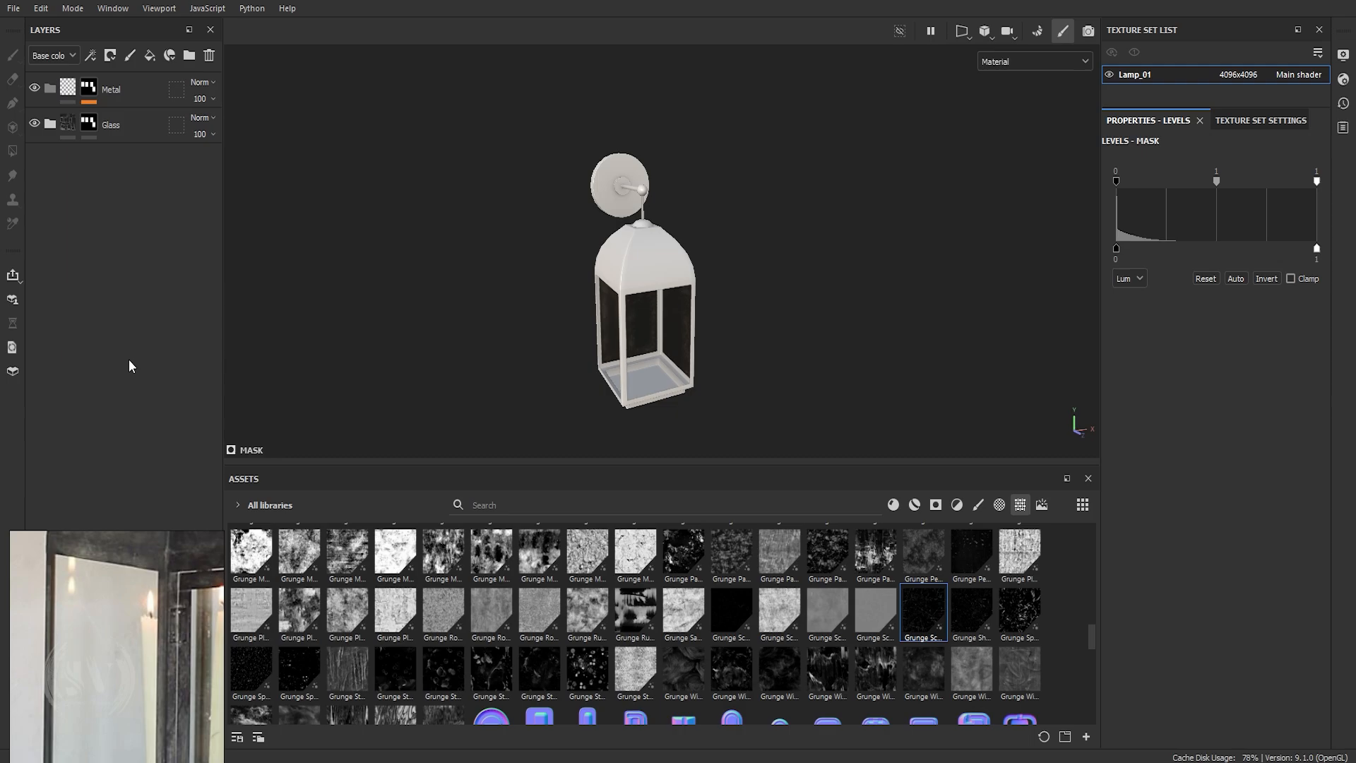
click(1266, 278)
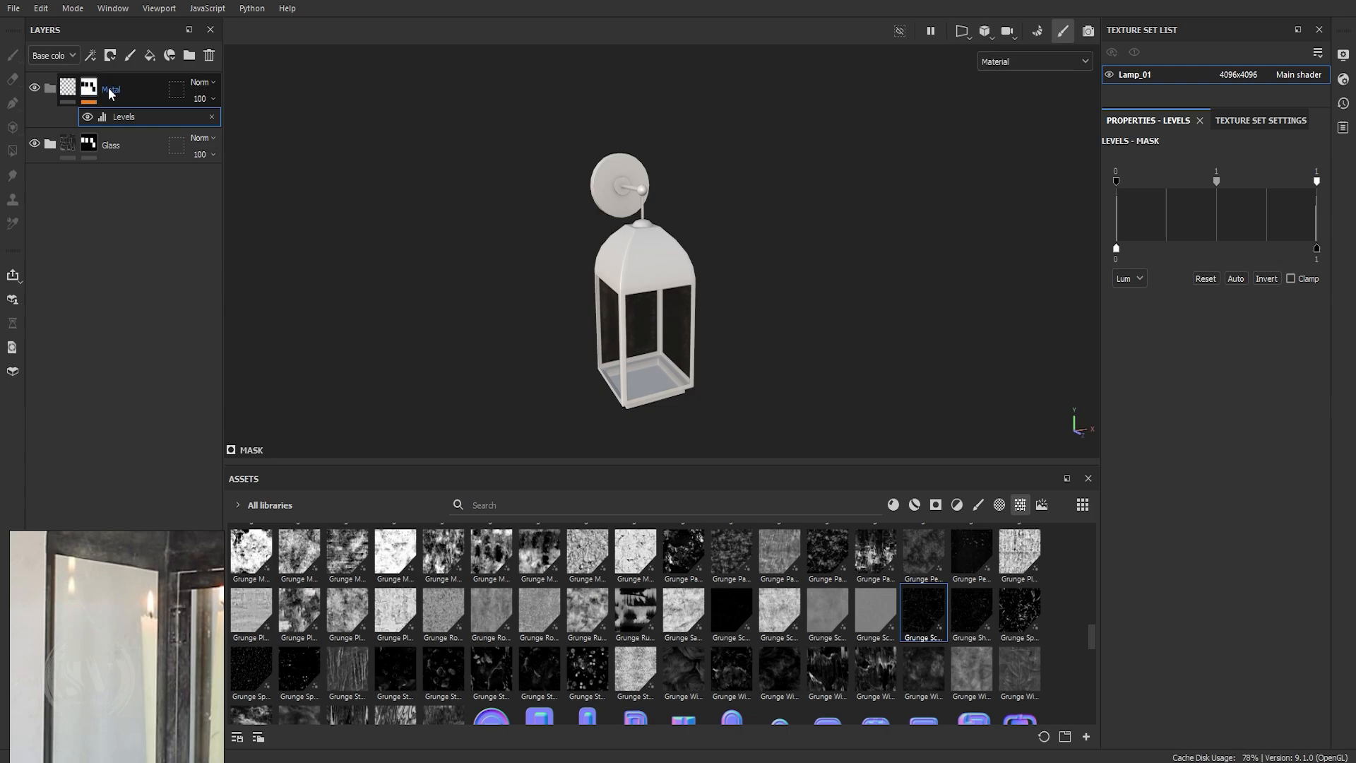
Add a fill layer inside the Metal folder and name it Metal.
click(156, 85)
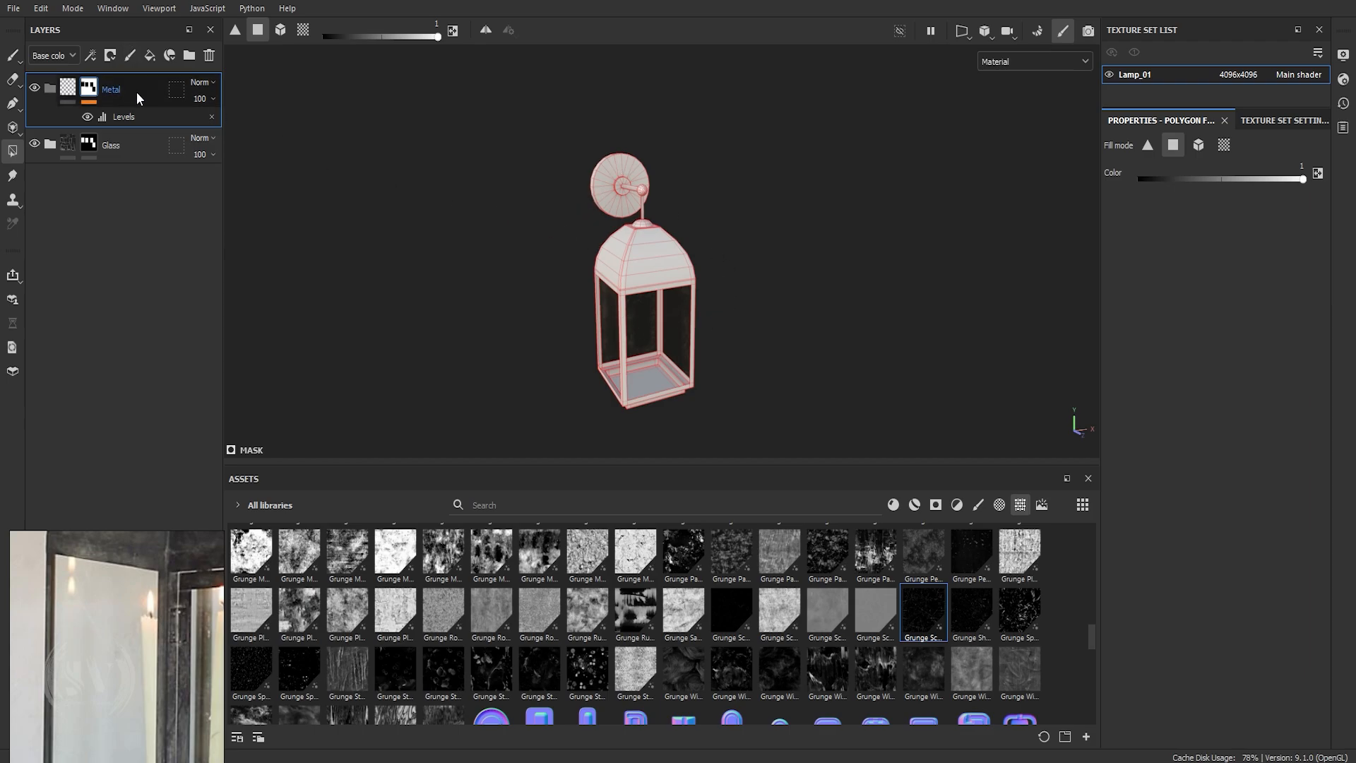
click(151, 56)
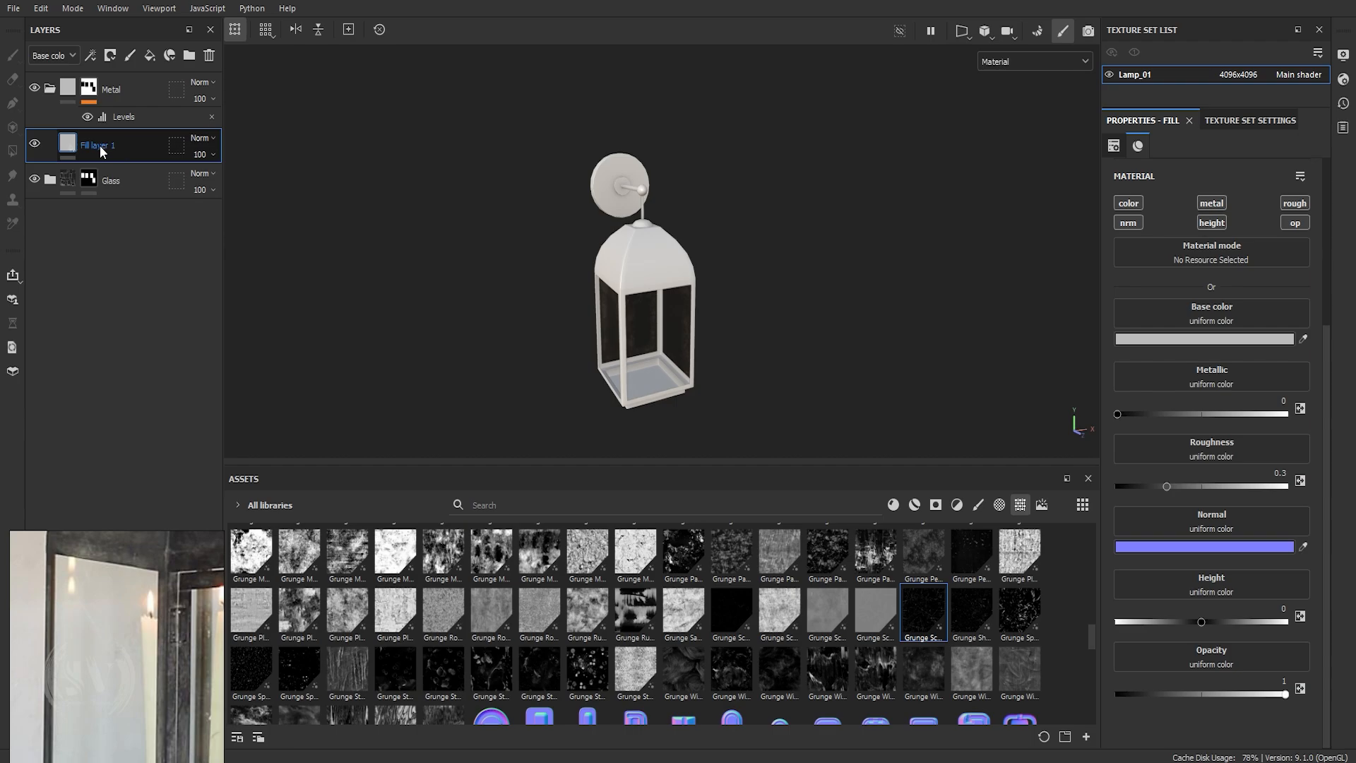
double_click(106, 146)
text(Metal)
key(Return)
Disable the Metal fill layer's normal, height and opacity channels, keeping color, metallic and roughness.
click(1127, 223)
click(1211, 223)
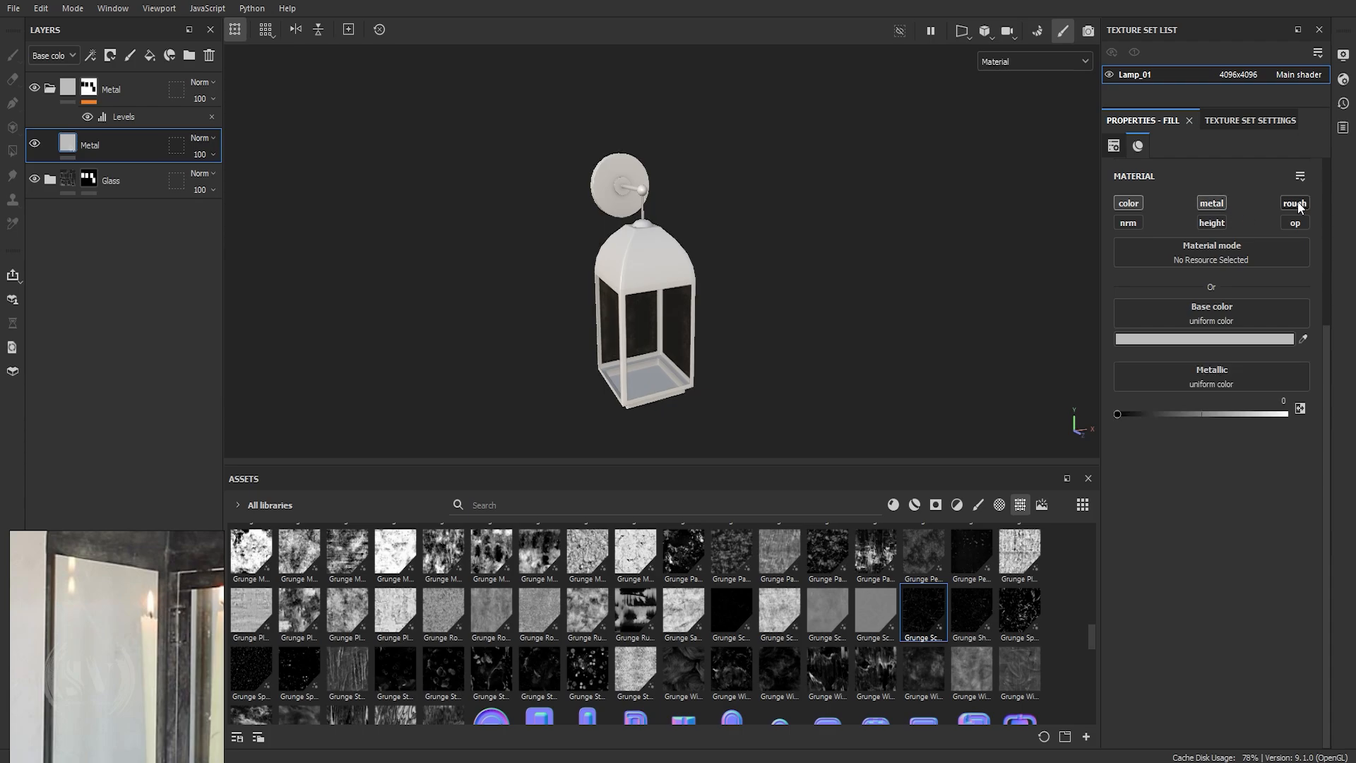
click(1295, 223)
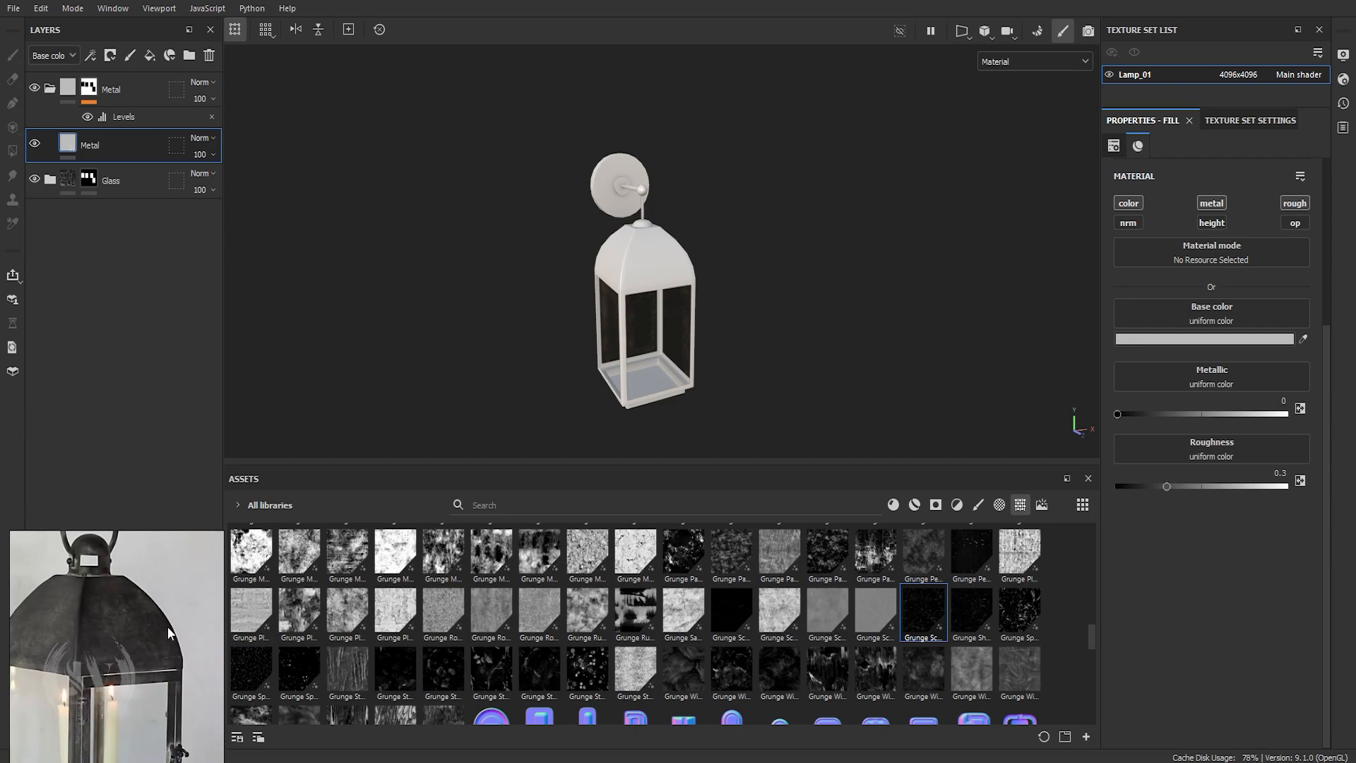
Sample the dark metal colour 252324 from the reference image, apply it as the Metal layer's base color and check it on the lantern.
click(118, 639)
key(ctrl+c)
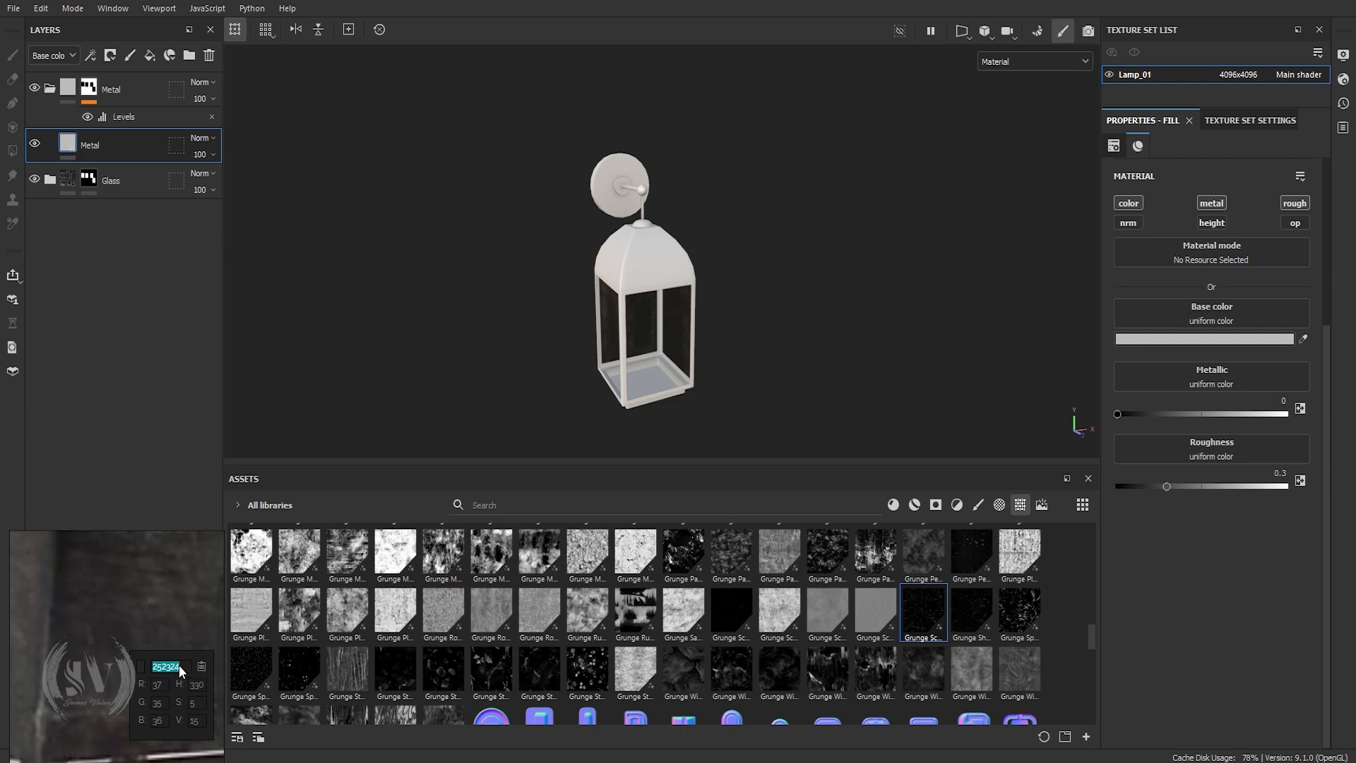
click(129, 608)
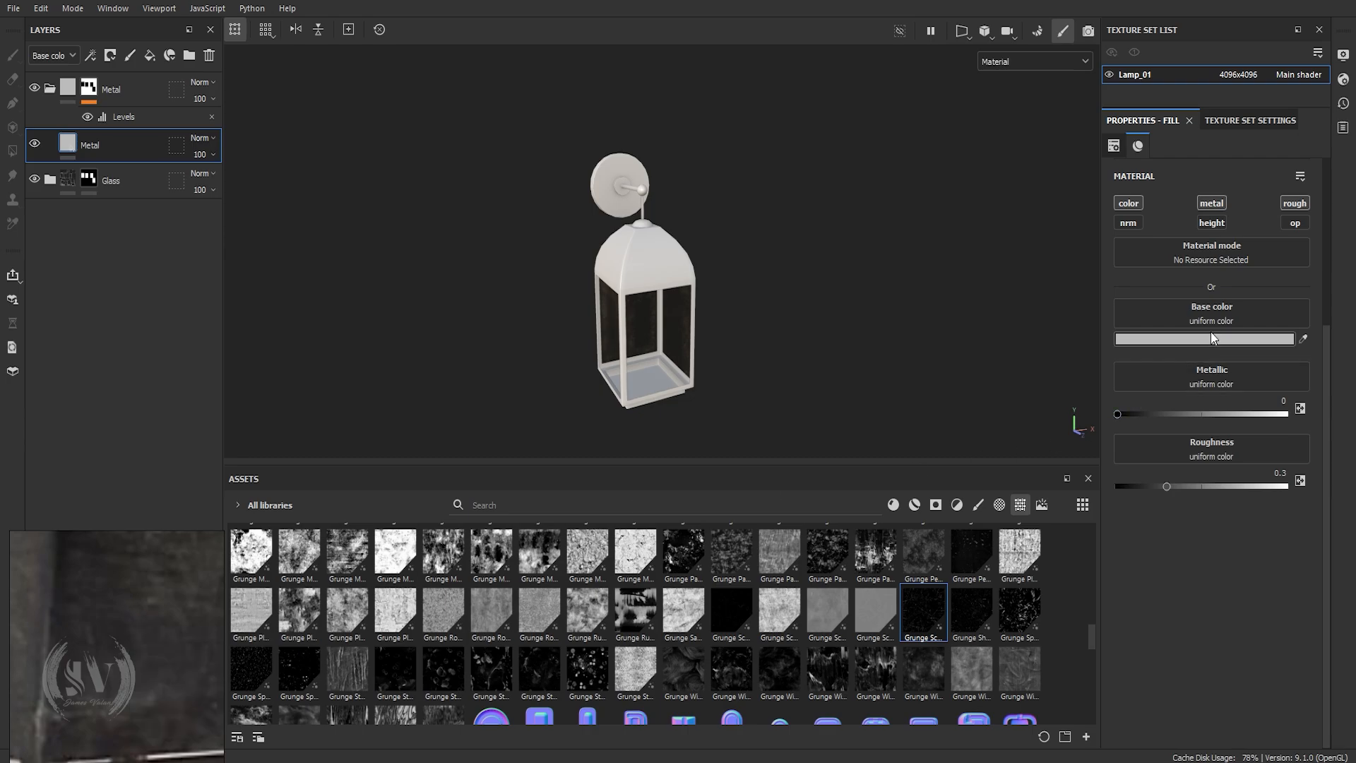
click(1291, 340)
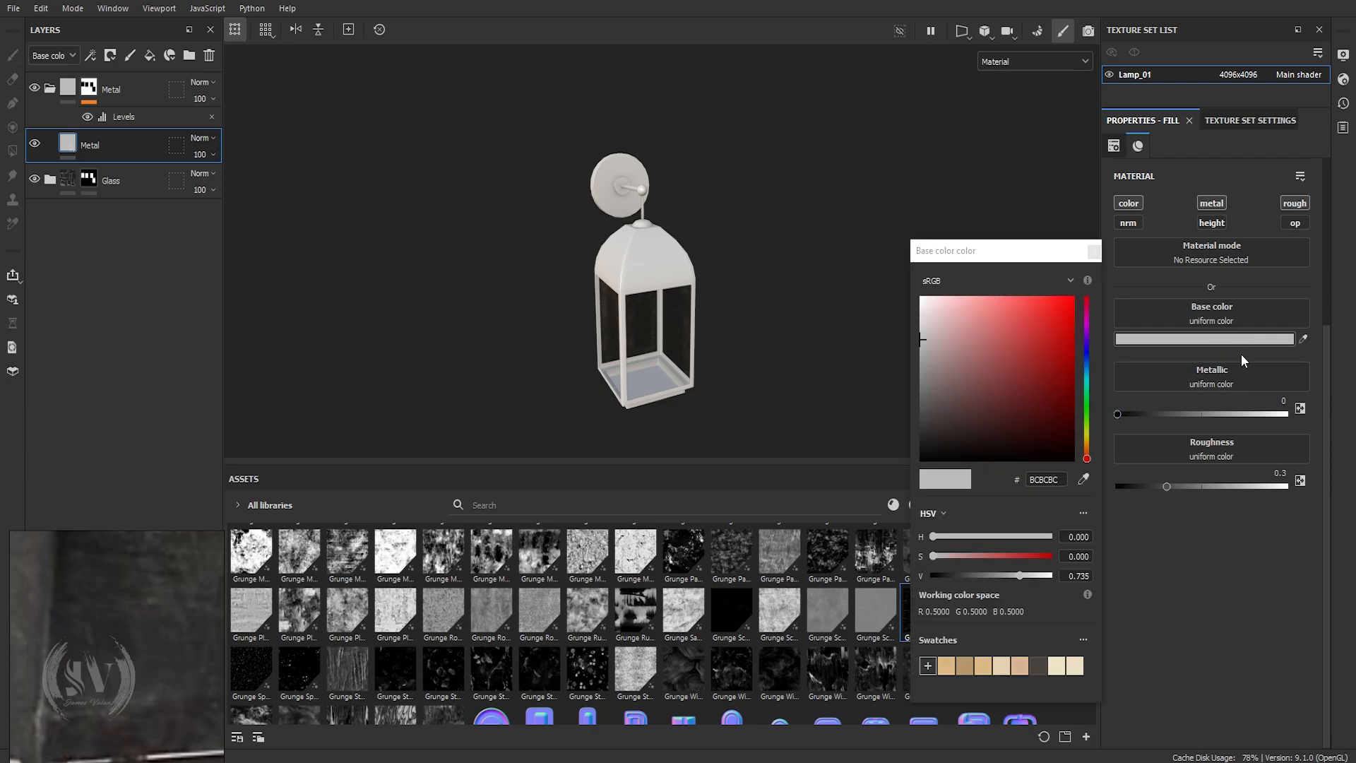
double_click(1038, 479)
key(ctrl+v)
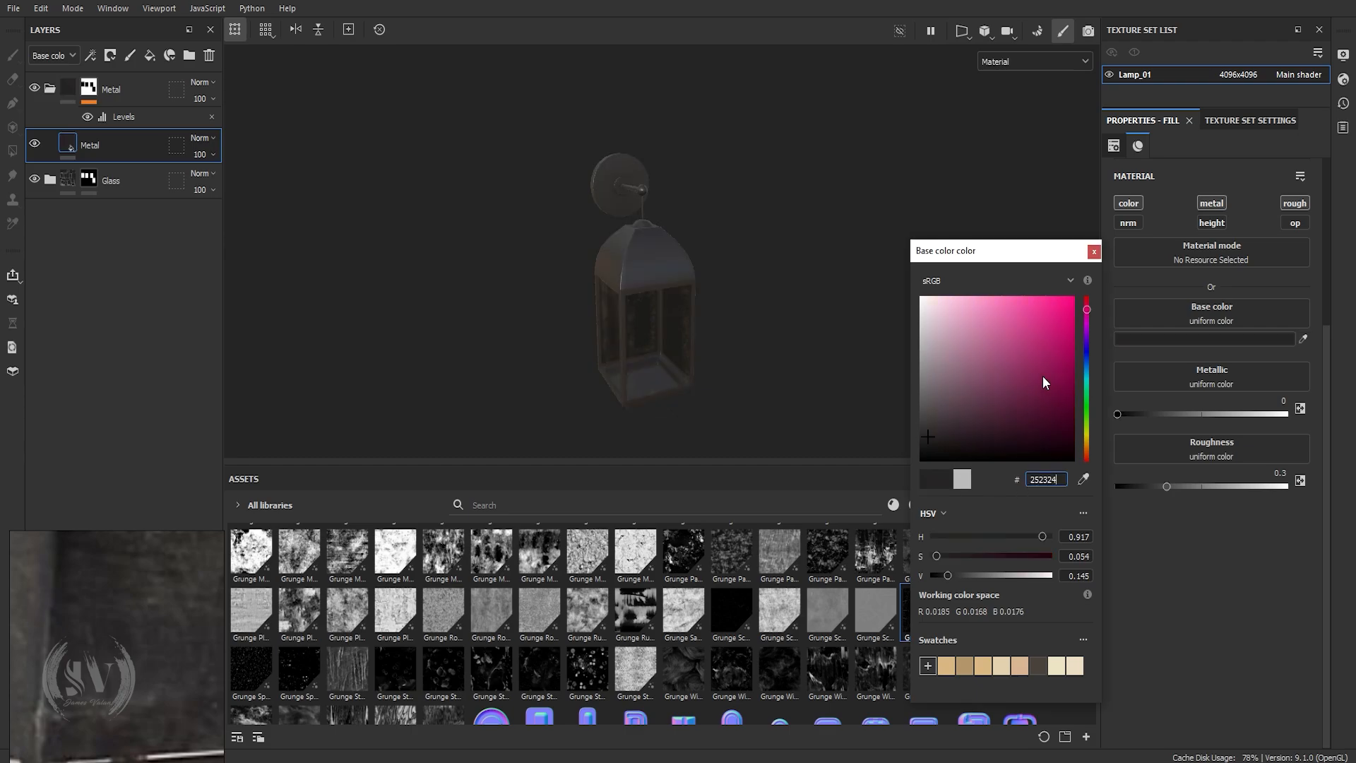
click(1093, 252)
scroll(644, 247, up, 3)
scroll(645, 242, up, 2)
alt+drag(645, 243, 653, 290)
click(1249, 336)
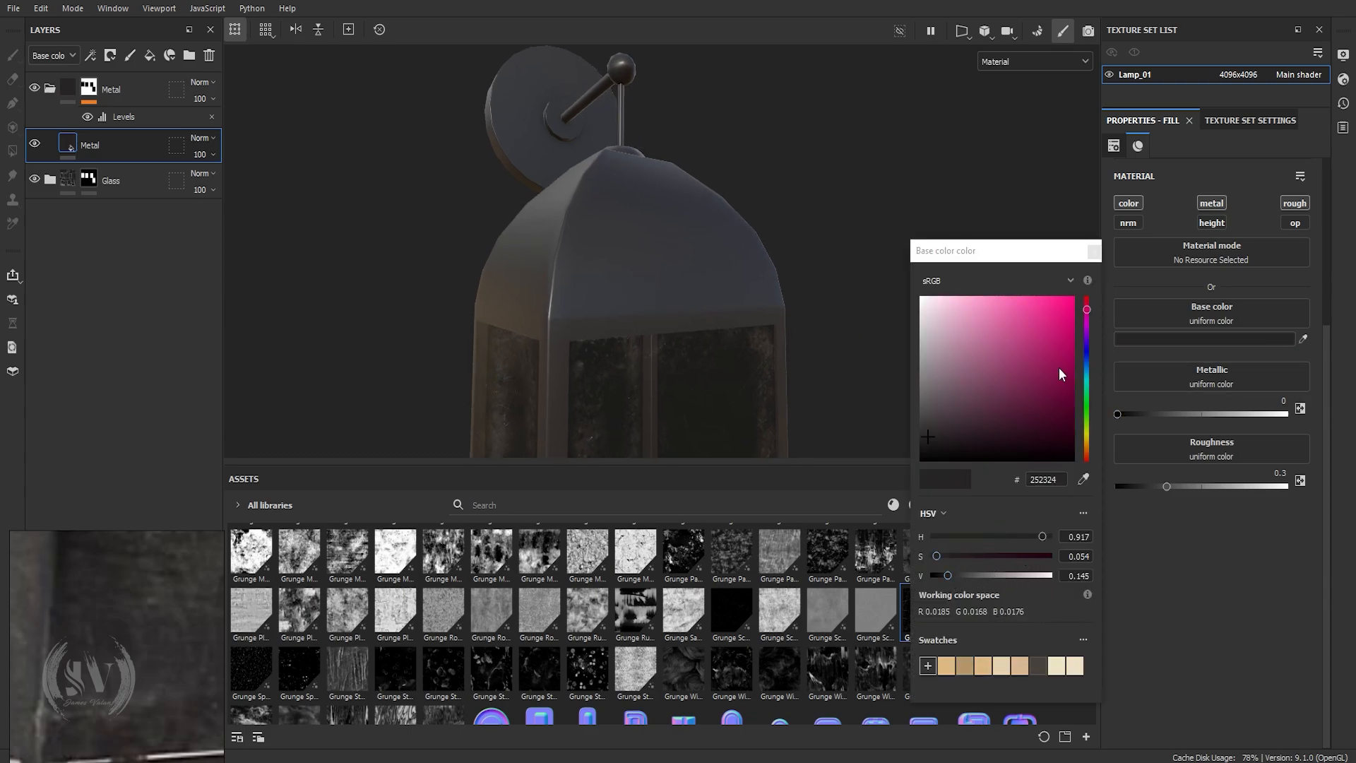
click(1095, 252)
Set the Metal layer's metallic value to 0.7878 and check the surface on the lantern's dome.
alt+drag(660, 273, 661, 333)
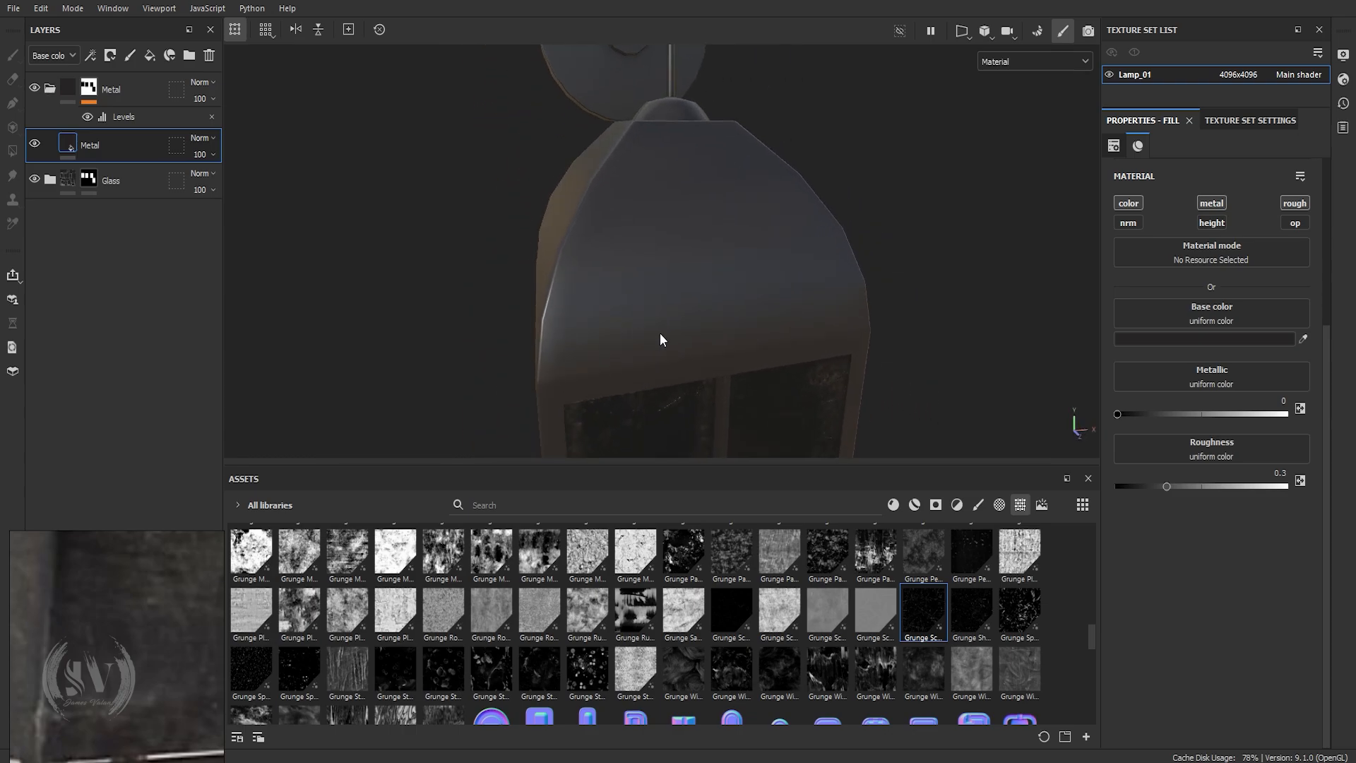
mouse_move(710, 252)
alt+mouse_down()
mouse_move(506, 266)
mouse_move(772, 266)
mouse_move(705, 282)
mouse_move(720, 273)
alt+mouse_up()
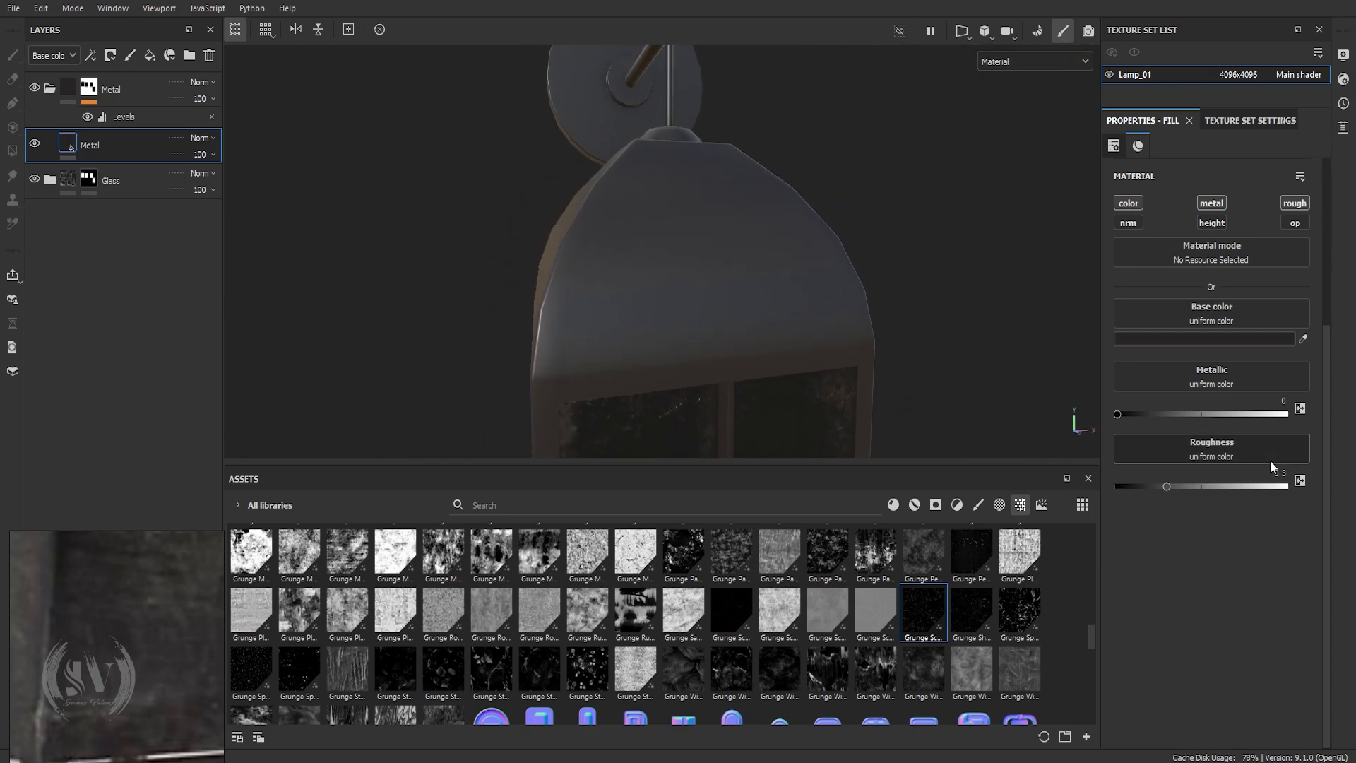
drag(1131, 414, 1247, 421)
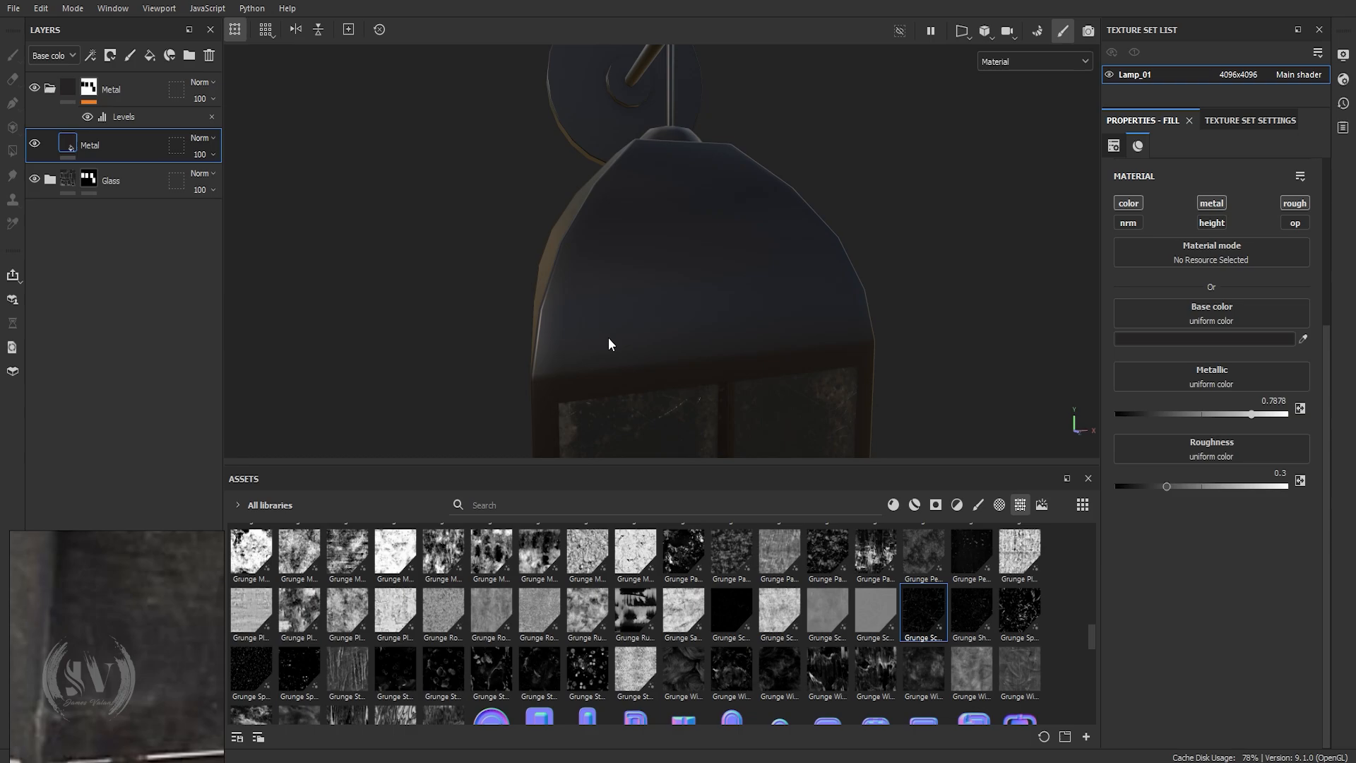
alt+drag(609, 339, 703, 362)
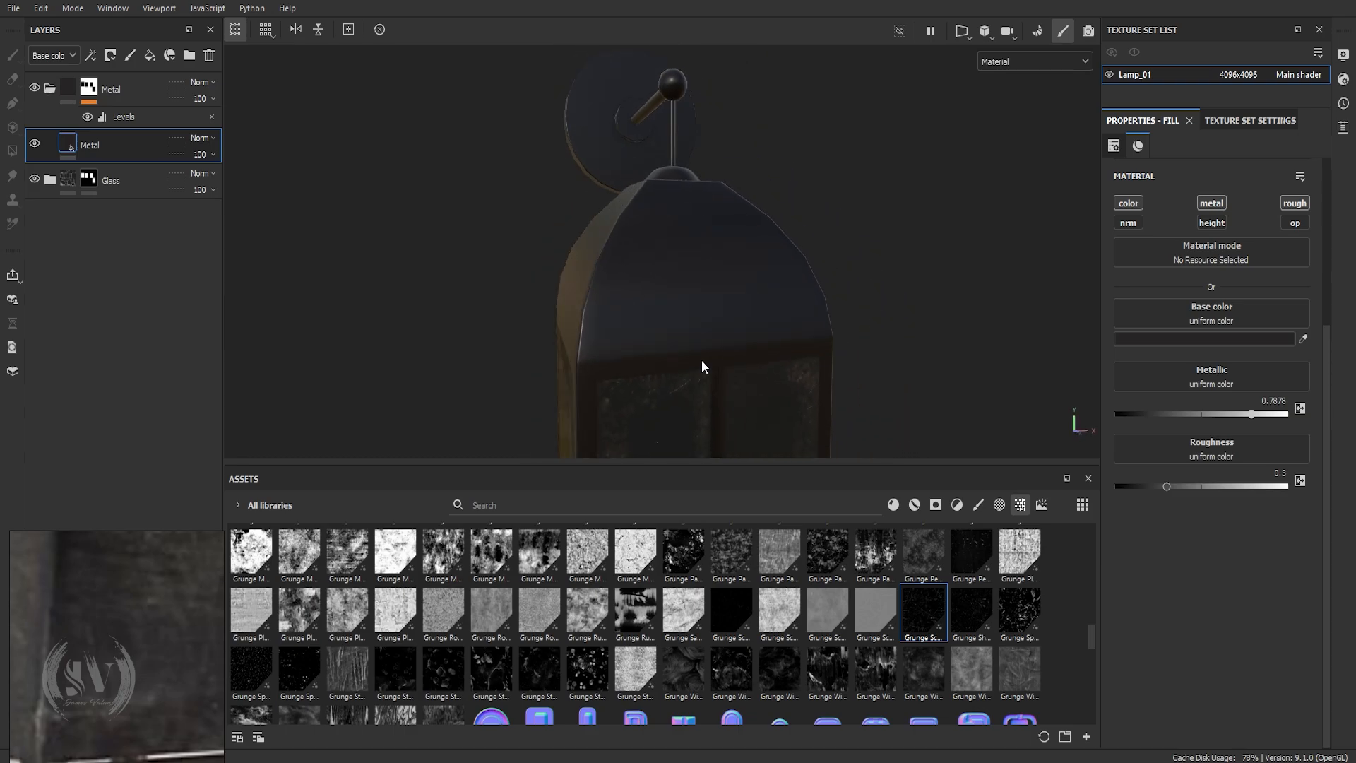